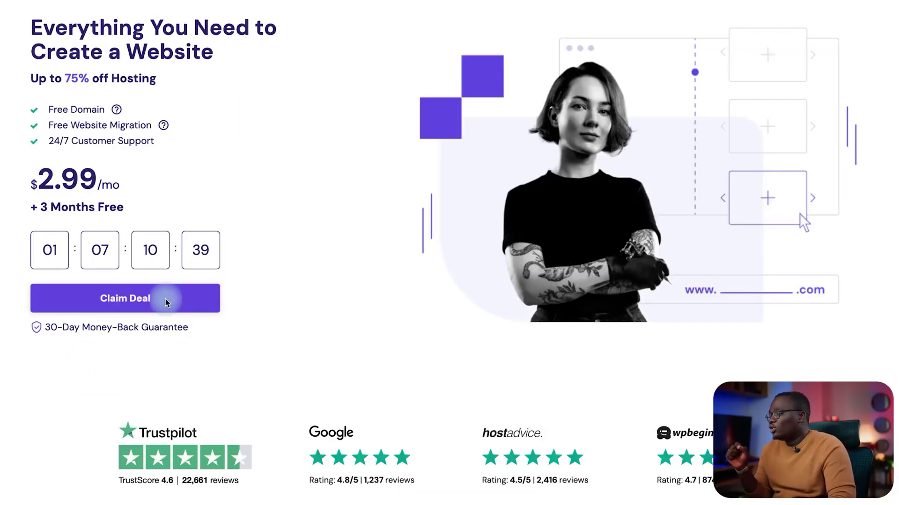
Step: Claim the hosting deal and add the Business plan to the cart
{"action": "left_click", "coordinate": [138, 302]}
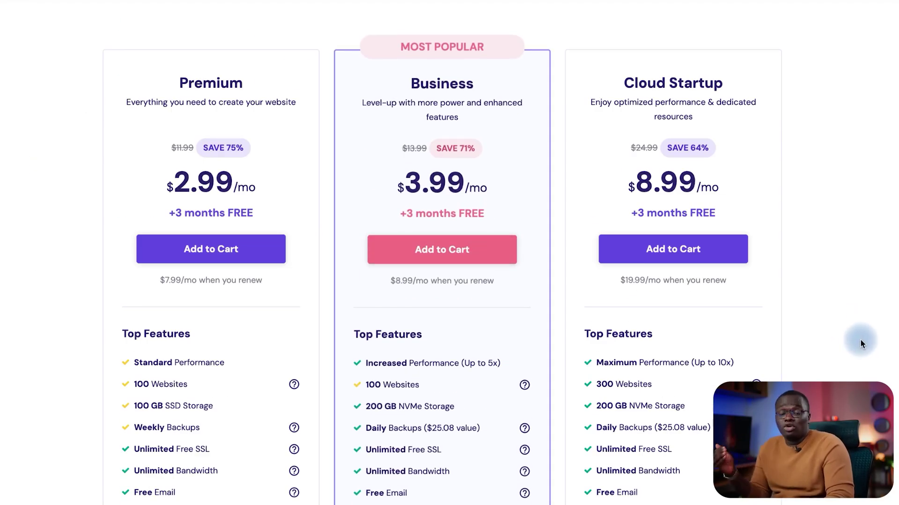
{"action": "scroll", "coordinate": [864, 330], "scroll_direction": "down", "scroll_amount": 4}
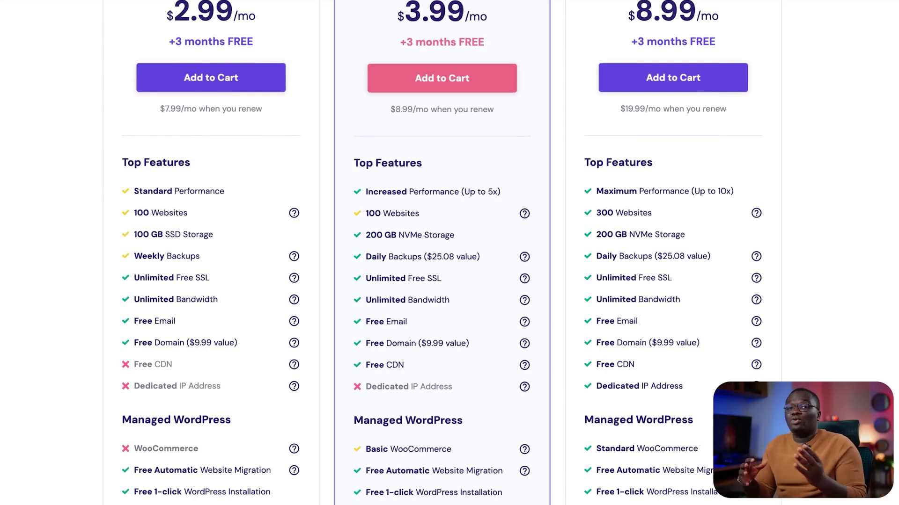
{"action": "left_click", "coordinate": [435, 80]}
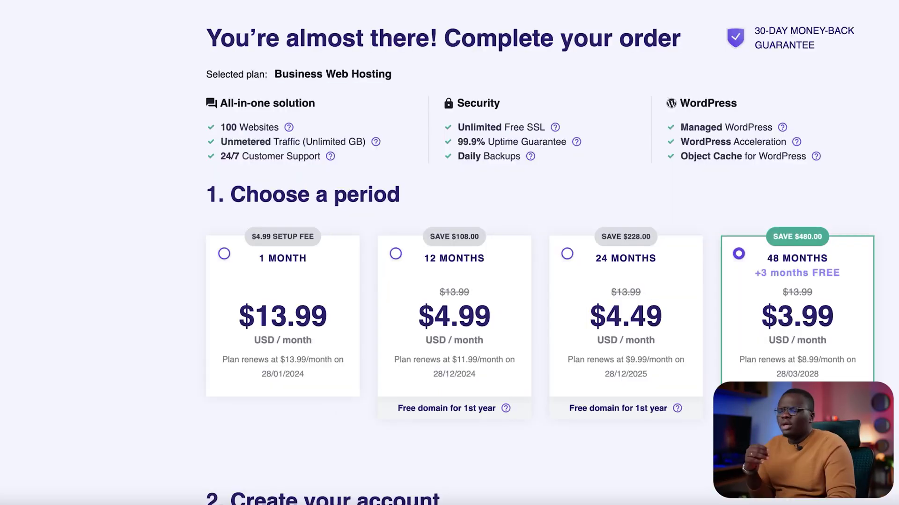
Step: Set the Business Web Hosting order to the 1-month period and submit the secure payment
{"action": "left_click", "coordinate": [225, 255]}
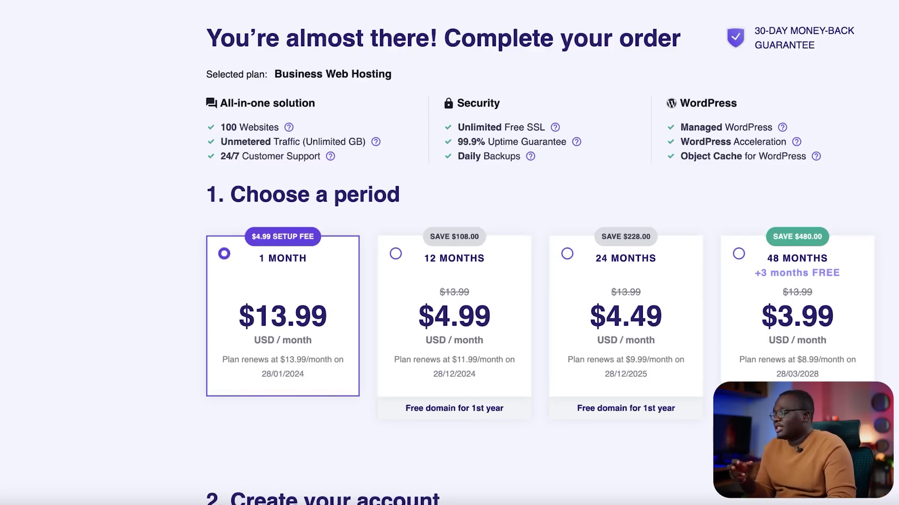
{"action": "scroll", "coordinate": [726, 355], "scroll_direction": "down", "scroll_amount": 5}
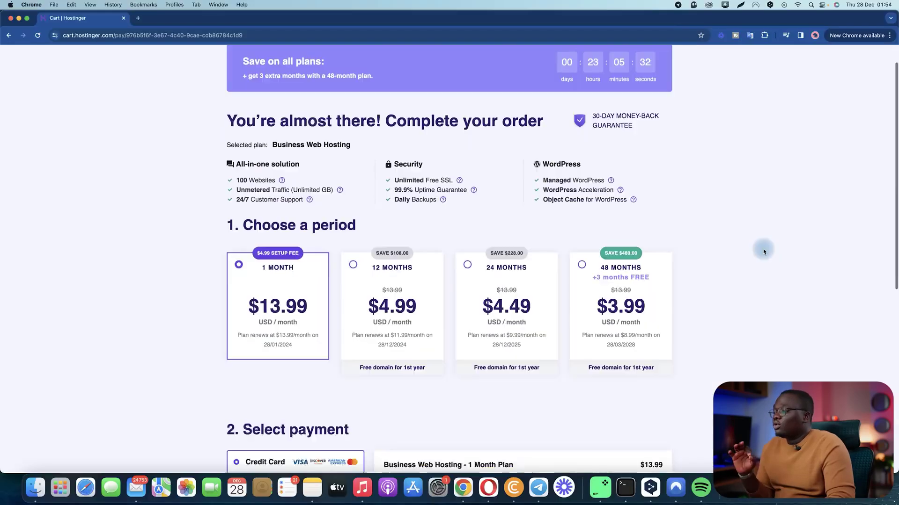
{"action": "scroll", "coordinate": [763, 252], "scroll_direction": "up", "scroll_amount": 1}
{"action": "scroll", "coordinate": [762, 251], "scroll_direction": "down", "scroll_amount": 4}
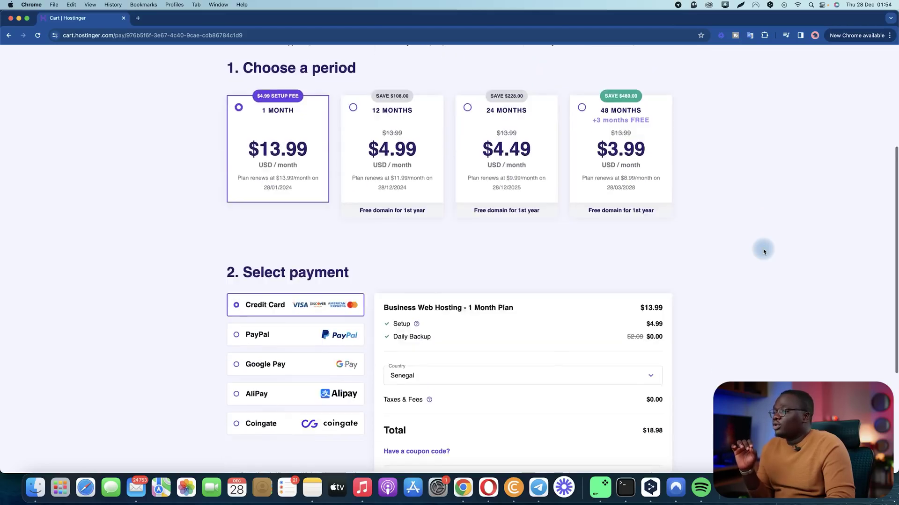
{"action": "scroll", "coordinate": [762, 251], "scroll_direction": "up", "scroll_amount": 4}
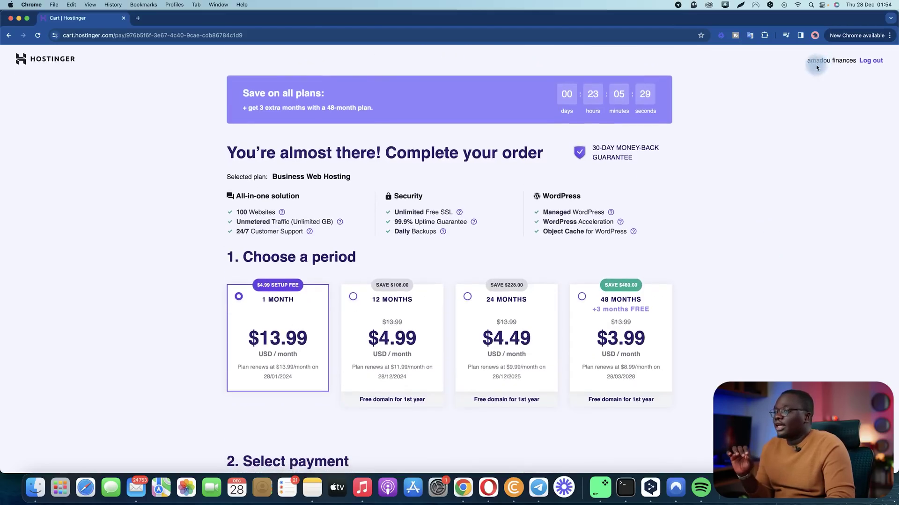
{"action": "scroll", "coordinate": [727, 176], "scroll_direction": "down", "scroll_amount": 1}
{"action": "scroll", "coordinate": [726, 177], "scroll_direction": "down", "scroll_amount": 8}
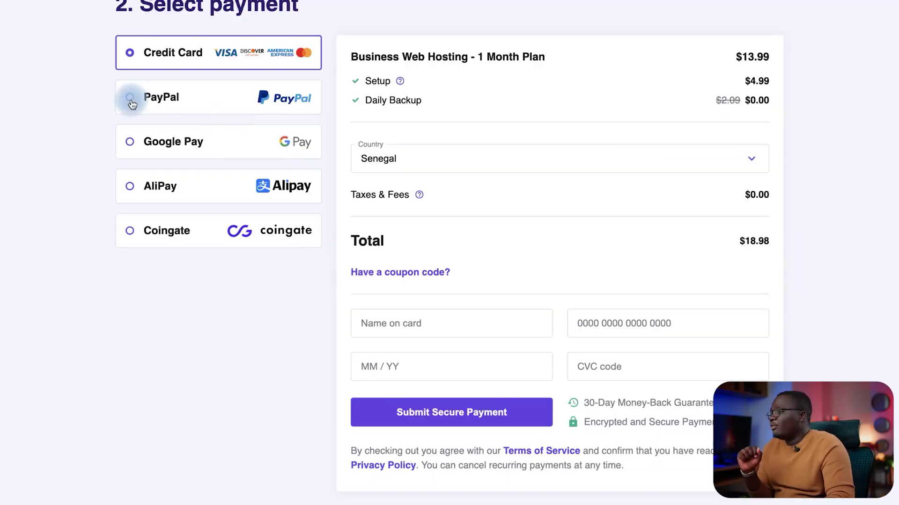
{"action": "left_click", "coordinate": [235, 149]}
{"action": "left_click", "coordinate": [430, 412]}
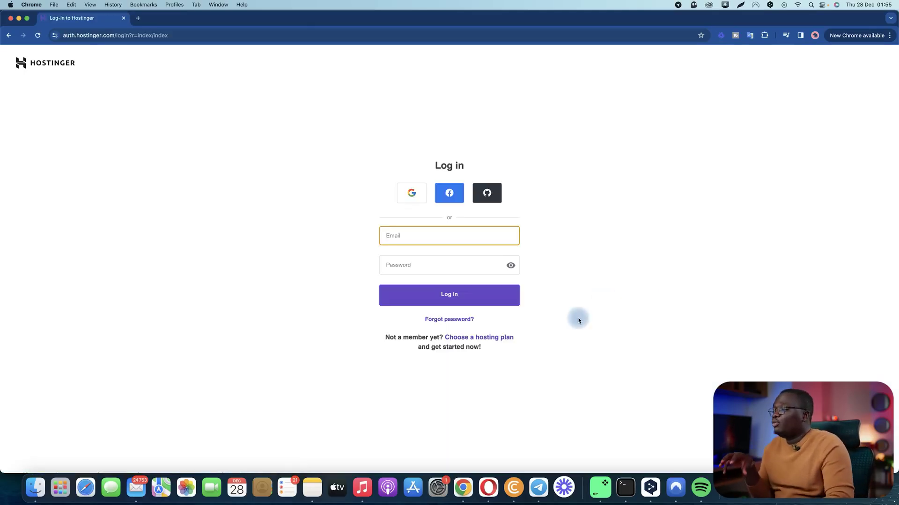
Step: Log in with the Google account and start the guided setup of a new website on the WordPress platform
{"action": "left_click", "coordinate": [416, 202]}
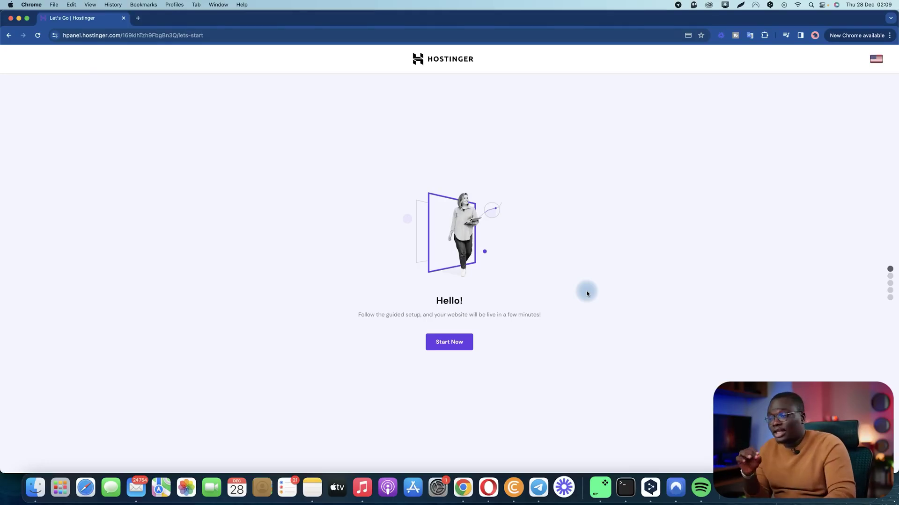
{"action": "left_click", "coordinate": [445, 342]}
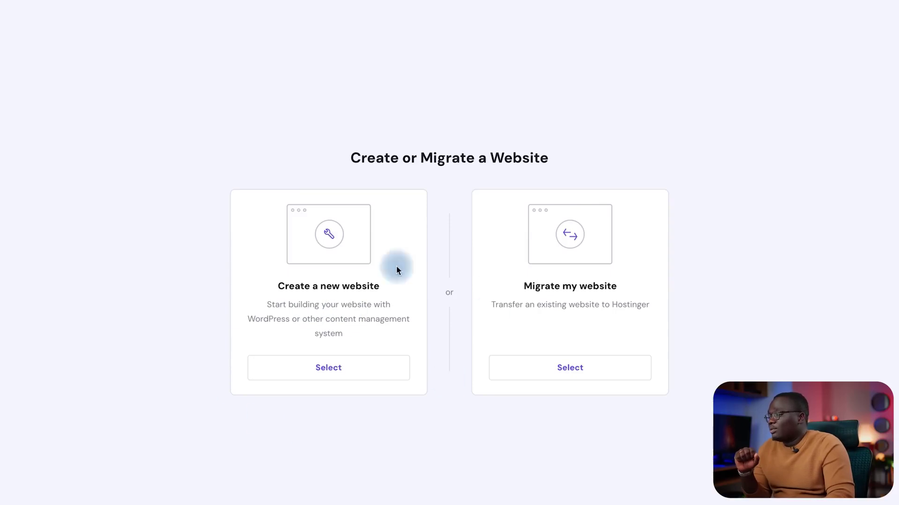
{"action": "left_click", "coordinate": [311, 367]}
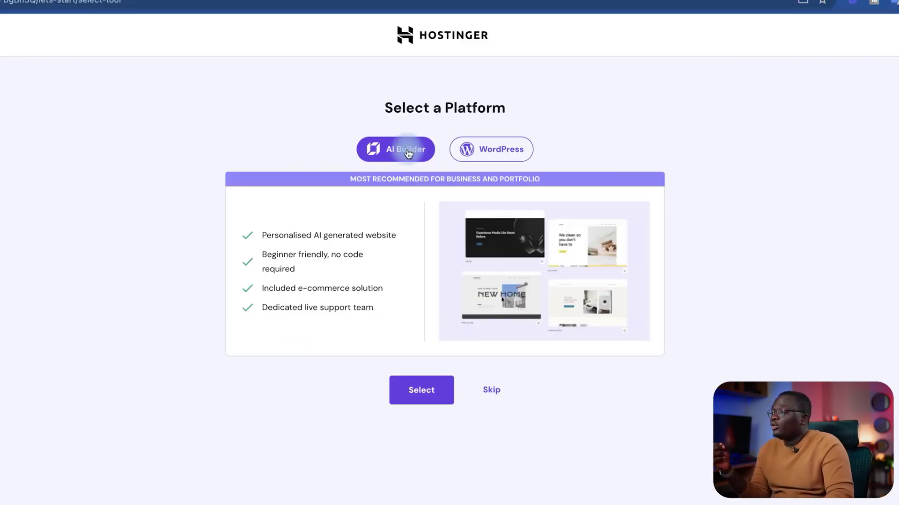
{"action": "left_click", "coordinate": [498, 154]}
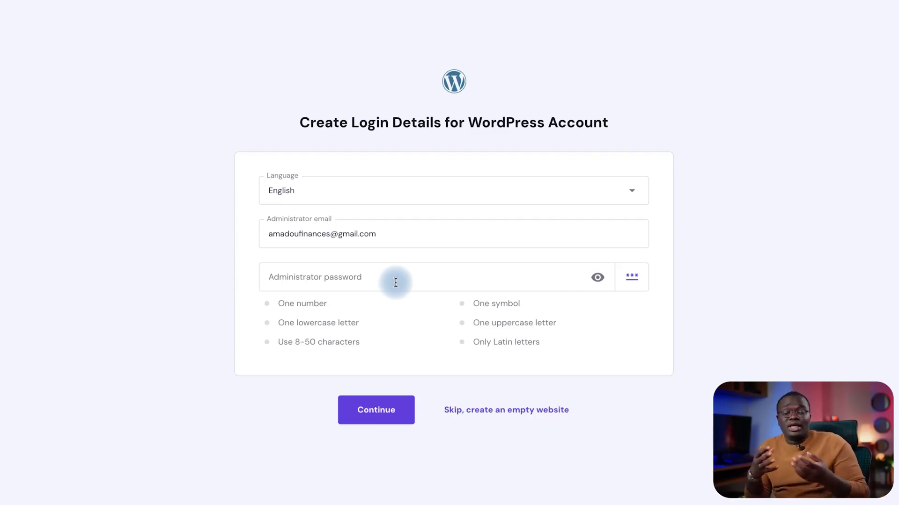
Step: Enter the administrator password for the WordPress account and submit the login details
{"action": "left_click", "coordinate": [334, 279]}
{"action": "key", "text": "ctrl+v"}
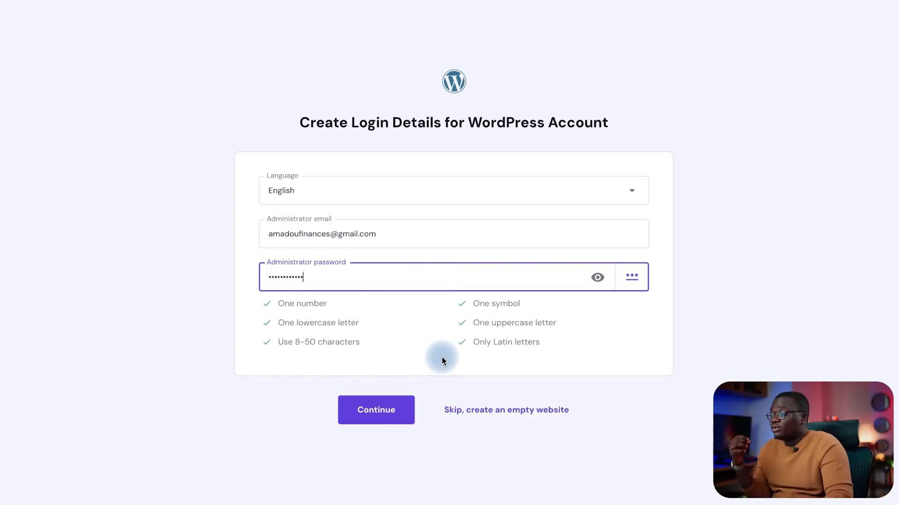
{"action": "left_click", "coordinate": [388, 416]}
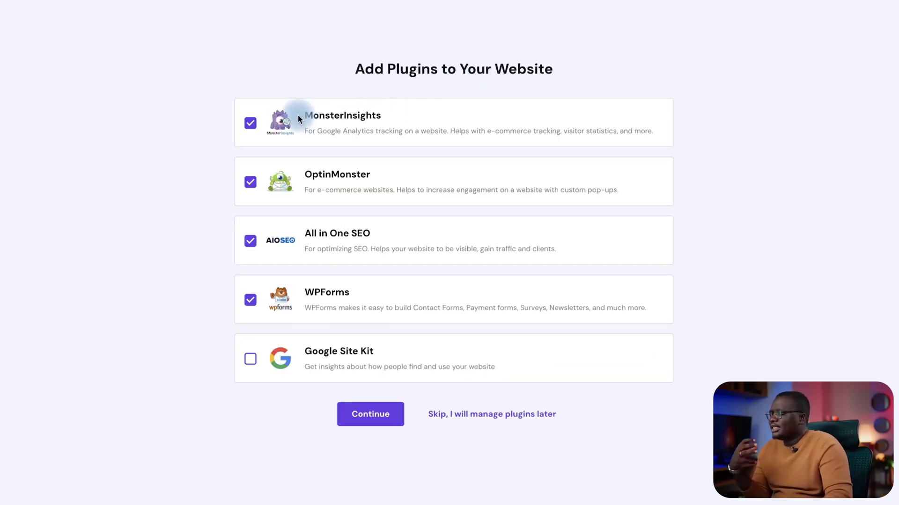
Step: Deselect the MonsterInsights, OptinMonster, All in One SEO and WPForms plugins and continue without any plugins
{"action": "left_click", "coordinate": [251, 125]}
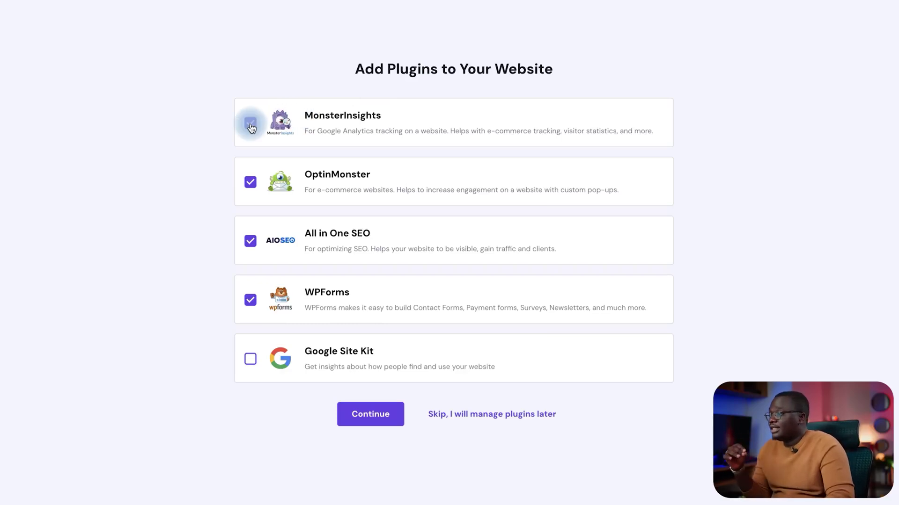
{"action": "left_click", "coordinate": [250, 182]}
{"action": "left_click", "coordinate": [250, 241]}
{"action": "left_click", "coordinate": [251, 300]}
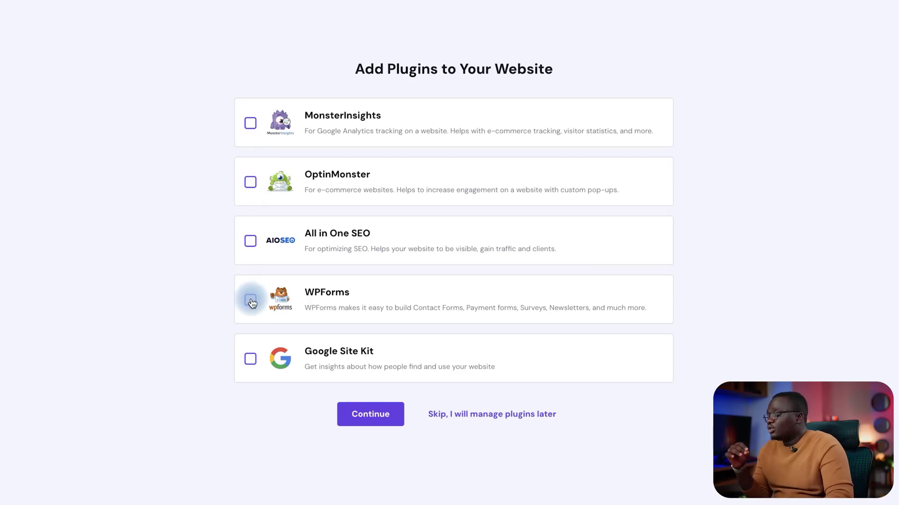
{"action": "left_click", "coordinate": [375, 421]}
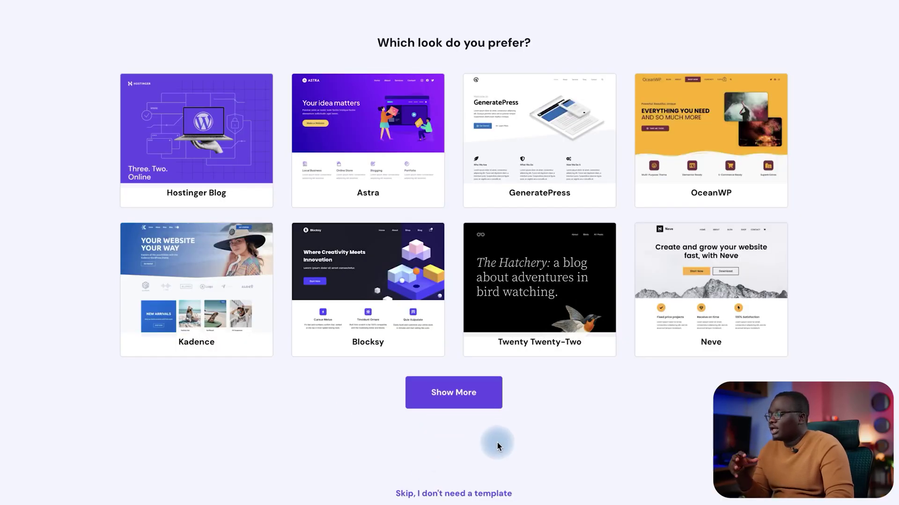
Step: Skip the template selection and the AI text creation for the website
{"action": "left_click", "coordinate": [454, 412]}
{"action": "left_click", "coordinate": [454, 498]}
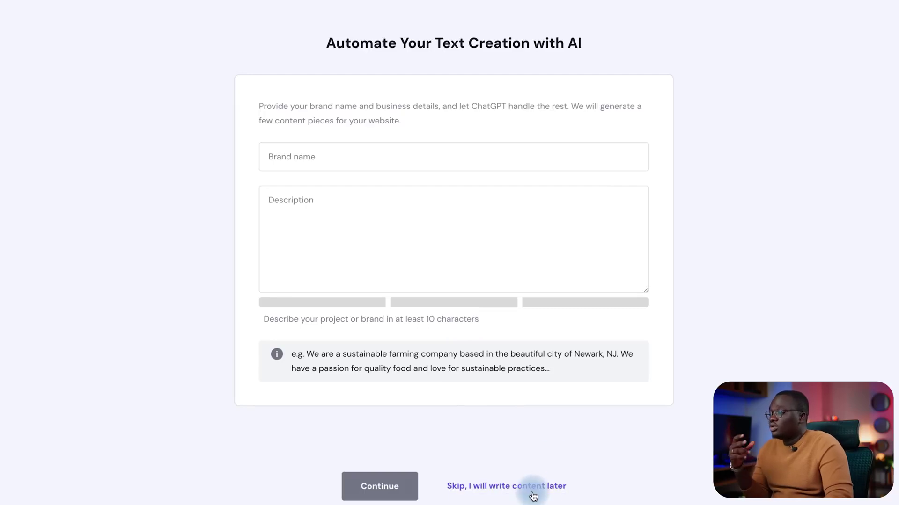
{"action": "left_click", "coordinate": [523, 487]}
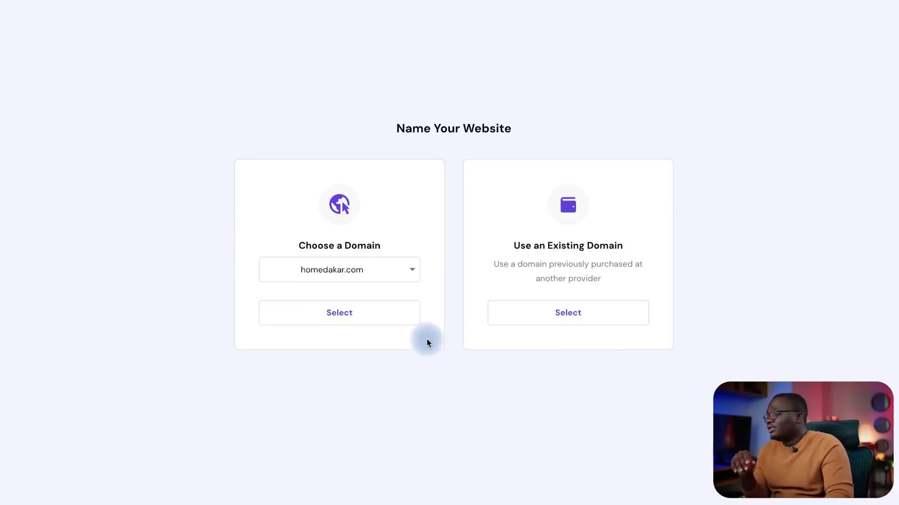
Step: Choose homedakar.com as the website's domain and finish the setup
{"action": "left_click", "coordinate": [383, 321]}
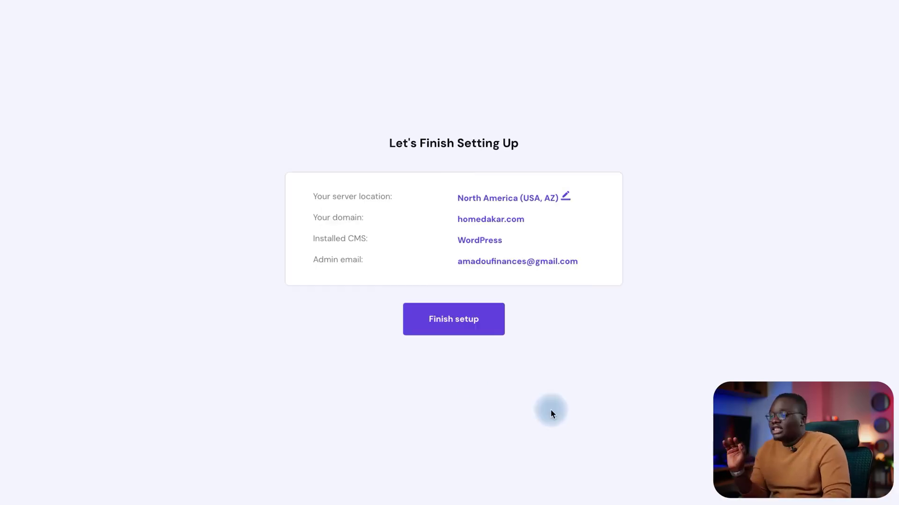
{"action": "left_click", "coordinate": [471, 324]}
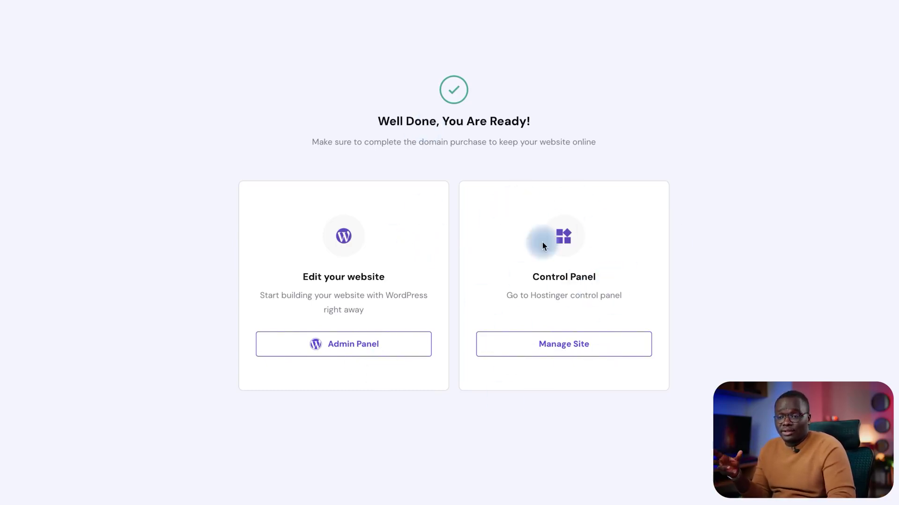
Step: Open the Hostinger control panel, go to homedakar.com through the websites list and enter its WordPress admin panel
{"action": "left_click", "coordinate": [538, 345]}
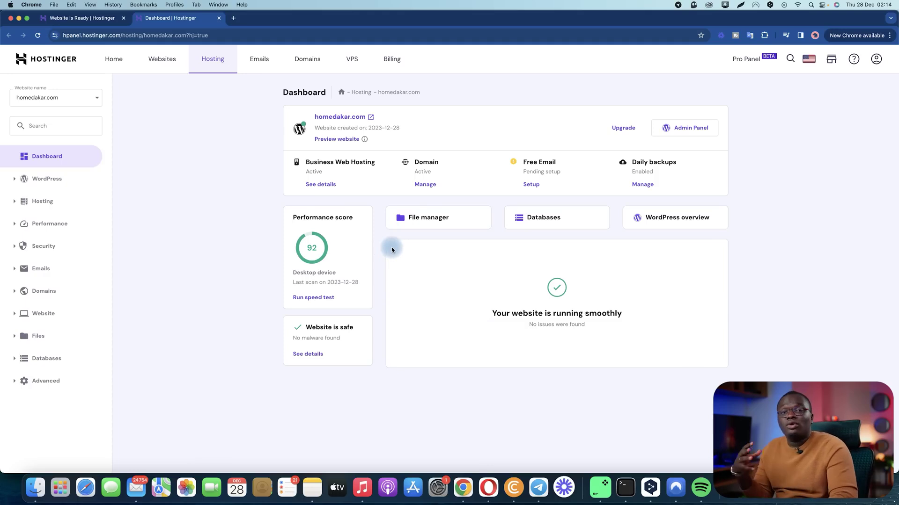
{"action": "left_click", "coordinate": [66, 65]}
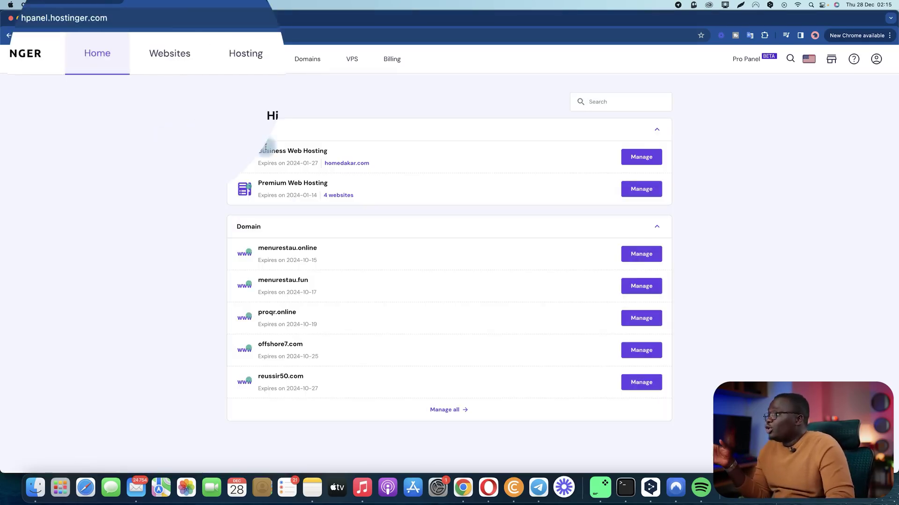
{"action": "left_click", "coordinate": [174, 65]}
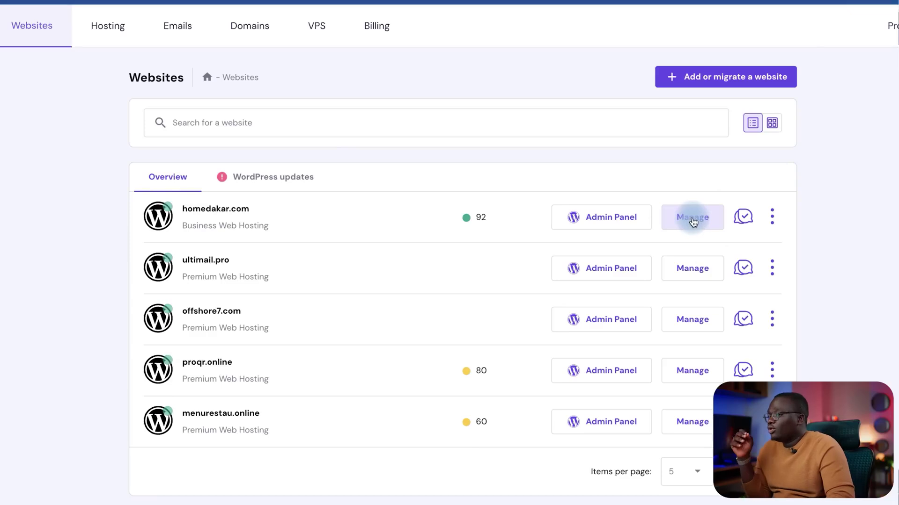
{"action": "left_click", "coordinate": [693, 222]}
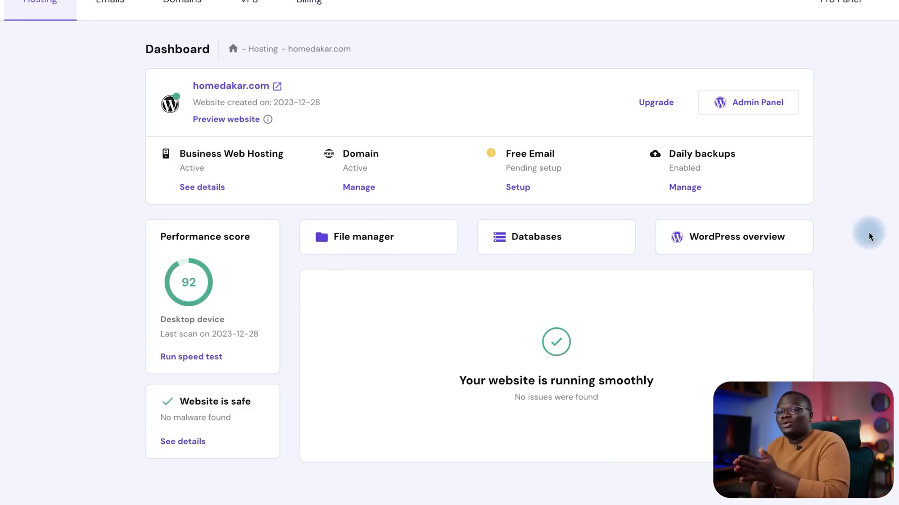
{"action": "left_click", "coordinate": [745, 103]}
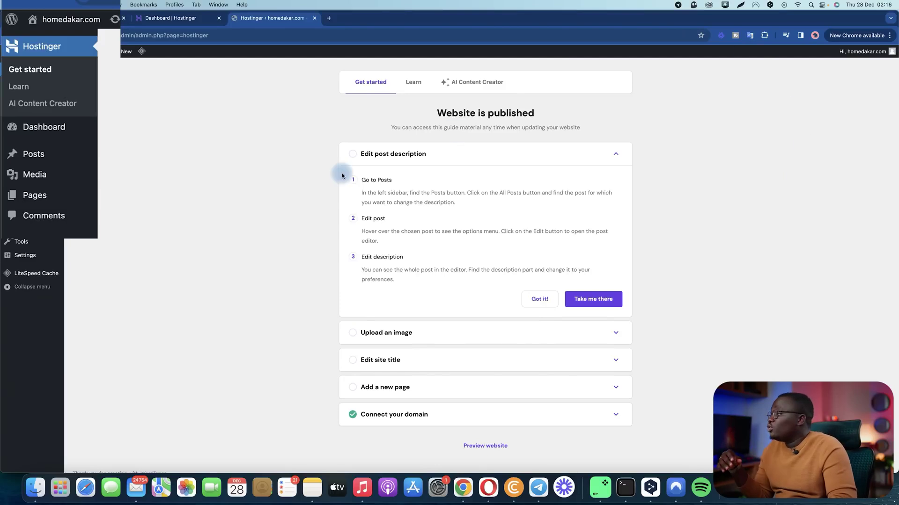
Step: Visit the live homedakar.com site to look over its homepage down to the footer, and log out of WordPress
{"action": "mouse_move", "coordinate": [70, 21]}
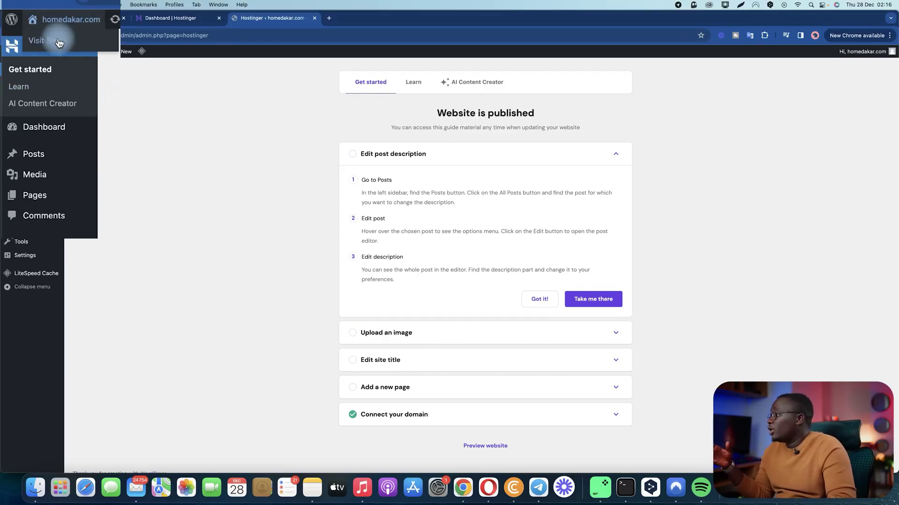
{"action": "left_click", "coordinate": [45, 43]}
{"action": "scroll", "coordinate": [702, 197], "scroll_direction": "down", "scroll_amount": 1}
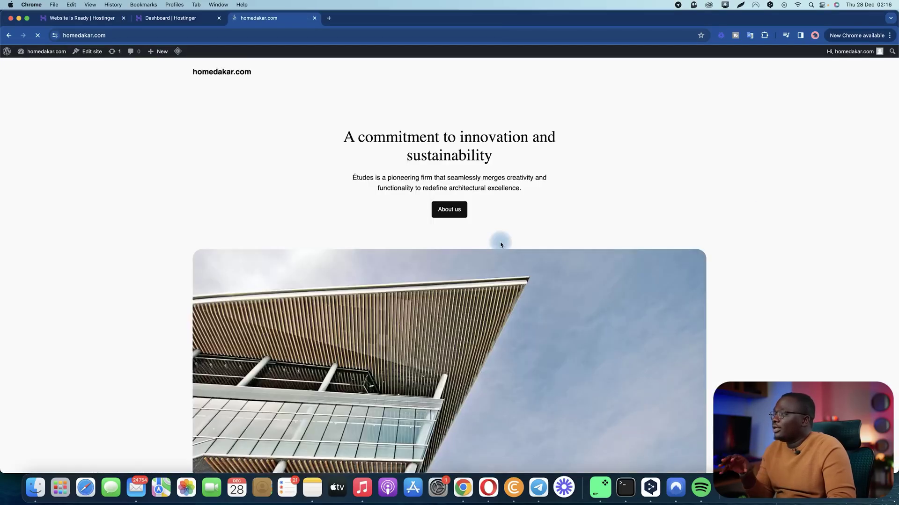
{"action": "scroll", "coordinate": [577, 209], "scroll_direction": "down", "scroll_amount": 20}
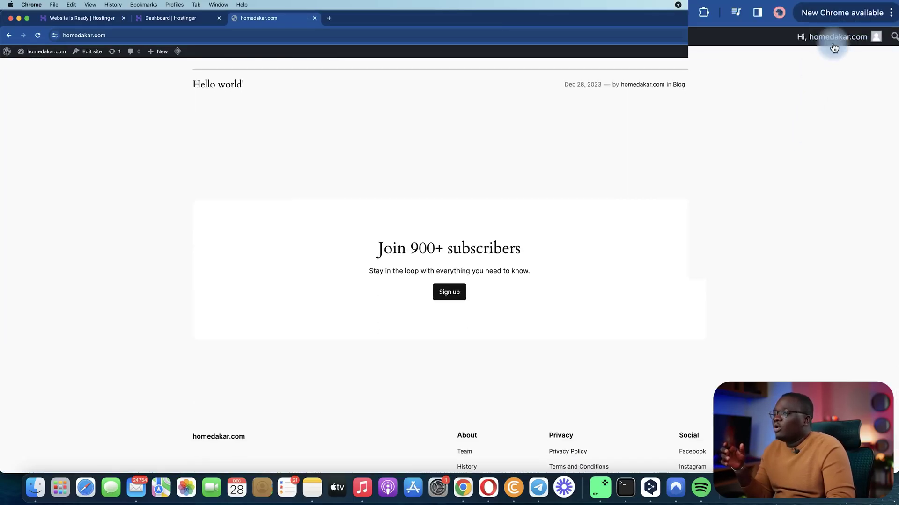
{"action": "mouse_move", "coordinate": [849, 51]}
{"action": "left_click", "coordinate": [801, 96]}
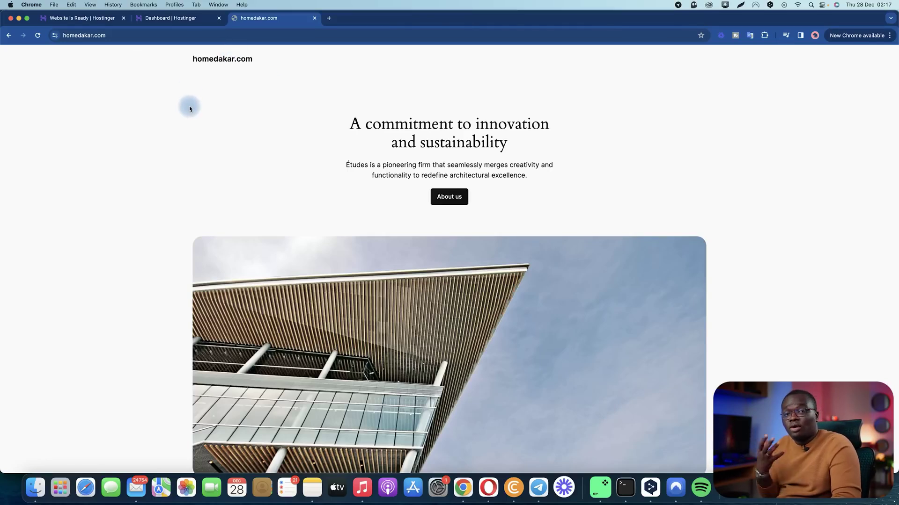
Step: Go to the WordPress login page at homedakar.com/wp-admin
{"action": "left_click", "coordinate": [140, 37]}
{"action": "left_click", "coordinate": [150, 35]}
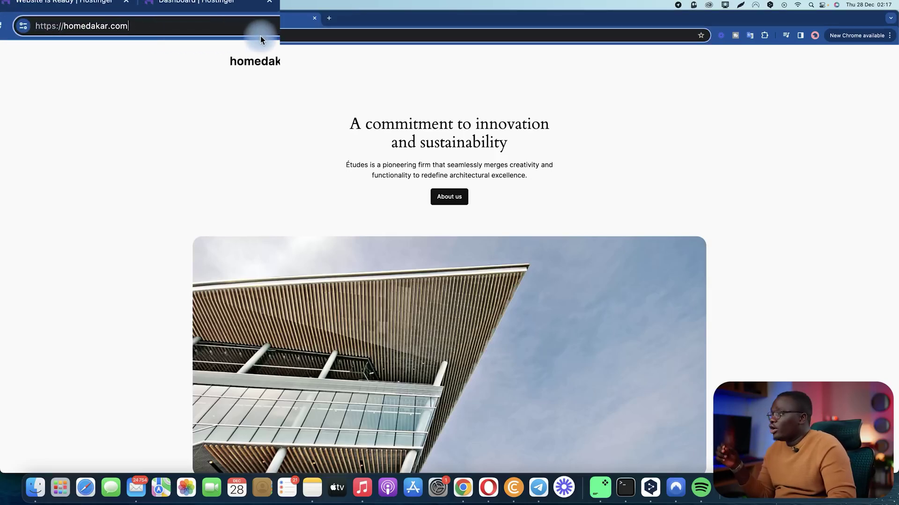
{"action": "type", "text": "/"}
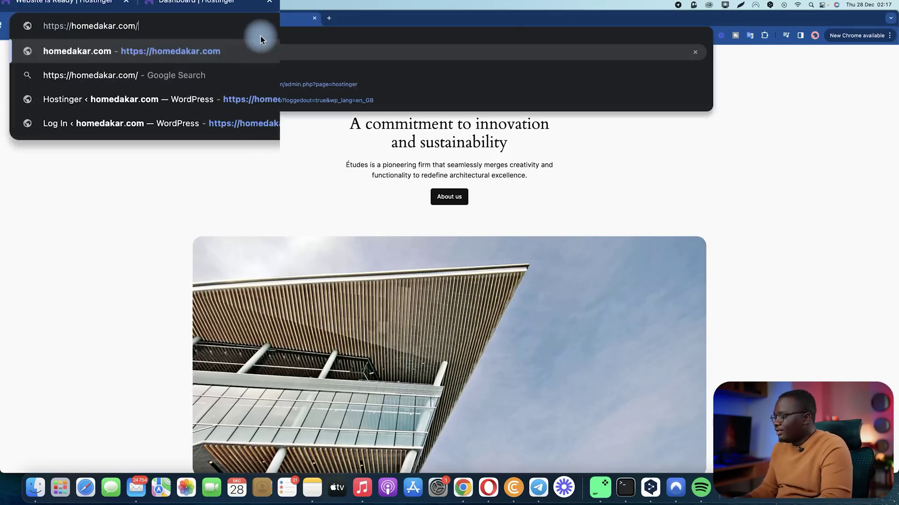
{"action": "type", "text": "wp-"}
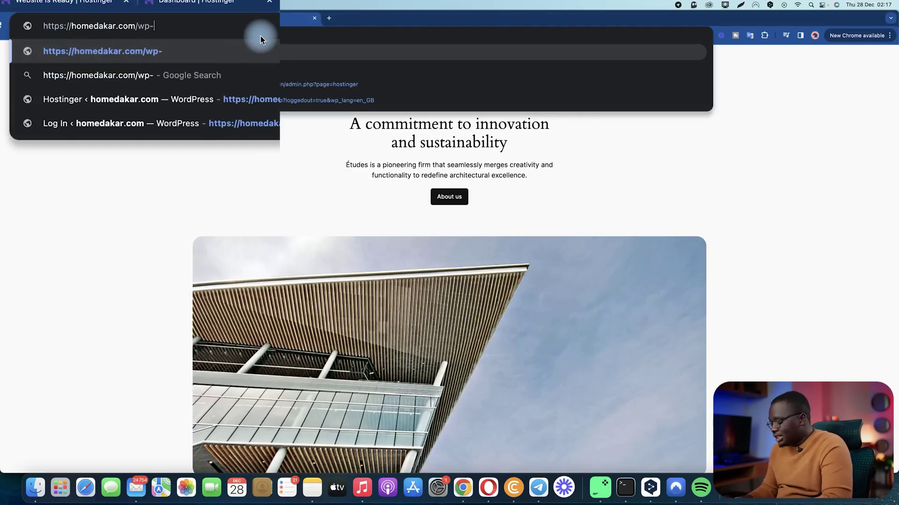
{"action": "type", "text": "admin"}
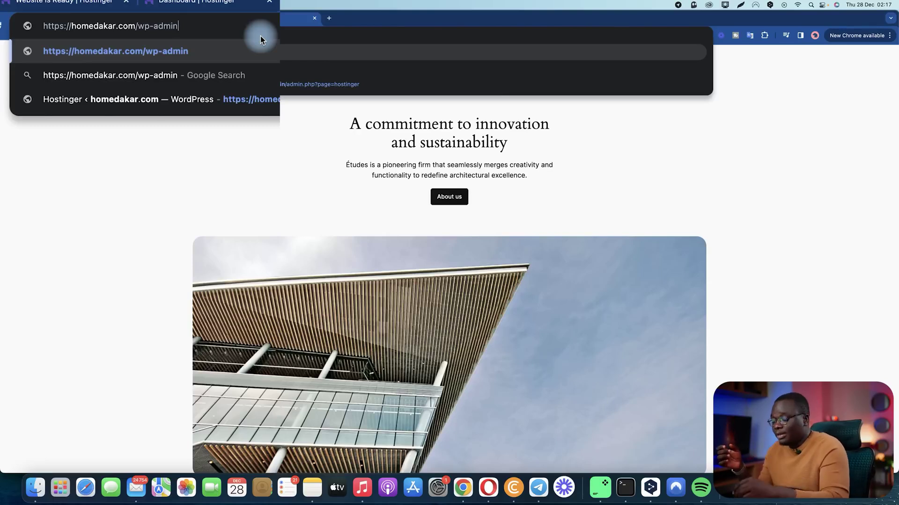
{"action": "key", "text": "Return"}
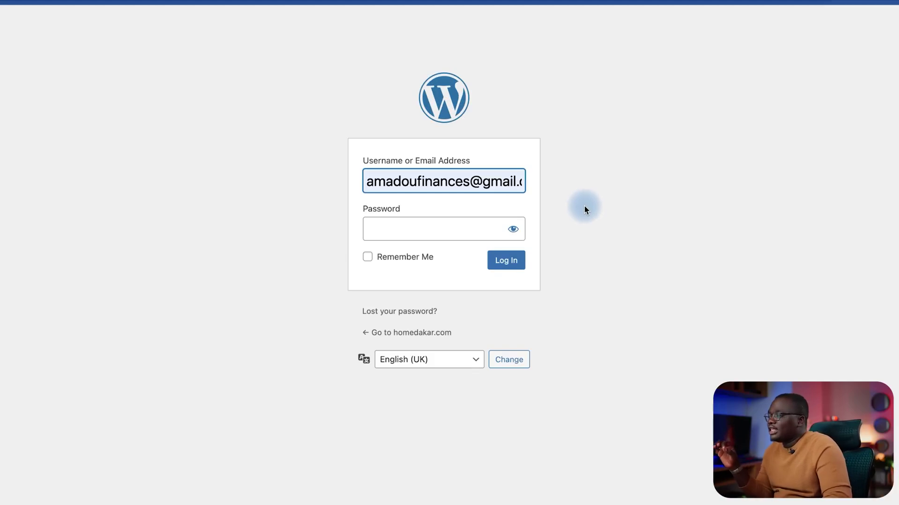
Step: Enter the account password, enable Remember Me and log in to the WordPress dashboard
{"action": "left_click", "coordinate": [451, 227]}
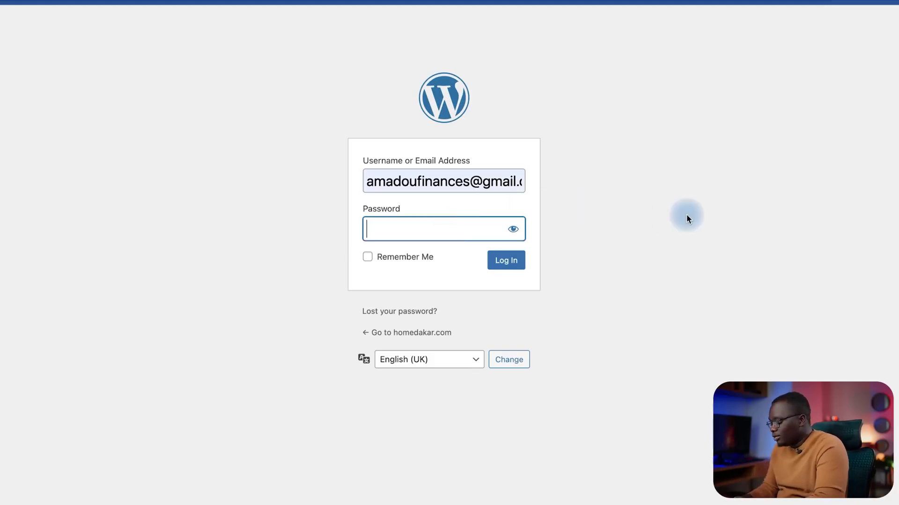
{"action": "type", "text": "•••"}
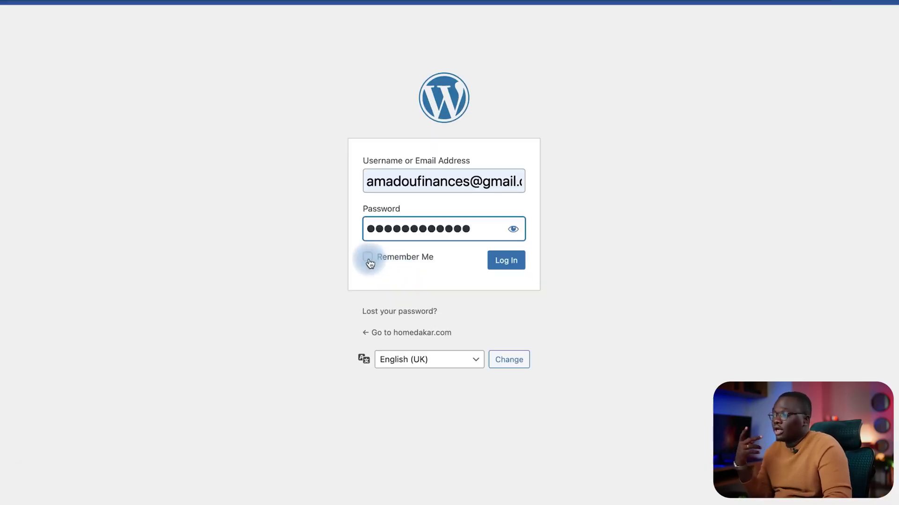
{"action": "left_click", "coordinate": [367, 258]}
{"action": "left_click", "coordinate": [510, 267]}
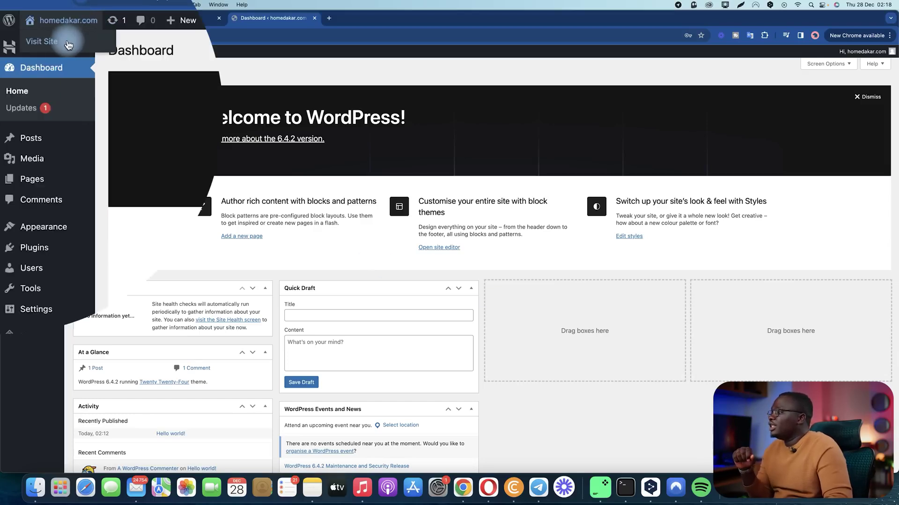
Step: View the live homedakar.com homepage from the dashboard and return to the WordPress admin
{"action": "right_click", "coordinate": [53, 45]}
{"action": "left_click", "coordinate": [53, 46]}
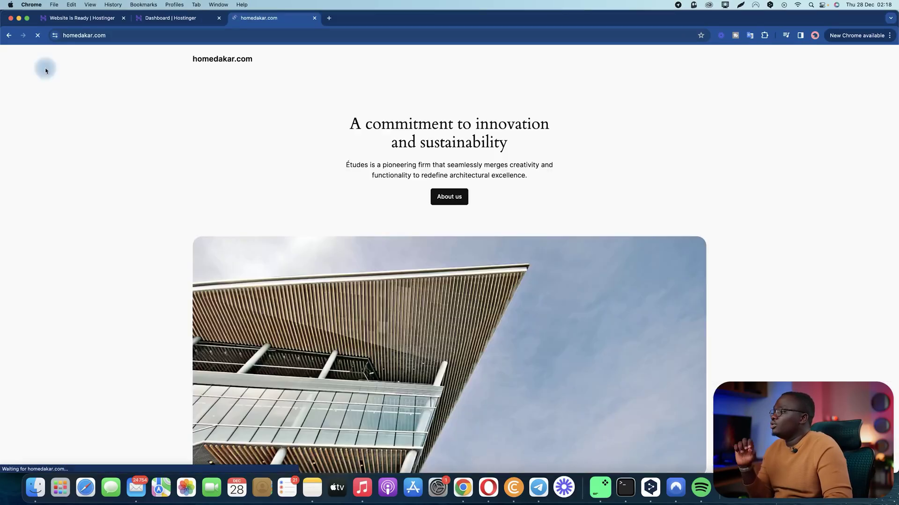
{"action": "left_click", "coordinate": [9, 35]}
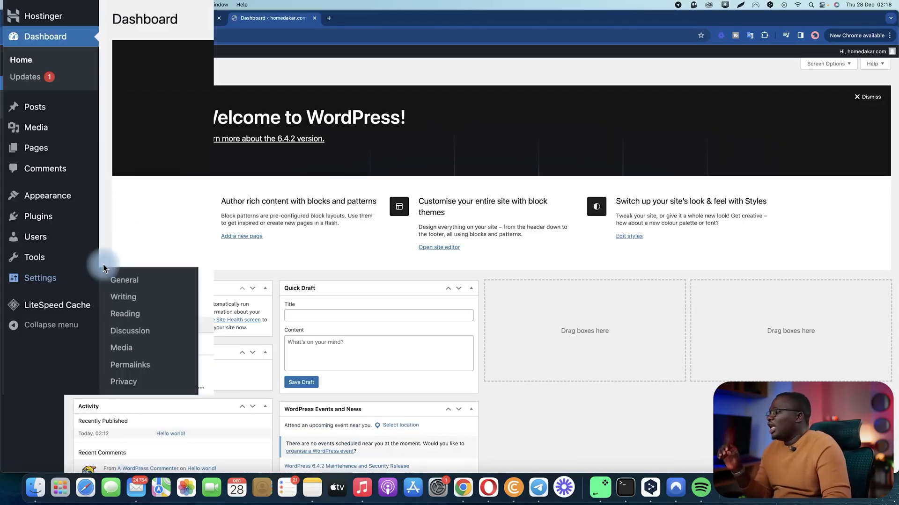
Step: Open the page for adding a new WordPress theme and browse through the popular themes
{"action": "mouse_move", "coordinate": [90, 263]}
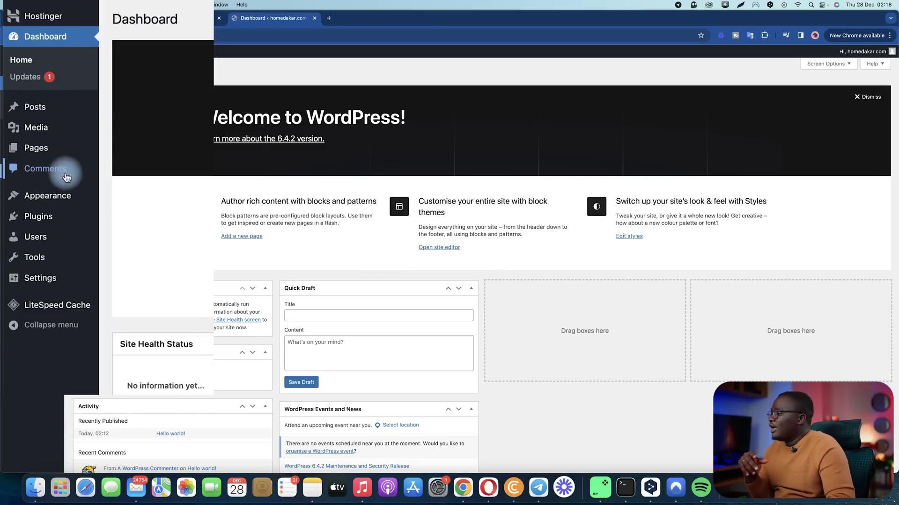
{"action": "mouse_move", "coordinate": [56, 200]}
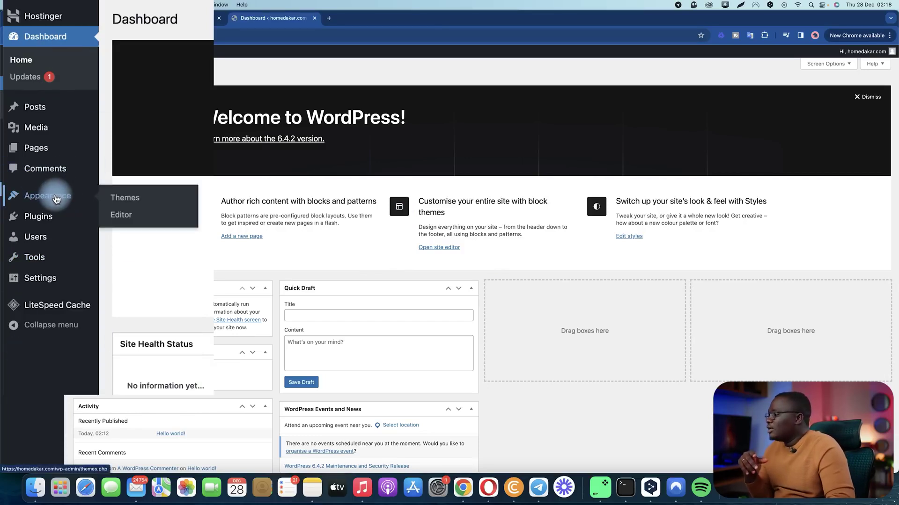
{"action": "left_click", "coordinate": [124, 197]}
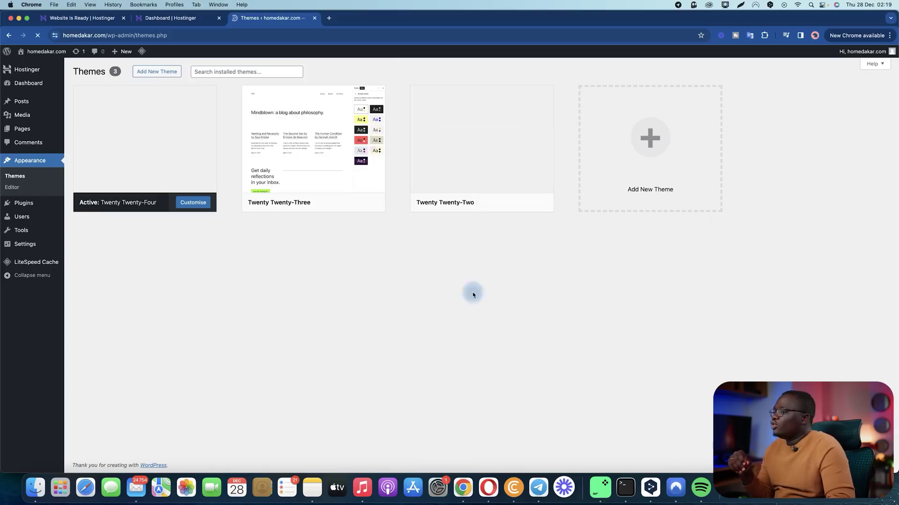
{"action": "left_click", "coordinate": [649, 140]}
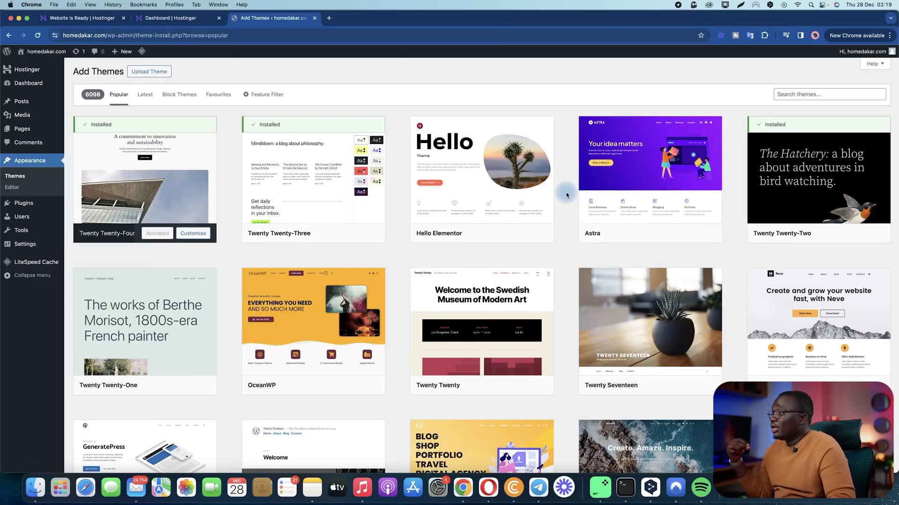
{"action": "scroll", "coordinate": [567, 195], "scroll_direction": "down", "scroll_amount": 5}
{"action": "scroll", "coordinate": [566, 195], "scroll_direction": "down", "scroll_amount": 10}
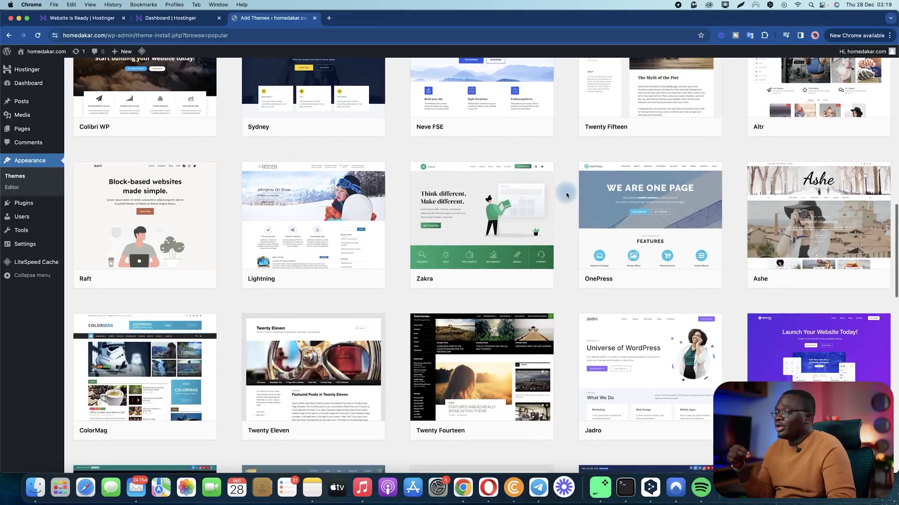
{"action": "scroll", "coordinate": [566, 195], "scroll_direction": "up", "scroll_amount": 20}
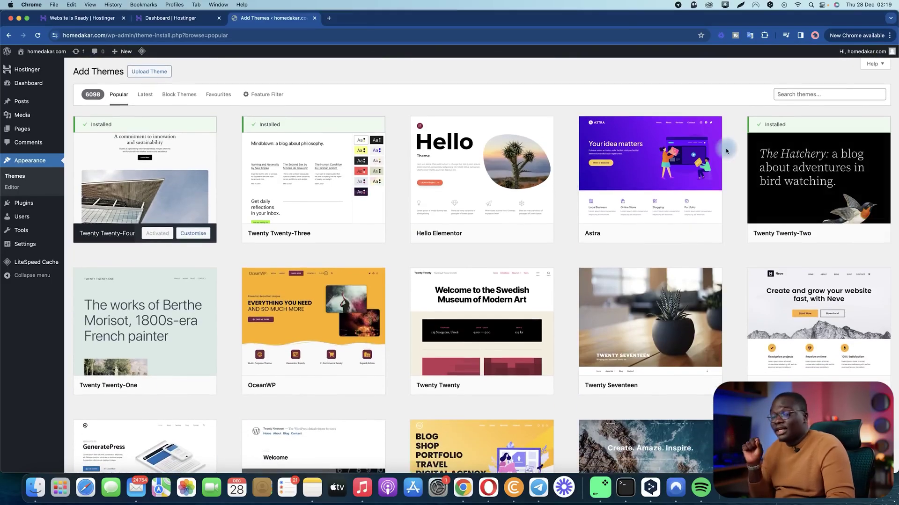
Step: Search the themes for listinghive, then install and activate the ListingHive theme
{"action": "left_click", "coordinate": [805, 94]}
{"action": "type", "text": "listinghive"}
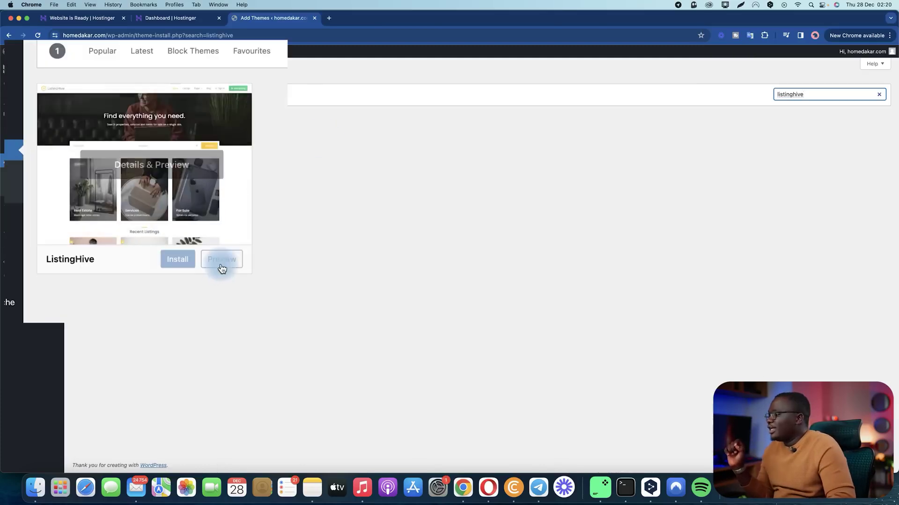
{"action": "left_click", "coordinate": [178, 261]}
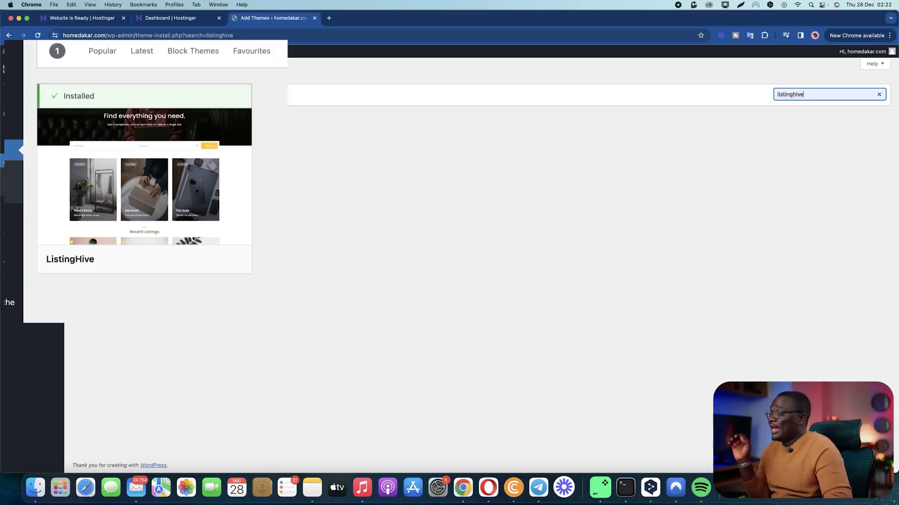
{"action": "mouse_move", "coordinate": [195, 251]}
{"action": "left_click", "coordinate": [153, 261]}
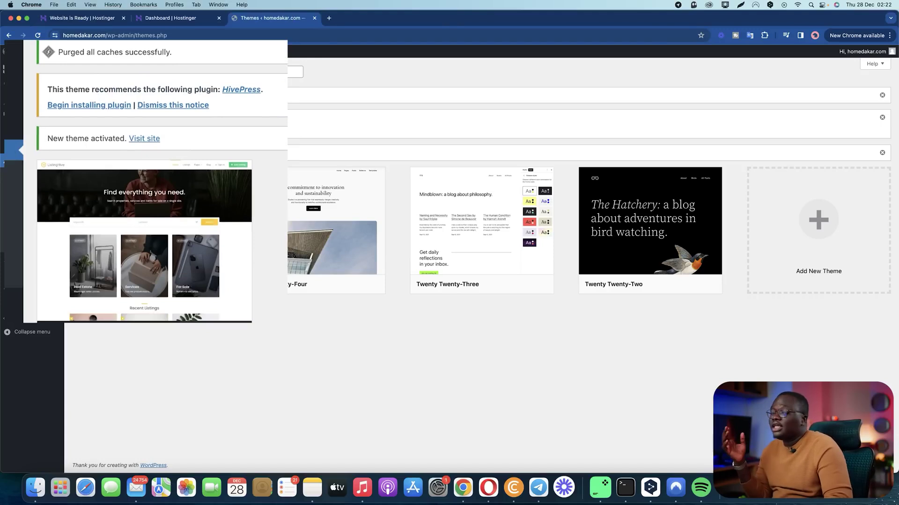
Step: Install the HivePress plugin recommended by the theme and activate it in the installed plugins list
{"action": "left_click", "coordinate": [240, 90]}
{"action": "scroll", "coordinate": [543, 355], "scroll_direction": "down", "scroll_amount": 5}
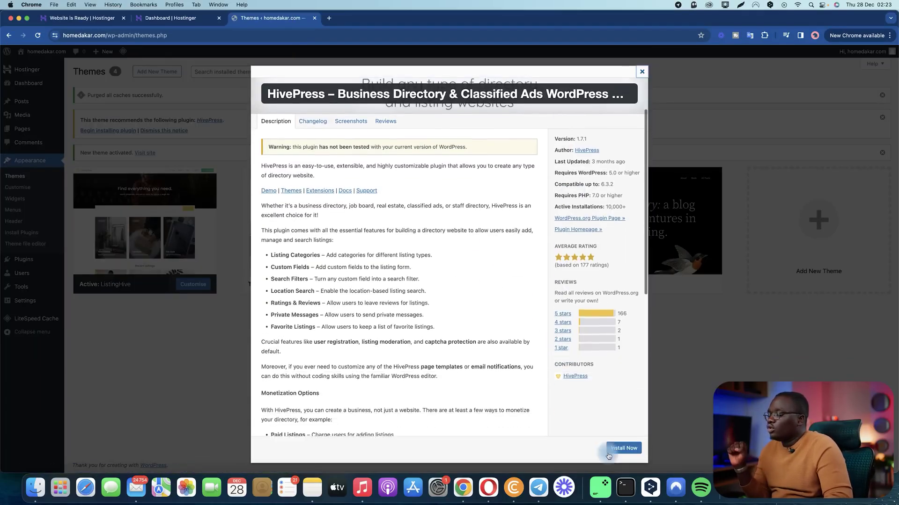
{"action": "left_click", "coordinate": [620, 449]}
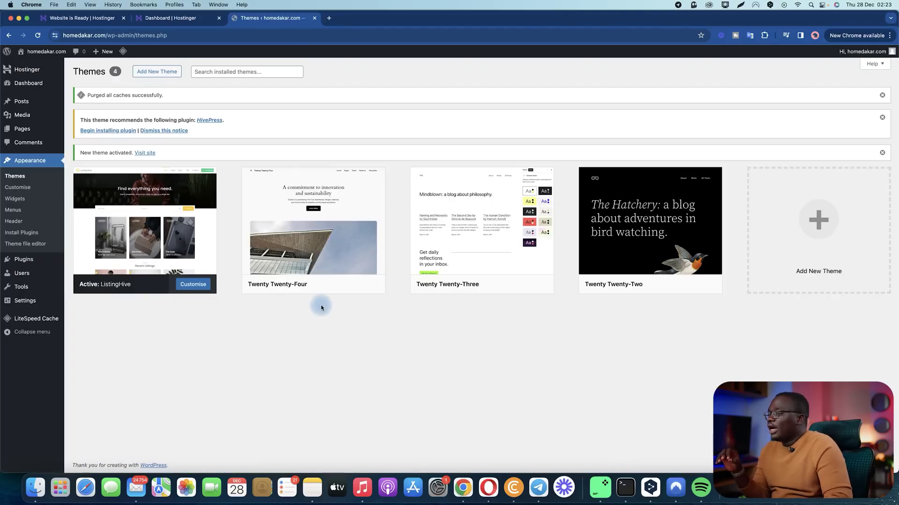
{"action": "mouse_move", "coordinate": [22, 260]}
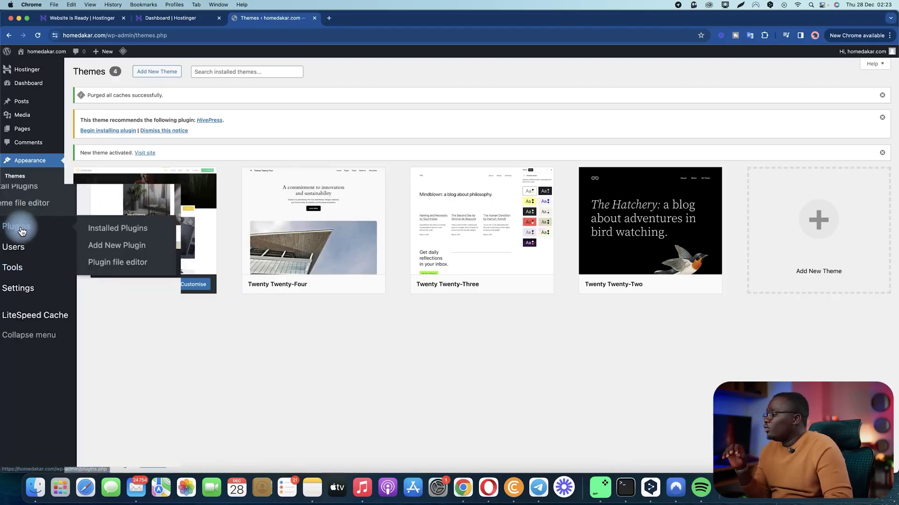
{"action": "left_click", "coordinate": [21, 230]}
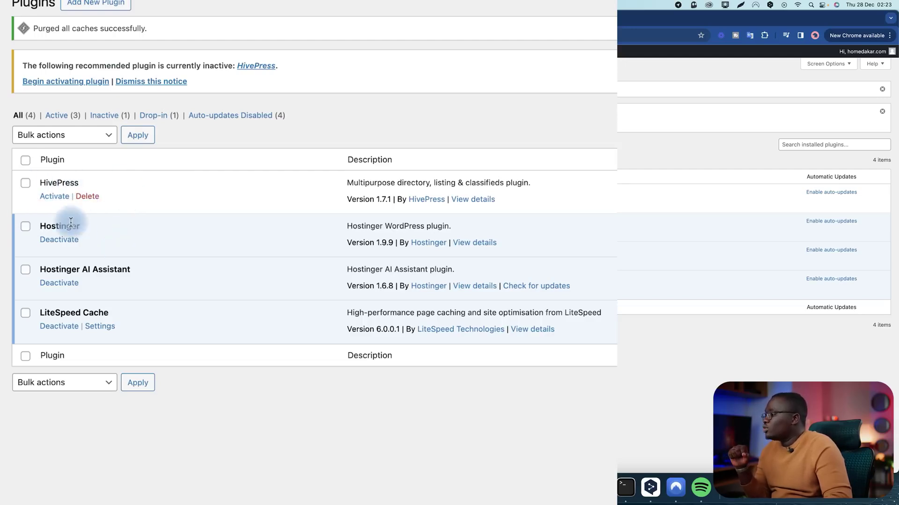
{"action": "left_click", "coordinate": [57, 198]}
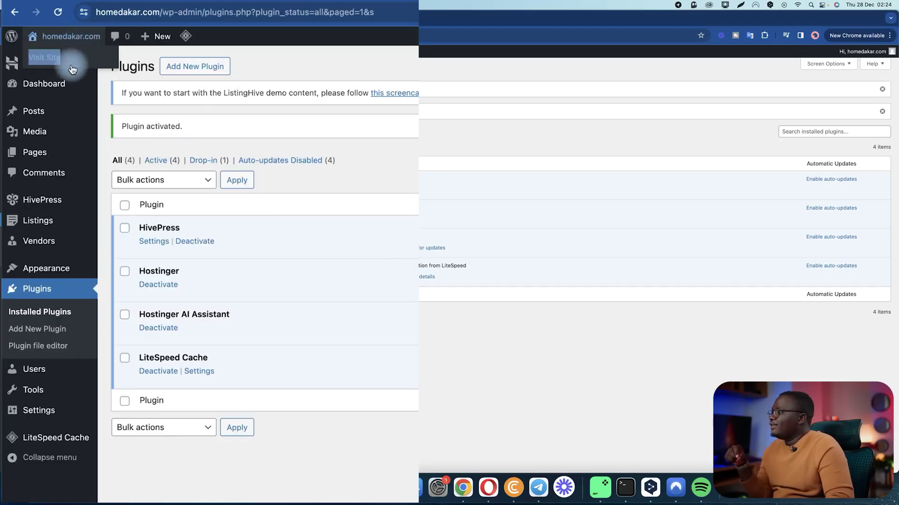
Step: Open the live homedakar.com site in a new browser tab and look over its homepage with the new theme
{"action": "right_click", "coordinate": [54, 62]}
{"action": "left_click", "coordinate": [77, 63]}
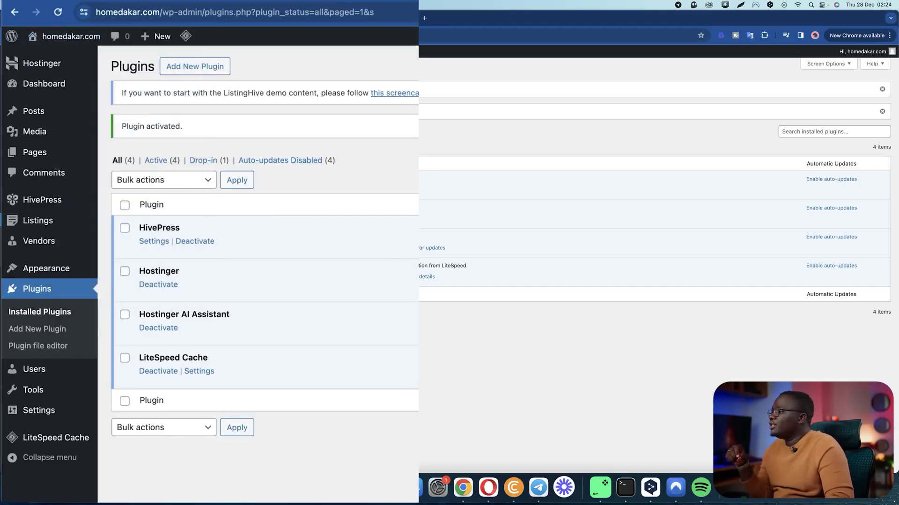
{"action": "left_click", "coordinate": [349, 18]}
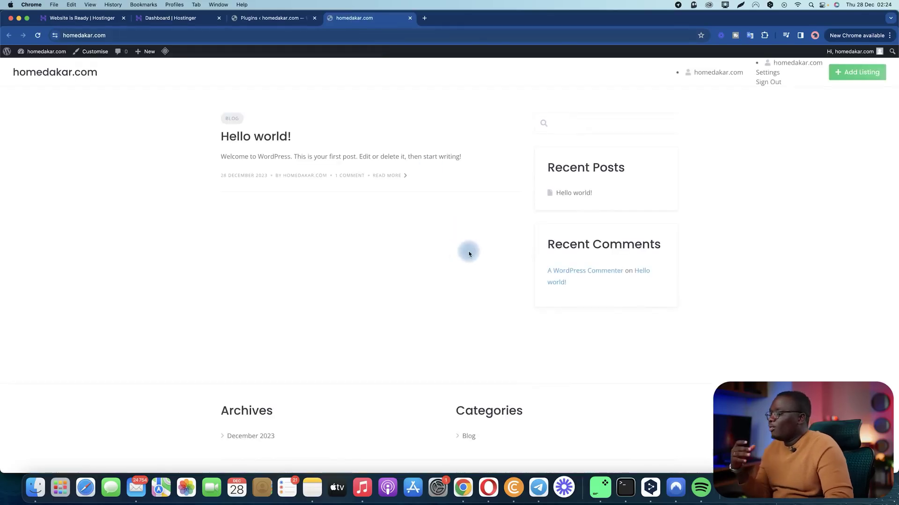
{"action": "scroll", "coordinate": [468, 253], "scroll_direction": "down", "scroll_amount": 1}
{"action": "scroll", "coordinate": [470, 254], "scroll_direction": "up", "scroll_amount": 1}
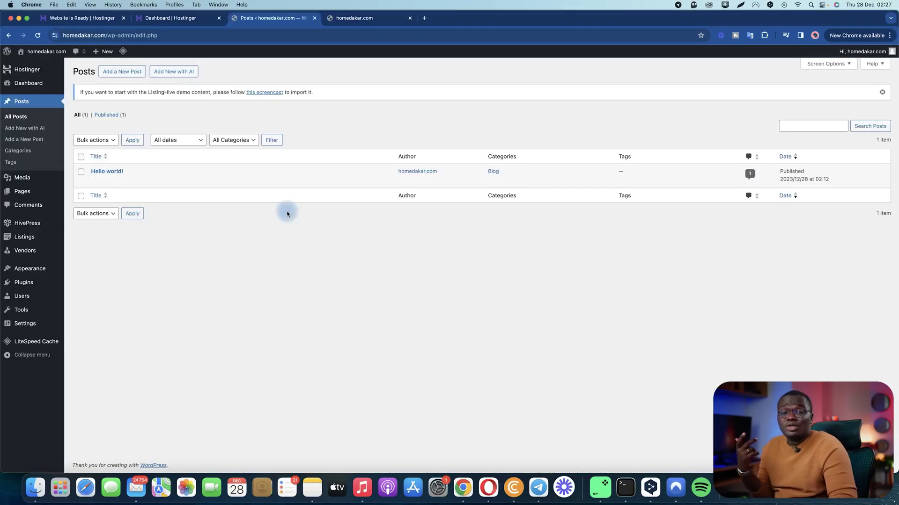
Step: Open the page for adding new plugins and search the plugin directory for "one click"
{"action": "left_click", "coordinate": [23, 284]}
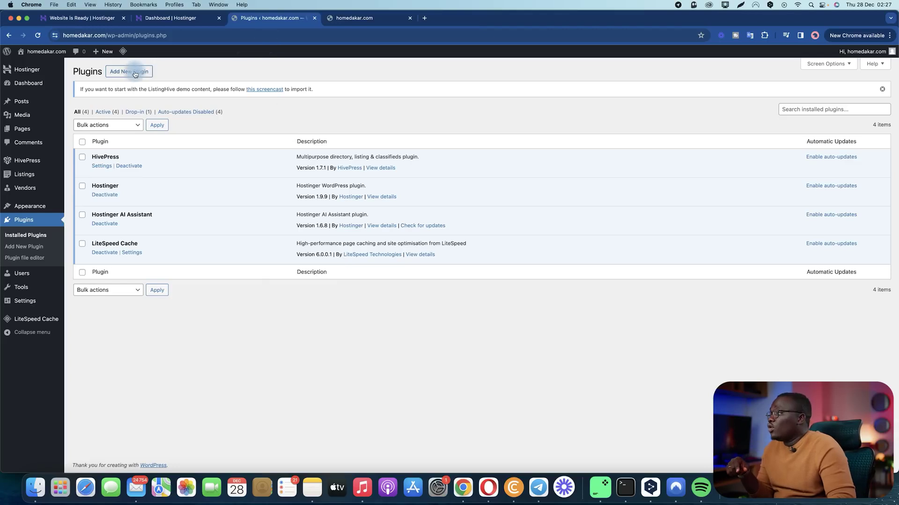
{"action": "left_click", "coordinate": [135, 68]}
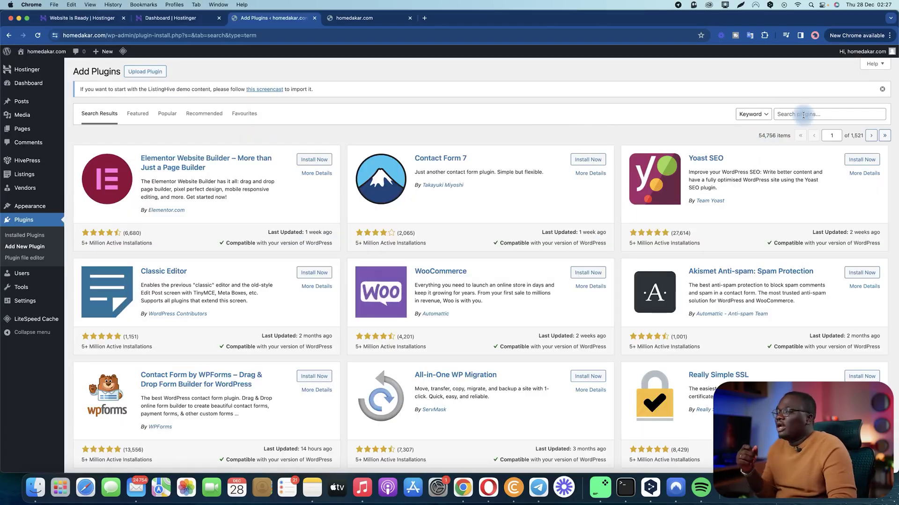
{"action": "left_click", "coordinate": [803, 115]}
{"action": "type", "text": "one cl"}
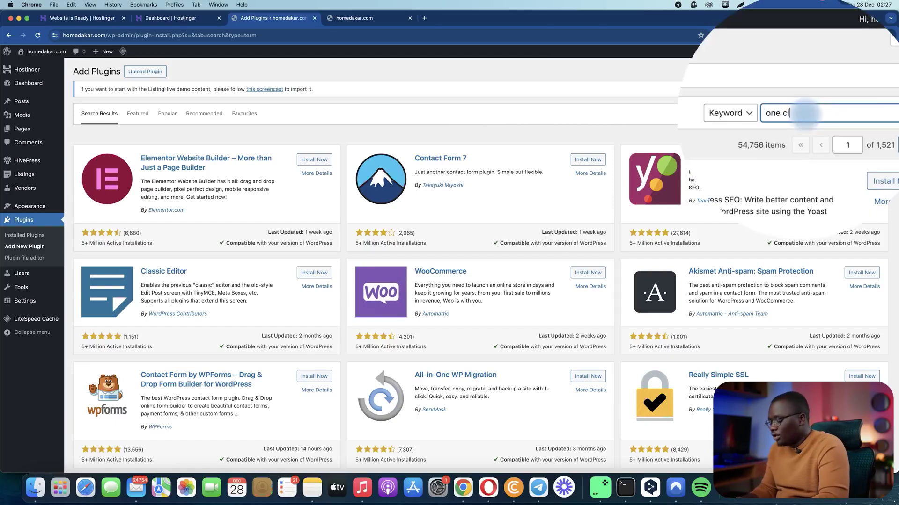
{"action": "type", "text": "ick"}
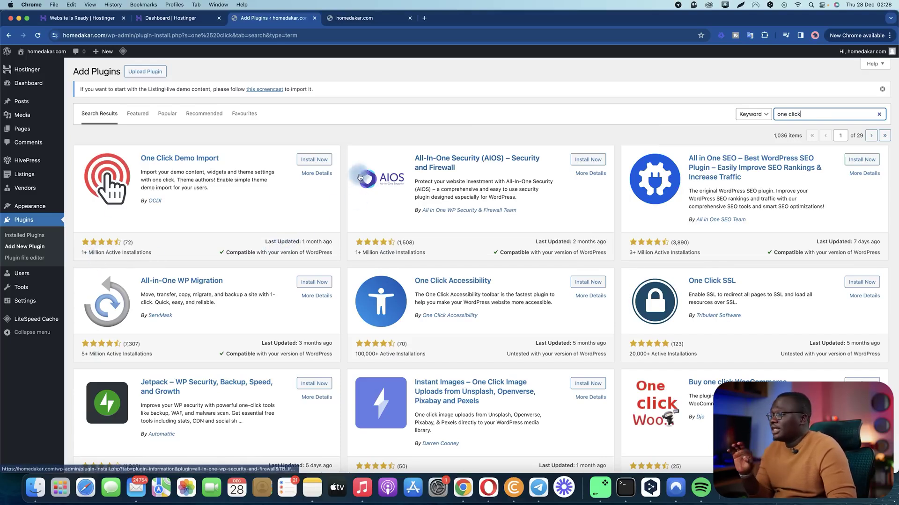
Step: Install and activate the One Click Demo Import plugin, and open its Import Demo Data page
{"action": "left_click", "coordinate": [310, 161]}
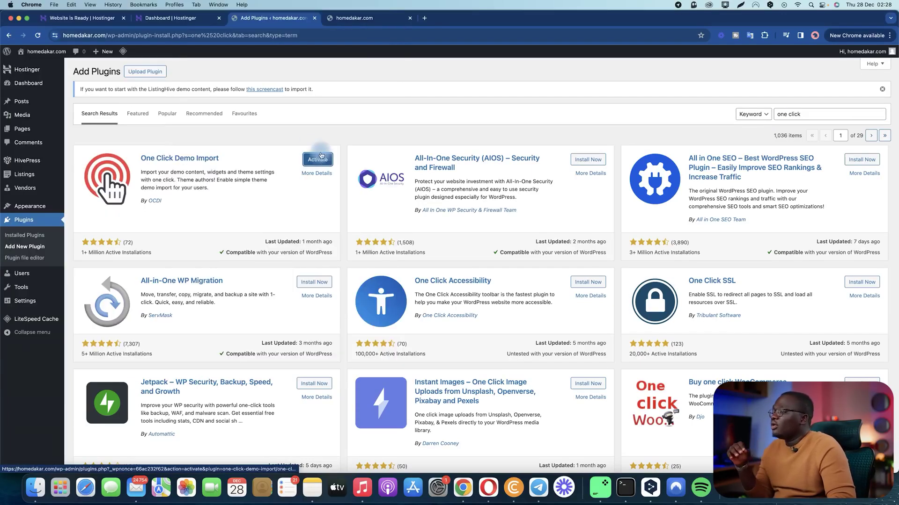
{"action": "left_click", "coordinate": [314, 161]}
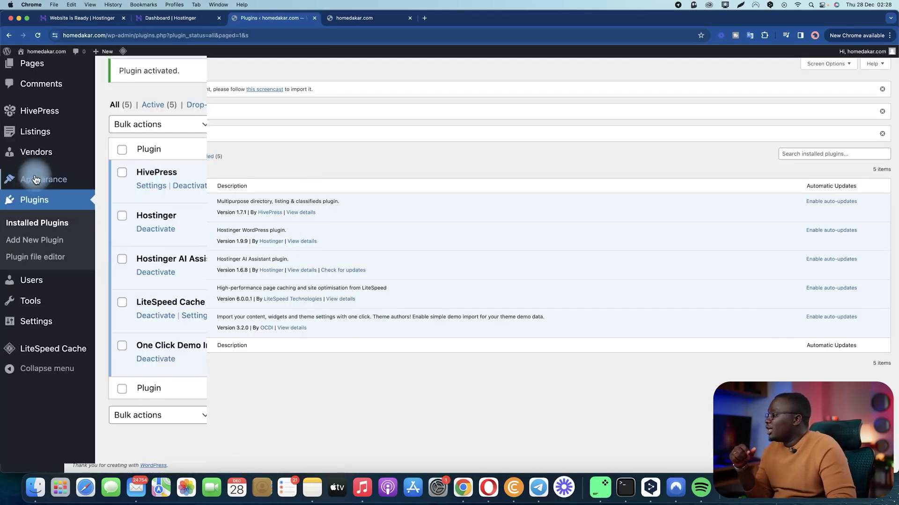
{"action": "mouse_move", "coordinate": [25, 206]}
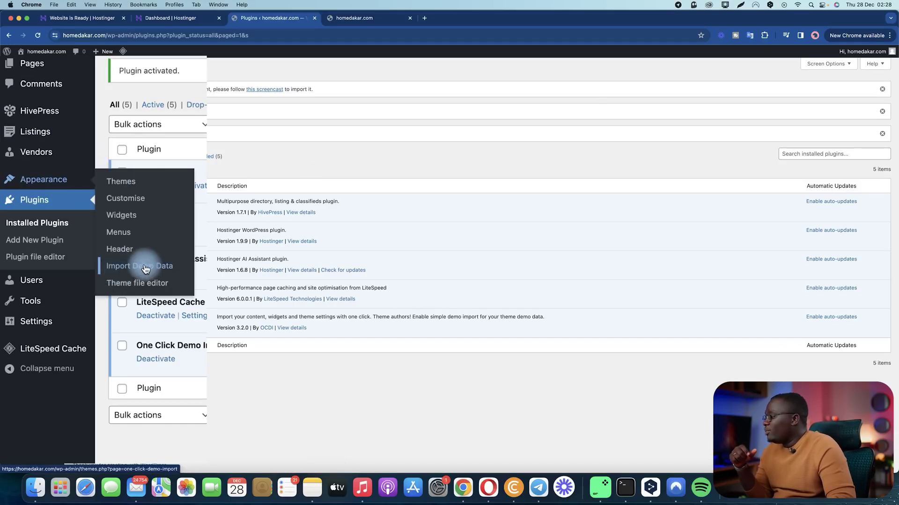
{"action": "left_click", "coordinate": [178, 271]}
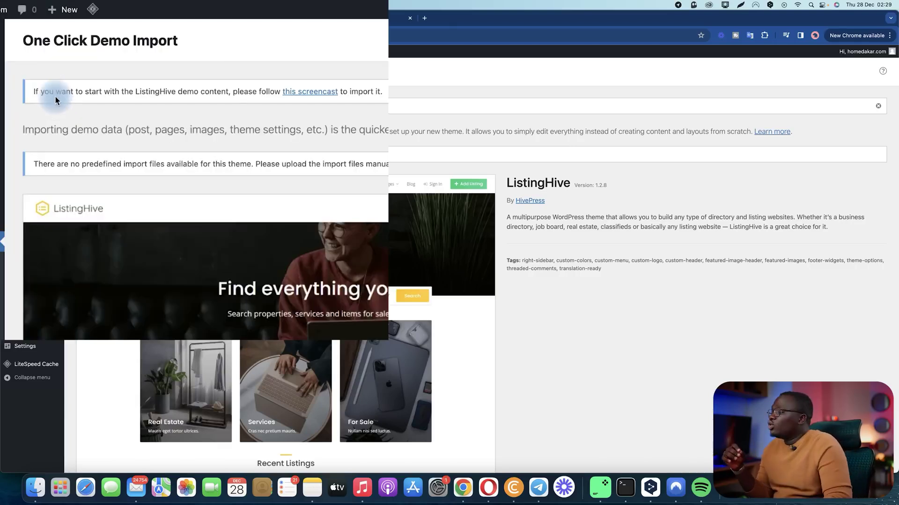
Step: Download the ListingHive demo content files from the HivePress help article and extract demo.zip in the Downloads folder
{"action": "left_click", "coordinate": [312, 91]}
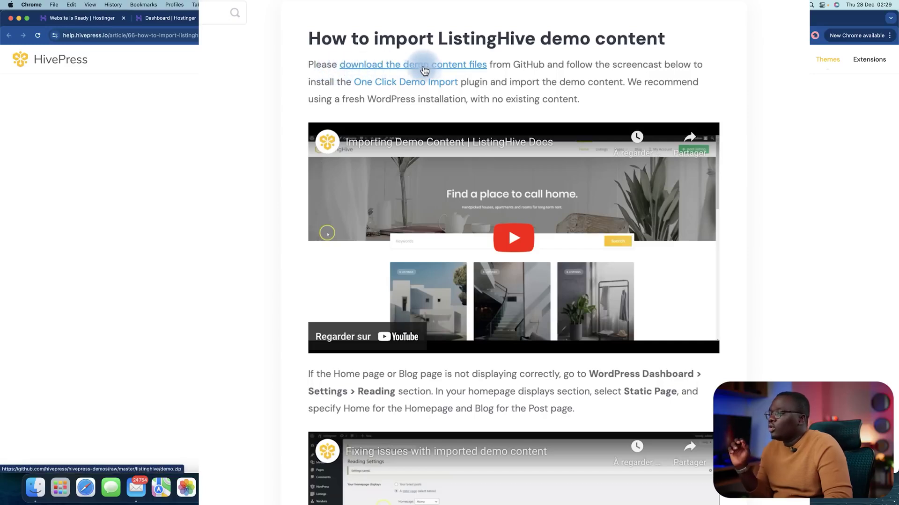
{"action": "left_click", "coordinate": [439, 69]}
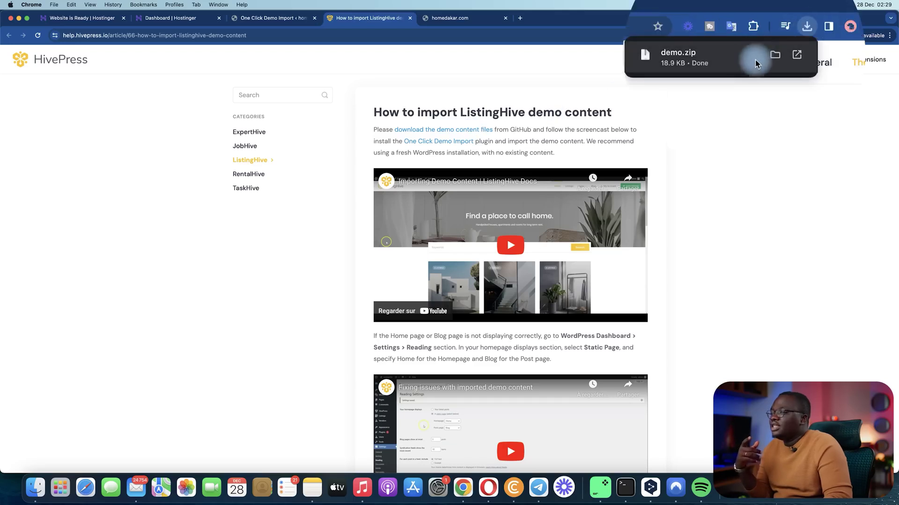
{"action": "left_click", "coordinate": [756, 56]}
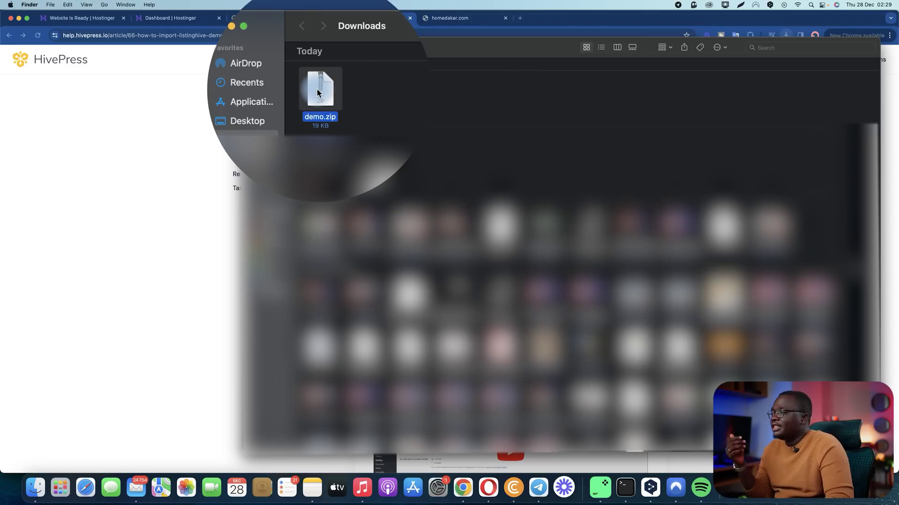
{"action": "double_click", "coordinate": [317, 93]}
{"action": "double_click", "coordinate": [327, 88]}
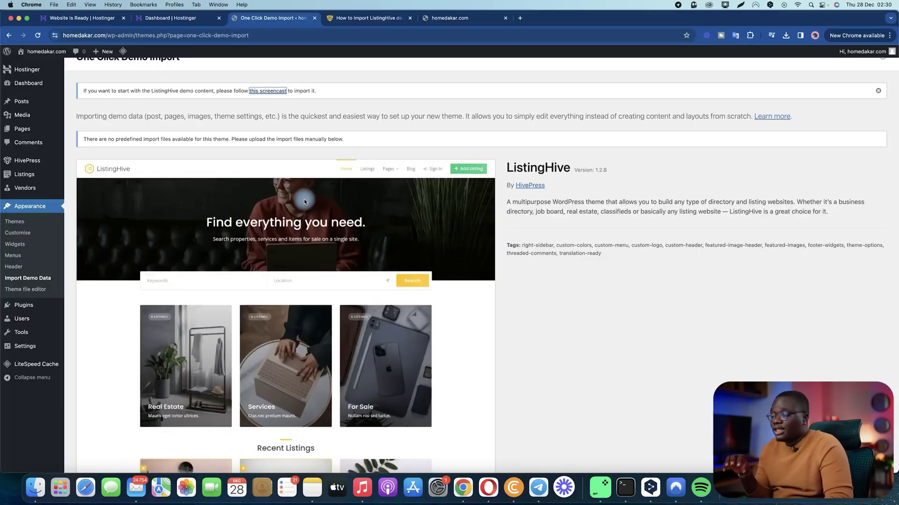
Step: Select content.xml from the extracted demo folder as the file for Import Content in the manual demo import
{"action": "scroll", "coordinate": [304, 201], "scroll_direction": "down", "scroll_amount": 10}
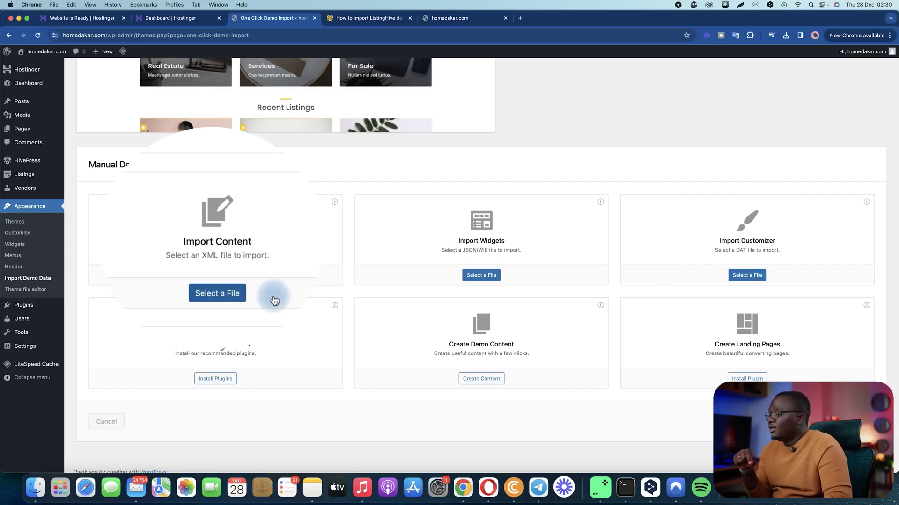
{"action": "left_click", "coordinate": [216, 275]}
{"action": "left_click", "coordinate": [358, 113]}
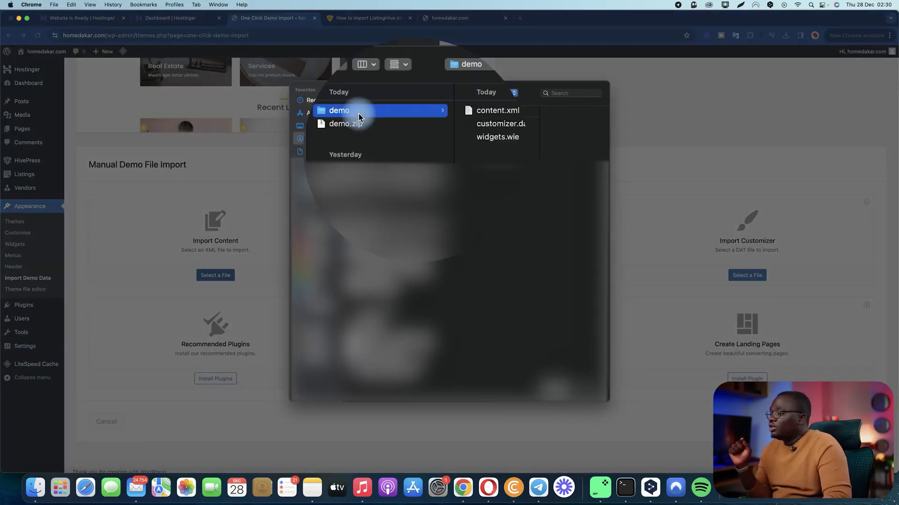
{"action": "left_click", "coordinate": [506, 110]}
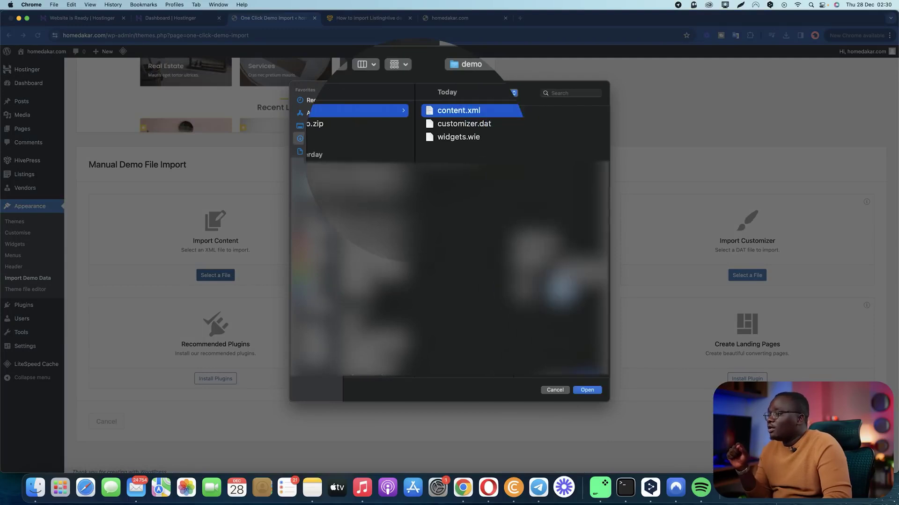
{"action": "left_click", "coordinate": [589, 391]}
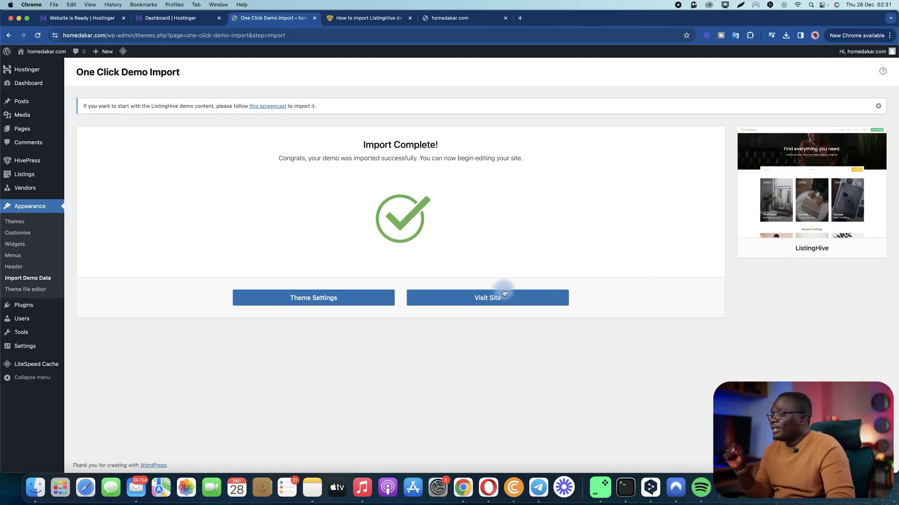
Step: Reload the live homedakar.com site, open its Home page and look through the top categories and recent listings
{"action": "left_click", "coordinate": [428, 19]}
{"action": "left_click", "coordinate": [38, 36]}
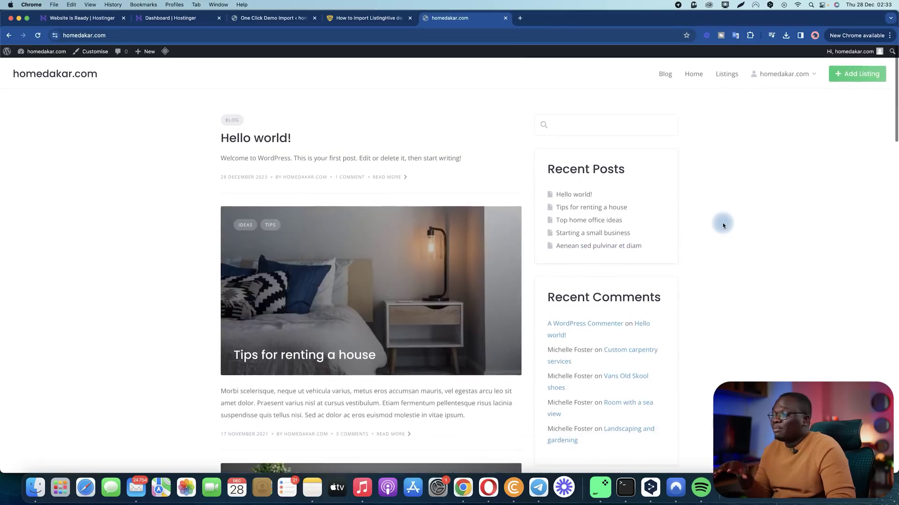
{"action": "left_click", "coordinate": [693, 72]}
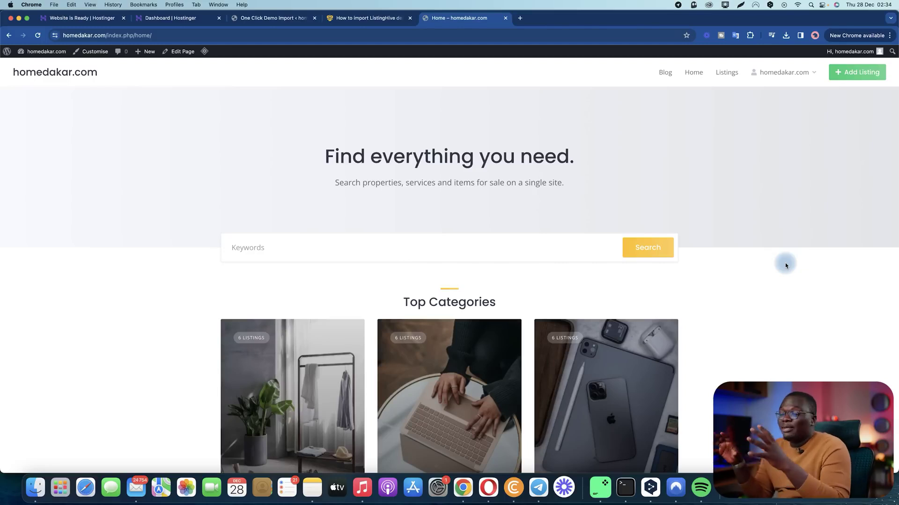
{"action": "scroll", "coordinate": [796, 265], "scroll_direction": "down", "scroll_amount": 2}
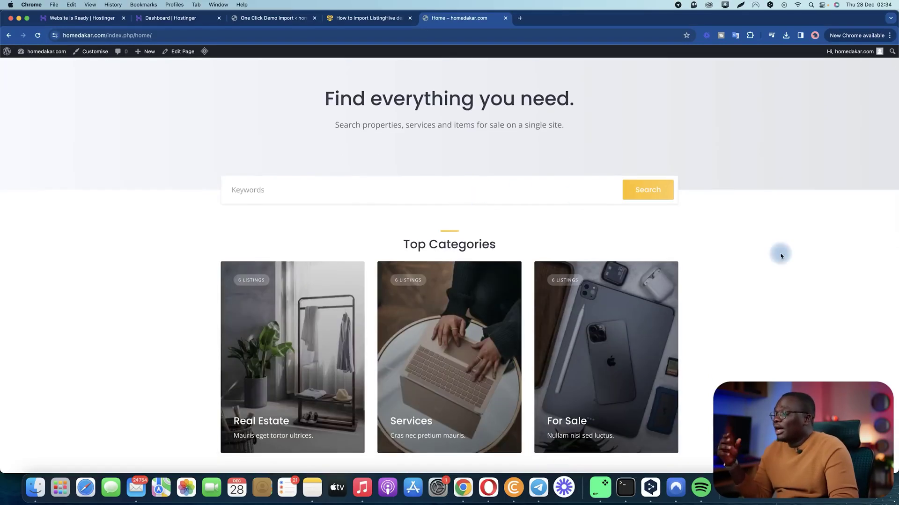
{"action": "scroll", "coordinate": [772, 255], "scroll_direction": "down", "scroll_amount": 4}
{"action": "scroll", "coordinate": [757, 252], "scroll_direction": "down", "scroll_amount": 8}
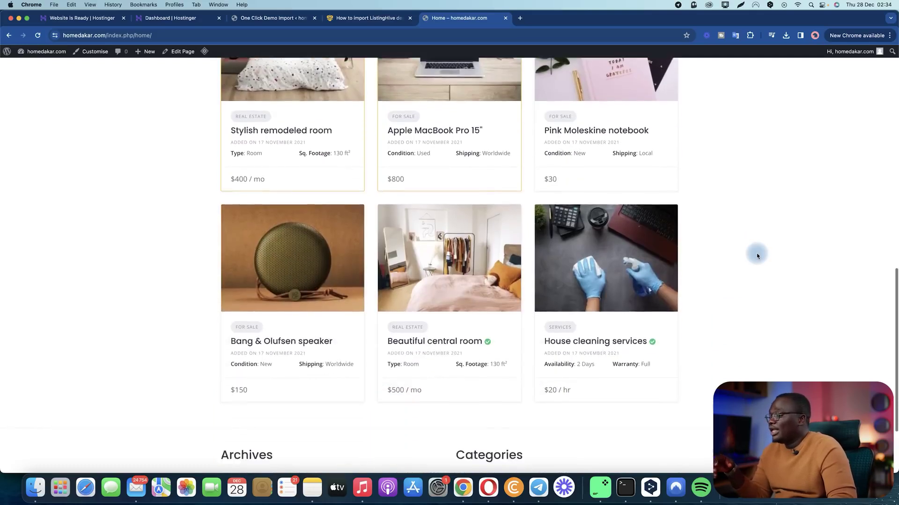
{"action": "scroll", "coordinate": [684, 240], "scroll_direction": "up", "scroll_amount": 2}
{"action": "scroll", "coordinate": [707, 247], "scroll_direction": "up", "scroll_amount": 2}
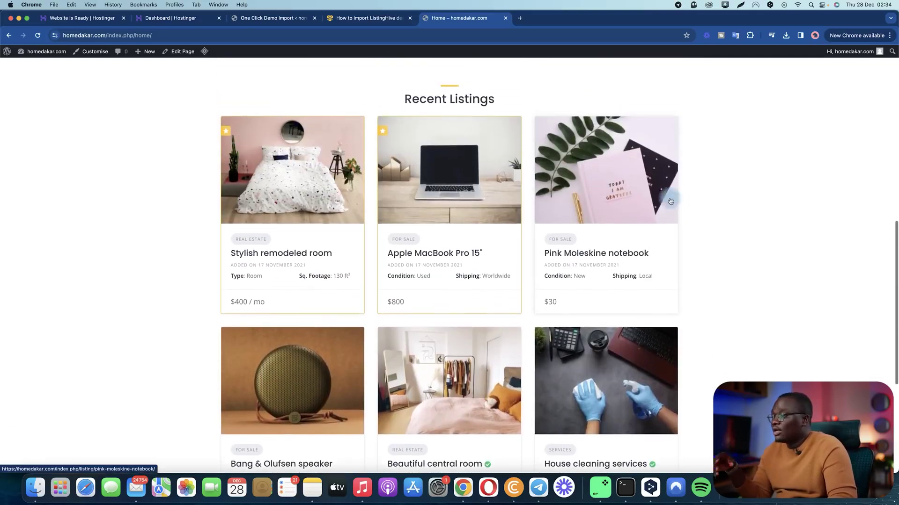
Step: View the Pink Moleskine notebook listing, then return to the Home page and compare it with the site's default front page
{"action": "left_click", "coordinate": [575, 174]}
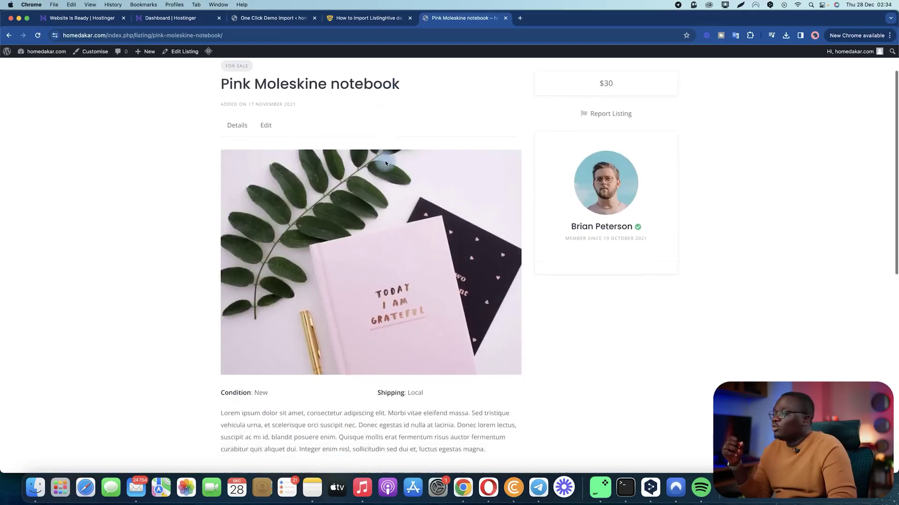
{"action": "scroll", "coordinate": [608, 197], "scroll_direction": "down", "scroll_amount": 10}
{"action": "scroll", "coordinate": [631, 199], "scroll_direction": "up", "scroll_amount": 12}
{"action": "scroll", "coordinate": [645, 201], "scroll_direction": "down", "scroll_amount": 1}
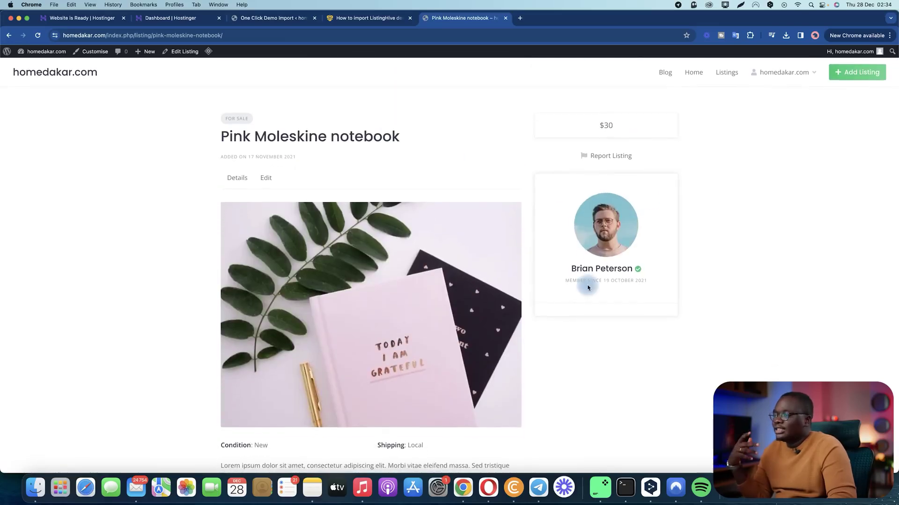
{"action": "left_click", "coordinate": [693, 72]}
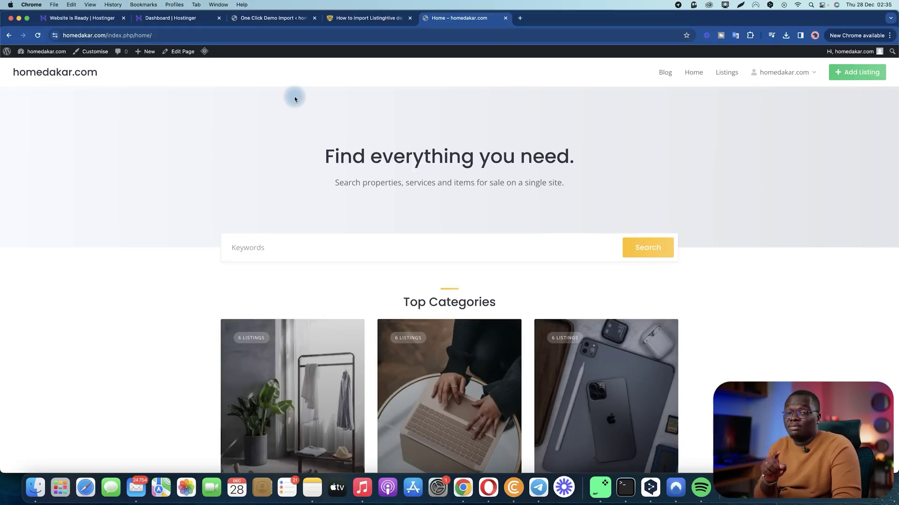
{"action": "left_click", "coordinate": [70, 76]}
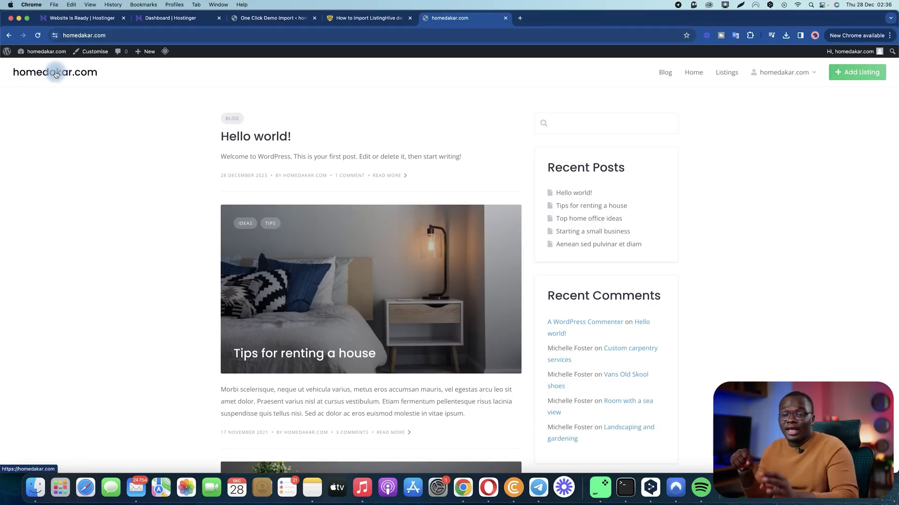
Step: In the Reading settings, make the homepage display a static page, choose Home as the homepage, and save the changes
{"action": "left_click", "coordinate": [261, 19]}
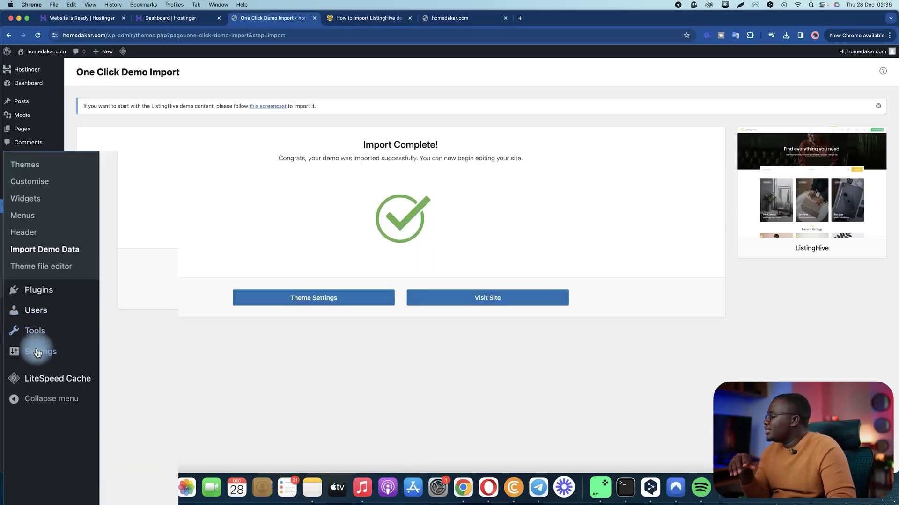
{"action": "mouse_move", "coordinate": [38, 352]}
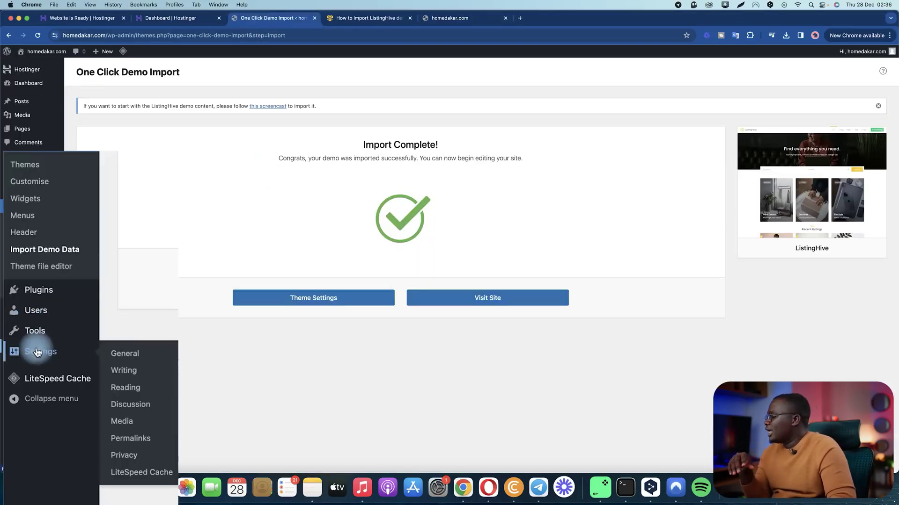
{"action": "left_click", "coordinate": [127, 388]}
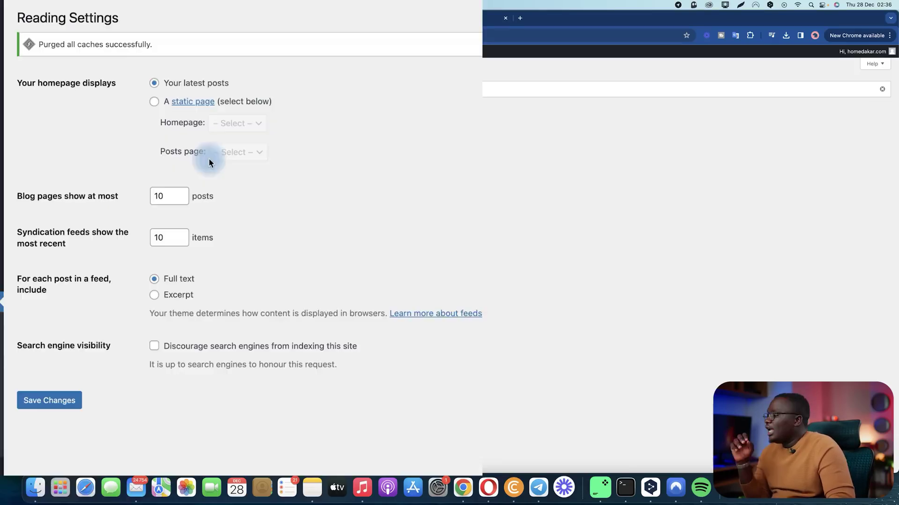
{"action": "left_click", "coordinate": [154, 107]}
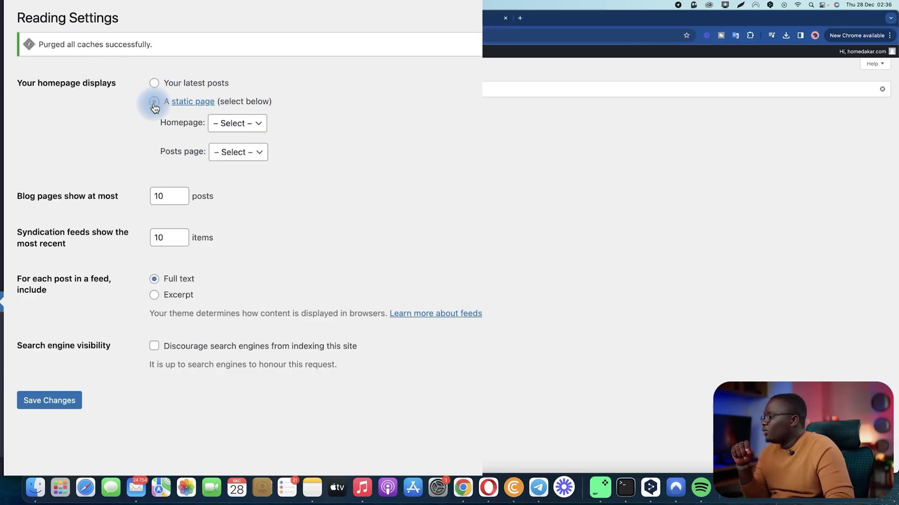
{"action": "left_click", "coordinate": [239, 127]}
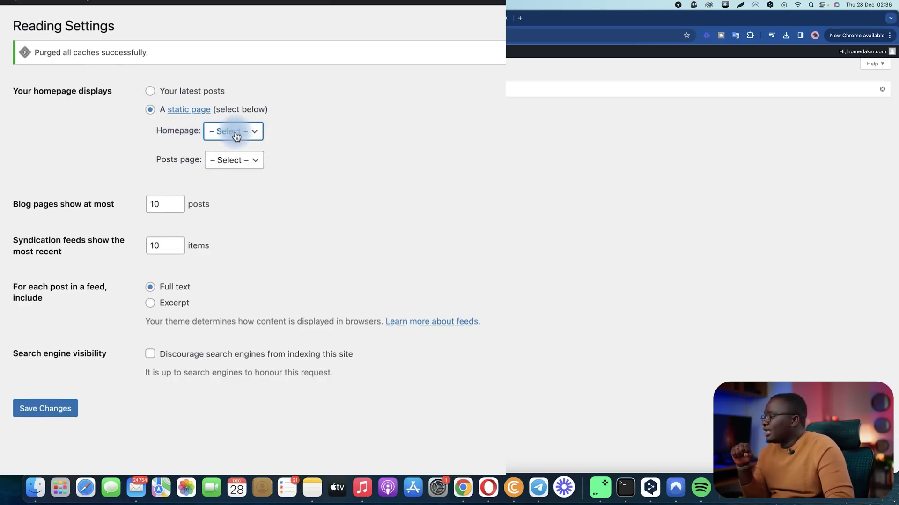
{"action": "left_click", "coordinate": [235, 134]}
{"action": "left_click", "coordinate": [248, 161]}
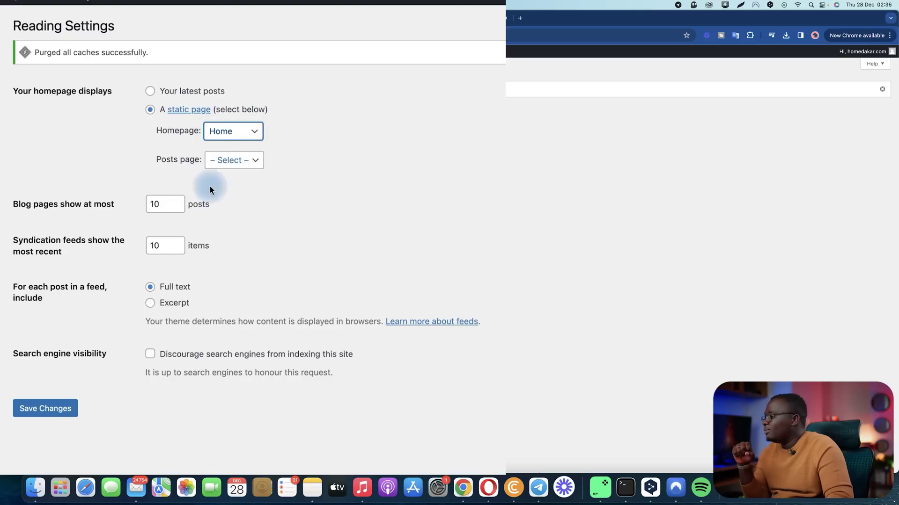
{"action": "left_click", "coordinate": [52, 411]}
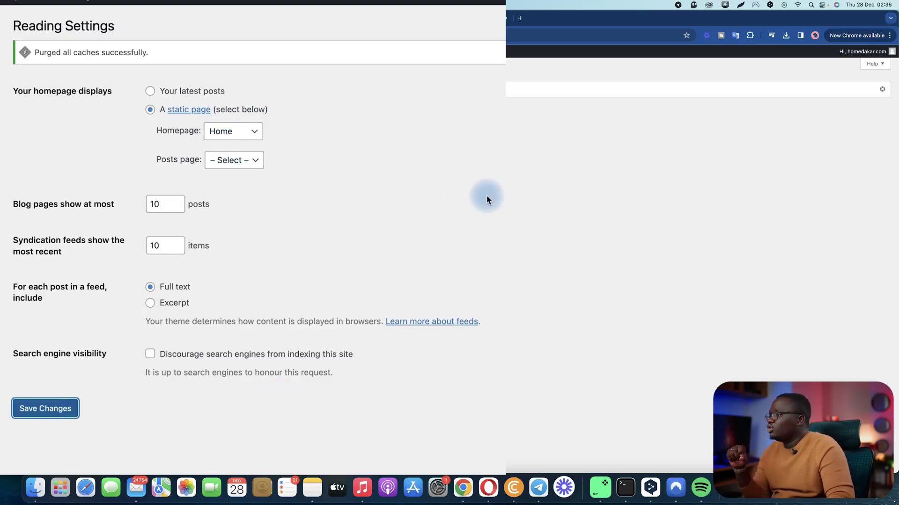
Step: Reload the live homedakar.com site and check the front page from header to footer
{"action": "left_click", "coordinate": [449, 18]}
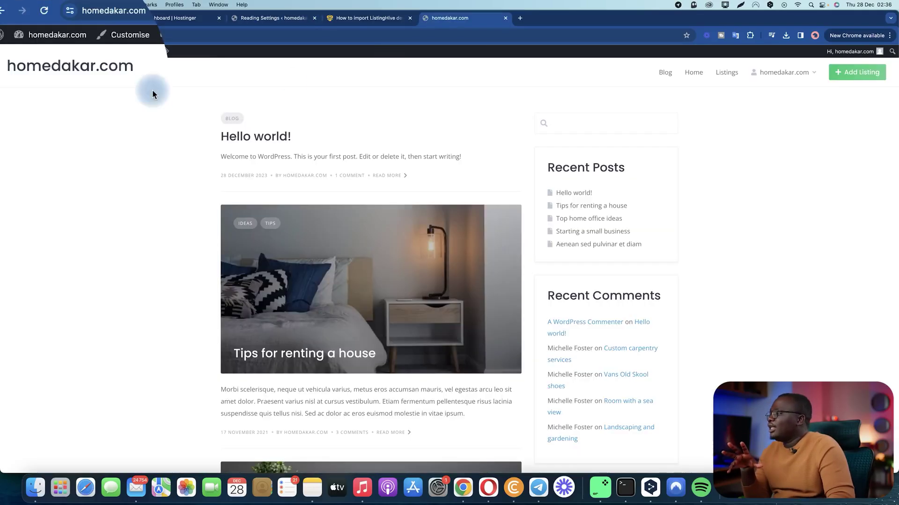
{"action": "key", "text": "super+r"}
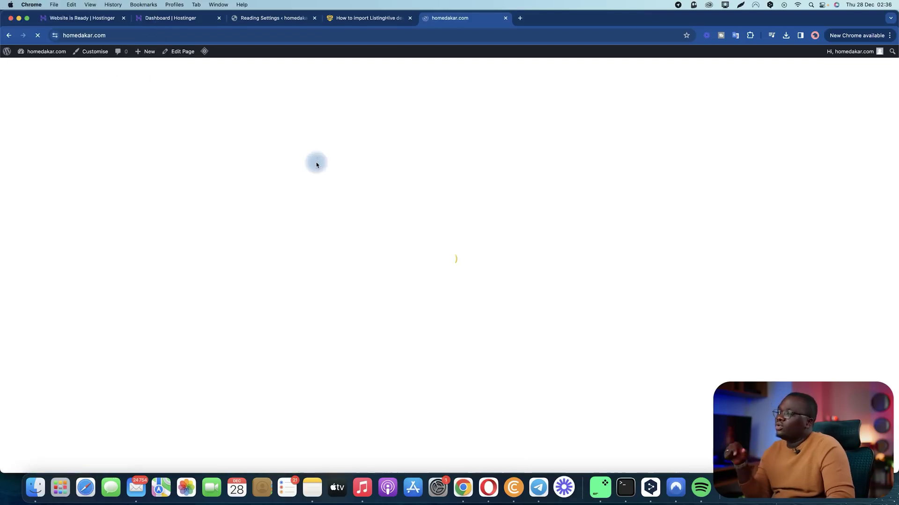
{"action": "scroll", "coordinate": [590, 212], "scroll_direction": "down", "scroll_amount": 10}
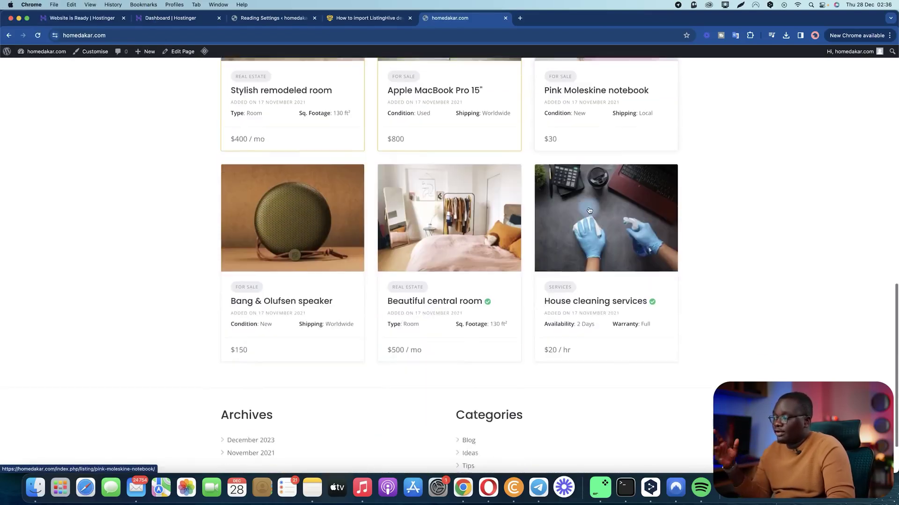
{"action": "scroll", "coordinate": [588, 211], "scroll_direction": "up", "scroll_amount": 15}
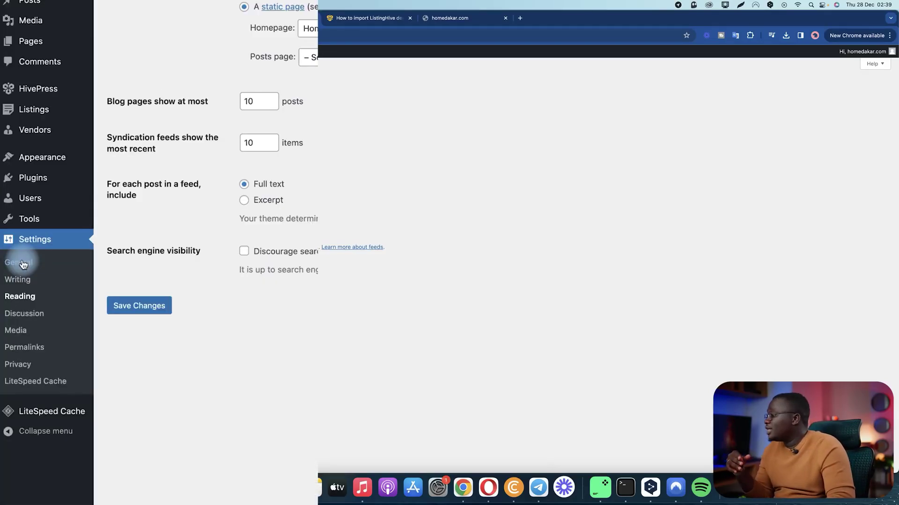
Step: Set the site language to Français in the General settings and save the changes
{"action": "left_click", "coordinate": [23, 265]}
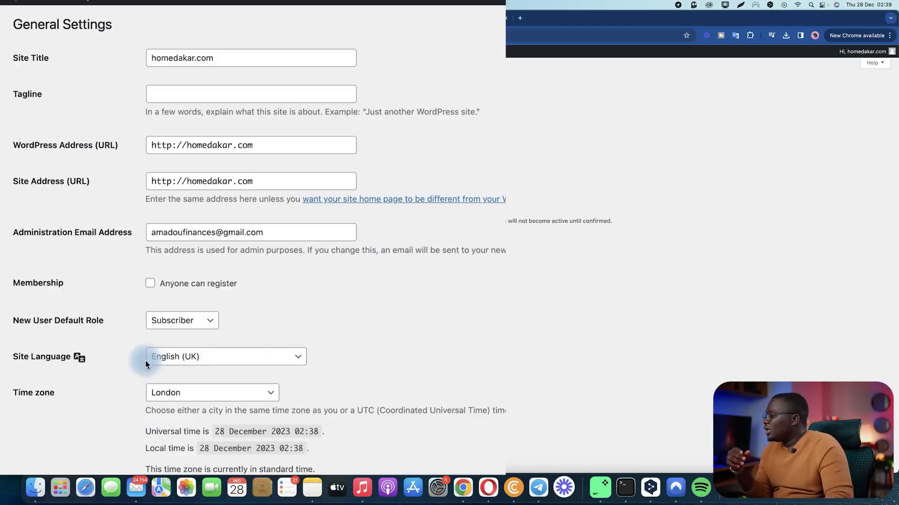
{"action": "left_click", "coordinate": [233, 356]}
{"action": "scroll", "coordinate": [227, 405], "scroll_direction": "down", "scroll_amount": 5}
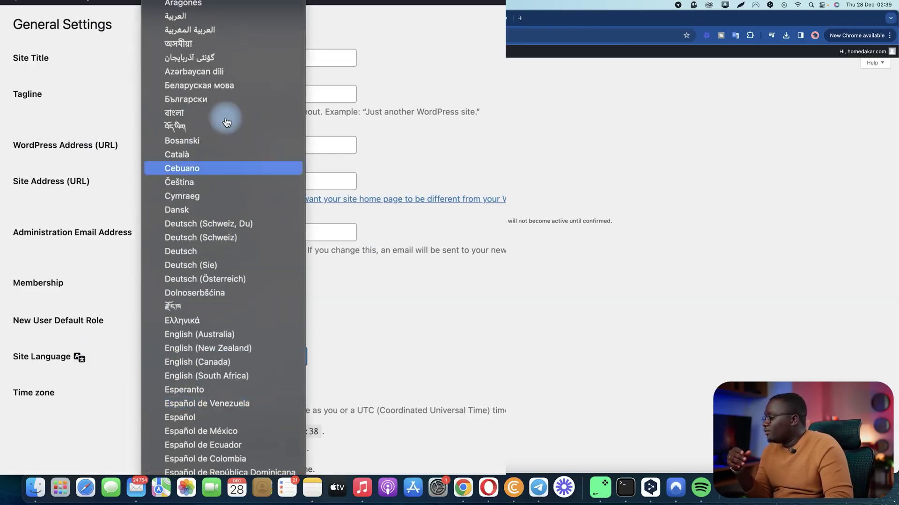
{"action": "scroll", "coordinate": [236, 327], "scroll_direction": "down", "scroll_amount": 5}
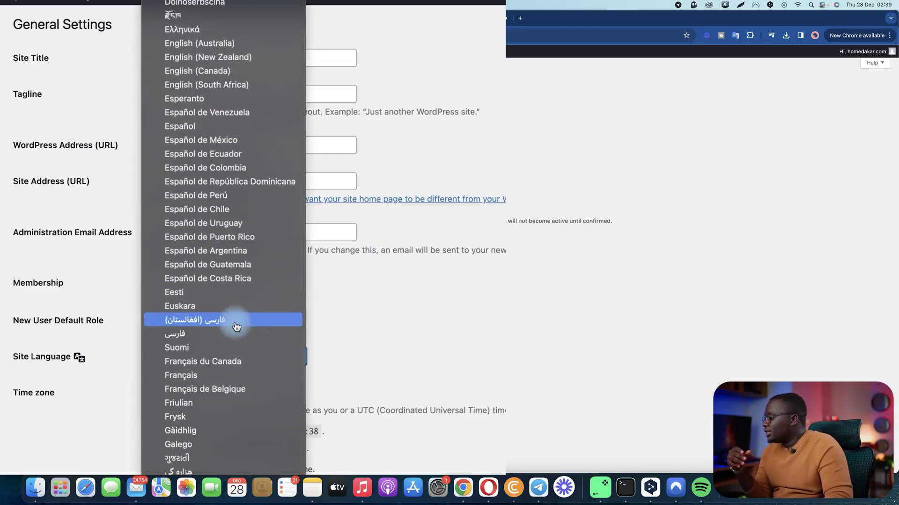
{"action": "left_click", "coordinate": [206, 375]}
{"action": "scroll", "coordinate": [465, 459], "scroll_direction": "down", "scroll_amount": 5}
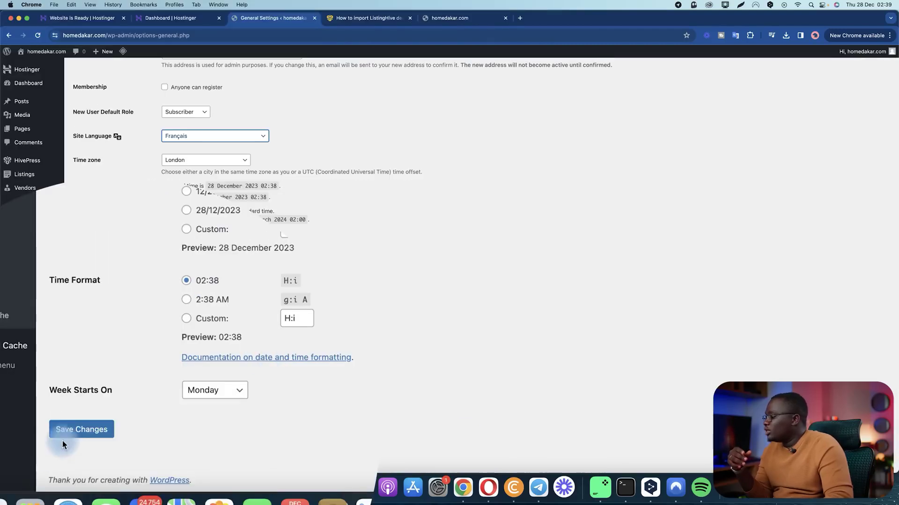
{"action": "left_click", "coordinate": [75, 429]}
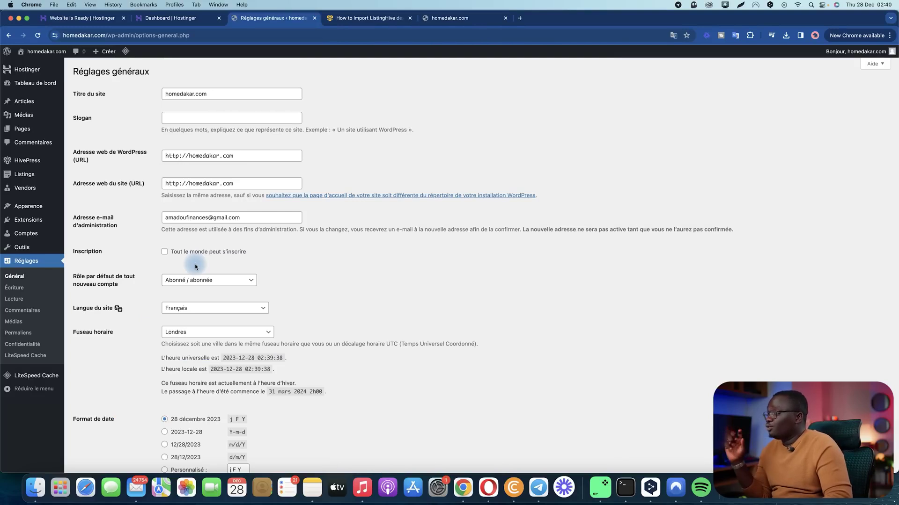
Step: Open the overview of all listings in the WordPress admin
{"action": "mouse_move", "coordinate": [37, 176]}
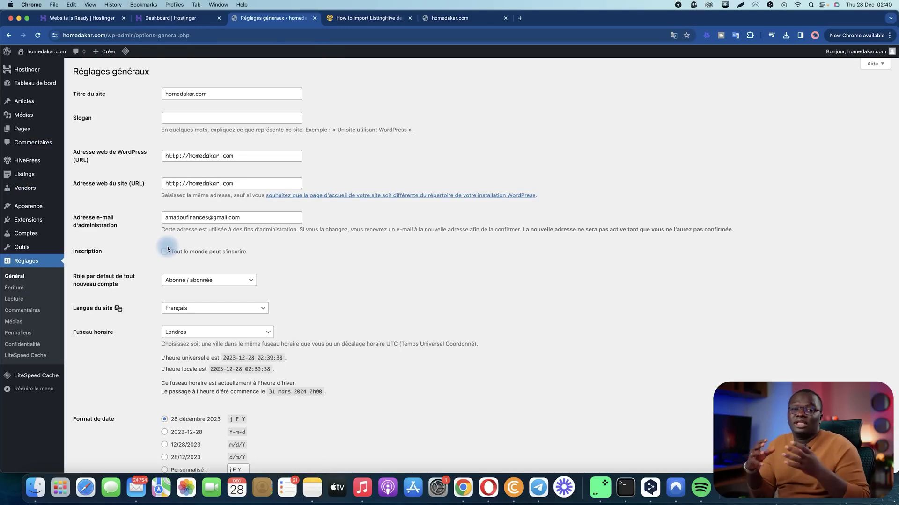
{"action": "scroll", "coordinate": [167, 248], "scroll_direction": "down", "scroll_amount": 1}
{"action": "mouse_move", "coordinate": [34, 161]}
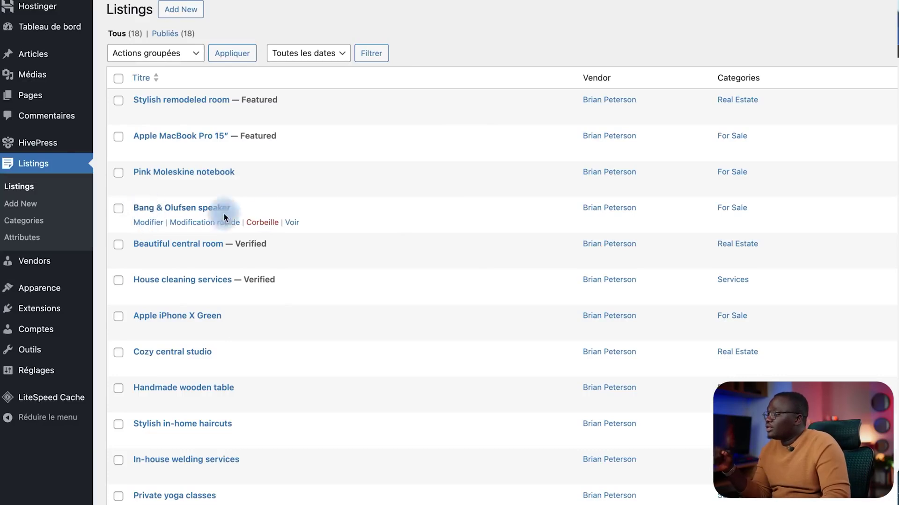
Step: View the Bang & Olufsen speaker listing on the live site and return to the listings overview
{"action": "left_click", "coordinate": [292, 223]}
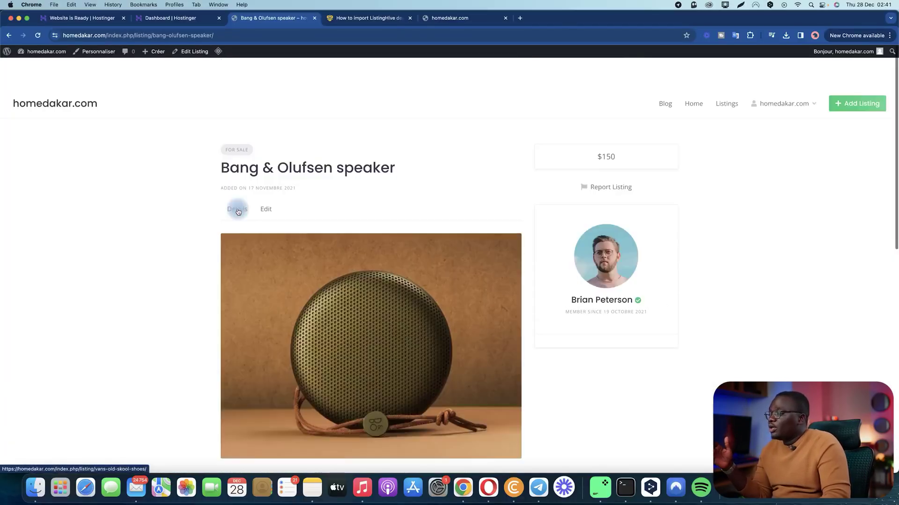
{"action": "left_click", "coordinate": [8, 36]}
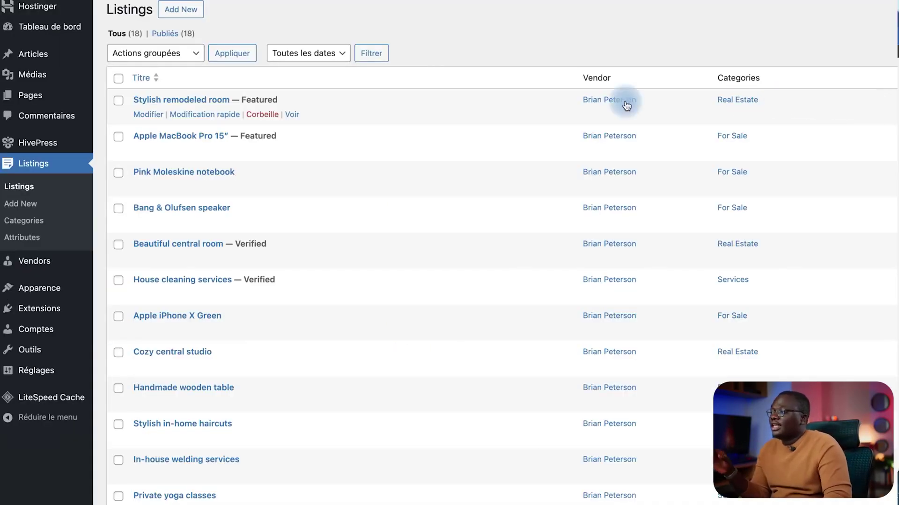
Step: Open the Services category from the live front page and examine its Availability and Warranty filters and its listings
{"action": "scroll", "coordinate": [635, 111], "scroll_direction": "down", "scroll_amount": 1}
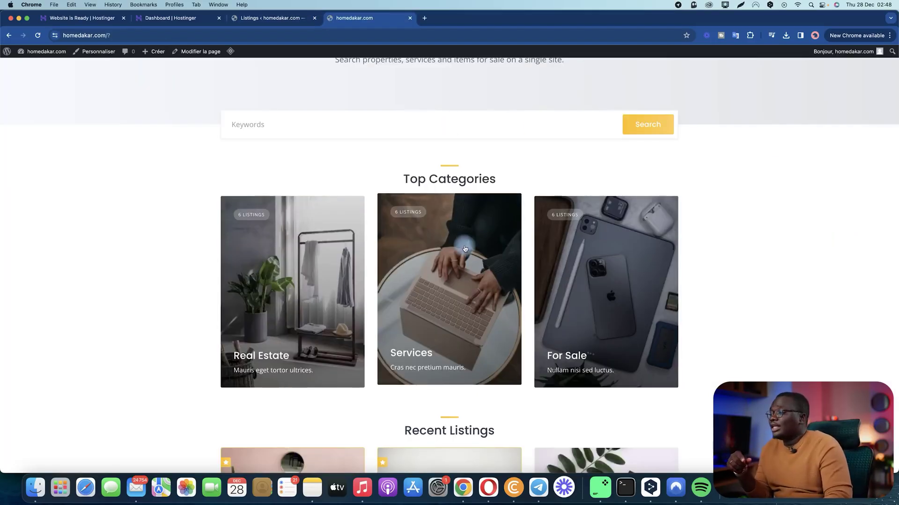
{"action": "left_click", "coordinate": [462, 214]}
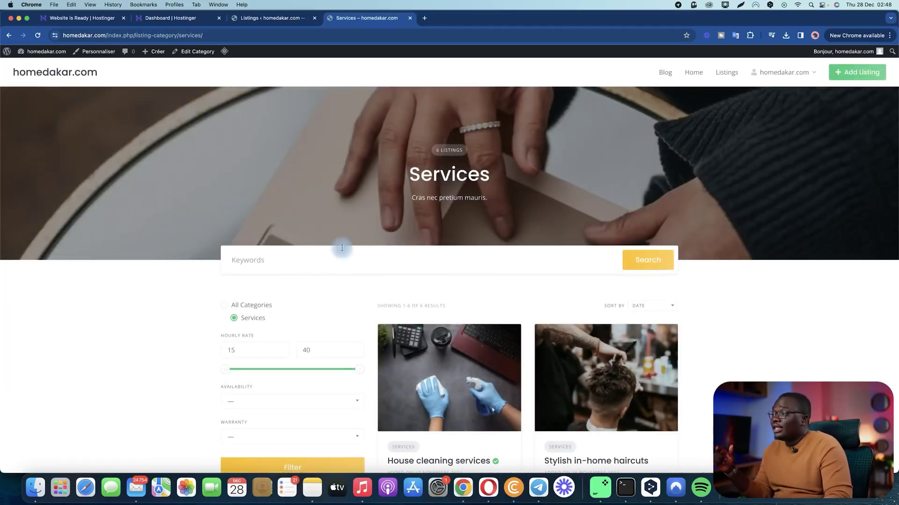
{"action": "scroll", "coordinate": [341, 249], "scroll_direction": "down", "scroll_amount": 1}
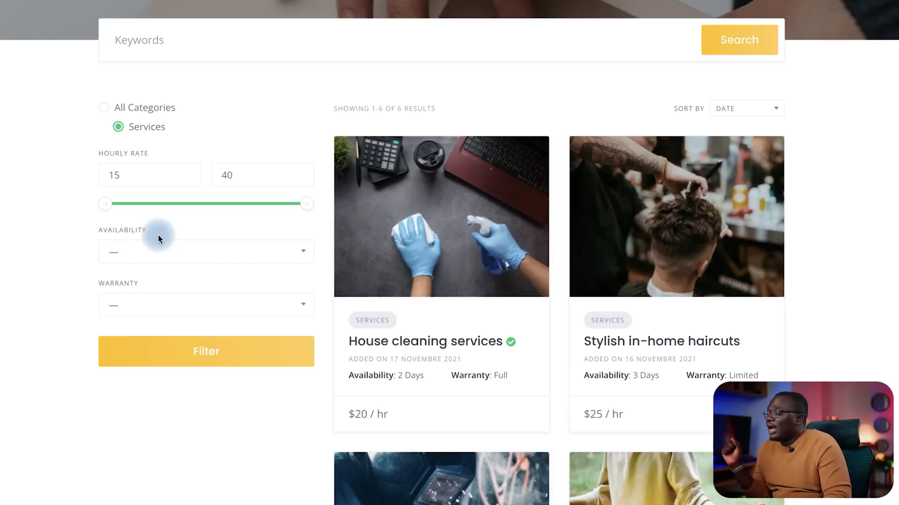
{"action": "left_click", "coordinate": [173, 255]}
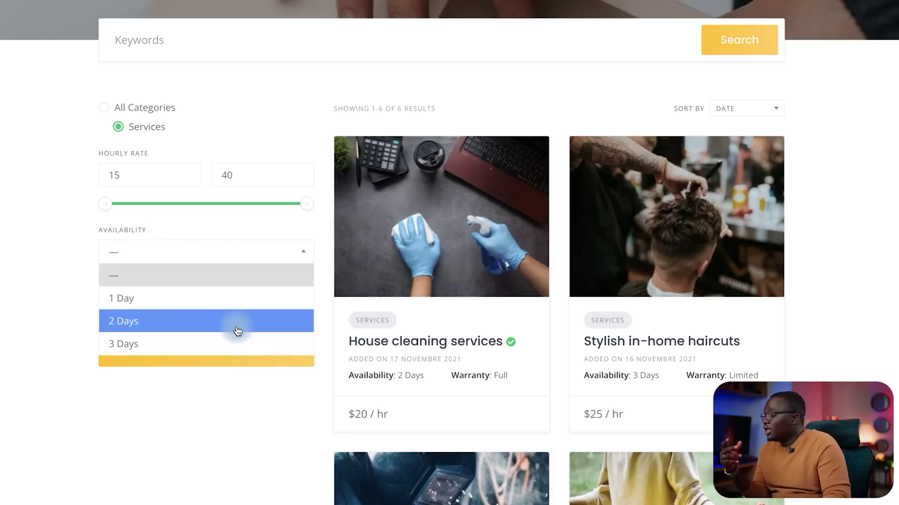
{"action": "left_click", "coordinate": [253, 257]}
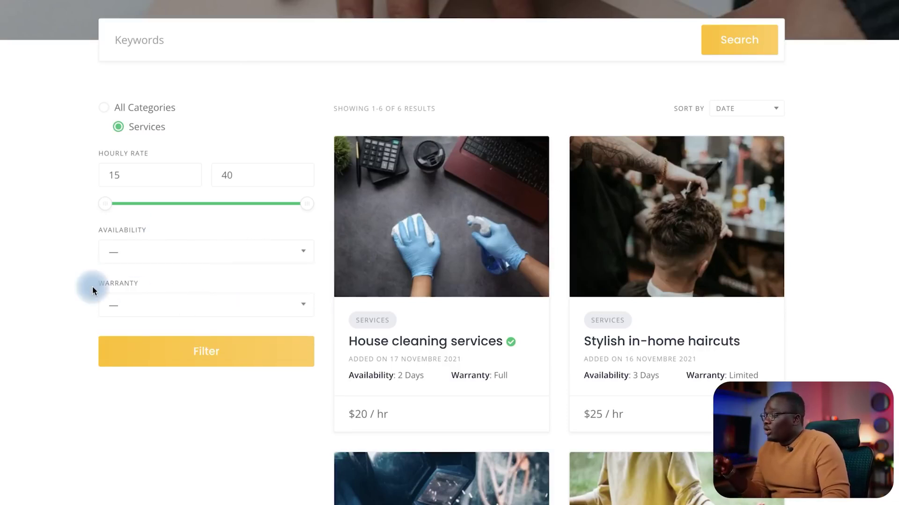
{"action": "left_click", "coordinate": [152, 306]}
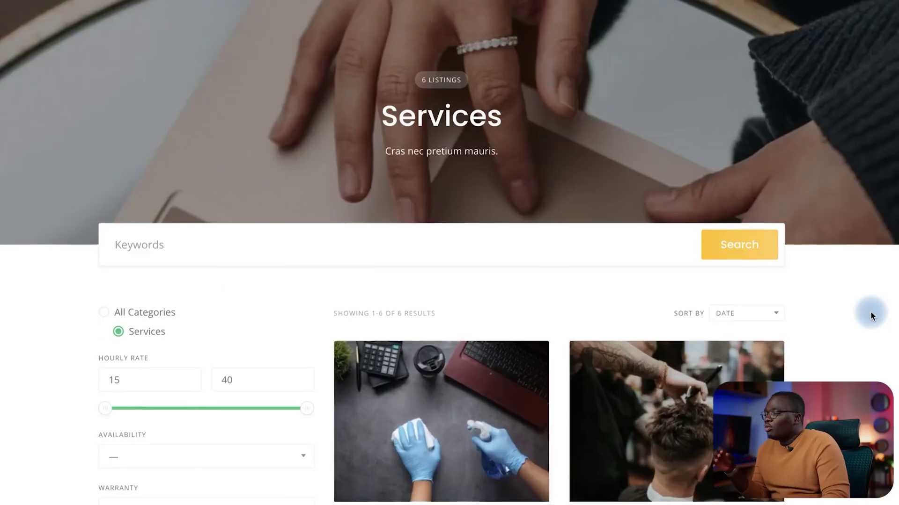
{"action": "scroll", "coordinate": [871, 313], "scroll_direction": "down", "scroll_amount": 7}
{"action": "scroll", "coordinate": [870, 313], "scroll_direction": "down", "scroll_amount": 3}
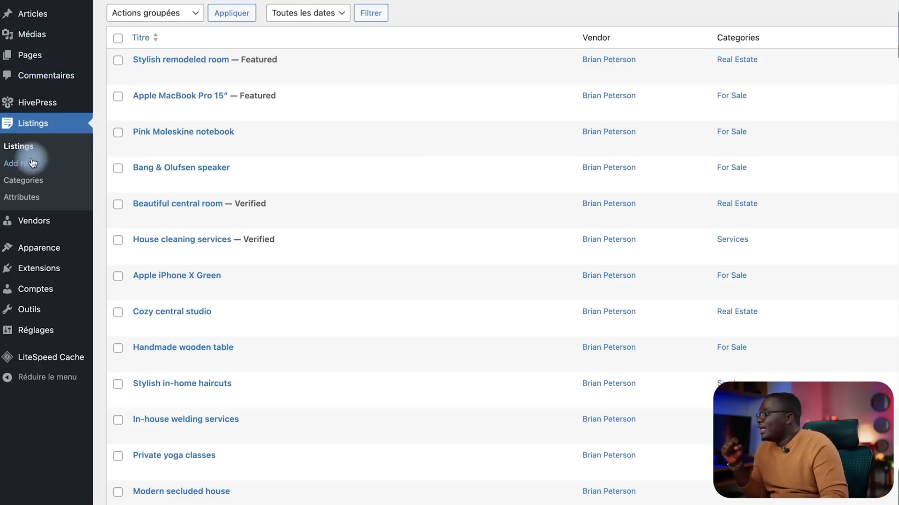
Step: In the listing categories, compare the existing entries with the front page's Top Categories and add a top-level category named Immobilier
{"action": "left_click", "coordinate": [33, 190]}
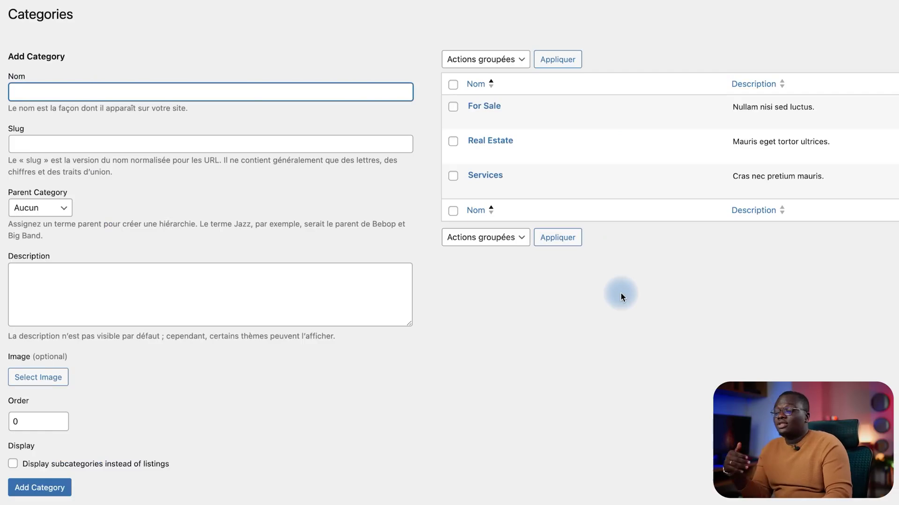
{"action": "mouse_move", "coordinate": [511, 153]}
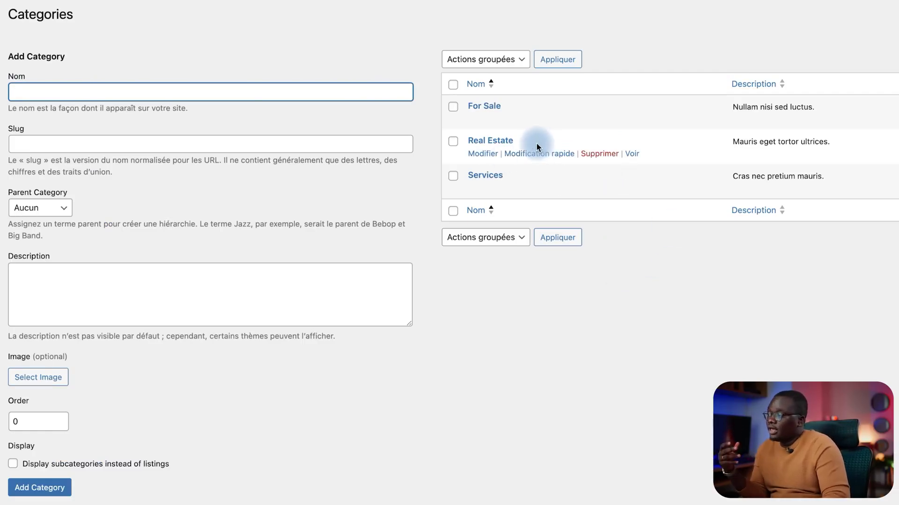
{"action": "mouse_move", "coordinate": [519, 189]}
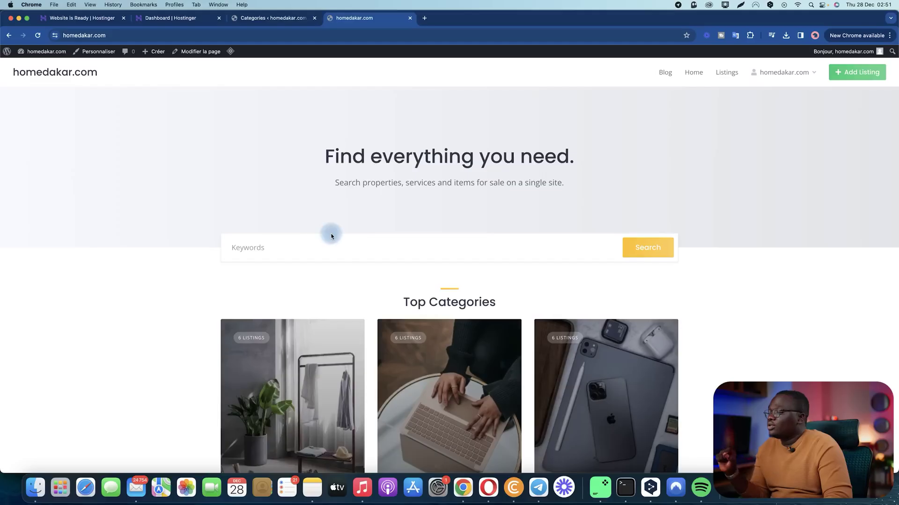
{"action": "scroll", "coordinate": [591, 241], "scroll_direction": "down", "scroll_amount": 5}
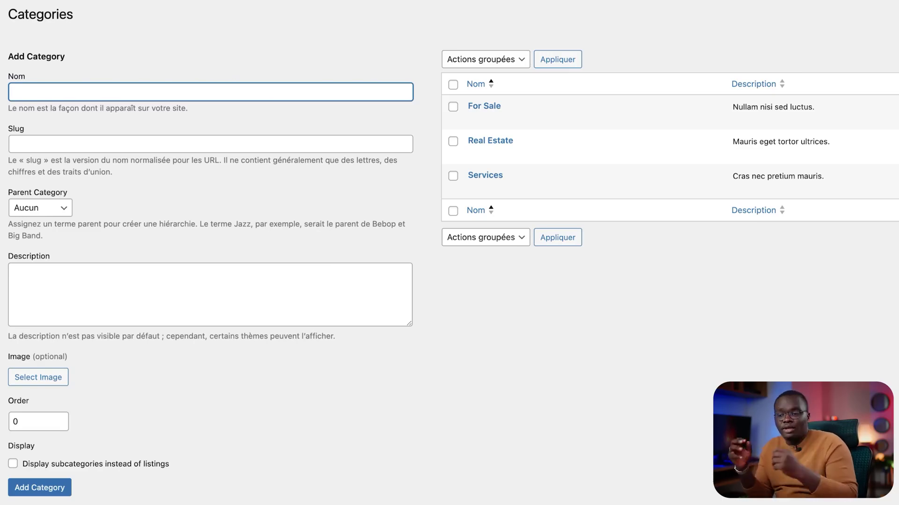
{"action": "type", "text": "Immobilier"}
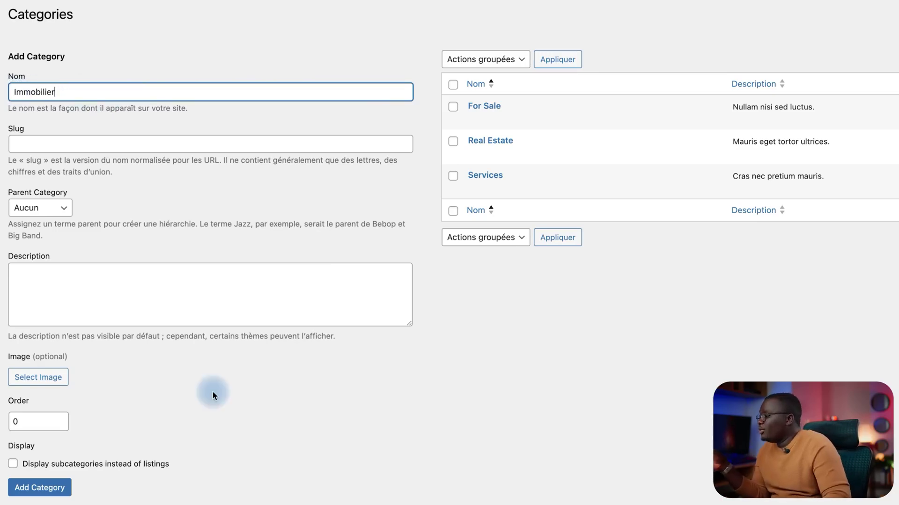
{"action": "left_click", "coordinate": [38, 488]}
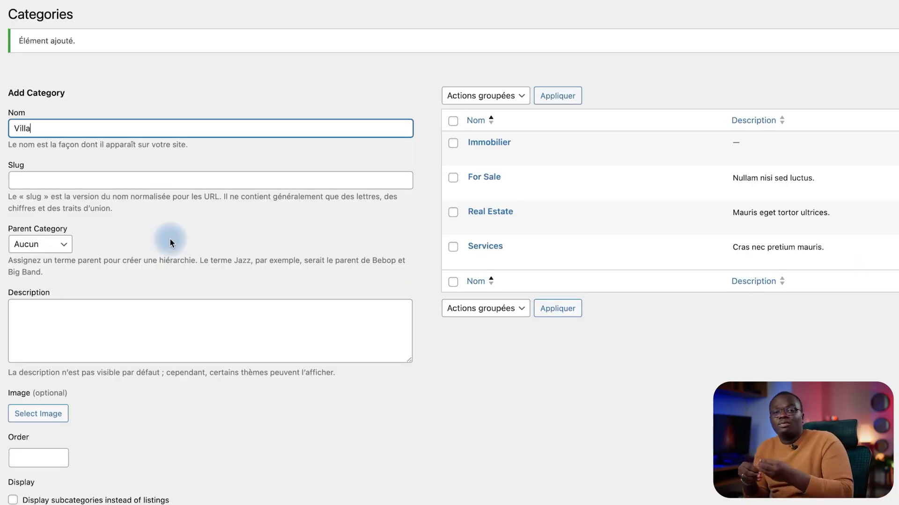
Step: Add a listing category named Villa with Immobilier as its parent category
{"action": "left_click", "coordinate": [54, 248]}
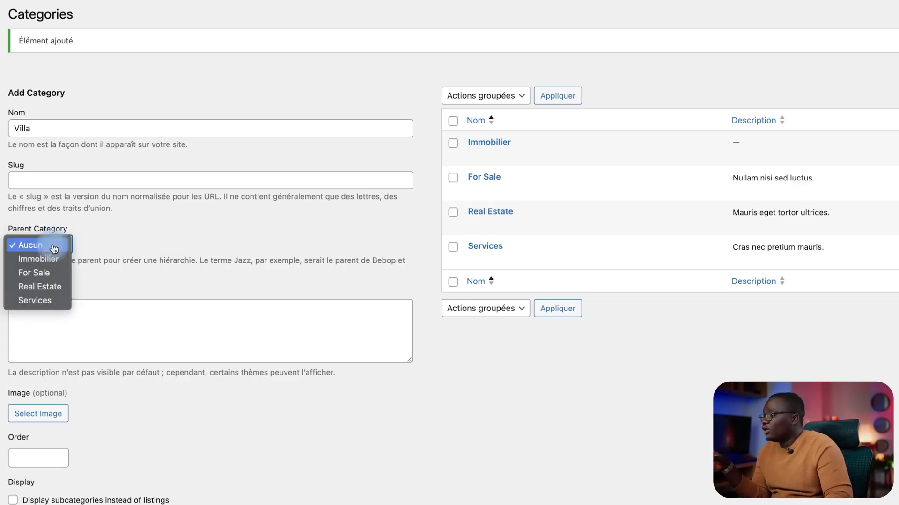
{"action": "left_click", "coordinate": [60, 260]}
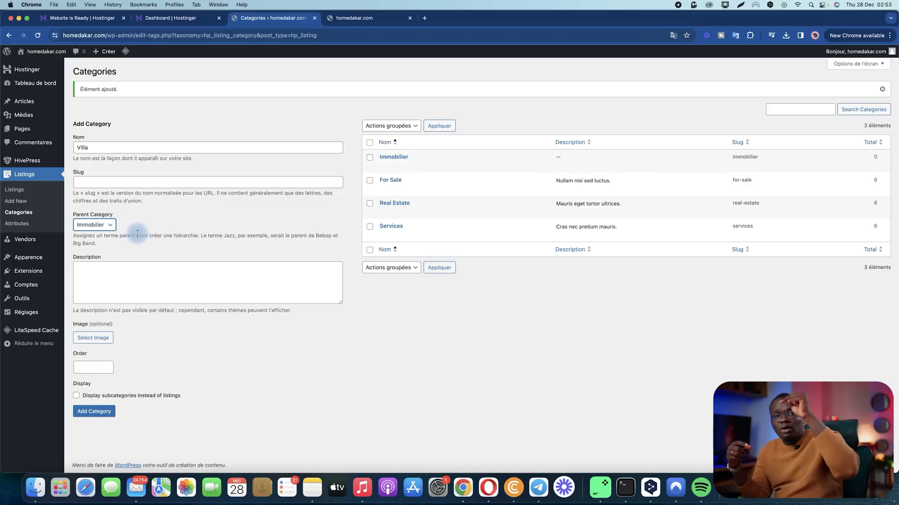
{"action": "left_click", "coordinate": [94, 411]}
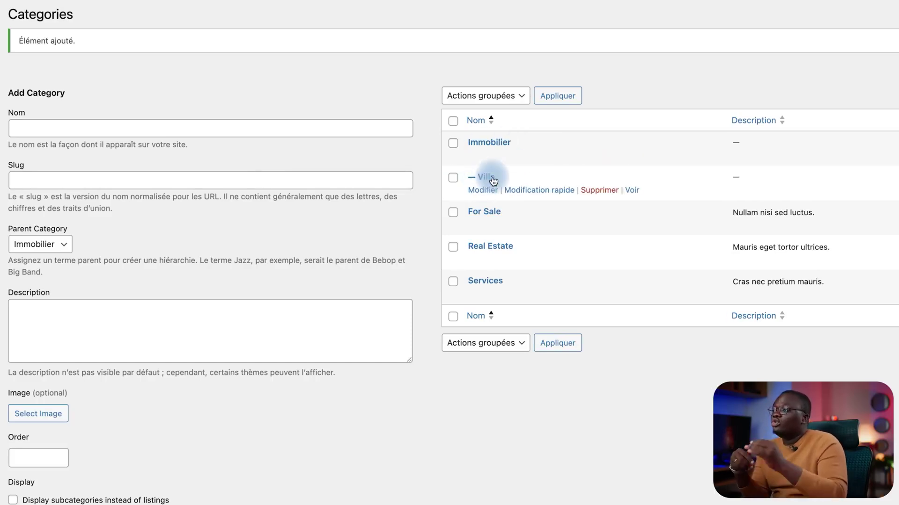
Step: Add a listing category named Appartements with Immobilier as its parent category
{"action": "left_click", "coordinate": [116, 127]}
{"action": "type", "text": "Appartements"}
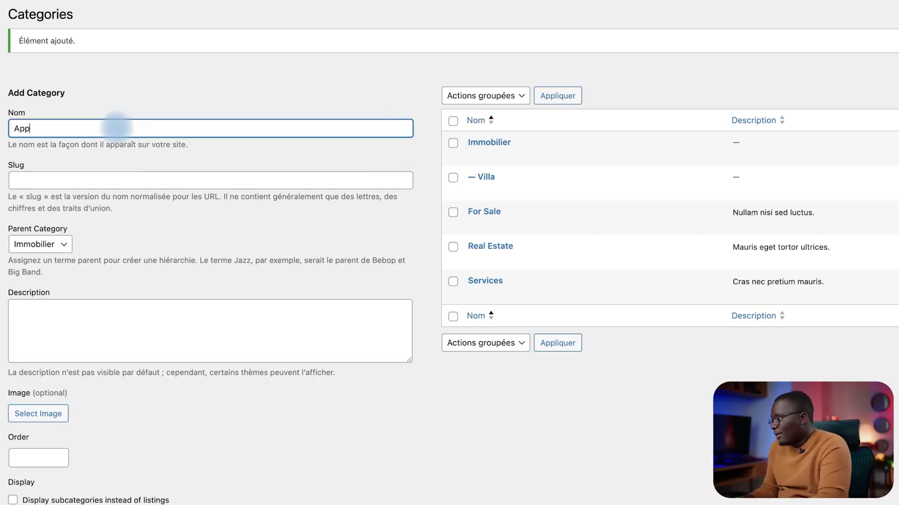
{"action": "left_click", "coordinate": [54, 244]}
{"action": "left_click", "coordinate": [50, 247]}
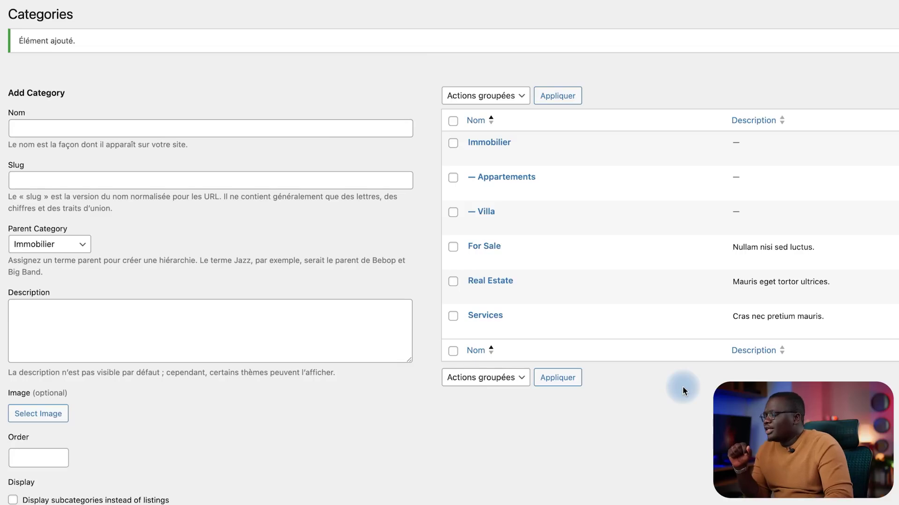
Step: Open the Services category for editing and compare it with the category tiles on the live front page
{"action": "left_click", "coordinate": [487, 316]}
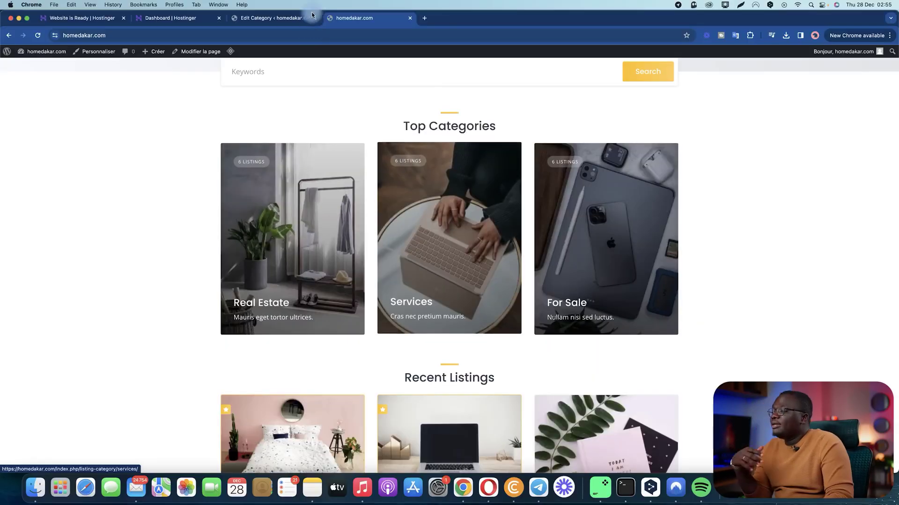
{"action": "left_click", "coordinate": [266, 18]}
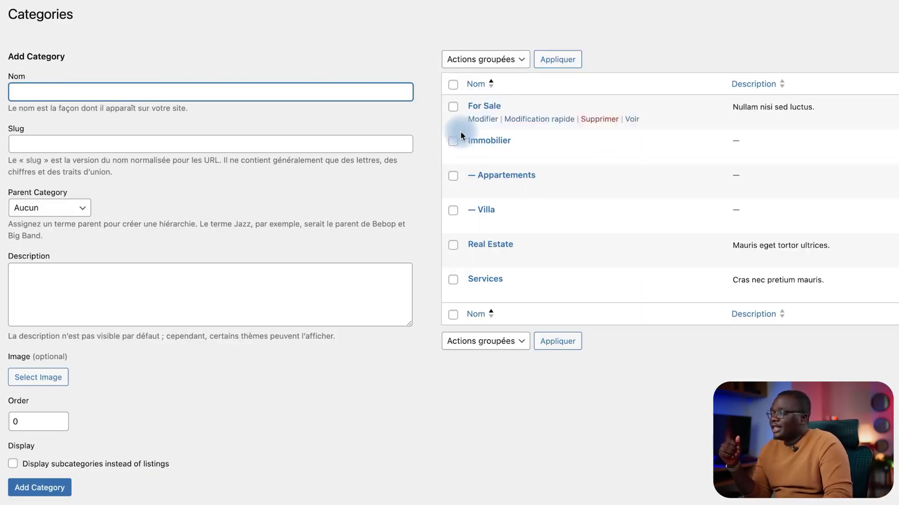
Step: Compare the demo category images in the media library, set image-20.jpg as the Immobilier category's image and update the category
{"action": "left_click", "coordinate": [483, 155]}
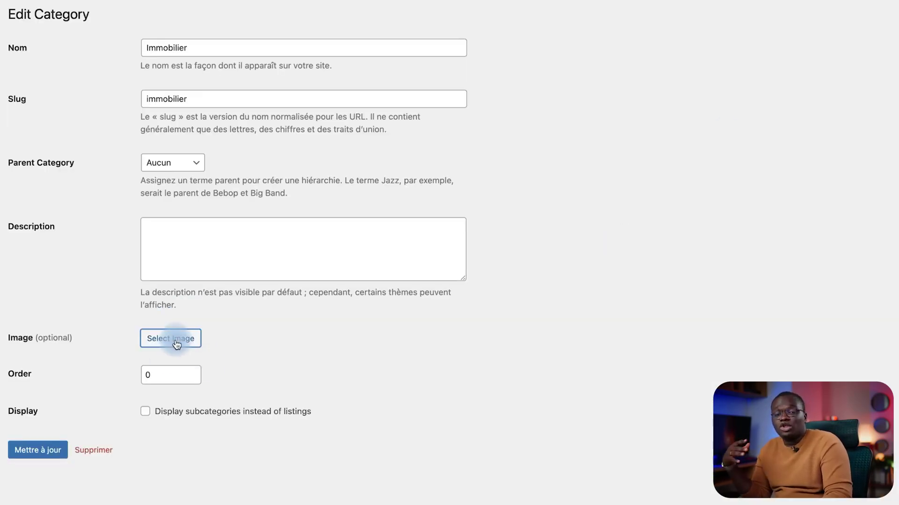
{"action": "left_click", "coordinate": [177, 344]}
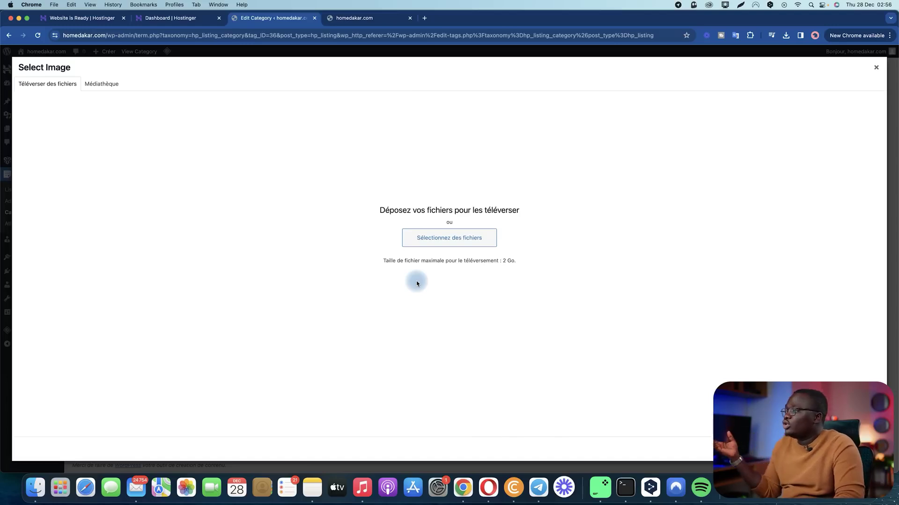
{"action": "left_click", "coordinate": [106, 87]}
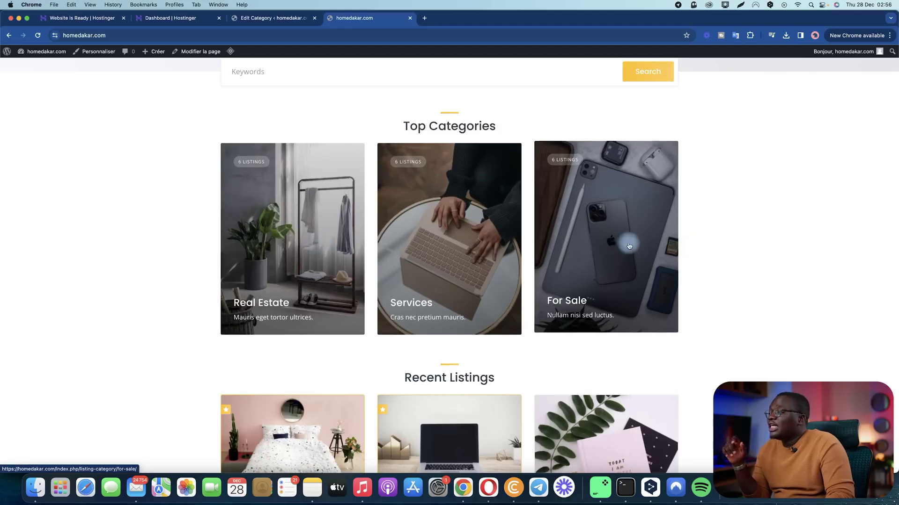
{"action": "left_click", "coordinate": [259, 22]}
{"action": "left_click", "coordinate": [534, 148]}
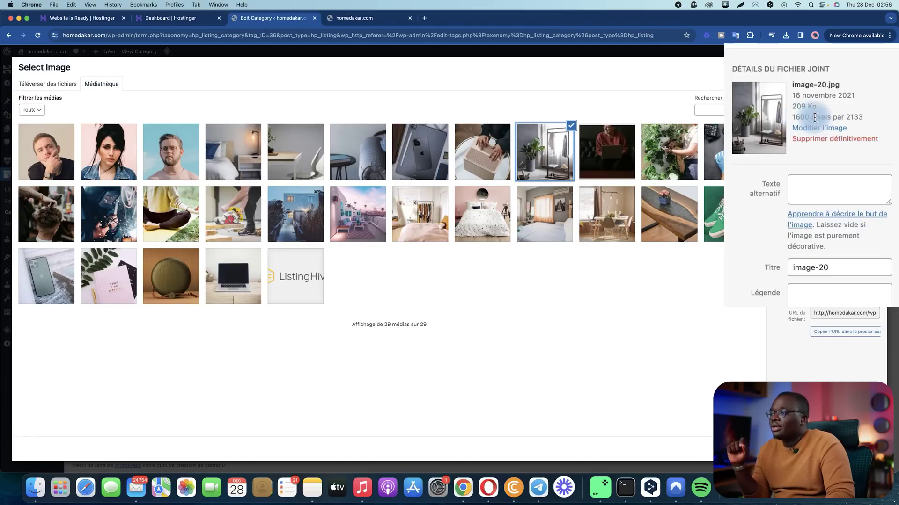
{"action": "left_click", "coordinate": [434, 144]}
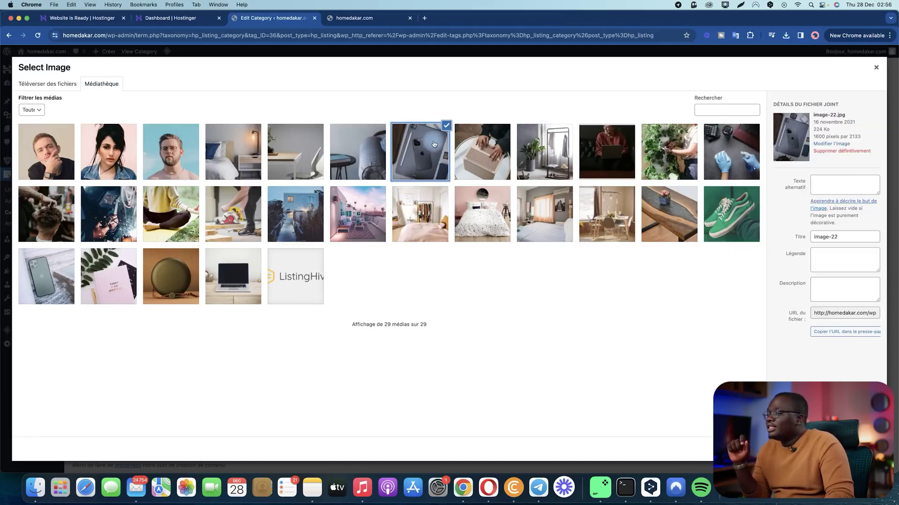
{"action": "left_click", "coordinate": [427, 152]}
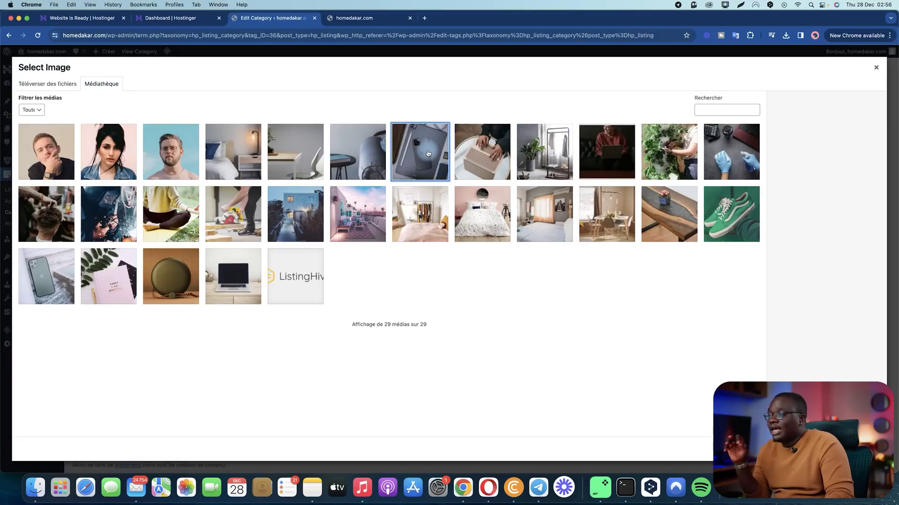
{"action": "left_click", "coordinate": [427, 152]}
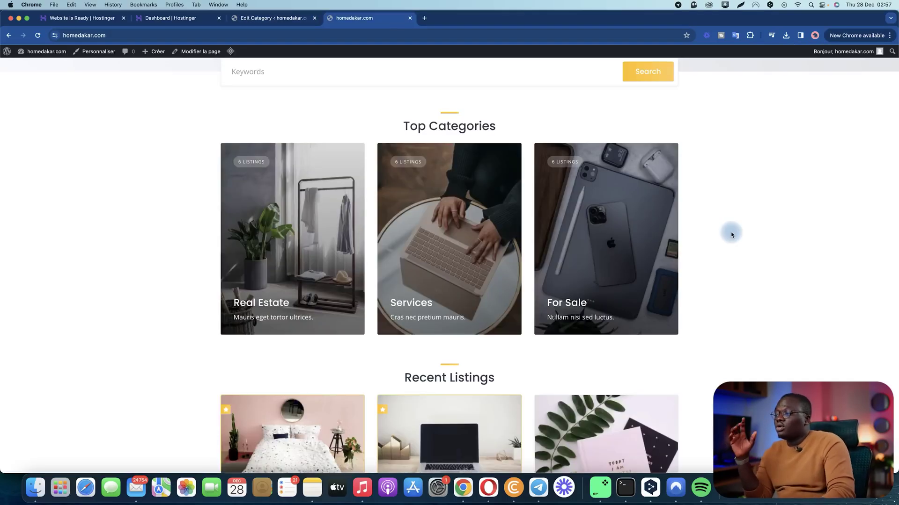
{"action": "left_click", "coordinate": [271, 19]}
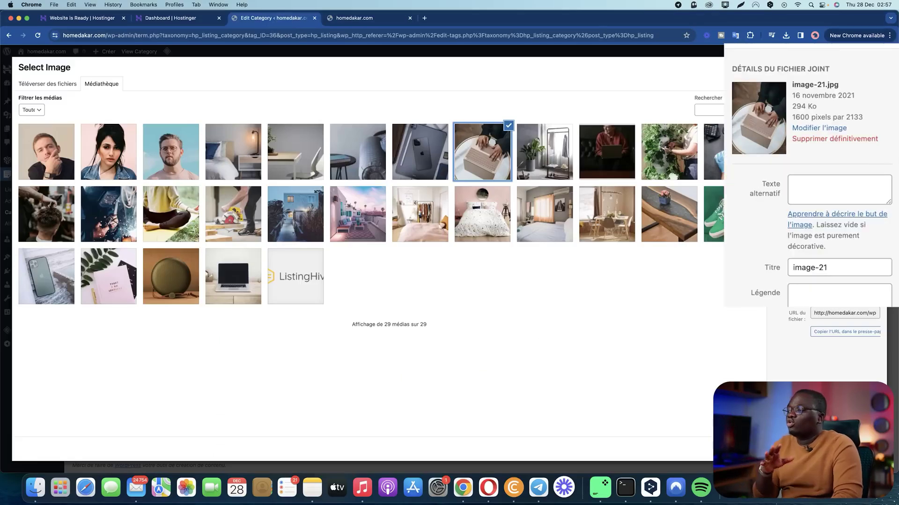
{"action": "left_click", "coordinate": [553, 156]}
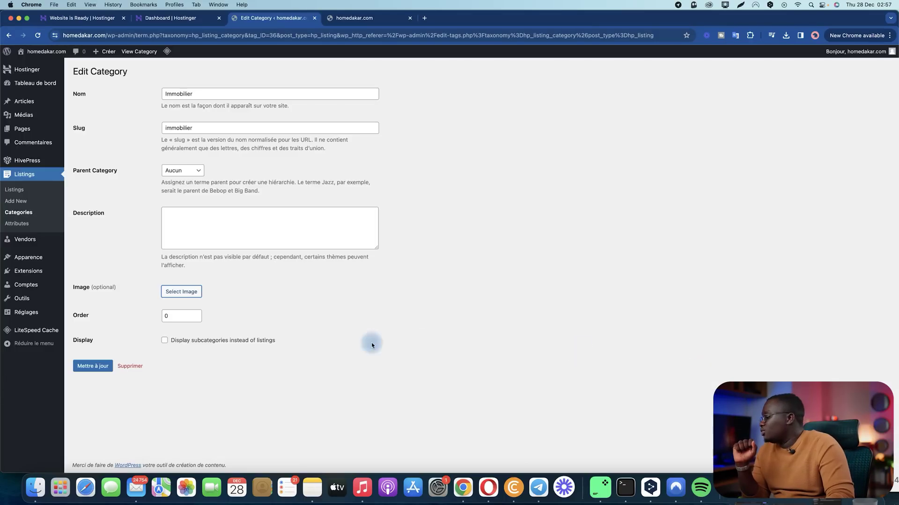
Step: Reload the live front page, open the Immobilier category and try its Villa and Appartements subcategory filters
{"action": "left_click", "coordinate": [354, 18]}
{"action": "left_click", "coordinate": [38, 38]}
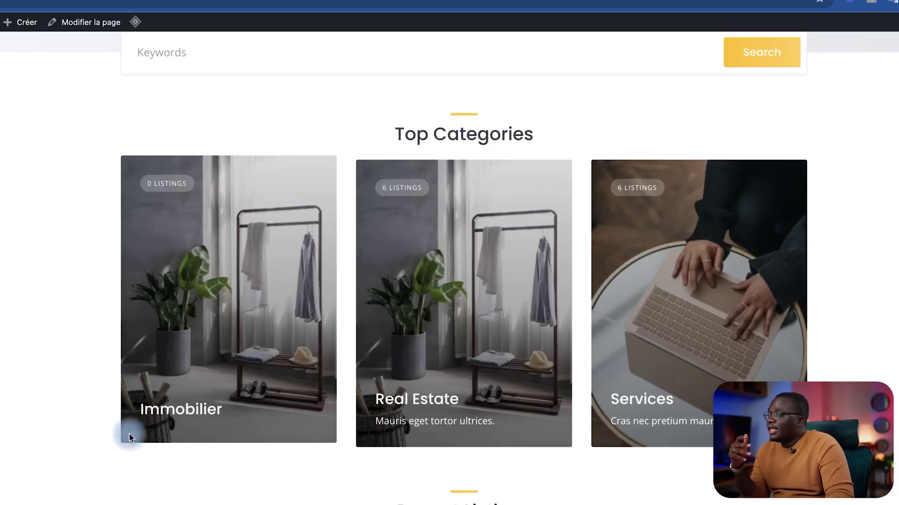
{"action": "left_click", "coordinate": [199, 305]}
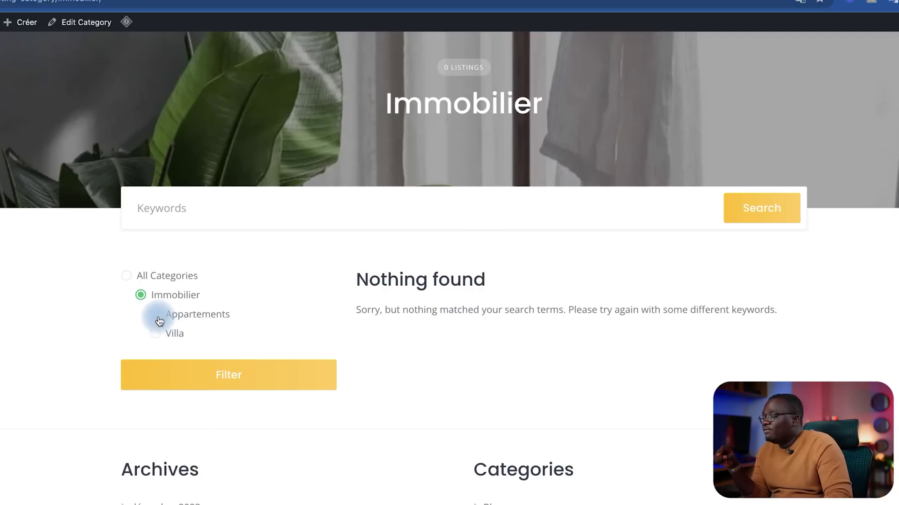
{"action": "left_click", "coordinate": [165, 333]}
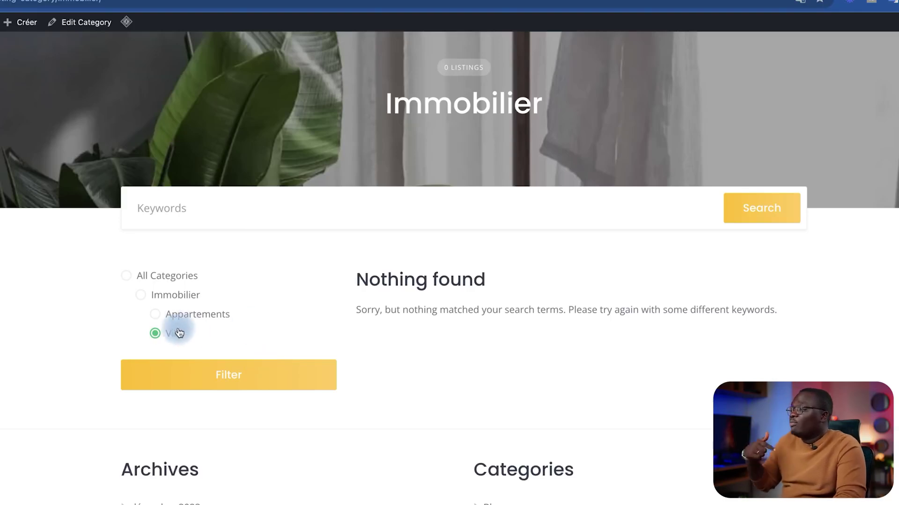
{"action": "left_click", "coordinate": [157, 316]}
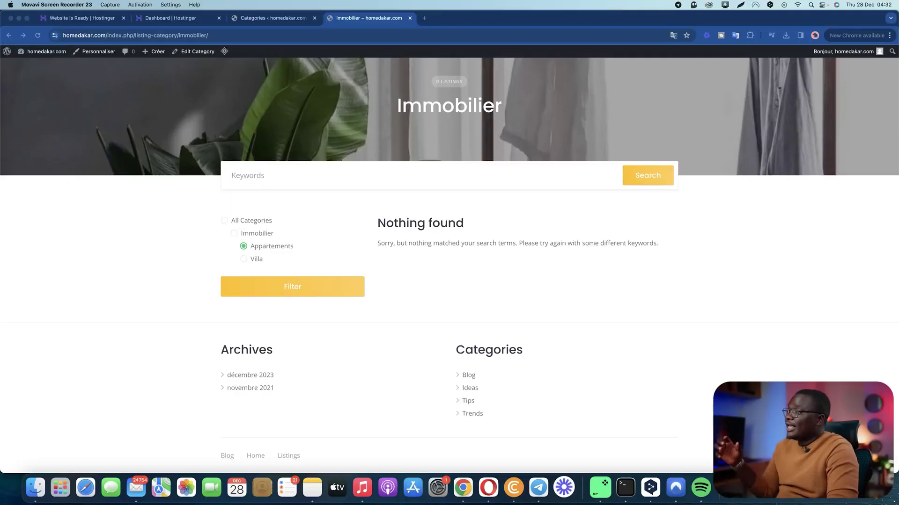
Step: Open the listing attributes list and compare it with the filters of the Real Estate category on the live site
{"action": "left_click", "coordinate": [277, 18]}
{"action": "left_click", "coordinate": [16, 224]}
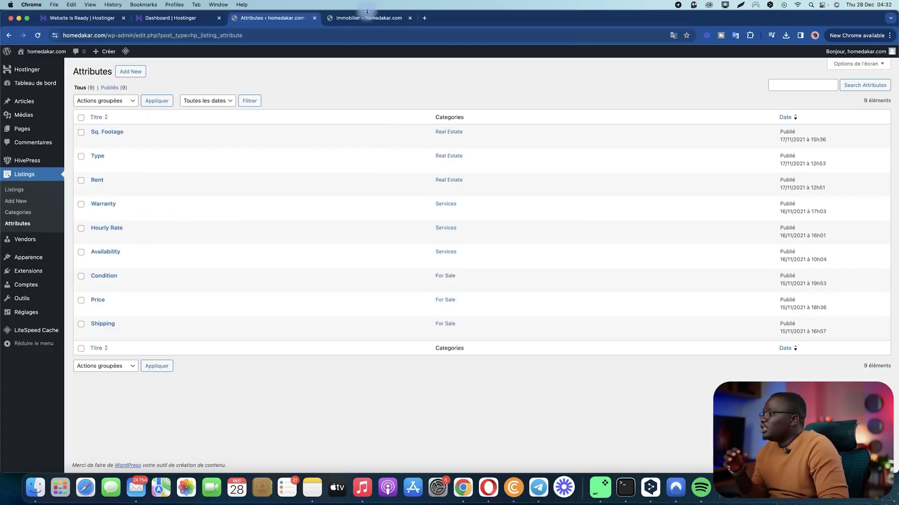
{"action": "left_click", "coordinate": [367, 17]}
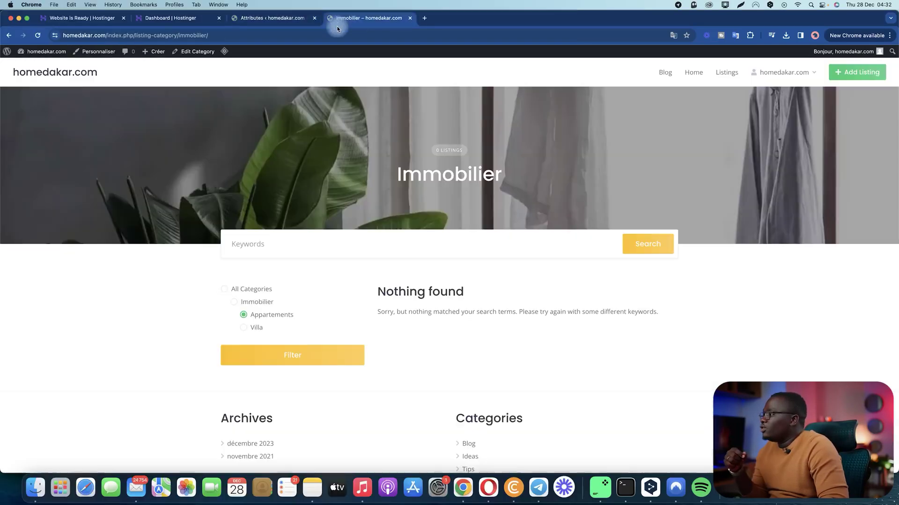
{"action": "left_click", "coordinate": [68, 73]}
{"action": "scroll", "coordinate": [468, 269], "scroll_direction": "down", "scroll_amount": 5}
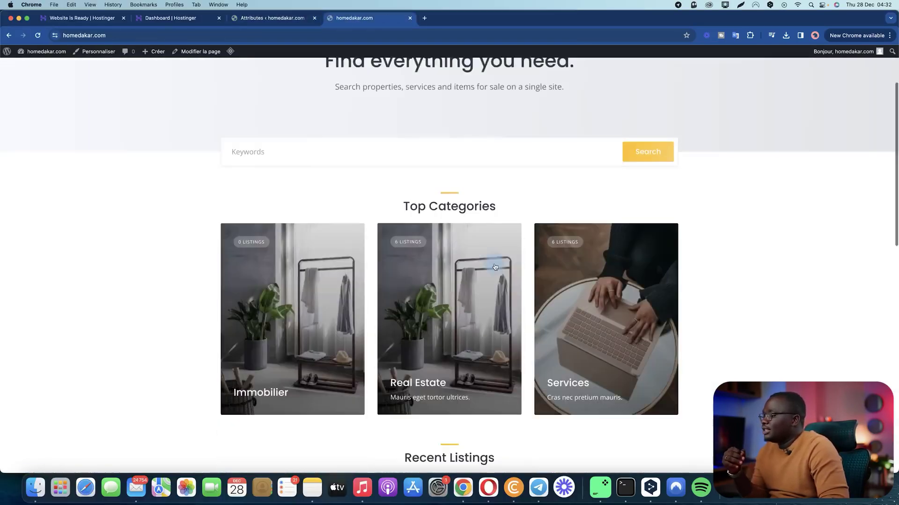
{"action": "left_click", "coordinate": [412, 274]}
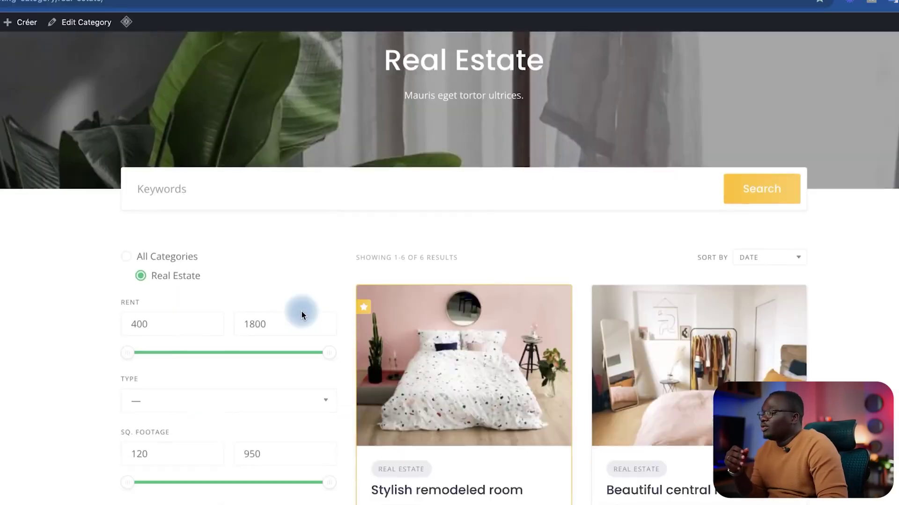
{"action": "scroll", "coordinate": [303, 316], "scroll_direction": "down", "scroll_amount": 1}
{"action": "scroll", "coordinate": [301, 312], "scroll_direction": "up", "scroll_amount": 5}
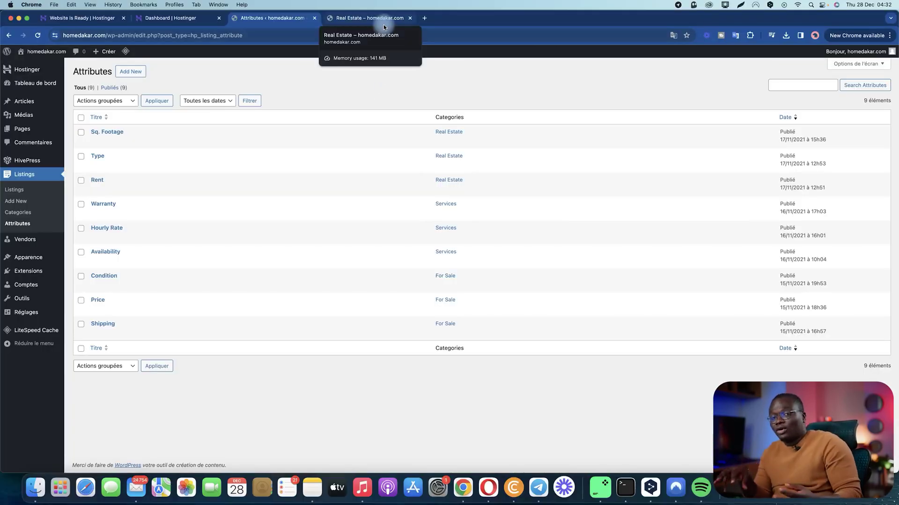
Step: Start a new listing attribute titled Prix, allow front-end editing and set its editing field type to Number
{"action": "left_click", "coordinate": [130, 72]}
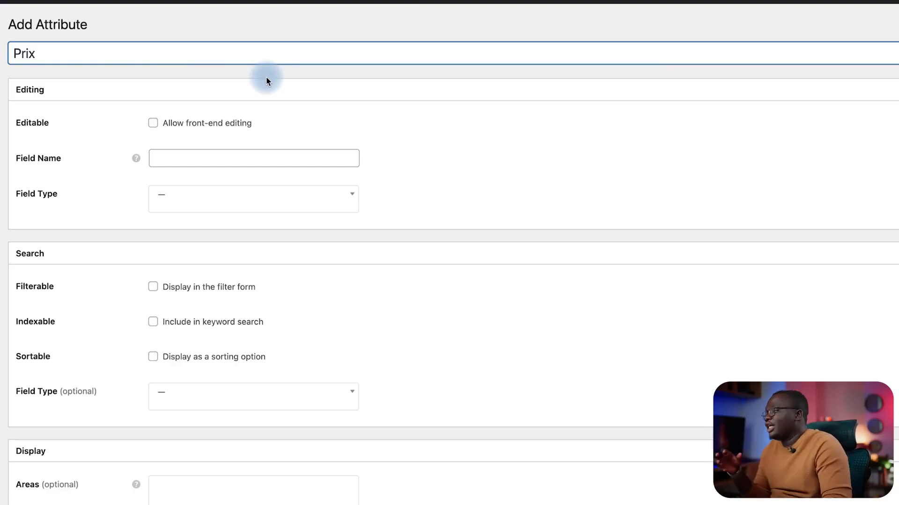
{"action": "left_click", "coordinate": [266, 80]}
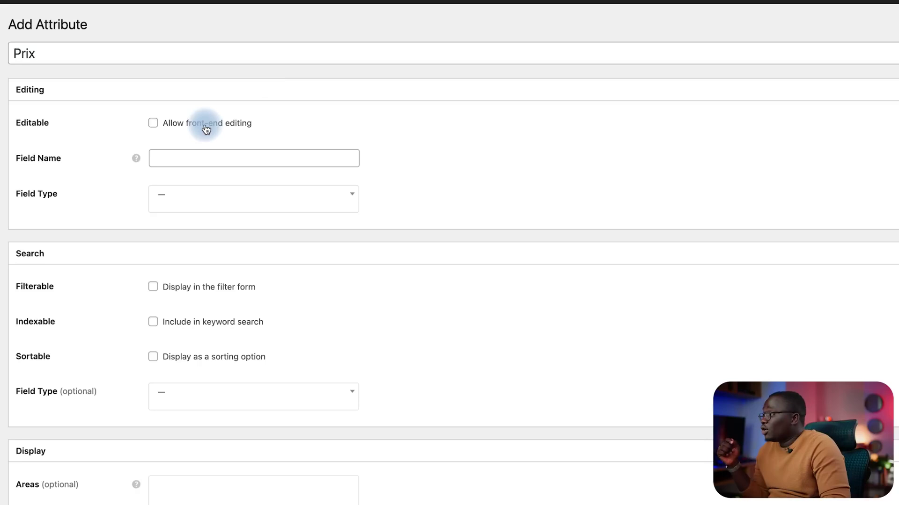
{"action": "left_click", "coordinate": [153, 123]}
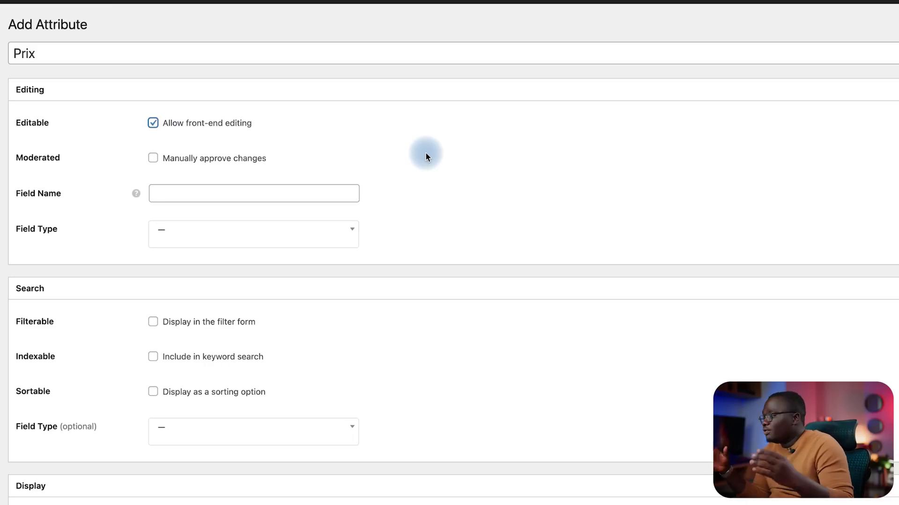
{"action": "scroll", "coordinate": [360, 183], "scroll_direction": "down", "scroll_amount": 2}
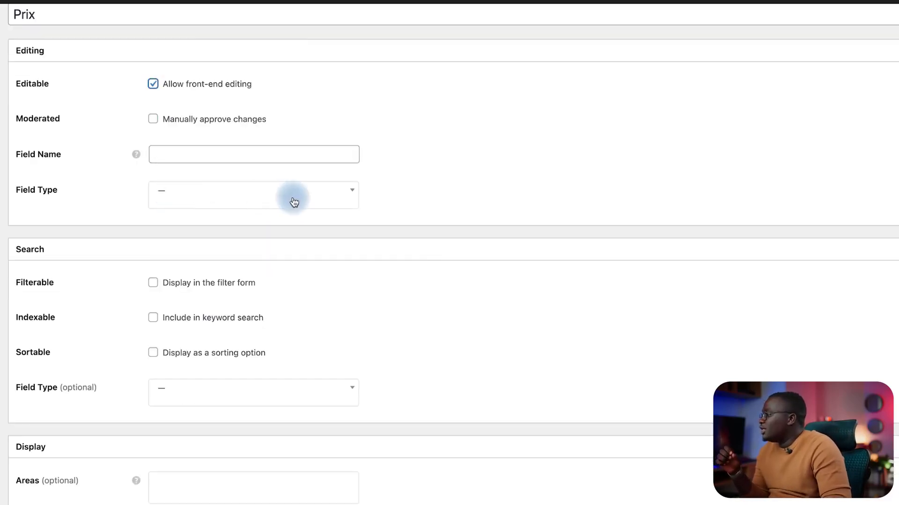
{"action": "scroll", "coordinate": [450, 206], "scroll_direction": "up", "scroll_amount": 2}
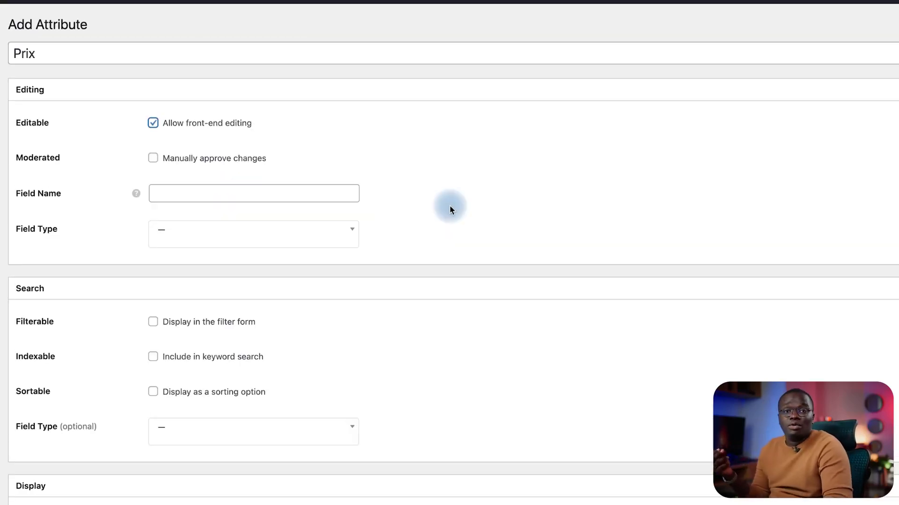
{"action": "left_click", "coordinate": [311, 229]}
{"action": "scroll", "coordinate": [286, 290], "scroll_direction": "down", "scroll_amount": 3}
{"action": "left_click", "coordinate": [269, 309]}
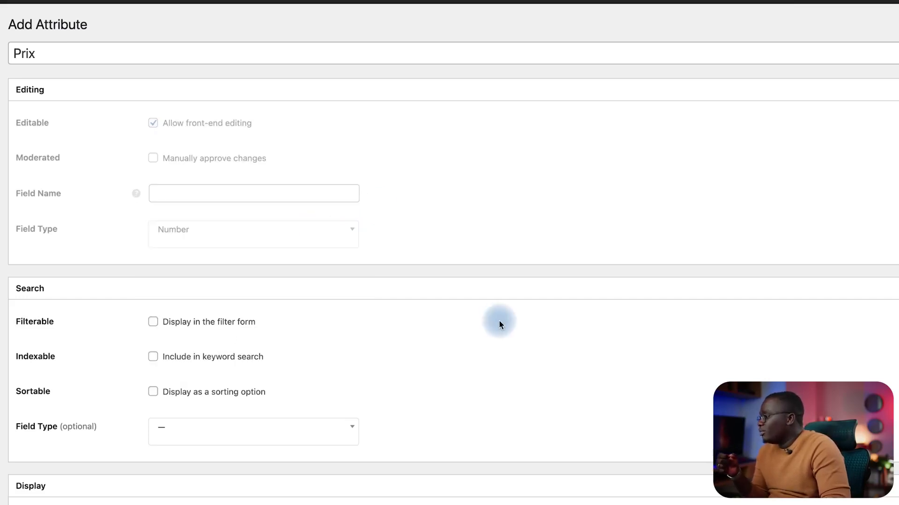
{"action": "scroll", "coordinate": [499, 321], "scroll_direction": "down", "scroll_amount": 4}
{"action": "scroll", "coordinate": [355, 264], "scroll_direction": "up", "scroll_amount": 4}
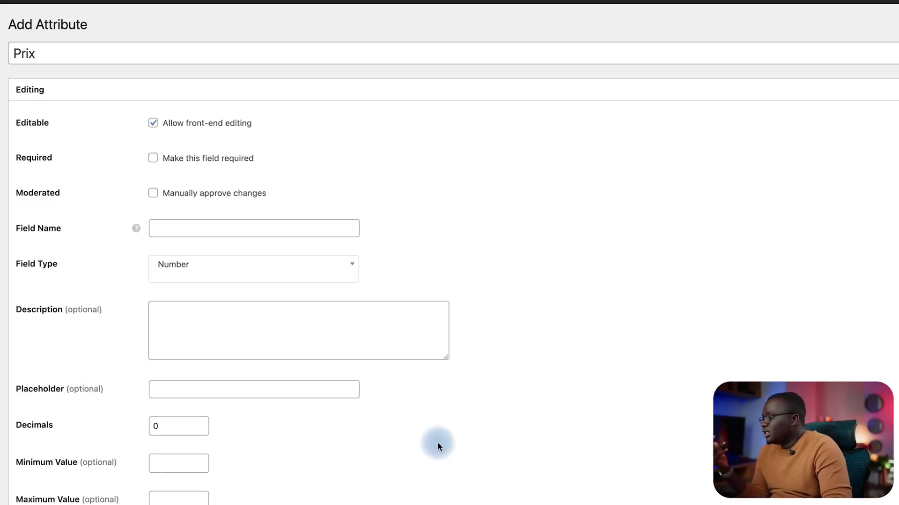
Step: Make the Prix attribute filterable, indexable and sortable, and set its search field type to Number
{"action": "scroll", "coordinate": [468, 431], "scroll_direction": "down", "scroll_amount": 3}
{"action": "scroll", "coordinate": [471, 428], "scroll_direction": "down", "scroll_amount": 10}
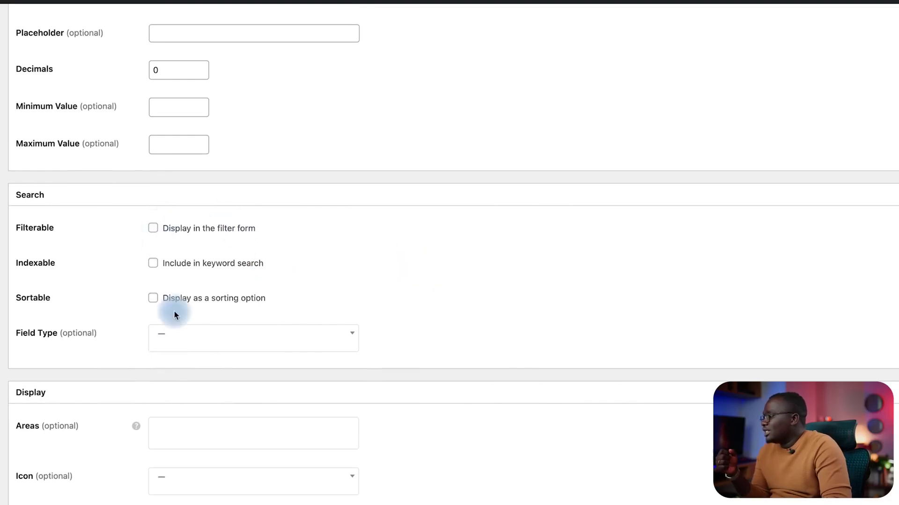
{"action": "left_click", "coordinate": [154, 232]}
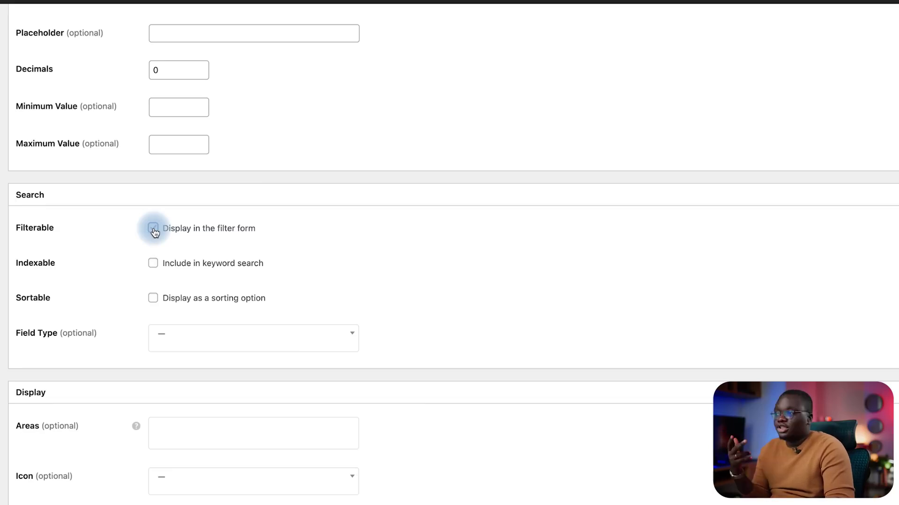
{"action": "left_click", "coordinate": [153, 266]}
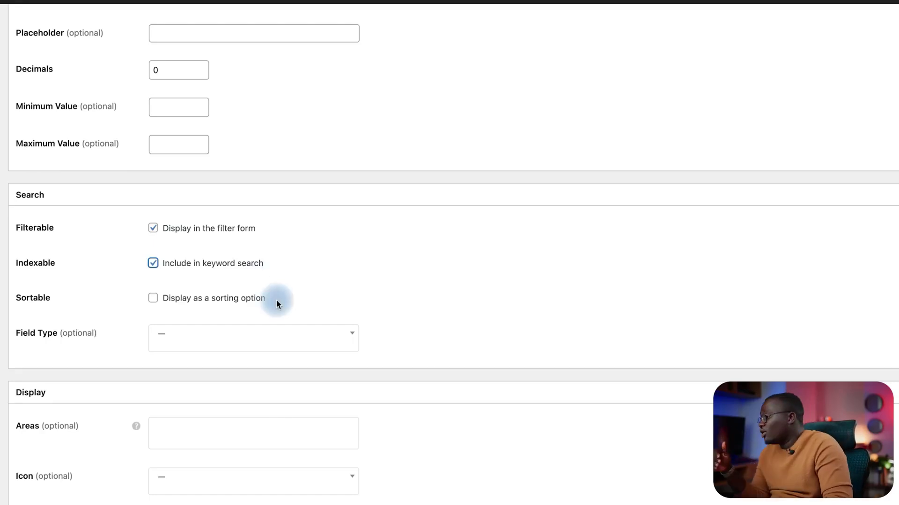
{"action": "left_click", "coordinate": [154, 300]}
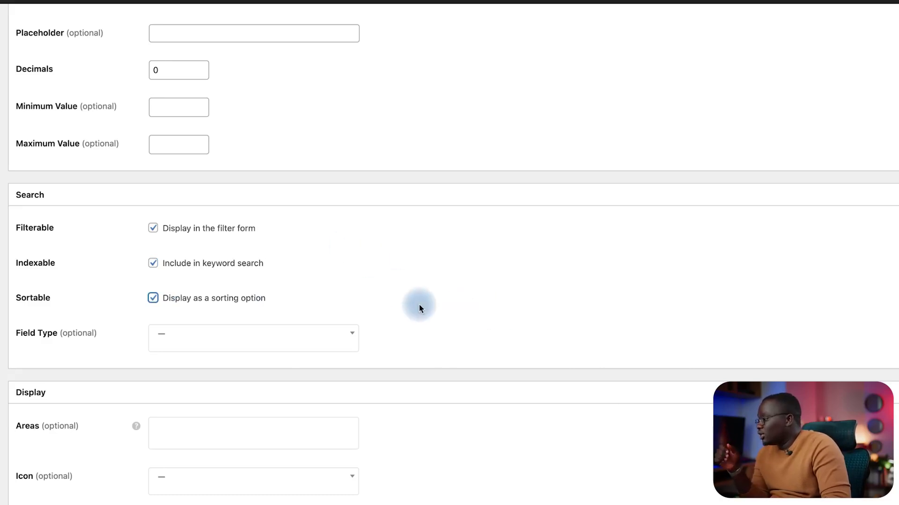
{"action": "scroll", "coordinate": [374, 294], "scroll_direction": "down", "scroll_amount": 1}
{"action": "left_click", "coordinate": [282, 310]}
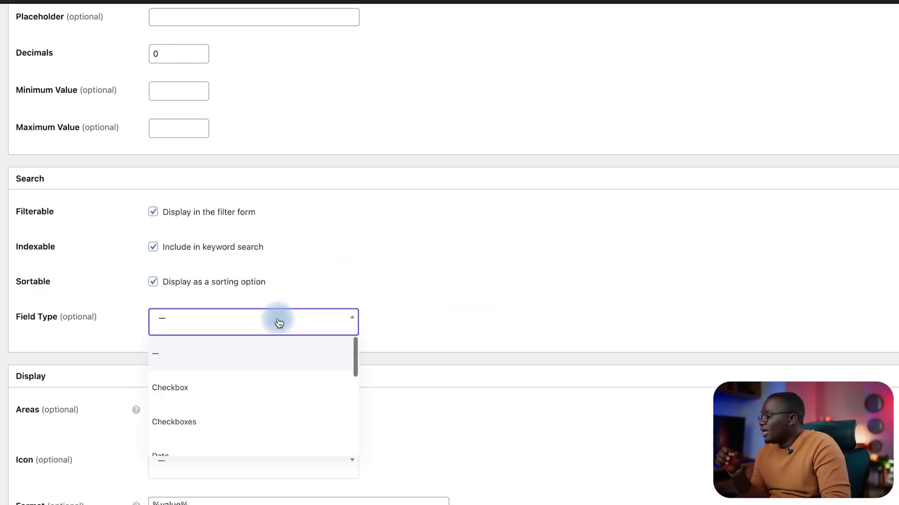
{"action": "scroll", "coordinate": [261, 412], "scroll_direction": "down", "scroll_amount": 5}
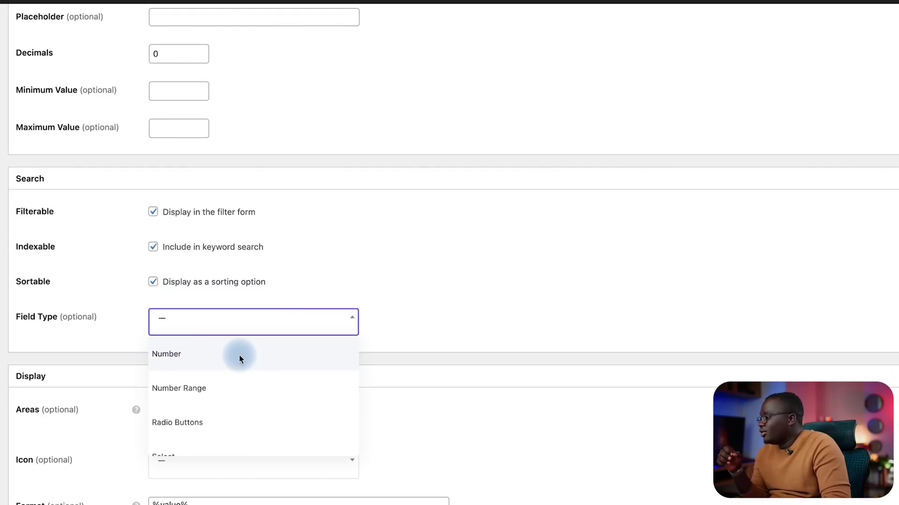
{"action": "left_click", "coordinate": [240, 355]}
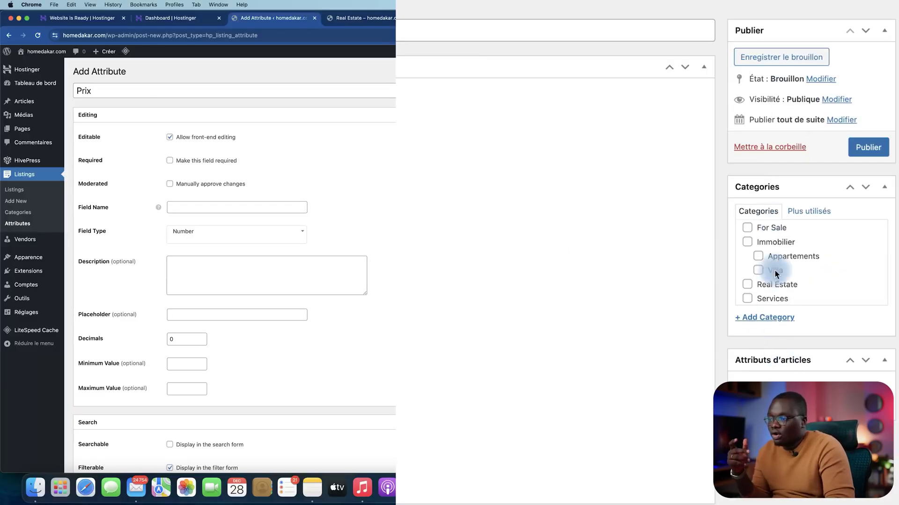
Step: Assign the Prix attribute to the Immobilier category and its Appartements and Villa subcategories
{"action": "left_click", "coordinate": [748, 243]}
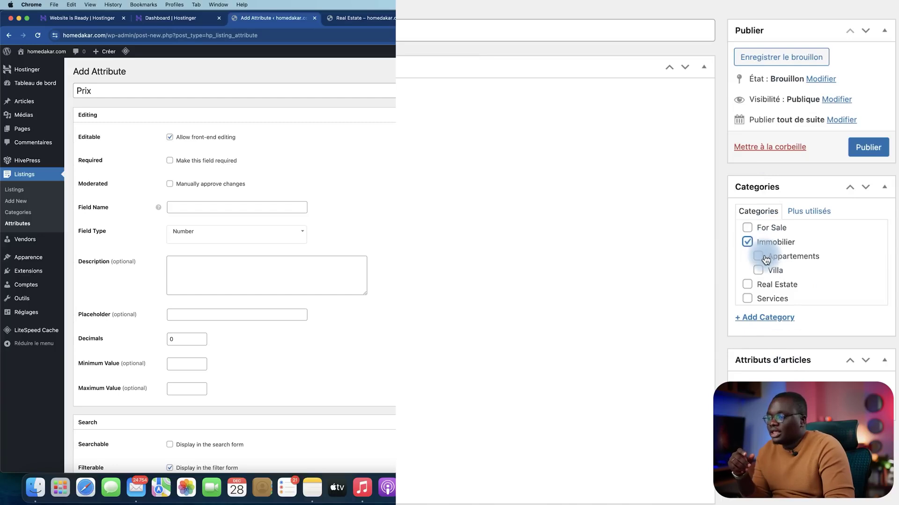
{"action": "left_click", "coordinate": [758, 271]}
{"action": "left_click", "coordinate": [759, 257]}
{"action": "left_click", "coordinate": [747, 242]}
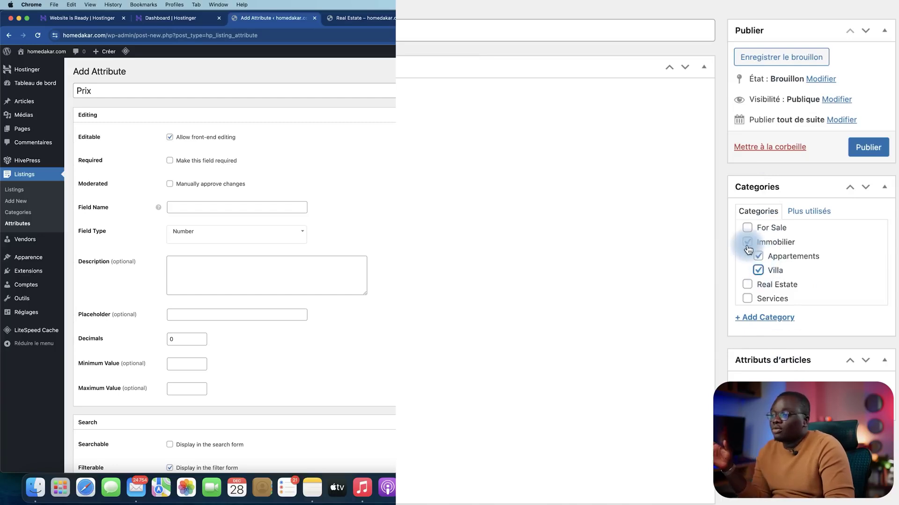
{"action": "left_click", "coordinate": [759, 257]}
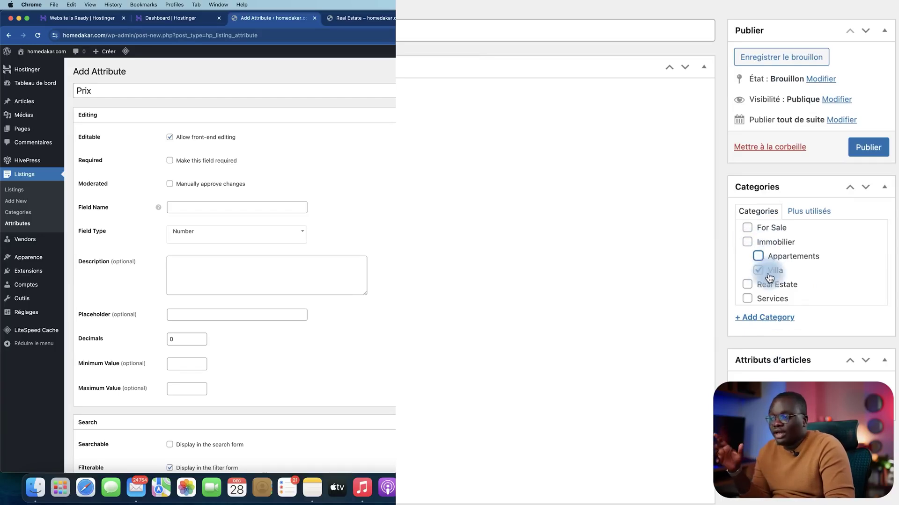
{"action": "left_click", "coordinate": [757, 270]}
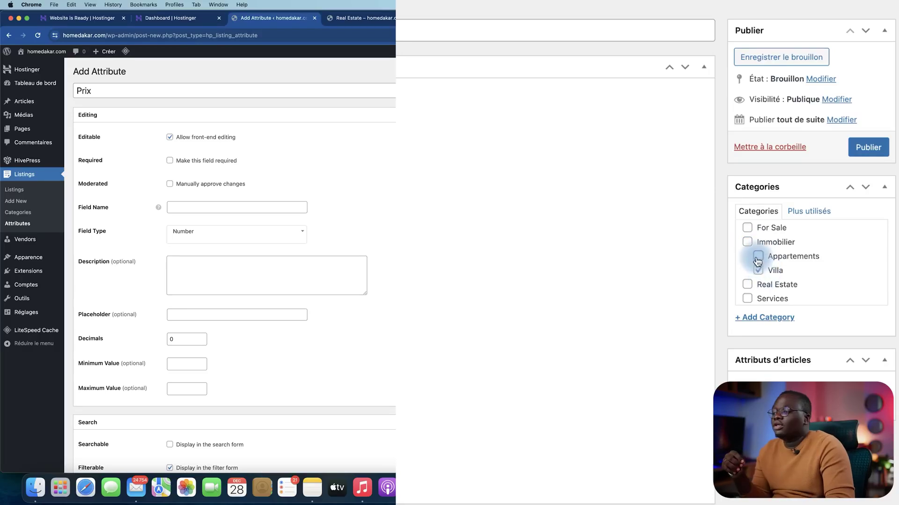
{"action": "left_click", "coordinate": [758, 257]}
{"action": "left_click", "coordinate": [748, 243]}
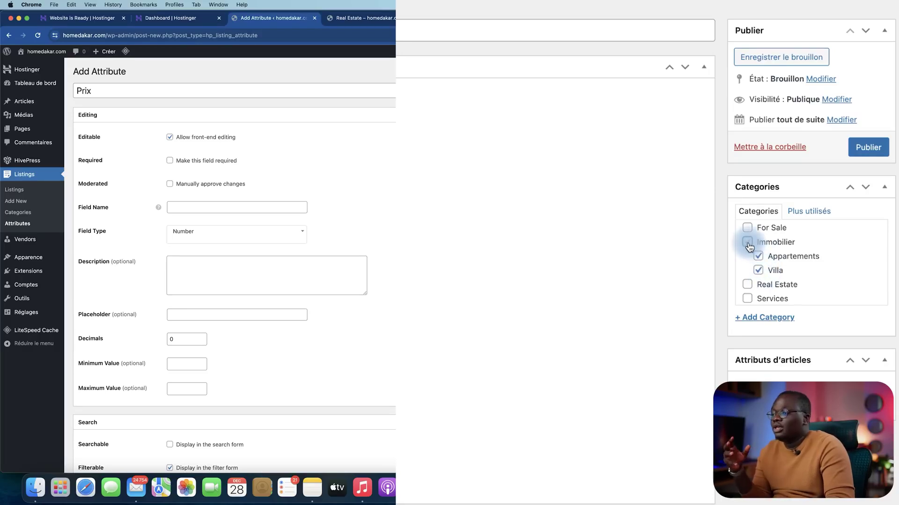
Step: Set the attribute's field name to prix and publish the attribute
{"action": "left_click", "coordinate": [853, 147]}
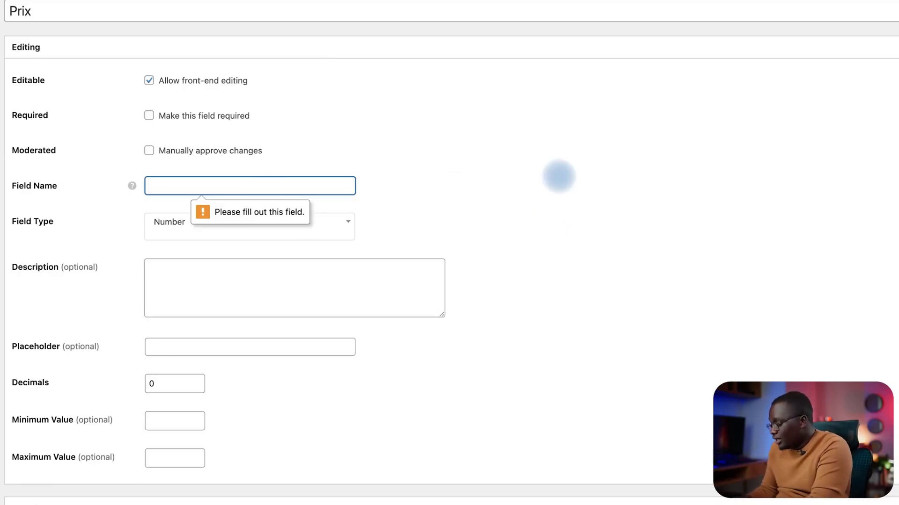
{"action": "type", "text": "prix"}
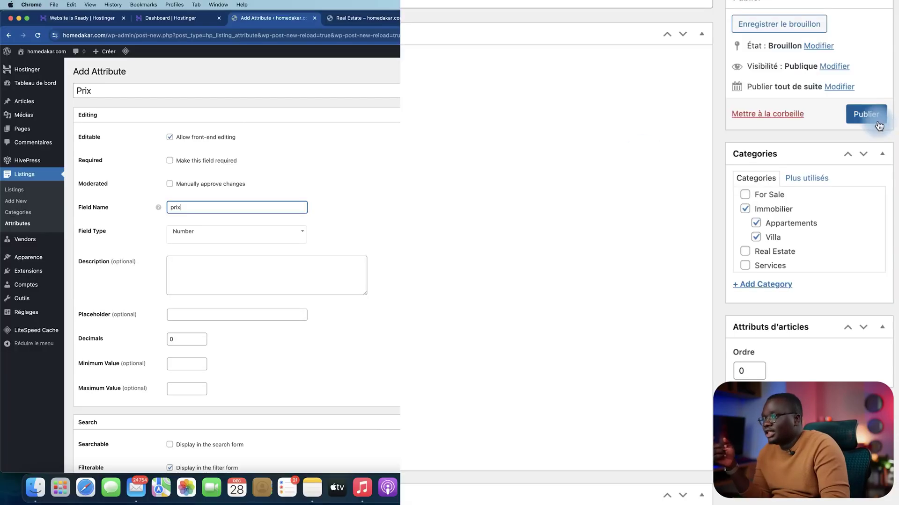
{"action": "left_click", "coordinate": [866, 117]}
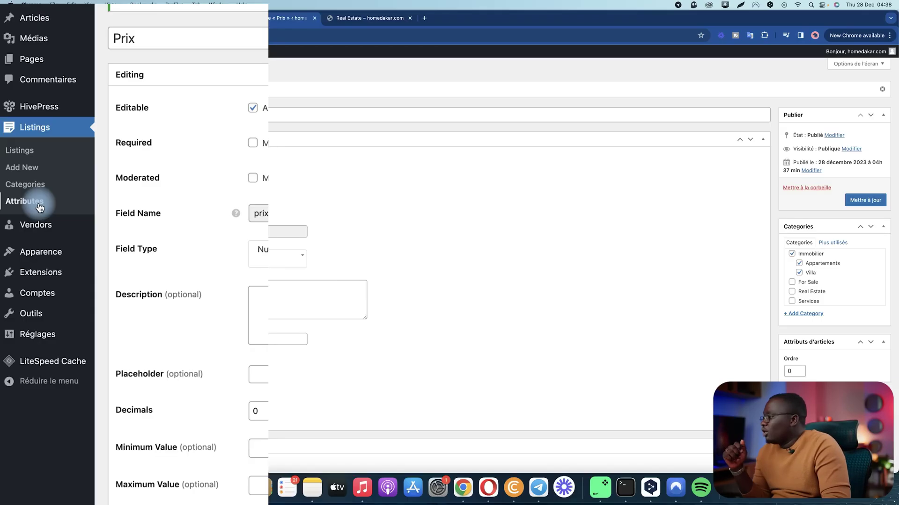
Step: Start another listing attribute titled Ammeublement with front-end editing allowed, field name Ammeublement and field type Checkboxes
{"action": "left_click", "coordinate": [36, 206]}
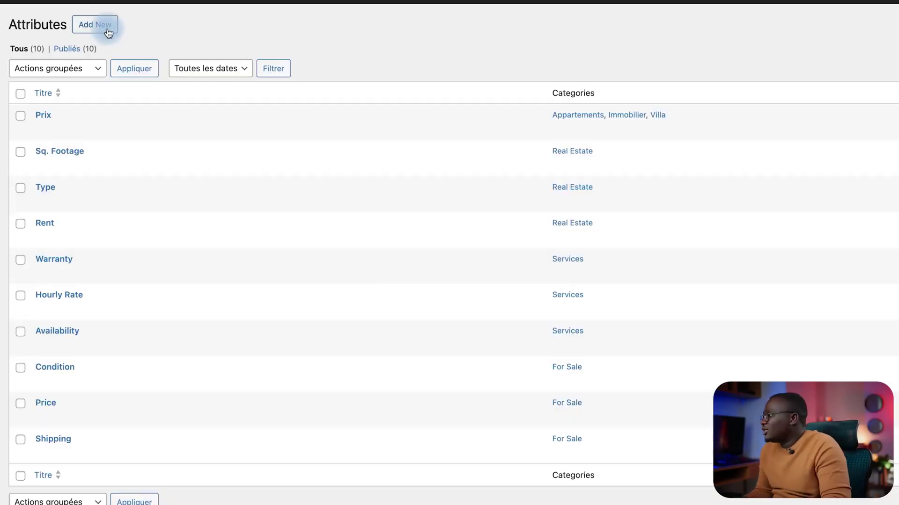
{"action": "left_click", "coordinate": [109, 33]}
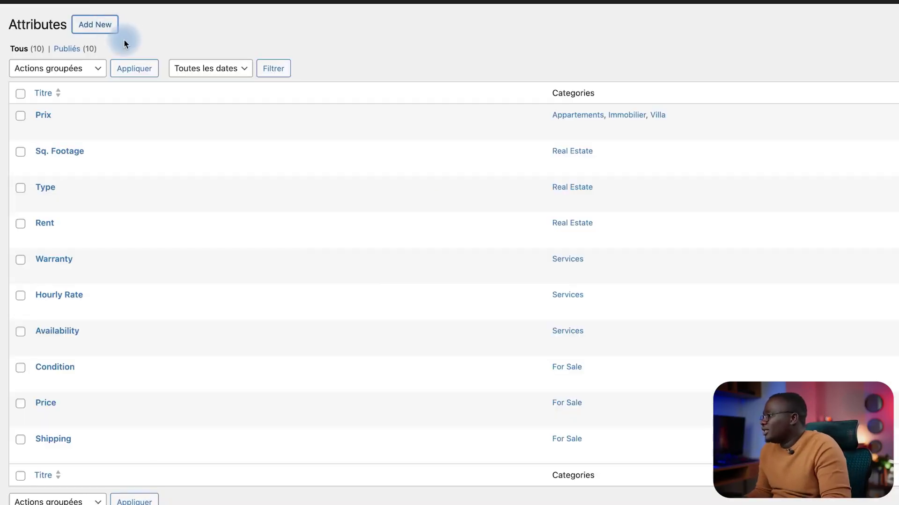
{"action": "type", "text": "Ammeublement"}
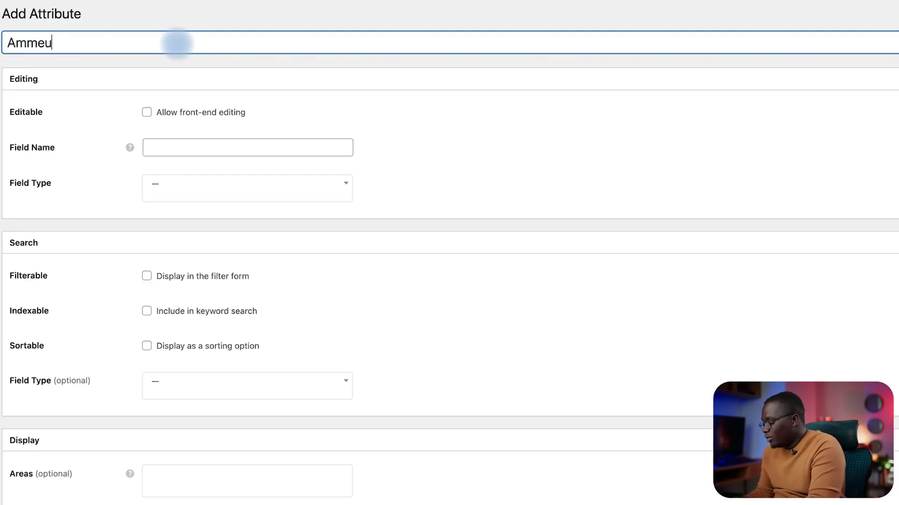
{"action": "key", "text": "ctrl+a"}
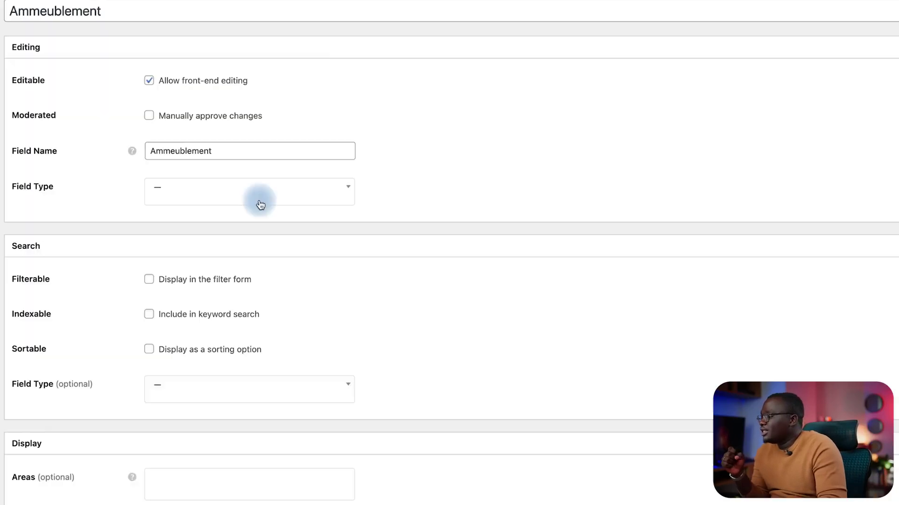
{"action": "left_click", "coordinate": [245, 219]}
{"action": "scroll", "coordinate": [246, 297], "scroll_direction": "down", "scroll_amount": 2}
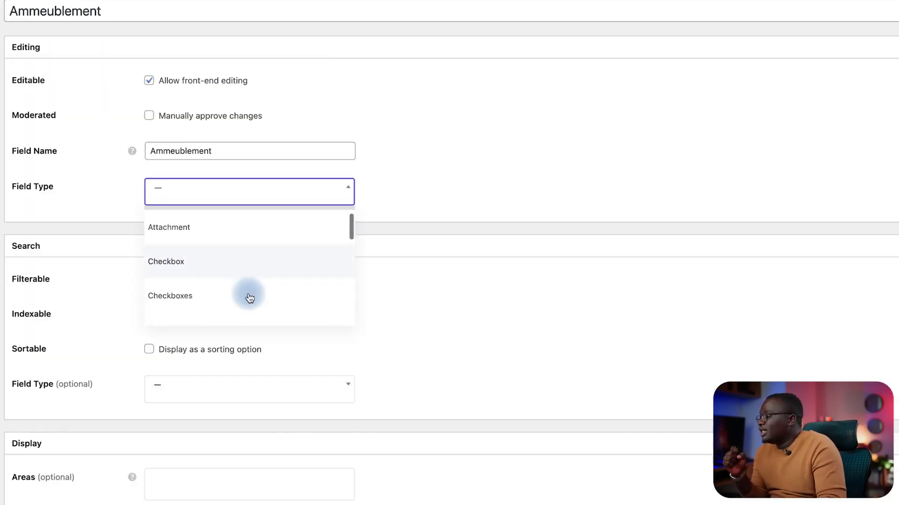
{"action": "left_click", "coordinate": [180, 281]}
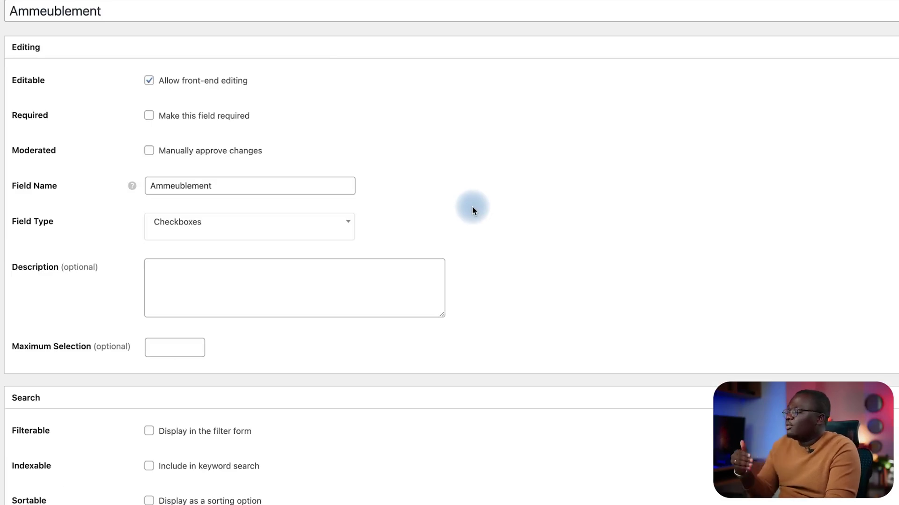
Step: Make the Ammeublement attribute filterable, indexable and sortable, and set its search field type to Checkboxes
{"action": "scroll", "coordinate": [471, 209], "scroll_direction": "down", "scroll_amount": 5}
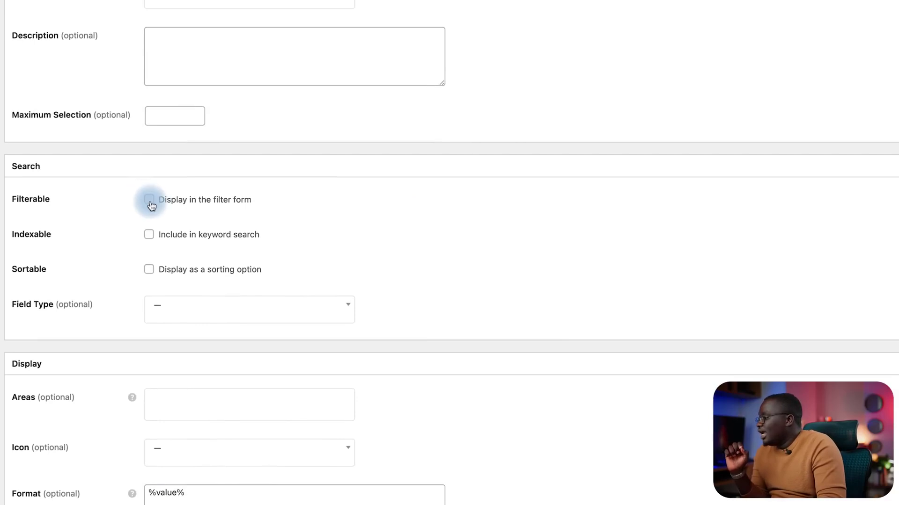
{"action": "left_click", "coordinate": [151, 205]}
{"action": "left_click", "coordinate": [149, 237]}
{"action": "left_click", "coordinate": [149, 272]}
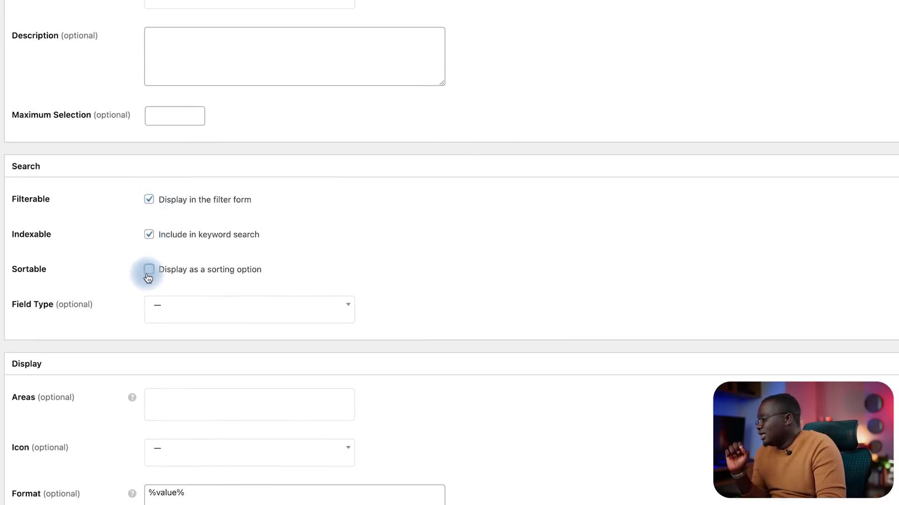
{"action": "left_click", "coordinate": [284, 317]}
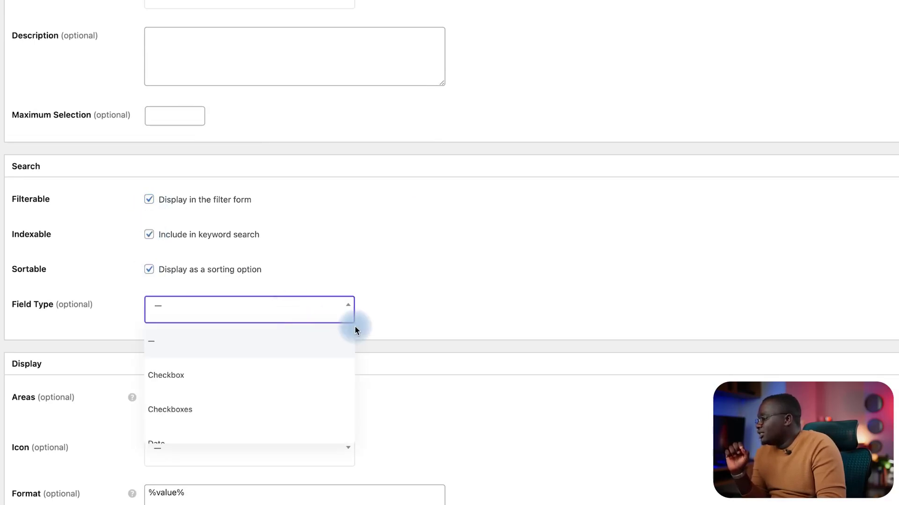
{"action": "left_click", "coordinate": [291, 415]}
Step: Assign the Ammeublement attribute to Immobilier and its Appartements and Villa subcategories, and publish it
{"action": "scroll", "coordinate": [505, 286], "scroll_direction": "up", "scroll_amount": 5}
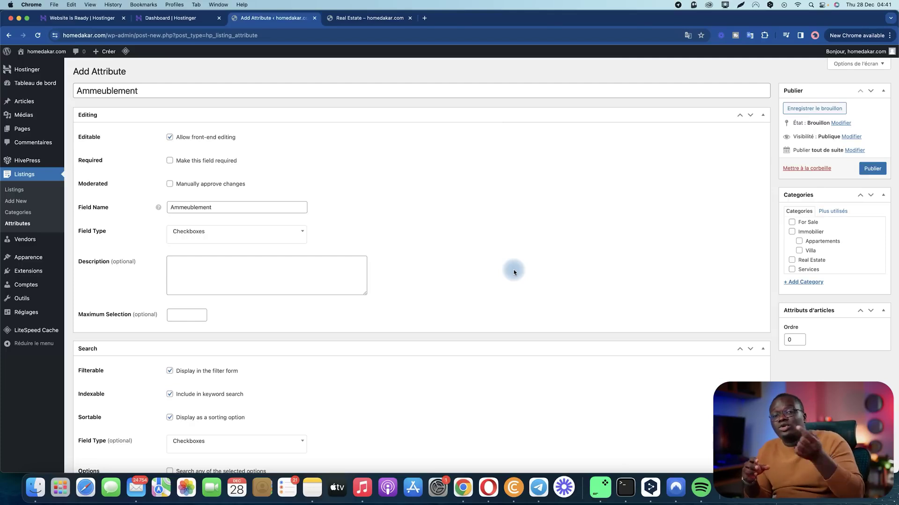
{"action": "left_click", "coordinate": [792, 232]}
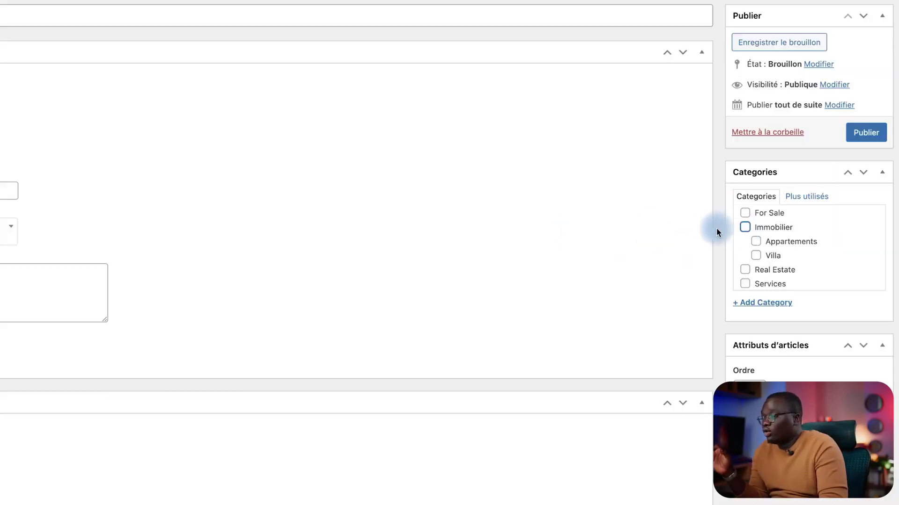
{"action": "left_click", "coordinate": [745, 228]}
{"action": "left_click", "coordinate": [755, 241]}
{"action": "left_click", "coordinate": [755, 256]}
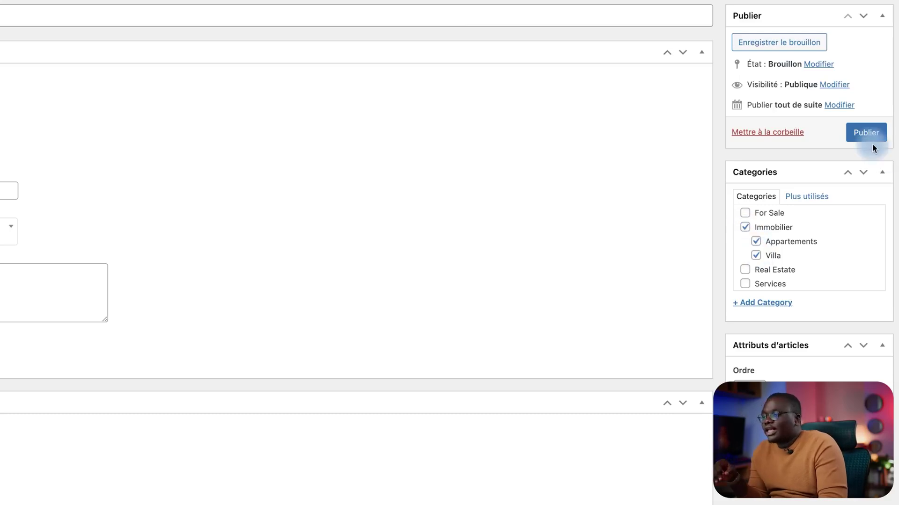
{"action": "left_click", "coordinate": [865, 134]}
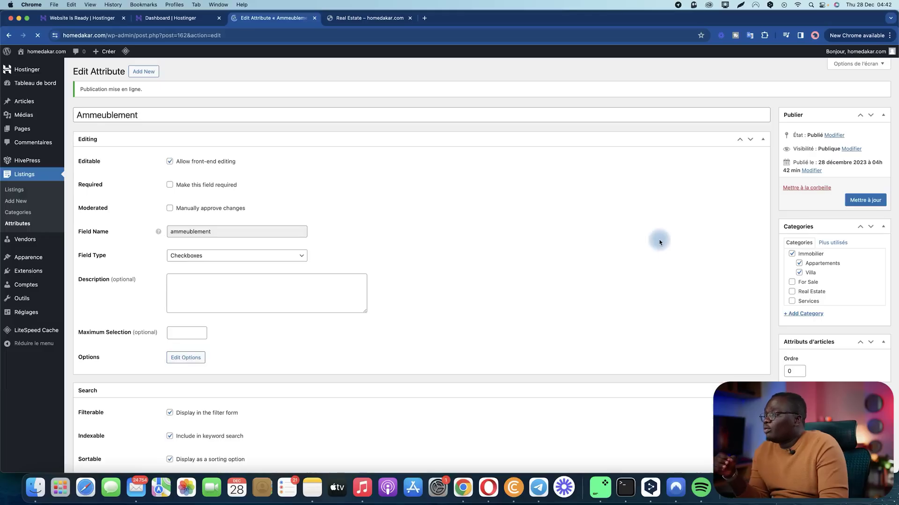
Step: Open the Ammeublement attribute's options for editing and add an option named Meublé
{"action": "scroll", "coordinate": [604, 253], "scroll_direction": "down", "scroll_amount": 1}
{"action": "scroll", "coordinate": [604, 253], "scroll_direction": "down", "scroll_amount": 5}
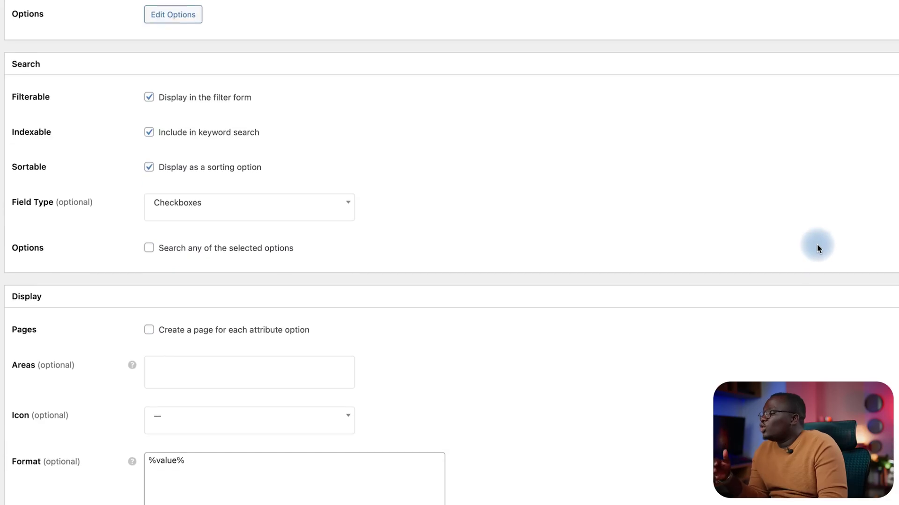
{"action": "scroll", "coordinate": [513, 264], "scroll_direction": "up", "scroll_amount": 5}
{"action": "scroll", "coordinate": [313, 392], "scroll_direction": "up", "scroll_amount": 1}
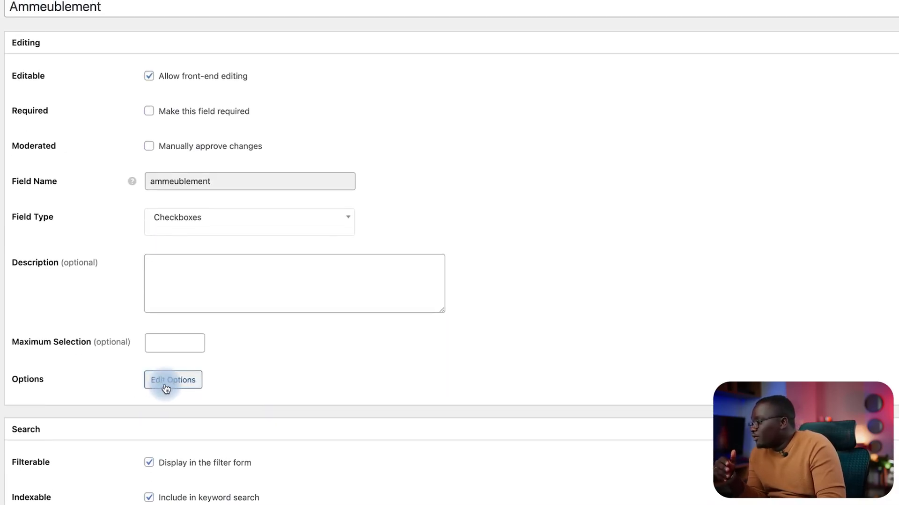
{"action": "left_click", "coordinate": [169, 384]}
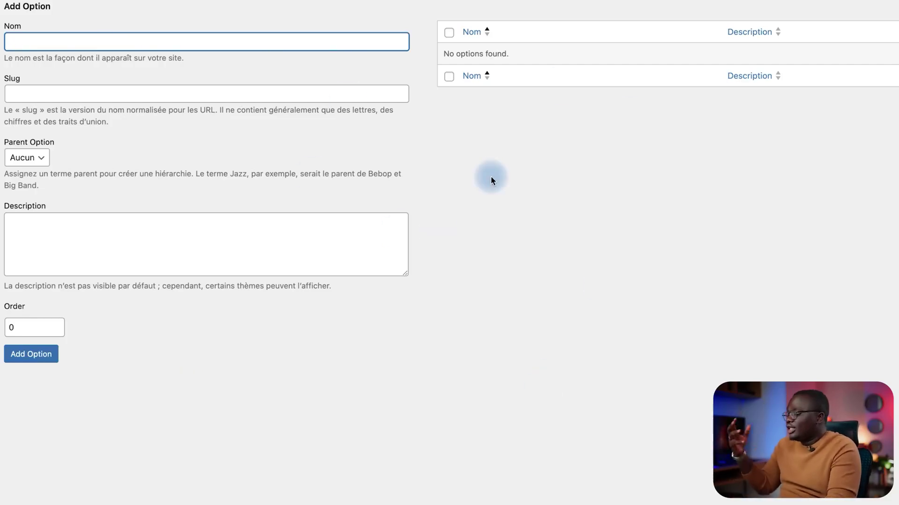
{"action": "type", "text": "Meublé"}
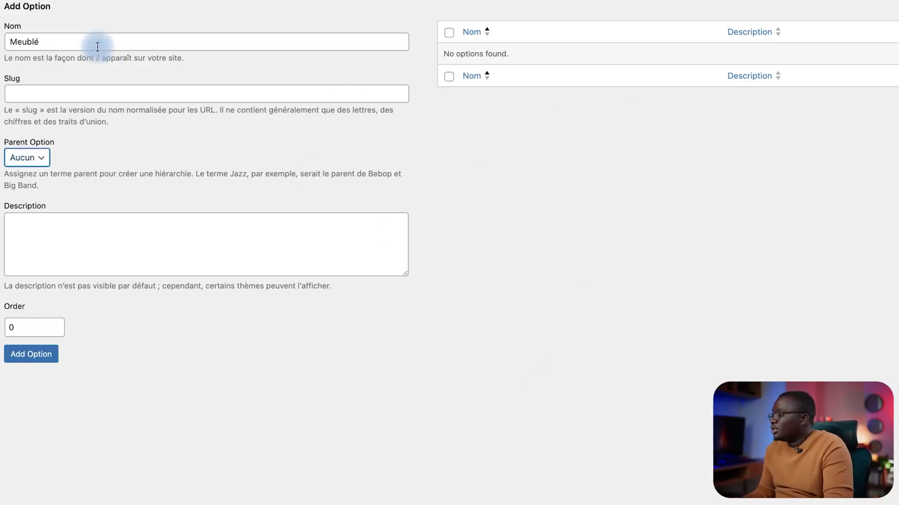
{"action": "left_click", "coordinate": [45, 353]}
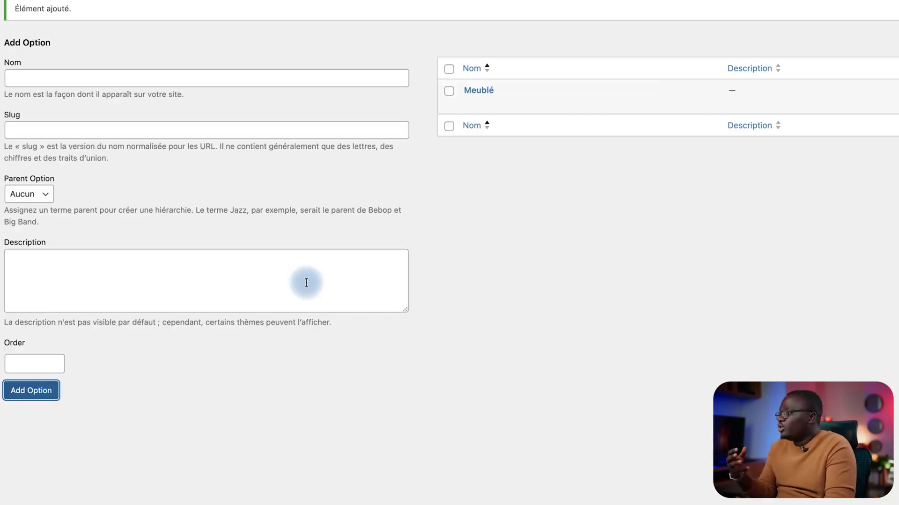
Step: Add a second Ammeublement option named Non-meublé
{"action": "left_click", "coordinate": [131, 82]}
{"action": "type", "text": "Non"}
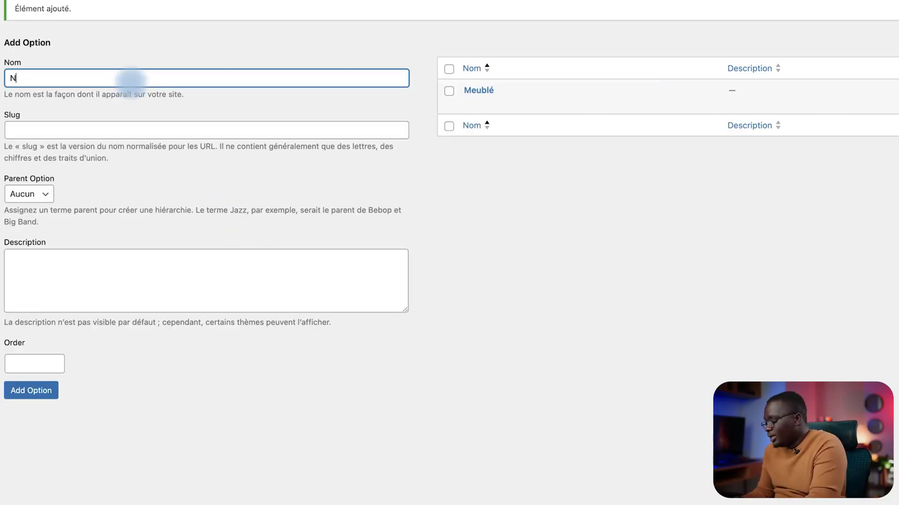
{"action": "type", "text": "-"}
{"action": "type", "text": "meublé"}
{"action": "left_click", "coordinate": [31, 390]}
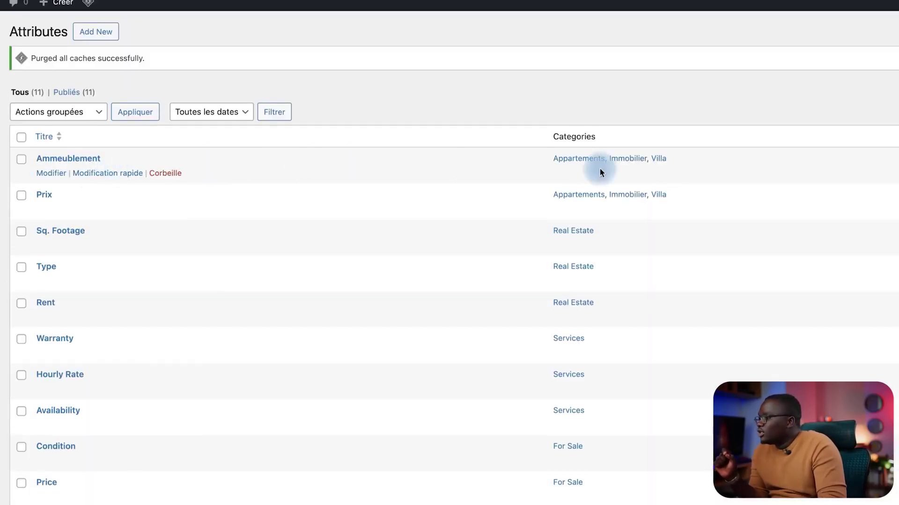
Step: Reopen the Ammeublement attribute from the attribute list and review its options
{"action": "left_click", "coordinate": [56, 176]}
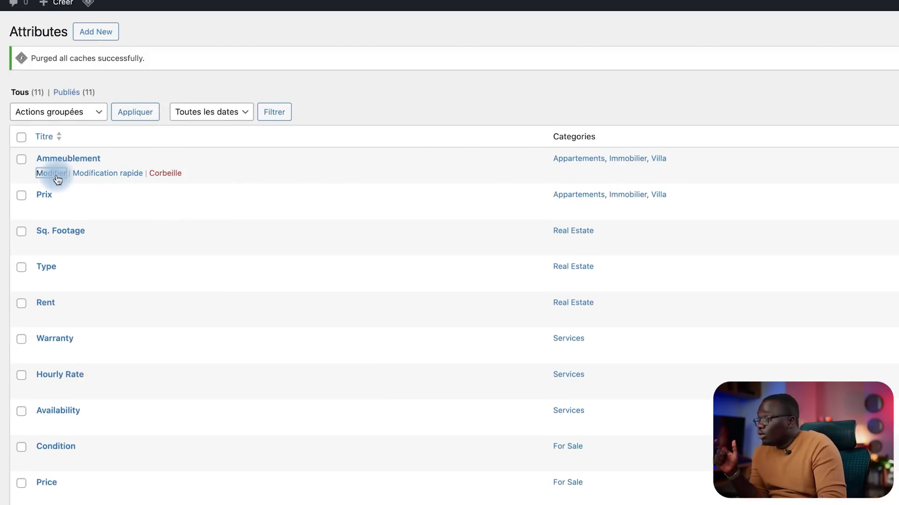
{"action": "scroll", "coordinate": [321, 347], "scroll_direction": "down", "scroll_amount": 5}
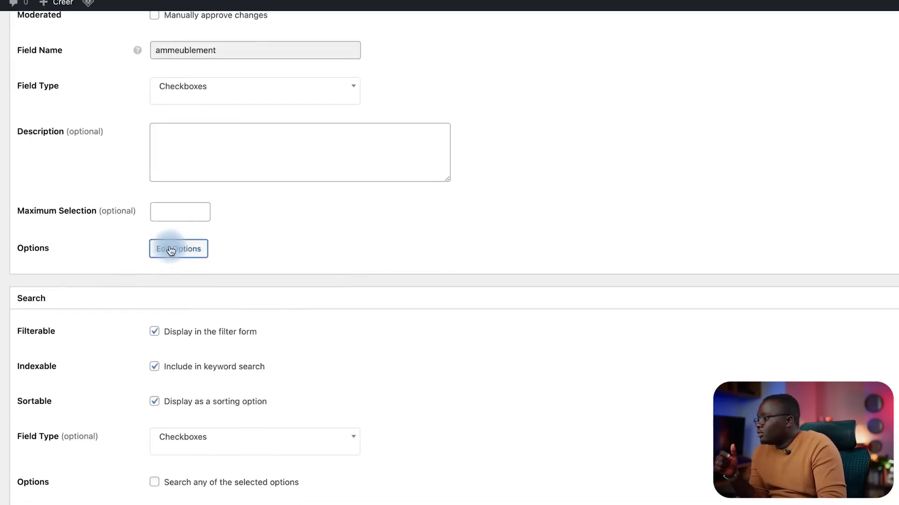
{"action": "left_click", "coordinate": [171, 251]}
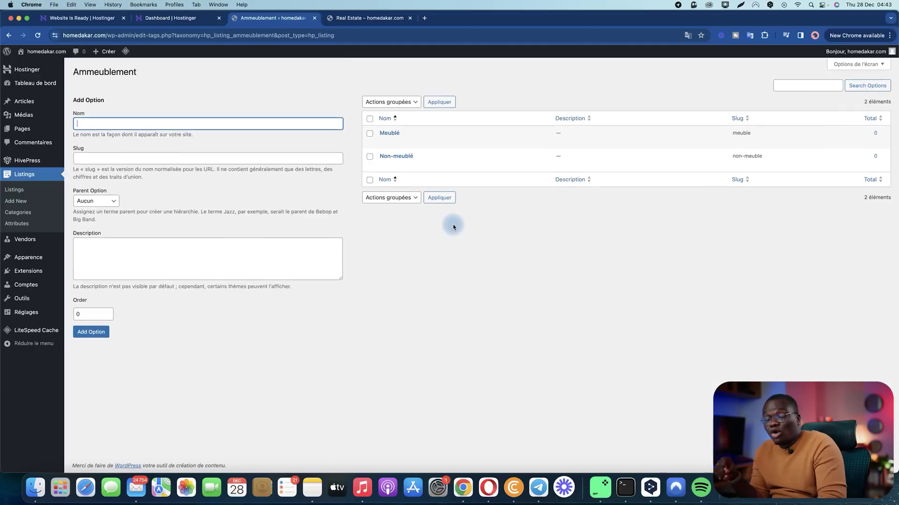
Step: Go to the public site's home page and open the Immobilier category from the top categories
{"action": "left_click", "coordinate": [373, 21]}
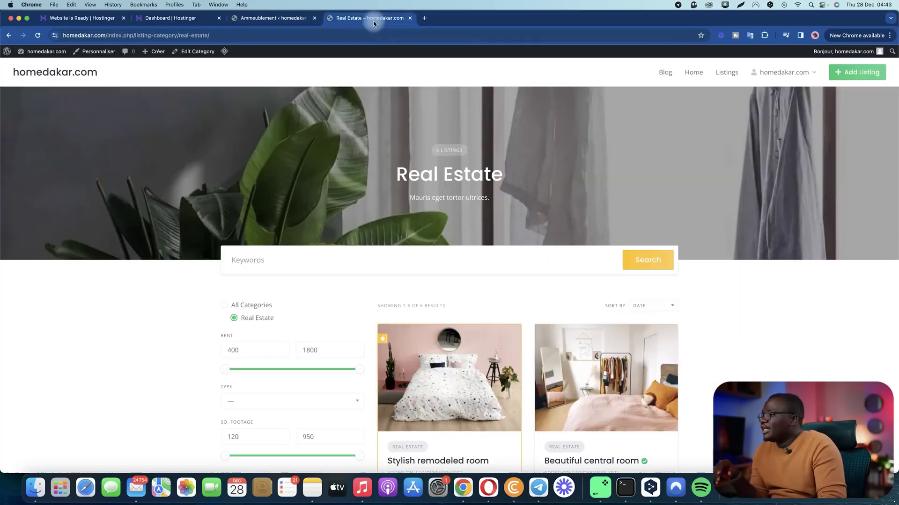
{"action": "left_click", "coordinate": [67, 73]}
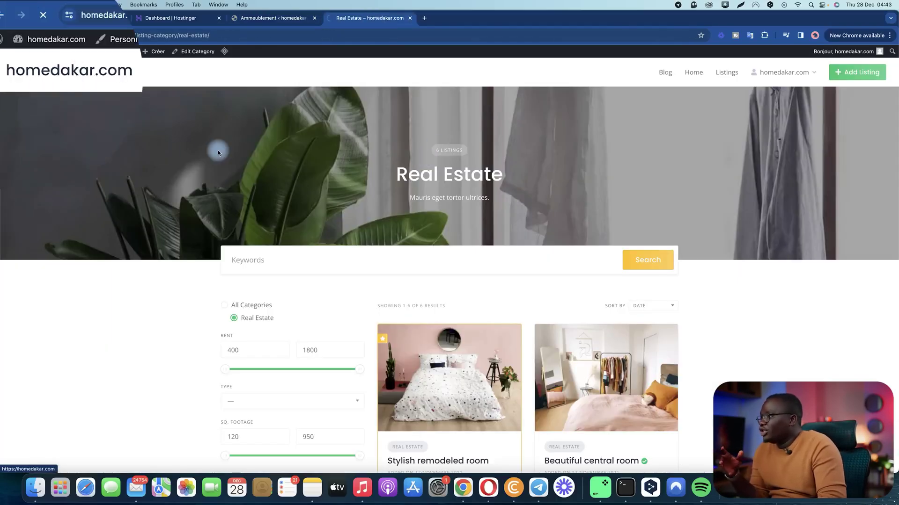
{"action": "scroll", "coordinate": [700, 273], "scroll_direction": "down", "scroll_amount": 5}
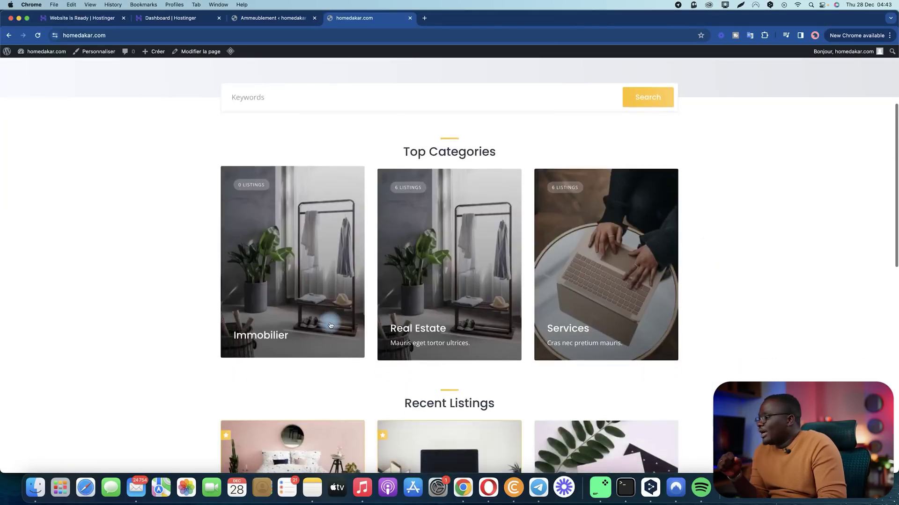
{"action": "left_click", "coordinate": [347, 347]}
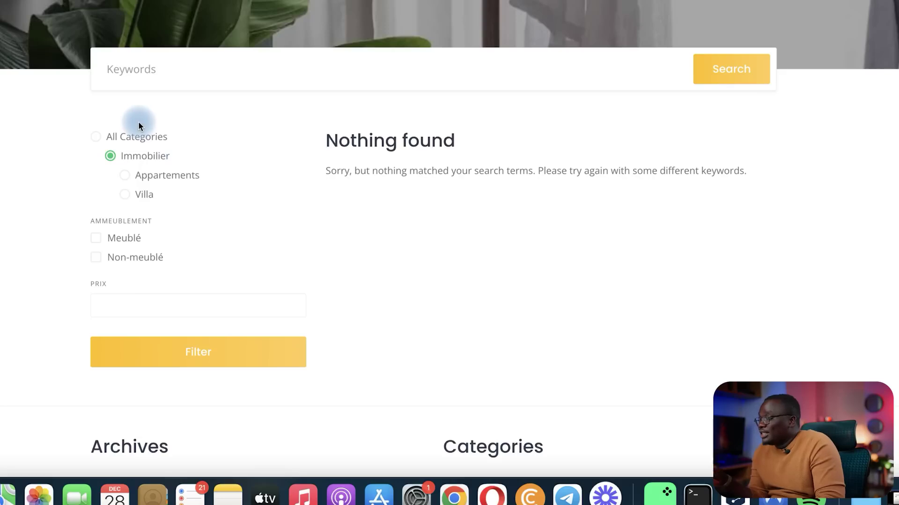
Step: Try toggling the Meublé and Non-meublé filters on the Immobilier page and examine the Prix filter field
{"action": "left_click", "coordinate": [124, 238]}
{"action": "left_click", "coordinate": [138, 239]}
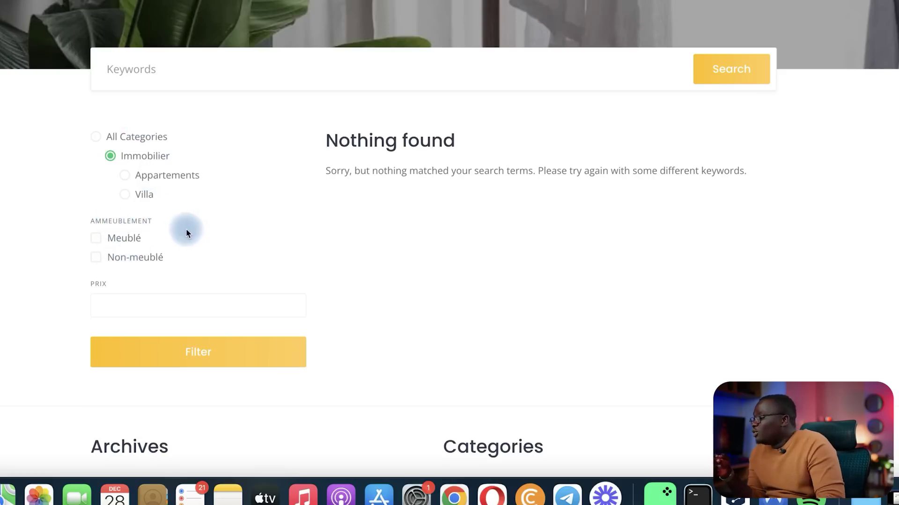
{"action": "left_click", "coordinate": [96, 238]}
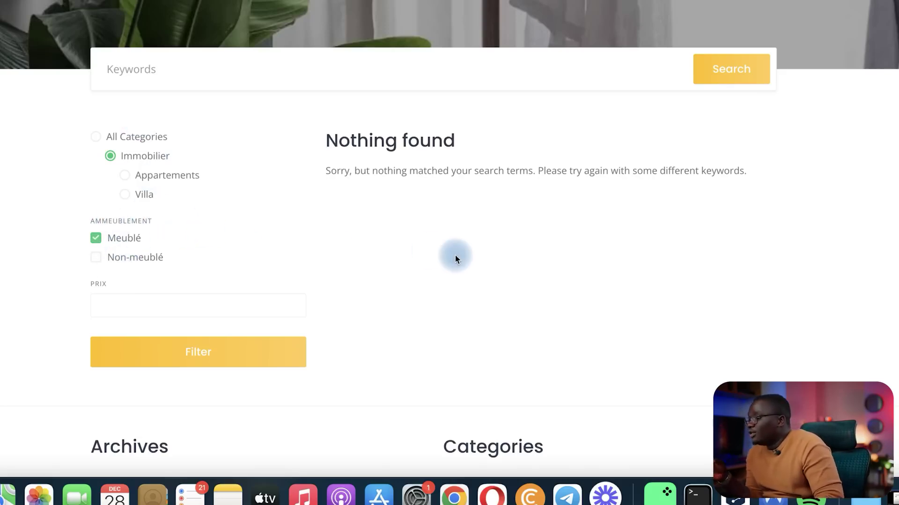
{"action": "left_click", "coordinate": [96, 238]}
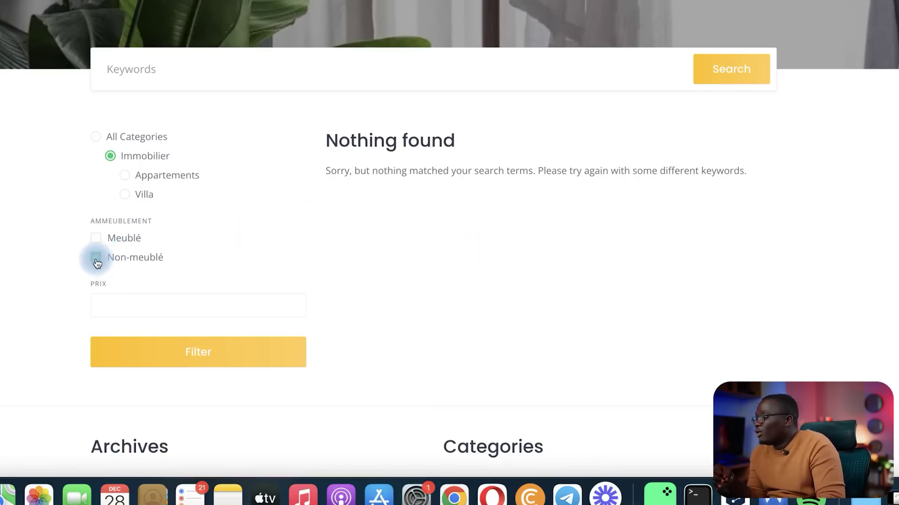
{"action": "left_click", "coordinate": [96, 258]}
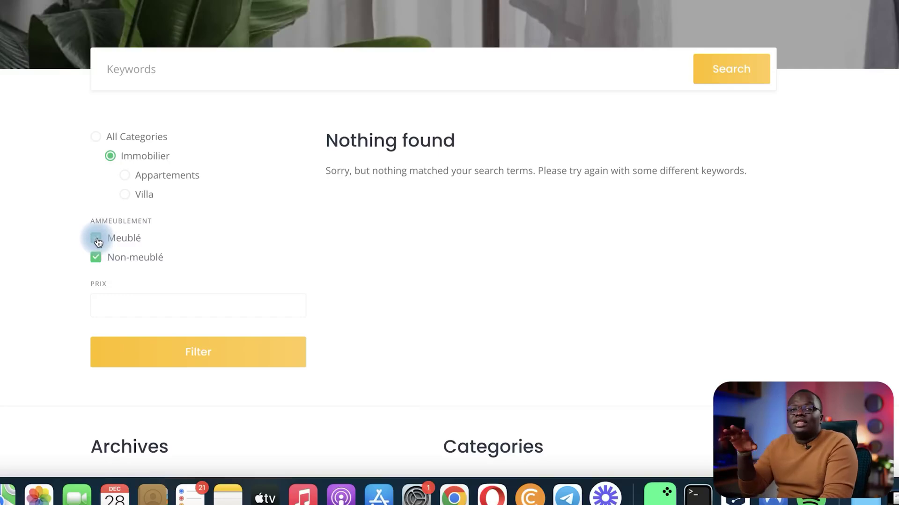
{"action": "left_click", "coordinate": [96, 238]}
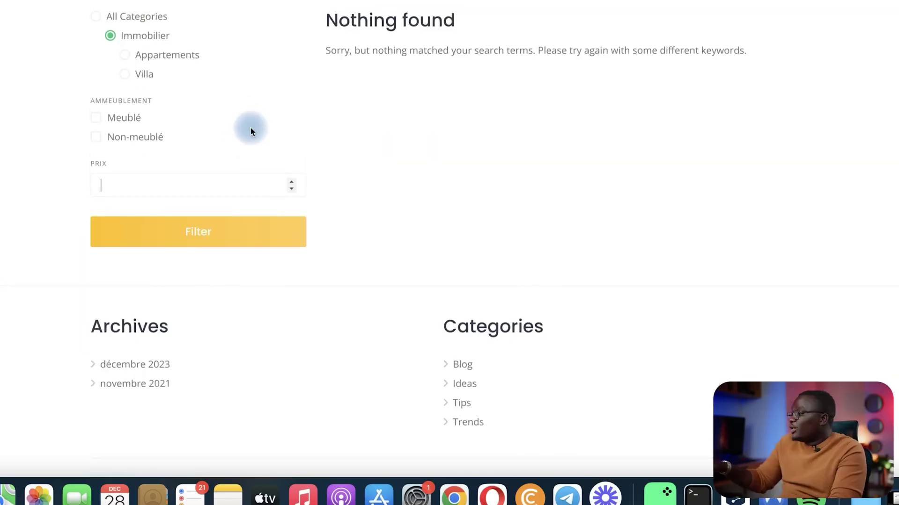
{"action": "scroll", "coordinate": [249, 129], "scroll_direction": "up", "scroll_amount": 3}
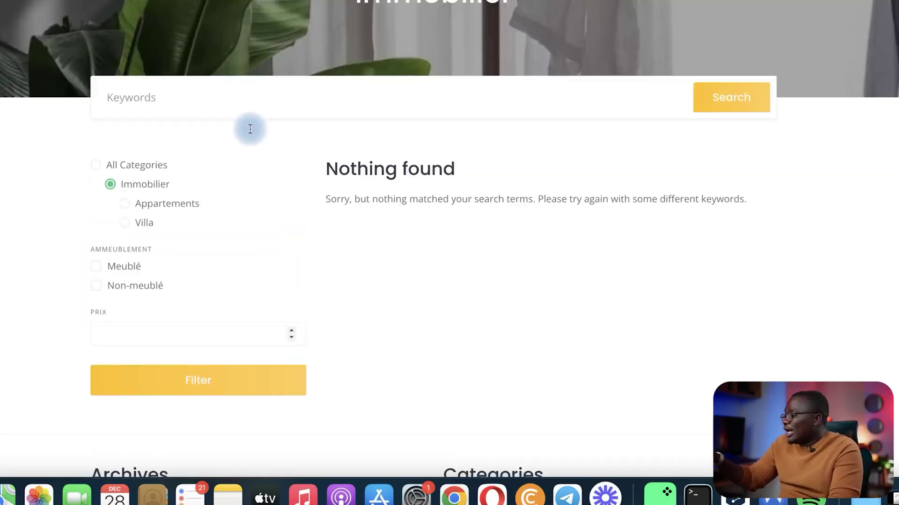
{"action": "scroll", "coordinate": [253, 123], "scroll_direction": "down", "scroll_amount": 1}
{"action": "scroll", "coordinate": [255, 119], "scroll_direction": "down", "scroll_amount": 2}
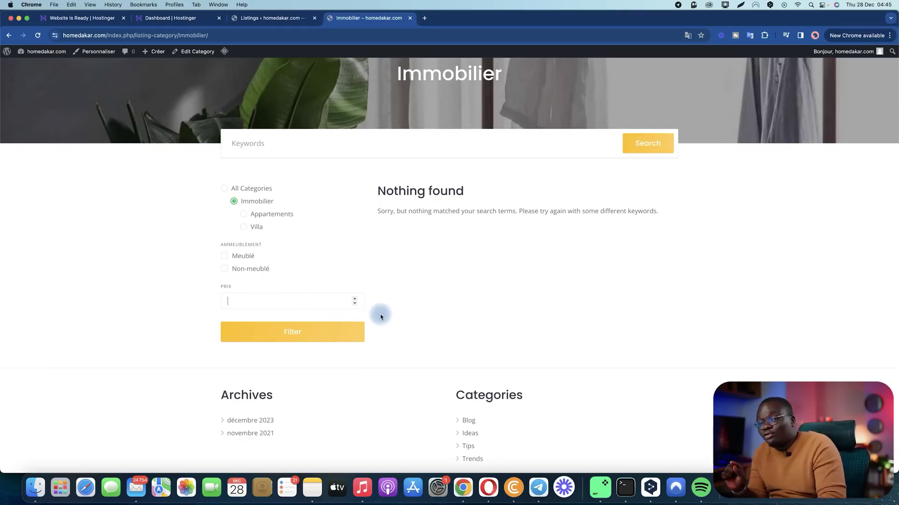
Step: Set the search field type of the Prix listing attribute to Number Range and update the attribute
{"action": "left_click", "coordinate": [286, 17]}
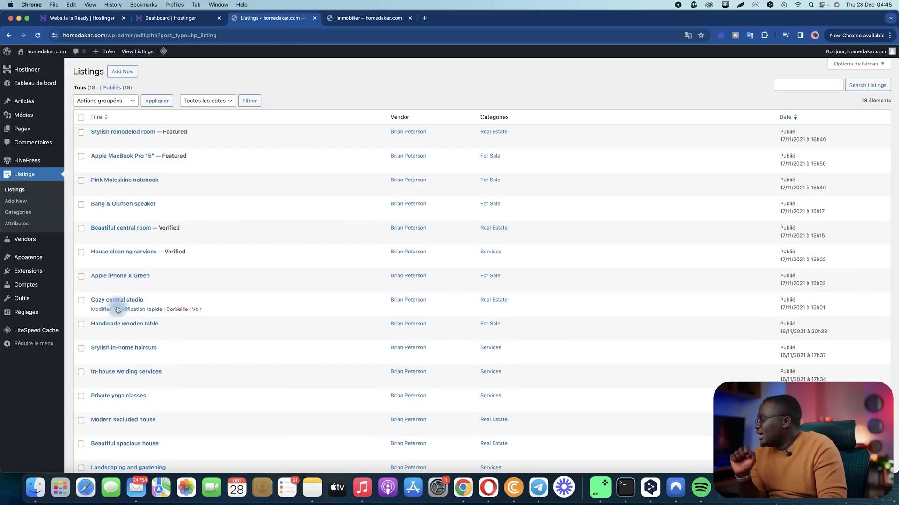
{"action": "left_click", "coordinate": [17, 223]}
{"action": "left_click", "coordinate": [100, 167]}
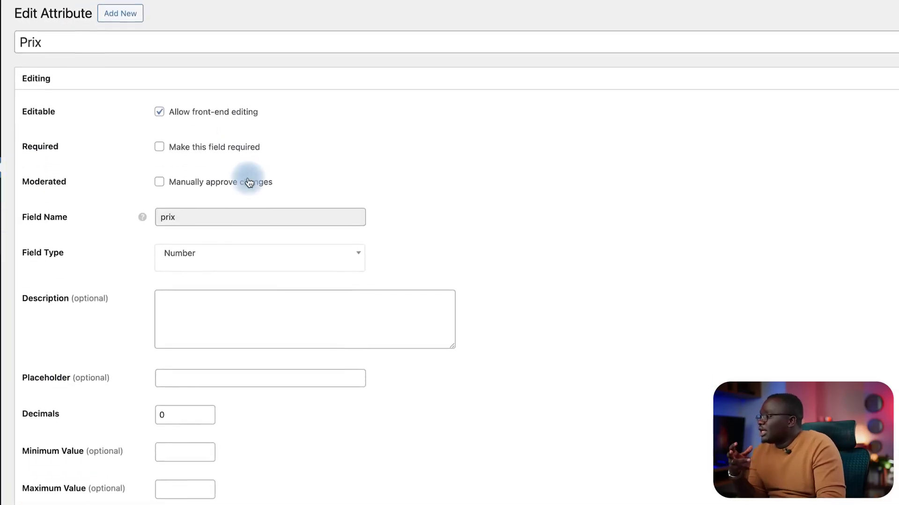
{"action": "scroll", "coordinate": [249, 182], "scroll_direction": "down", "scroll_amount": 9}
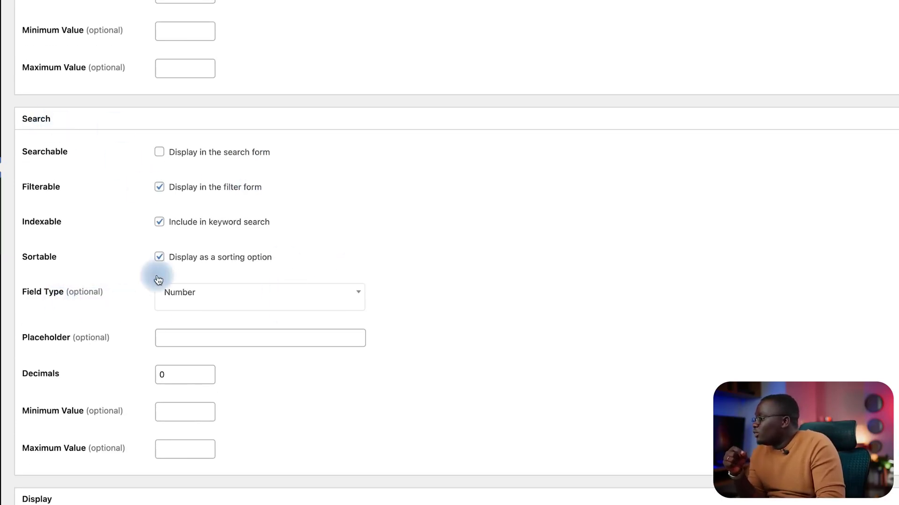
{"action": "left_click", "coordinate": [211, 302]}
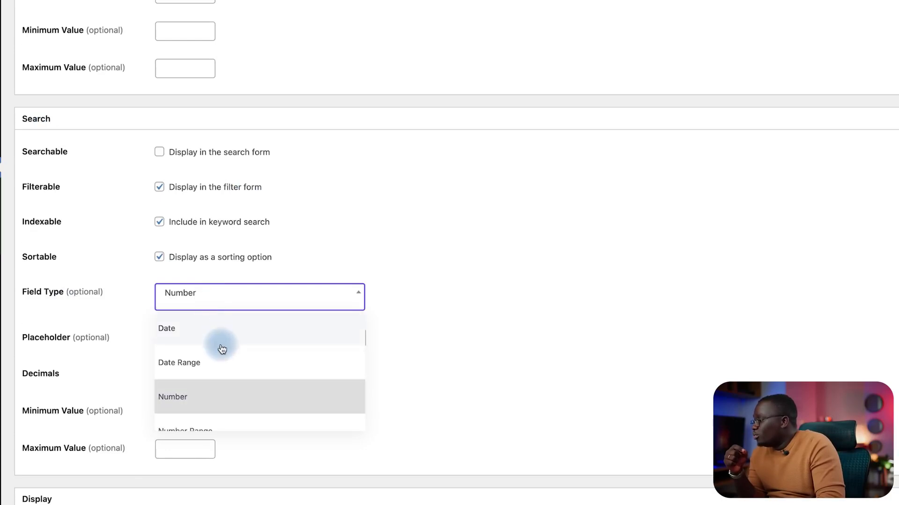
{"action": "scroll", "coordinate": [230, 370], "scroll_direction": "down", "scroll_amount": 2}
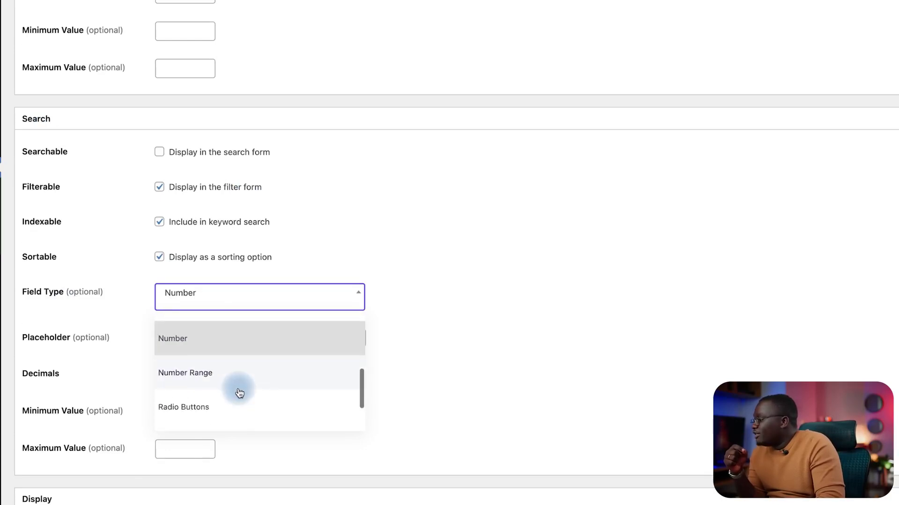
{"action": "left_click", "coordinate": [186, 371]}
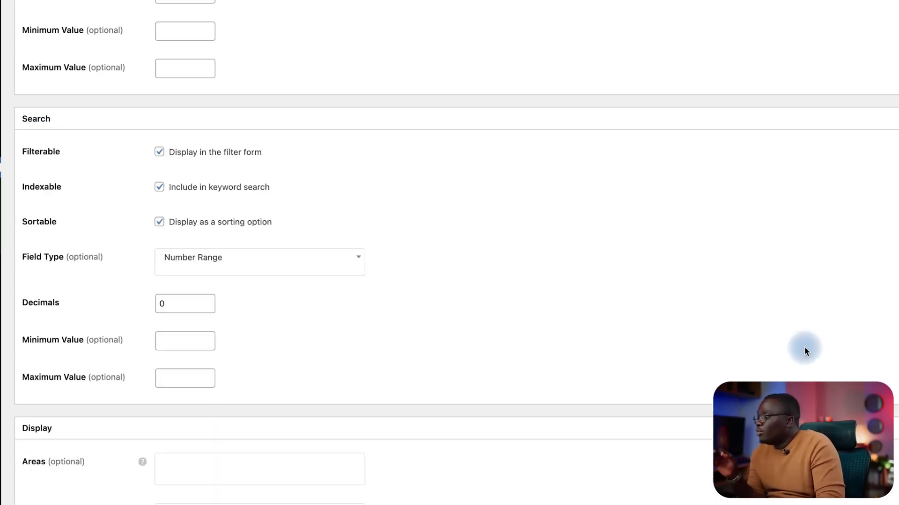
{"action": "scroll", "coordinate": [827, 348], "scroll_direction": "up", "scroll_amount": 4}
{"action": "scroll", "coordinate": [826, 348], "scroll_direction": "up", "scroll_amount": 5}
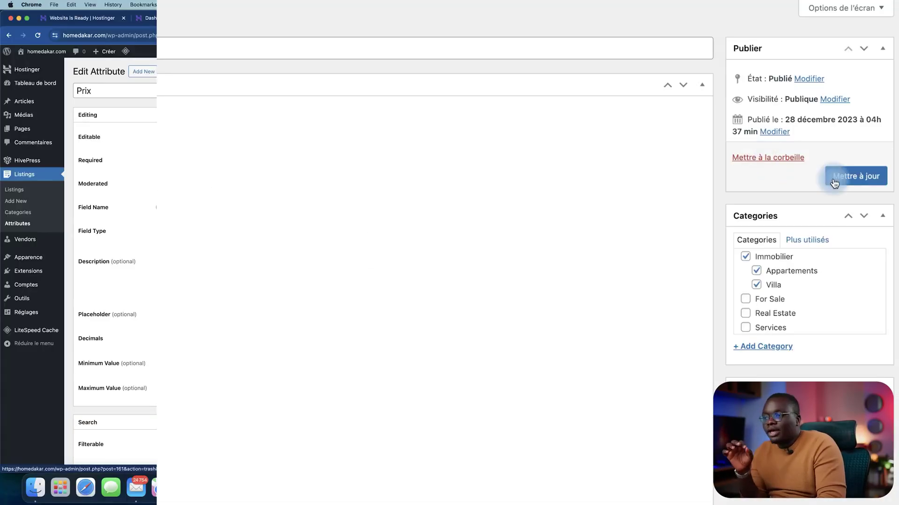
{"action": "left_click", "coordinate": [834, 182]}
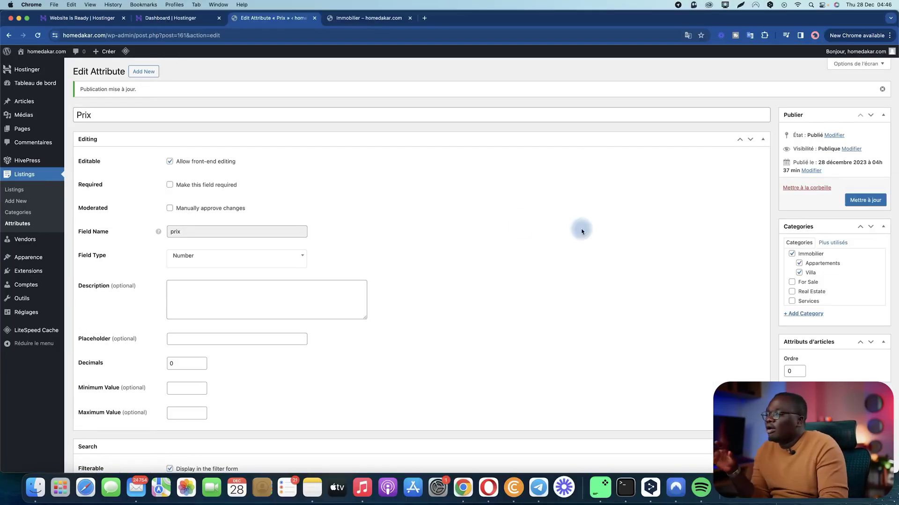
Step: Reload the public Immobilier page and try the Prix filter with a minimum of 20000 and a maximum of 20000
{"action": "left_click", "coordinate": [381, 24]}
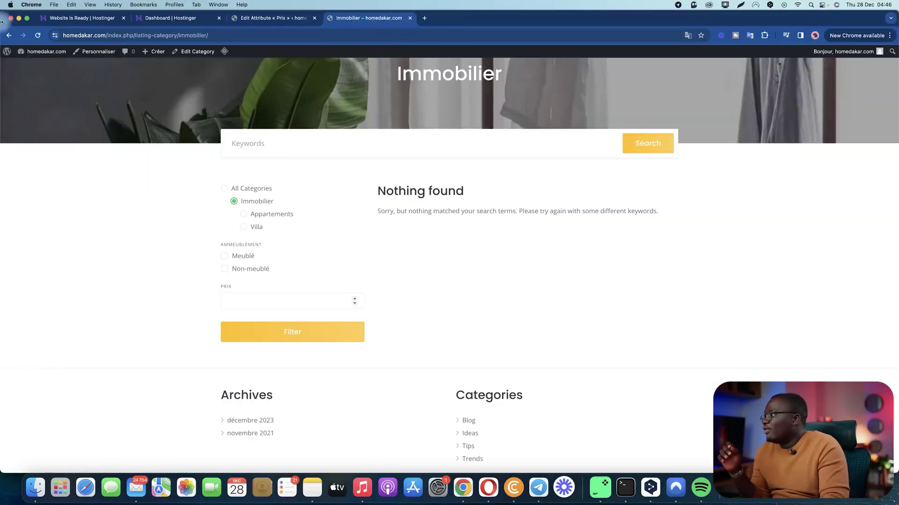
{"action": "left_click", "coordinate": [37, 35]}
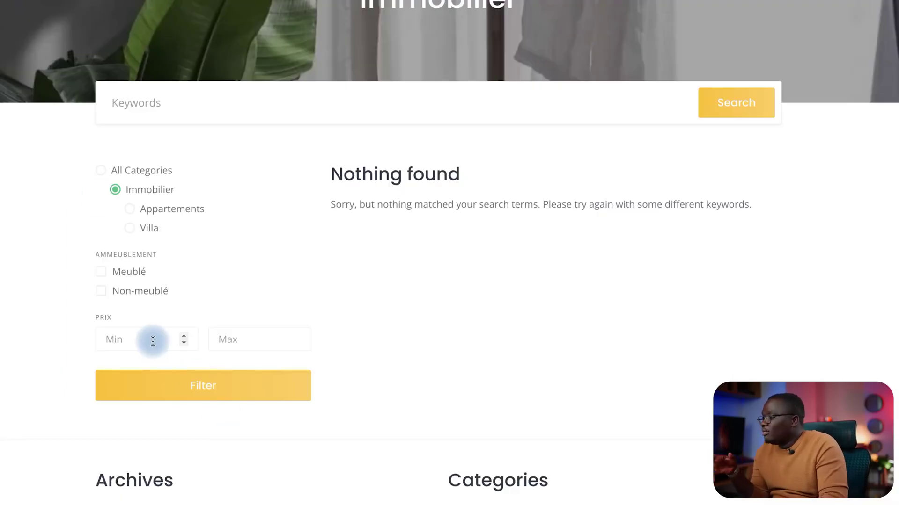
{"action": "left_click", "coordinate": [252, 341]}
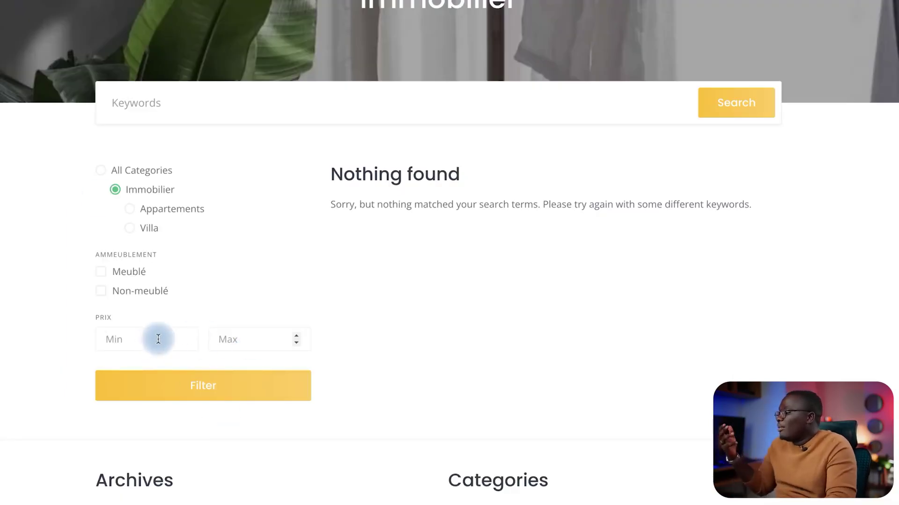
{"action": "left_click", "coordinate": [120, 335]}
{"action": "type", "text": "20000"}
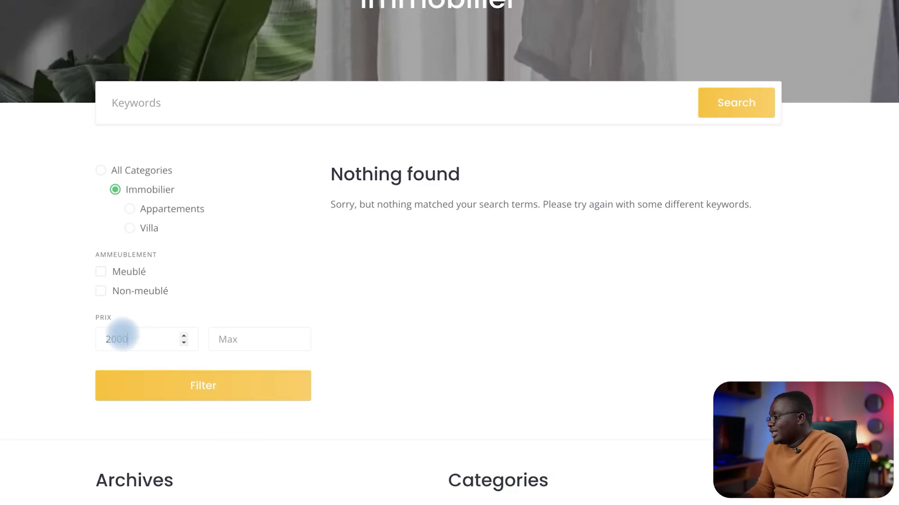
{"action": "left_click", "coordinate": [270, 347]}
{"action": "type", "text": "20000"}
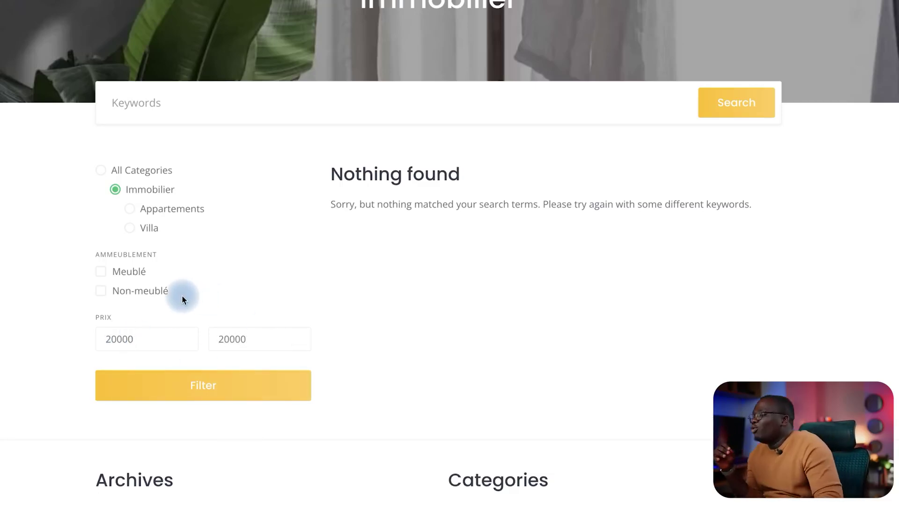
Step: Try the Meublé and Non-meublé filters and the Appartements subcategory on the Immobilier page
{"action": "left_click", "coordinate": [119, 269]}
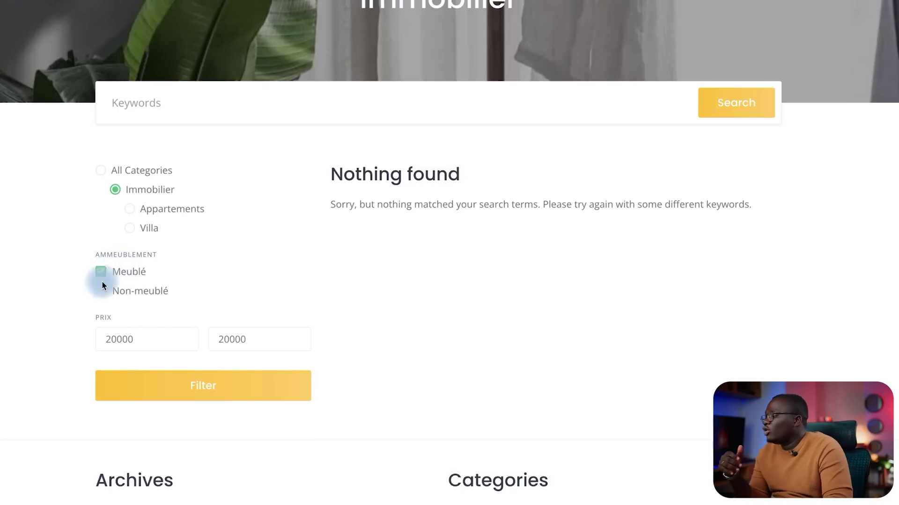
{"action": "left_click", "coordinate": [104, 290]}
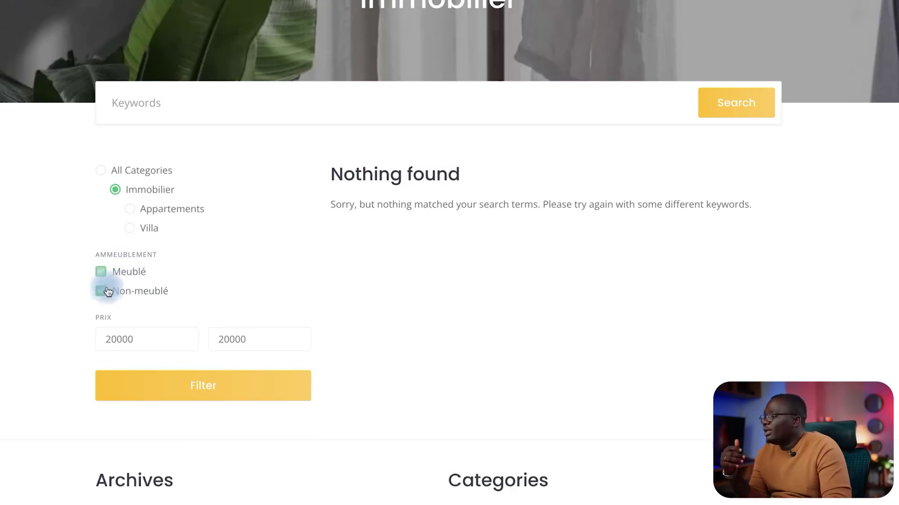
{"action": "left_click", "coordinate": [132, 211]}
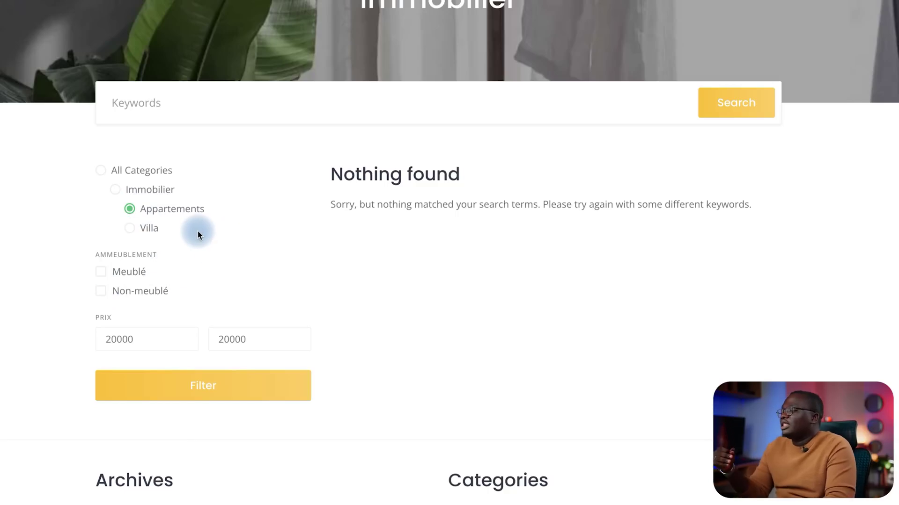
{"action": "left_click", "coordinate": [107, 278]}
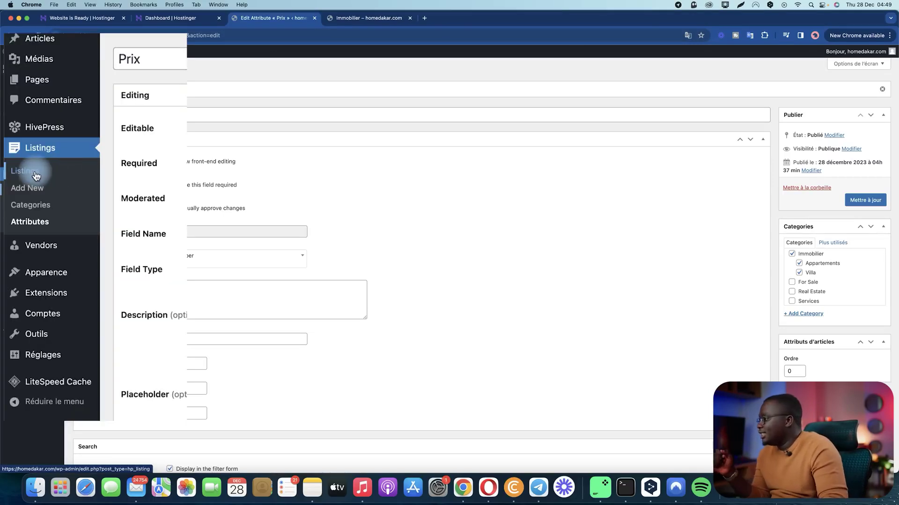
Step: Open the Stylish remodeled room listing for editing from the listings overview and open its public page in a new tab
{"action": "left_click", "coordinate": [36, 175]}
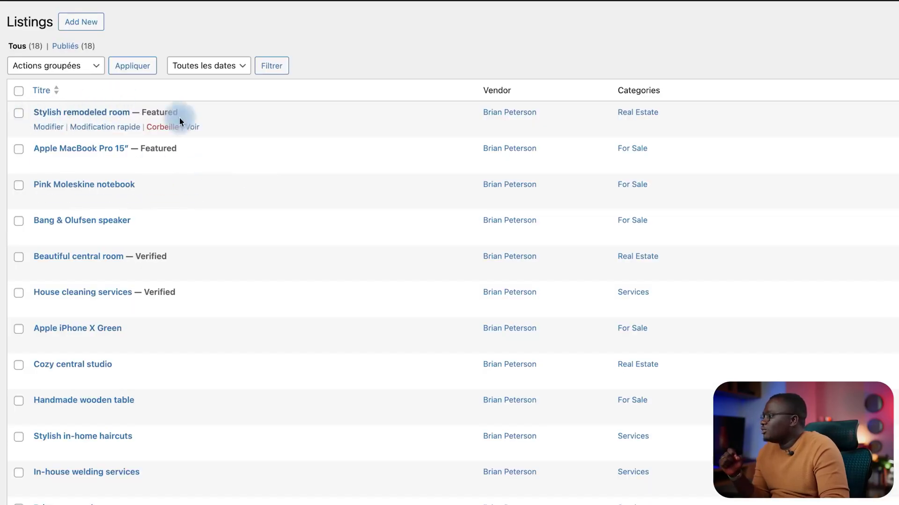
{"action": "left_click", "coordinate": [42, 128]}
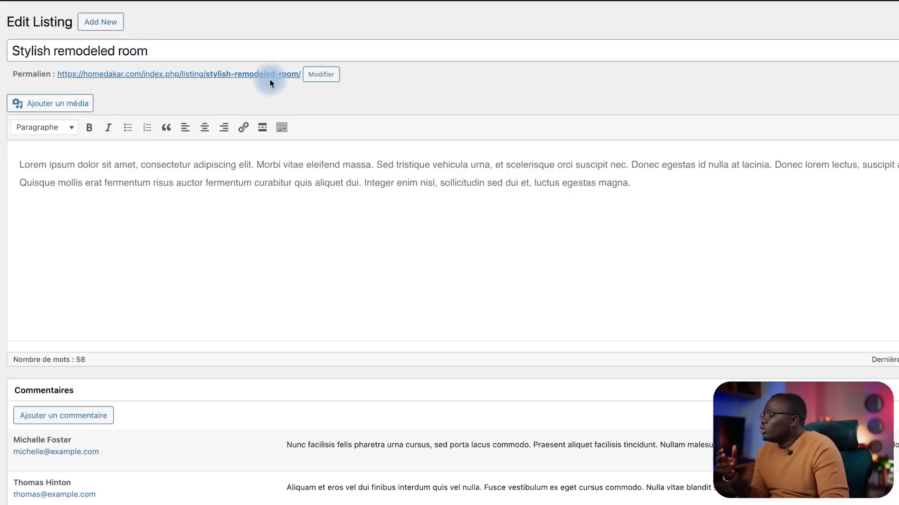
{"action": "right_click", "coordinate": [273, 75]}
{"action": "left_click", "coordinate": [438, 77]}
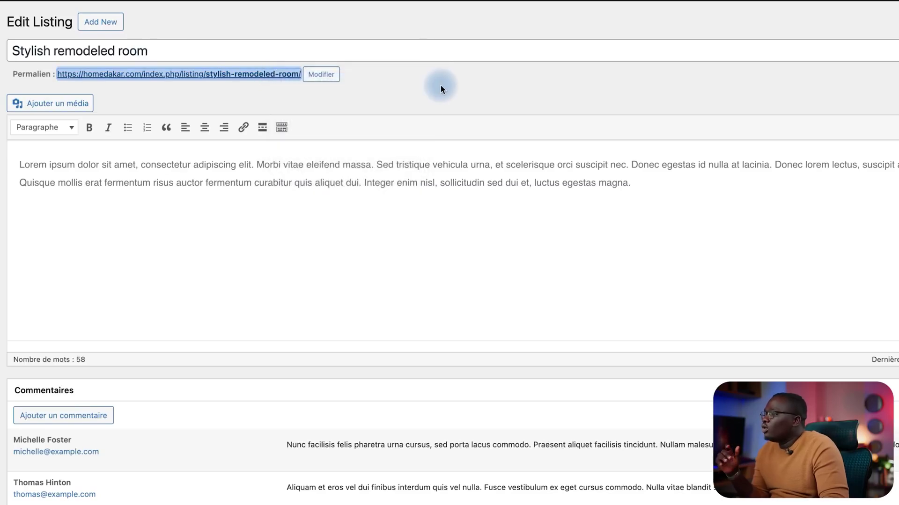
{"action": "left_click_drag", "start_coordinate": [13, 51], "coordinate": [503, 113]}
{"action": "left_click", "coordinate": [502, 109]}
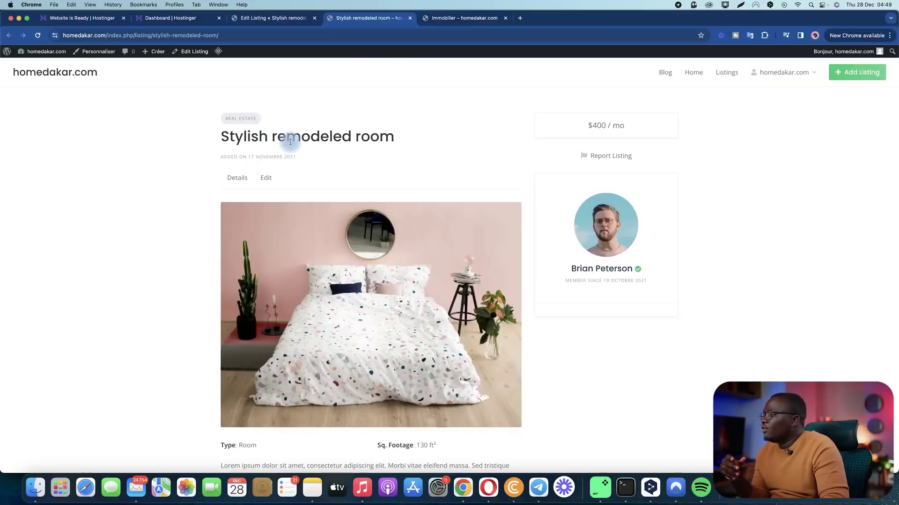
Step: Compare the listing's title, description, category and vendor between its public page and its edit form
{"action": "left_click_drag", "start_coordinate": [224, 137], "coordinate": [403, 153]}
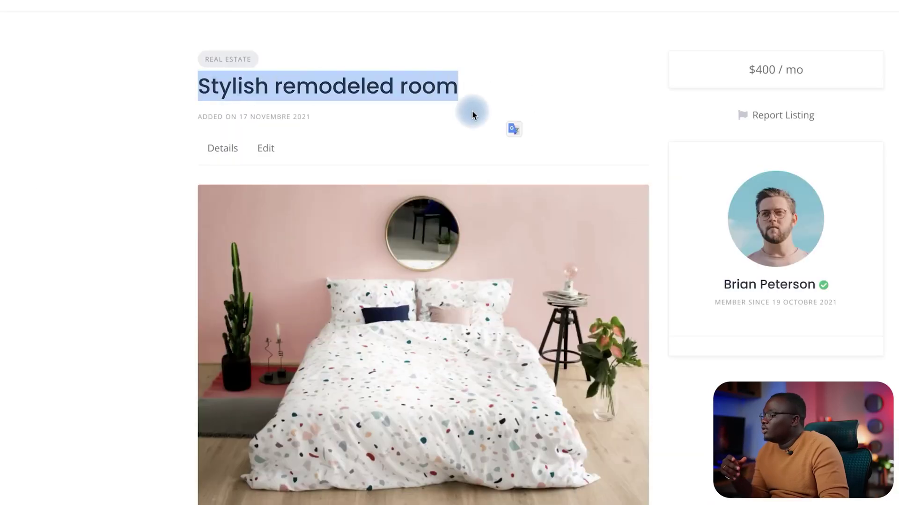
{"action": "scroll", "coordinate": [353, 301], "scroll_direction": "down", "scroll_amount": 5}
{"action": "triple_click", "coordinate": [337, 281]}
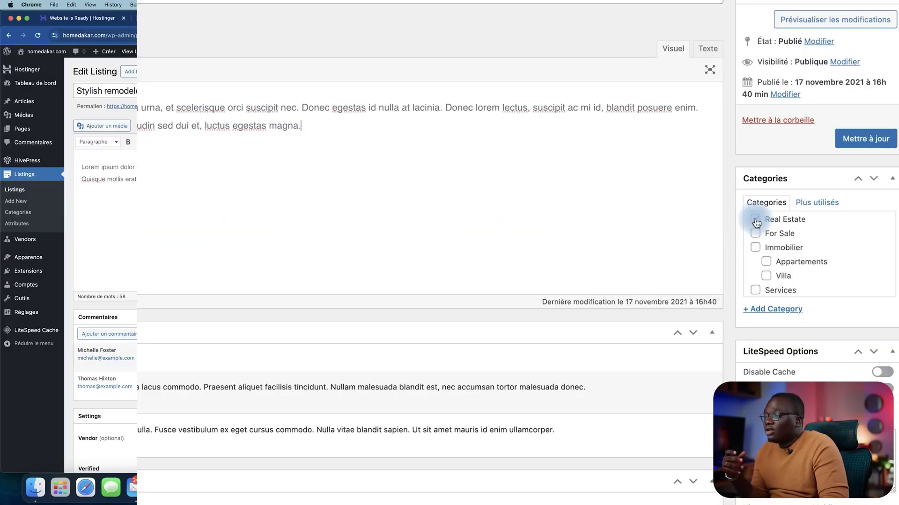
{"action": "left_click", "coordinate": [756, 220]}
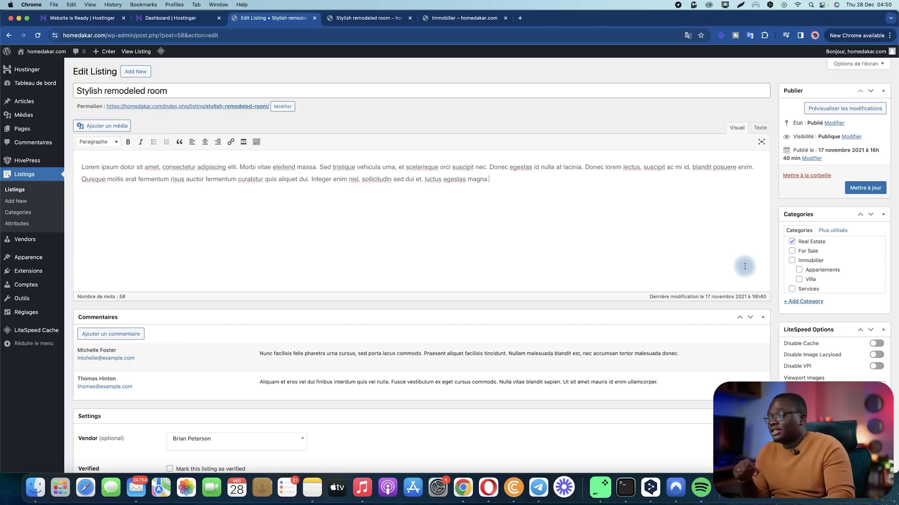
{"action": "scroll", "coordinate": [692, 231], "scroll_direction": "down", "scroll_amount": 5}
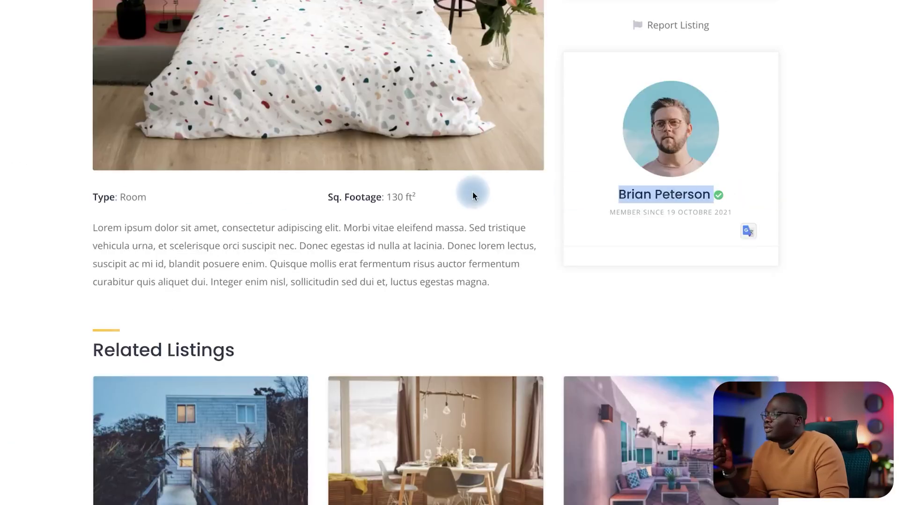
{"action": "left_click", "coordinate": [551, 197]}
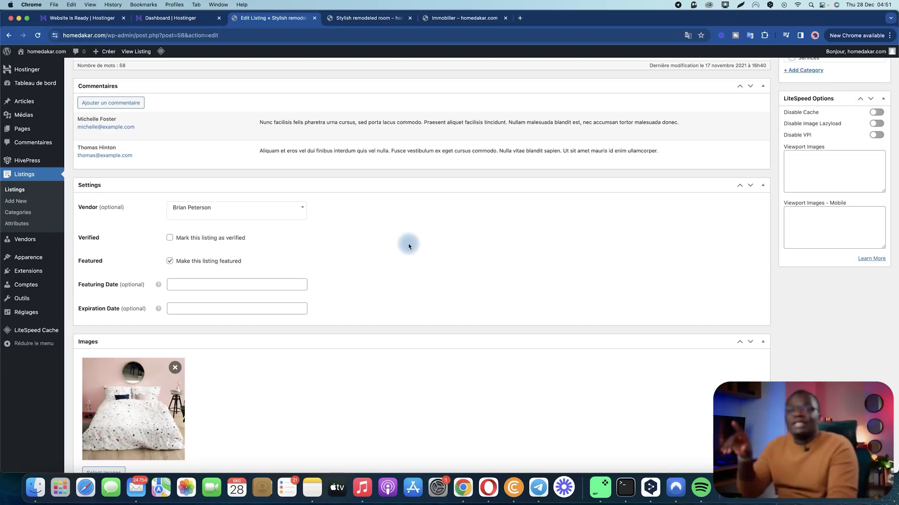
Step: Review the listing's settings, images and Rent, Type and Sq. Footage attributes in the edit form against its public page
{"action": "scroll", "coordinate": [265, 301], "scroll_direction": "down", "scroll_amount": 5}
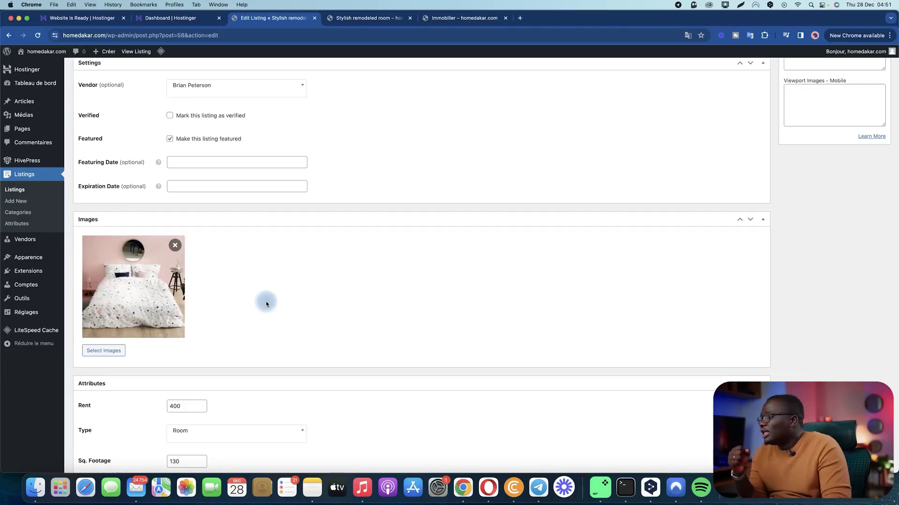
{"action": "left_click", "coordinate": [366, 18]}
{"action": "scroll", "coordinate": [372, 135], "scroll_direction": "up", "scroll_amount": 10}
{"action": "left_click", "coordinate": [281, 17]}
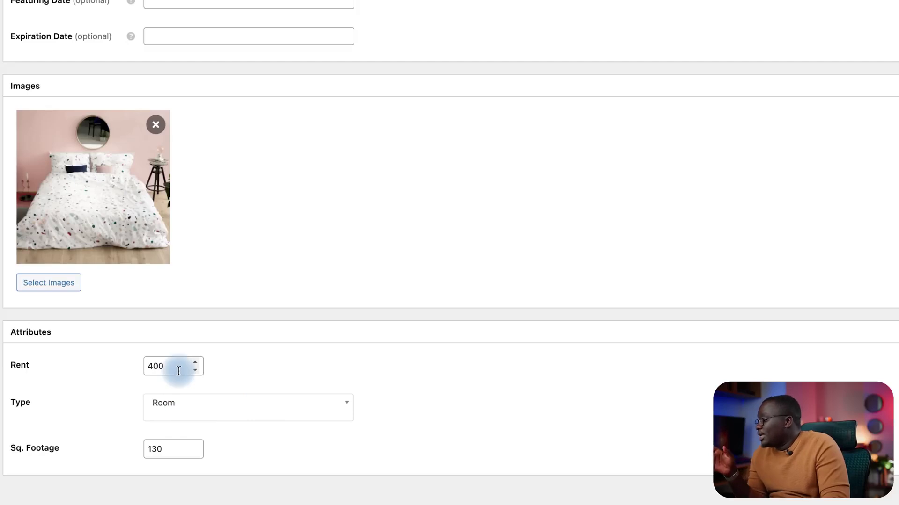
{"action": "scroll", "coordinate": [267, 353], "scroll_direction": "up", "scroll_amount": 12}
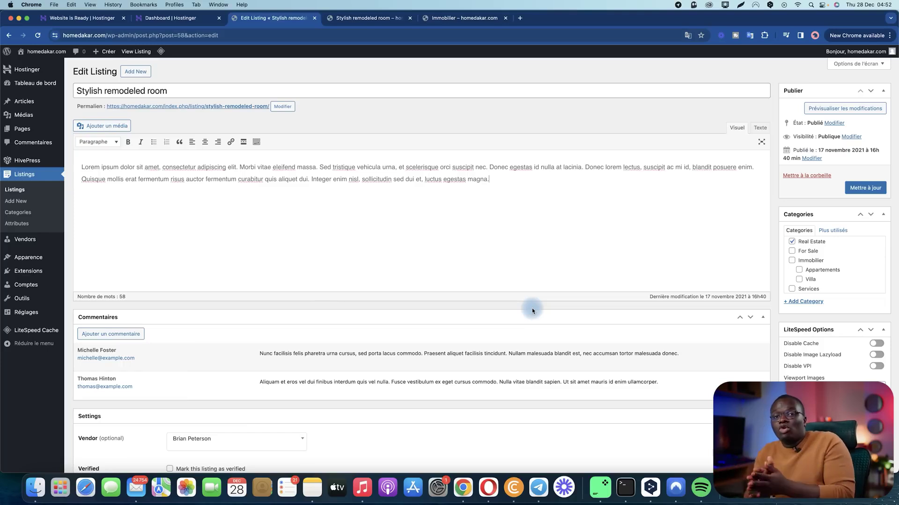
{"action": "left_click", "coordinate": [556, 266]}
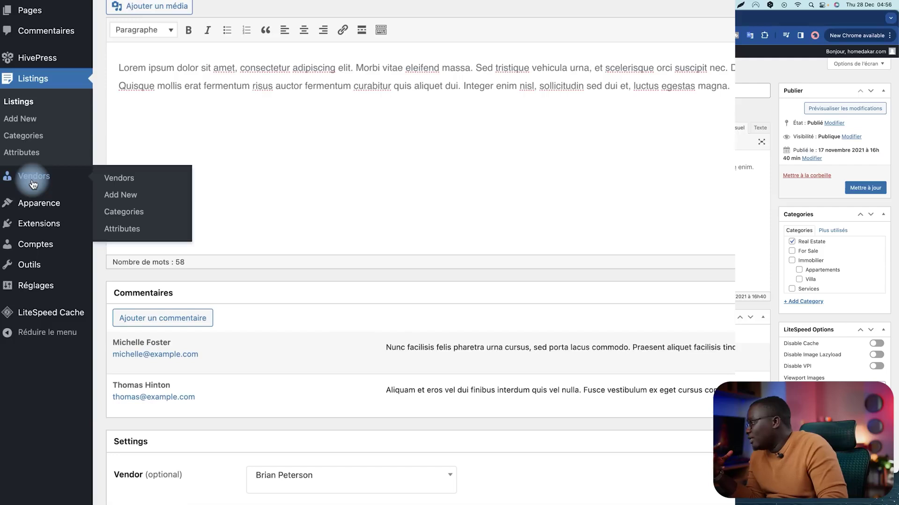
Step: Go from the vendors overview to the vendor attributes and start a new attribute titled Annonceur
{"action": "left_click", "coordinate": [21, 239]}
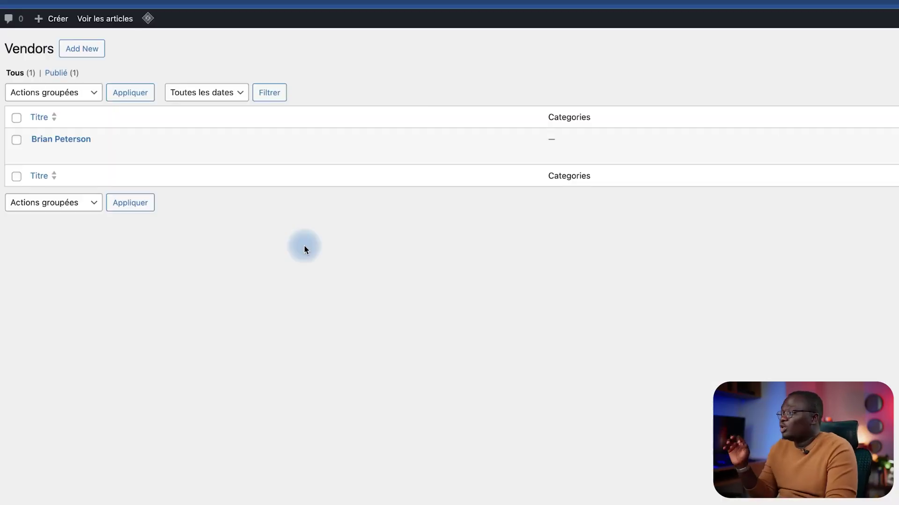
{"action": "mouse_move", "coordinate": [107, 141]}
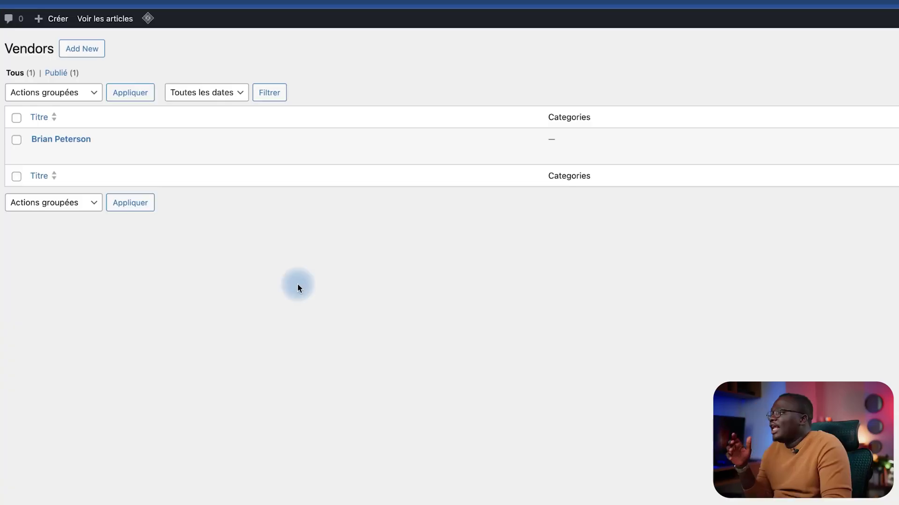
{"action": "left_click", "coordinate": [90, 49]}
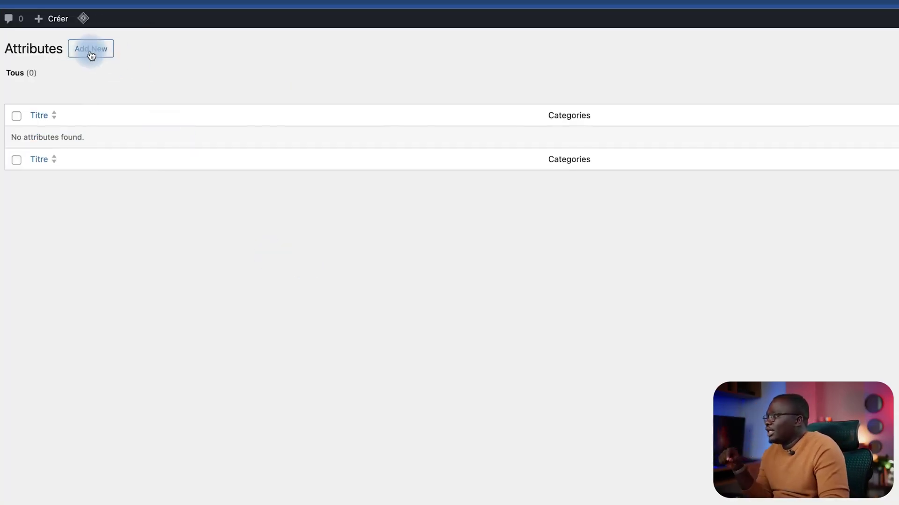
{"action": "type", "text": "Annonceur"}
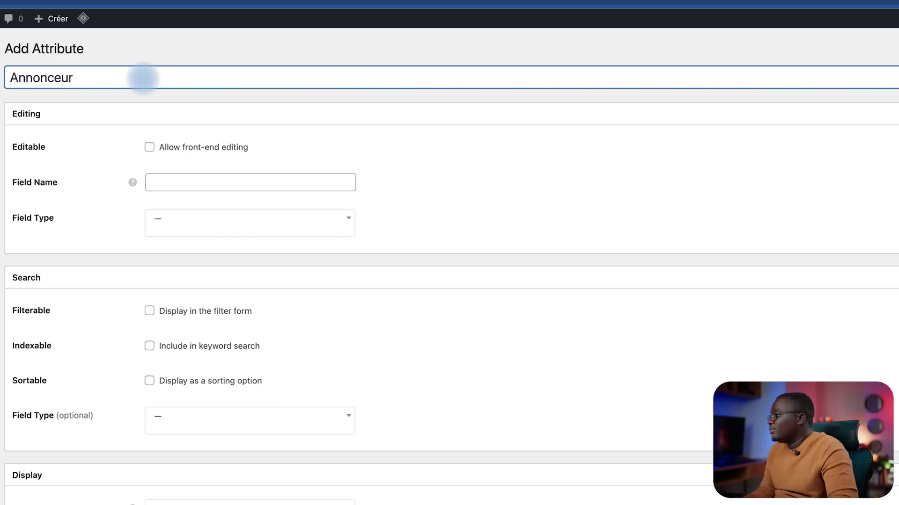
{"action": "left_click", "coordinate": [172, 100]}
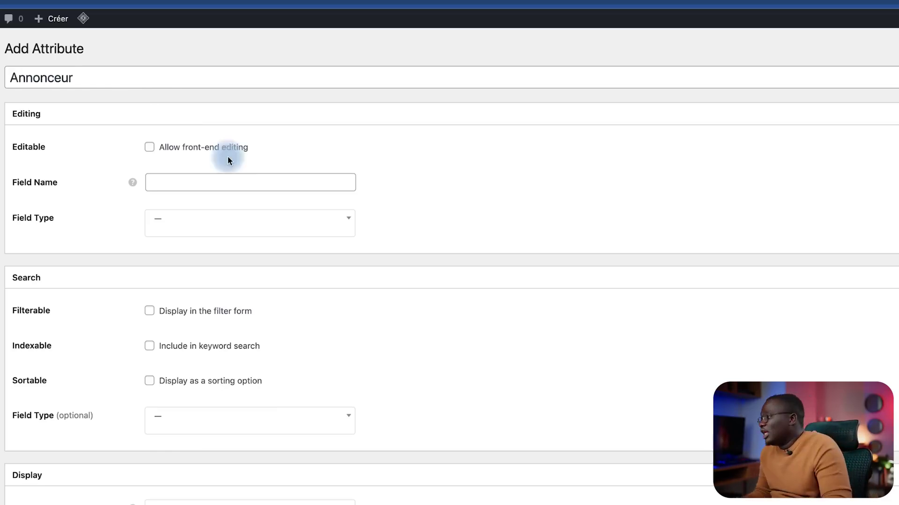
Step: Allow front-end editing for the new vendor attribute and set its field name to annonceur in lowercase
{"action": "left_click", "coordinate": [150, 148]}
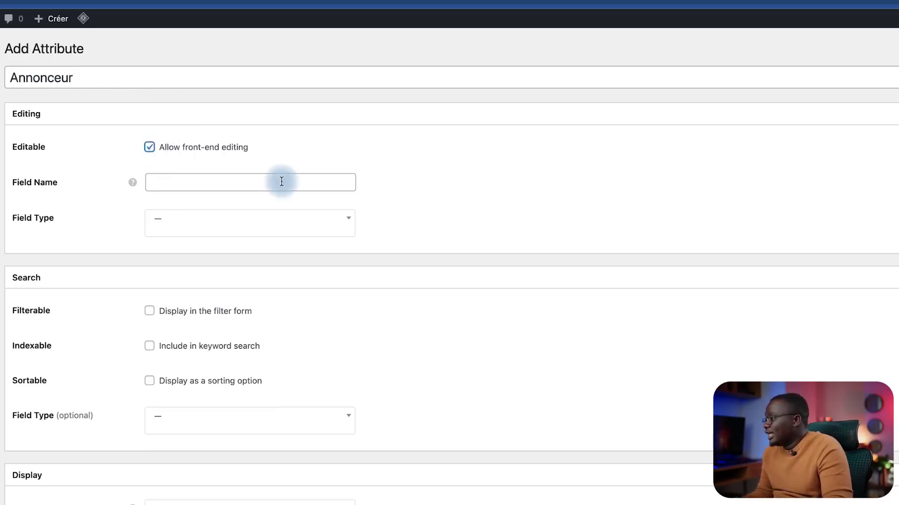
{"action": "left_click", "coordinate": [159, 188]}
{"action": "type", "text": "Annonceur"}
{"action": "left_click", "coordinate": [326, 182]}
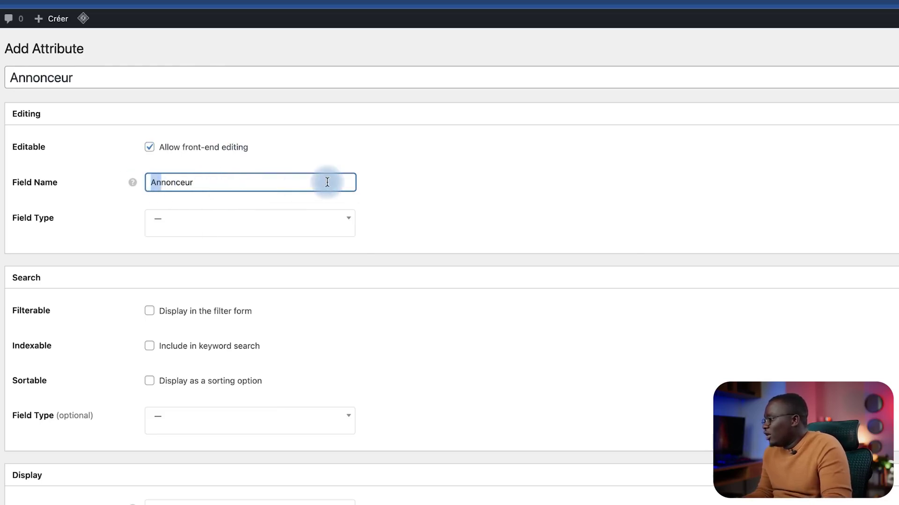
{"action": "key", "text": "Home"}
{"action": "key", "text": "Delete"}
{"action": "type", "text": "a"}
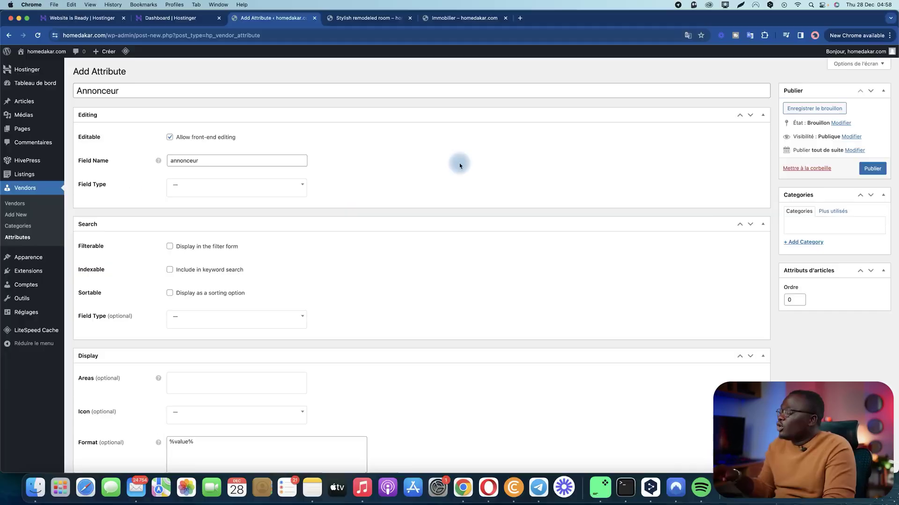
{"action": "left_click", "coordinate": [471, 312]}
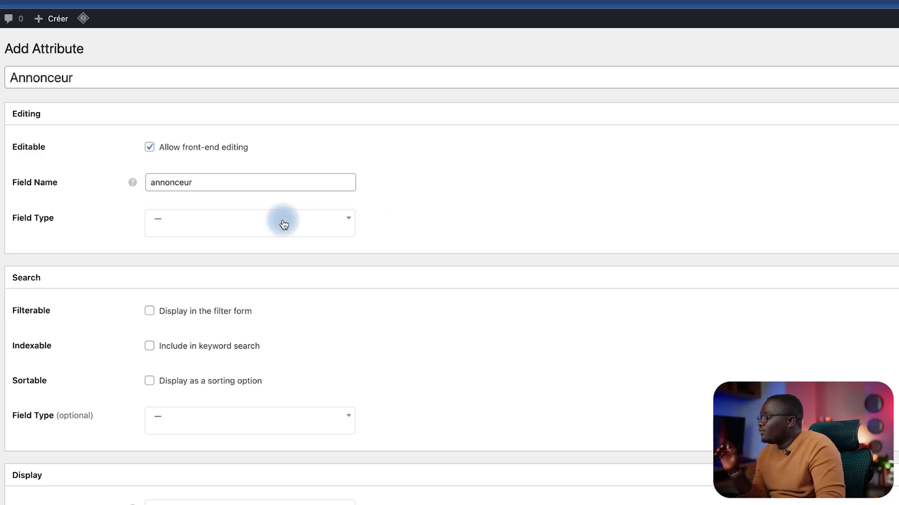
Step: Set the editing field type of the Annonceur attribute to Radio Buttons
{"action": "left_click", "coordinate": [258, 186]}
{"action": "scroll", "coordinate": [272, 239], "scroll_direction": "down", "scroll_amount": 3}
{"action": "scroll", "coordinate": [262, 320], "scroll_direction": "down", "scroll_amount": 5}
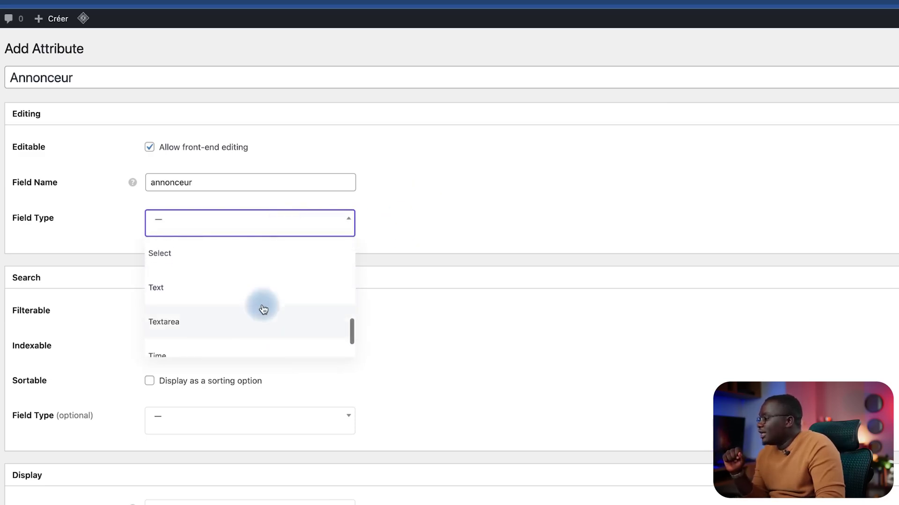
{"action": "scroll", "coordinate": [250, 290], "scroll_direction": "up", "scroll_amount": 2}
{"action": "left_click", "coordinate": [237, 273]}
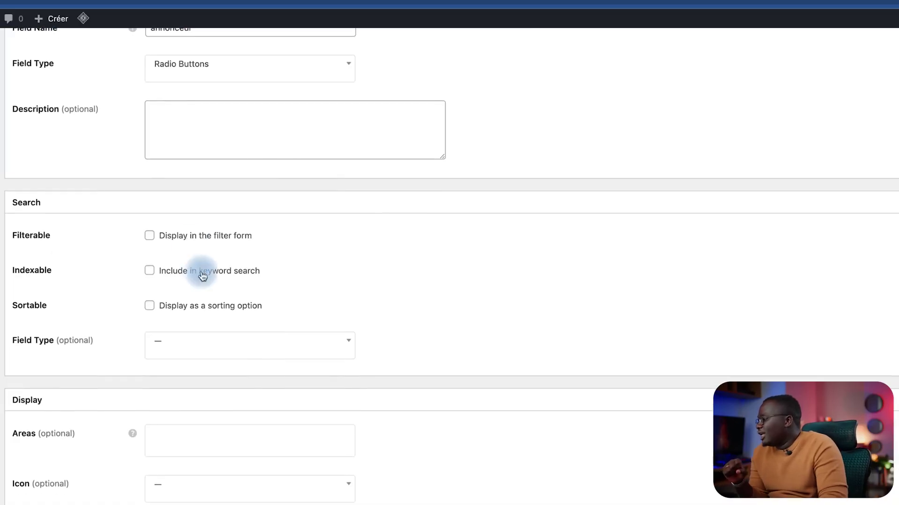
Step: Make the attribute filterable, indexable and sortable with Radio Buttons as its search field type, and publish it
{"action": "left_click", "coordinate": [150, 235]}
{"action": "left_click", "coordinate": [150, 271]}
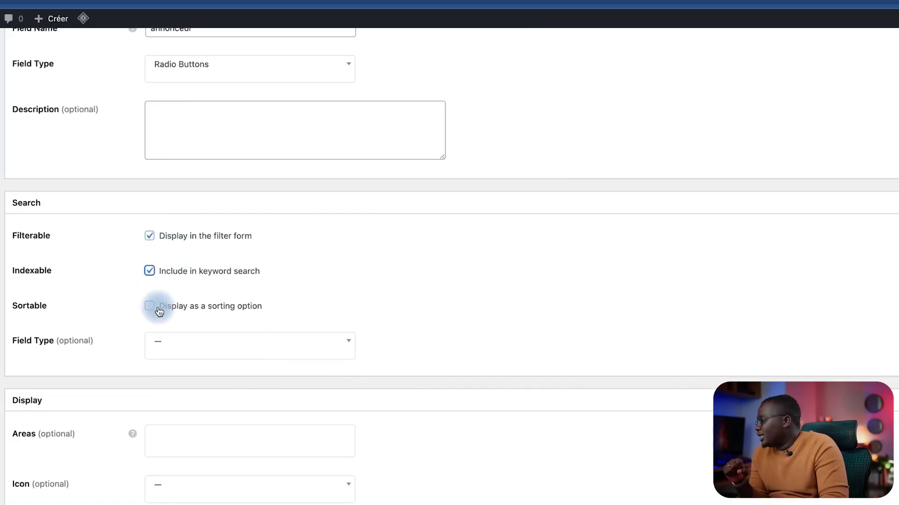
{"action": "left_click", "coordinate": [149, 305]}
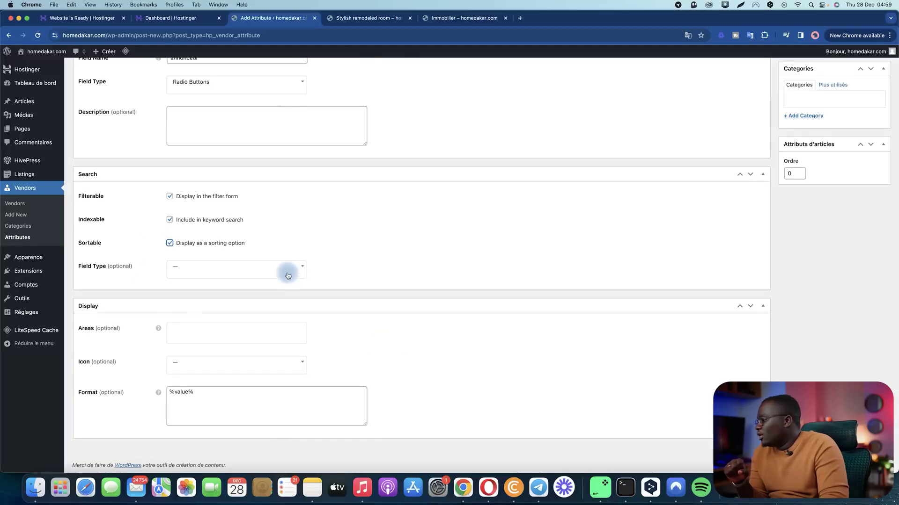
{"action": "left_click", "coordinate": [275, 342]}
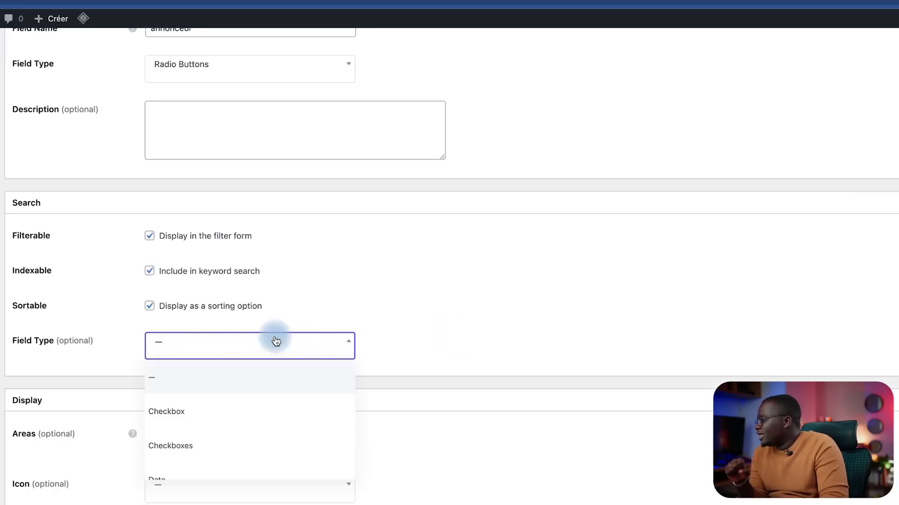
{"action": "scroll", "coordinate": [279, 433], "scroll_direction": "down", "scroll_amount": 3}
{"action": "scroll", "coordinate": [300, 415], "scroll_direction": "down", "scroll_amount": 1}
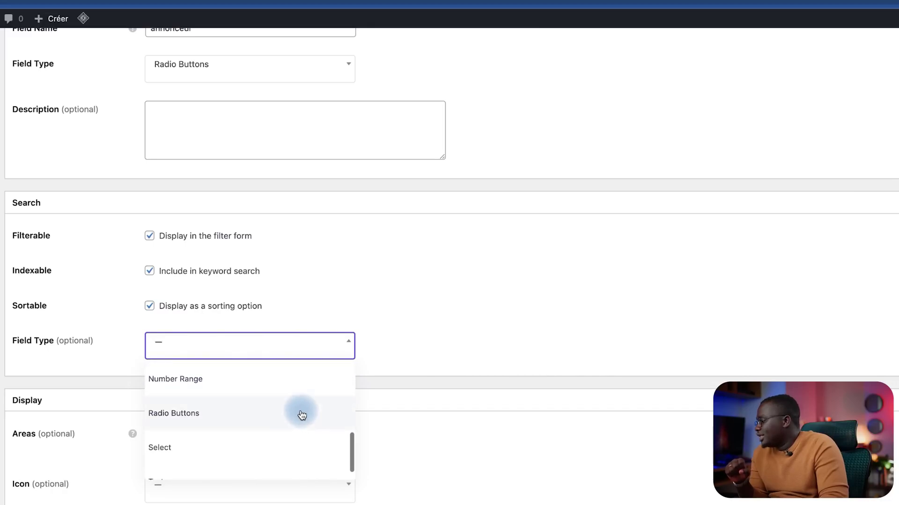
{"action": "left_click", "coordinate": [245, 423]}
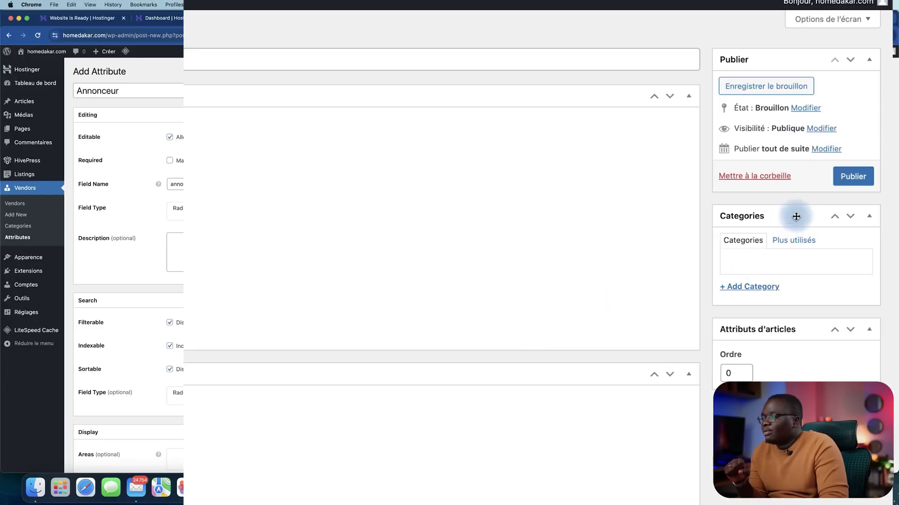
{"action": "left_click", "coordinate": [853, 178]}
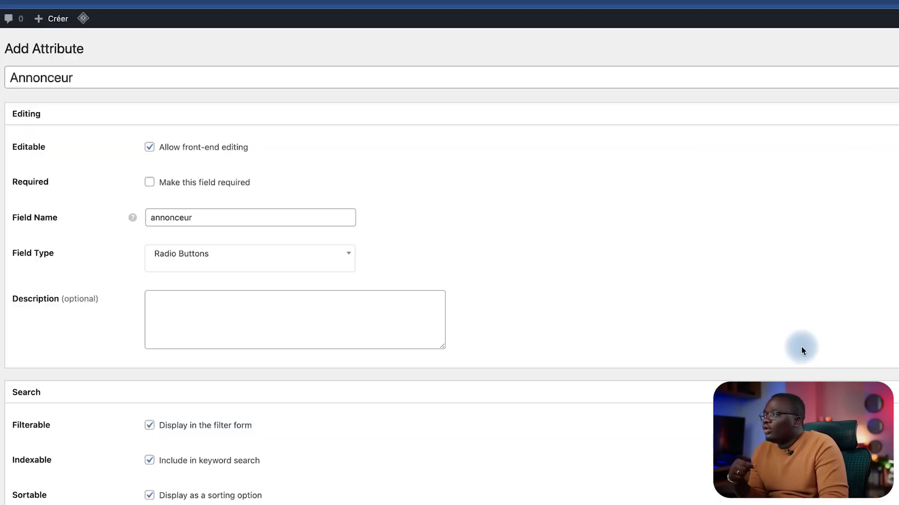
Step: Add the options Particulier, Agence and Courtier to the Annonceur attribute
{"action": "scroll", "coordinate": [519, 415], "scroll_direction": "down", "scroll_amount": 2}
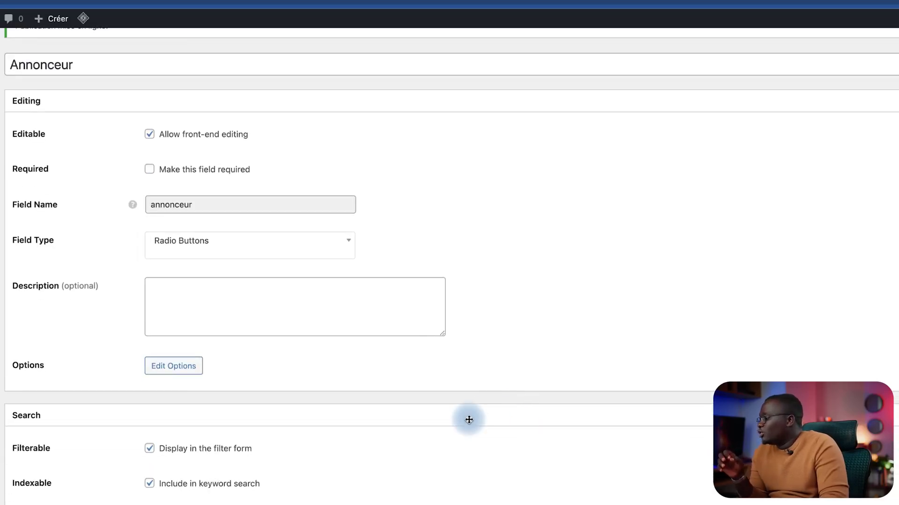
{"action": "left_click", "coordinate": [188, 372]}
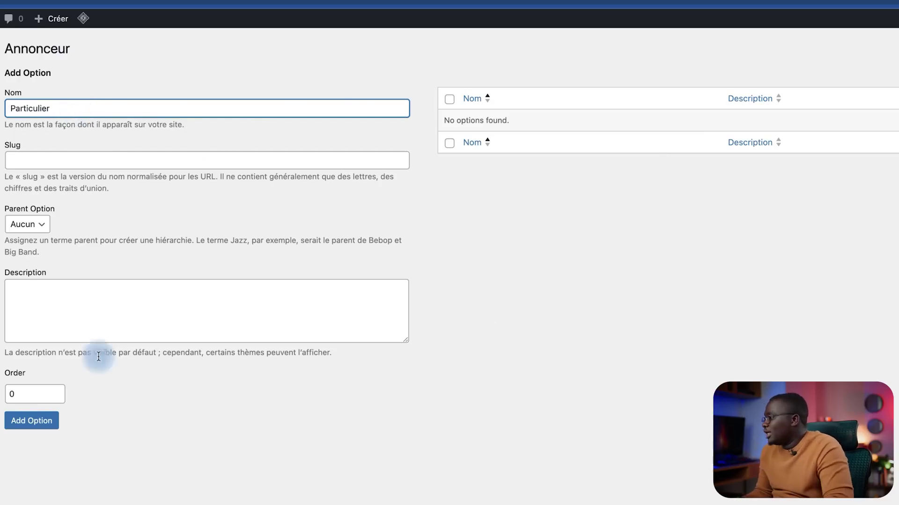
{"action": "left_click", "coordinate": [43, 422]}
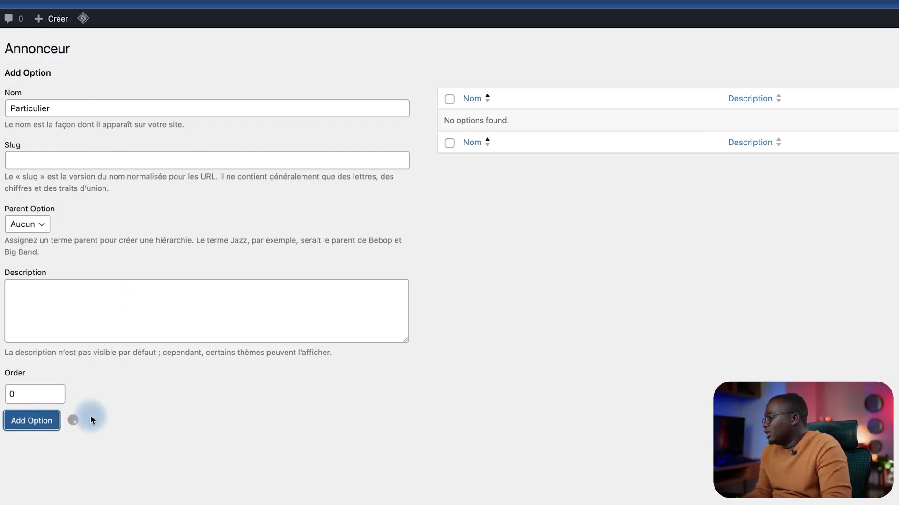
{"action": "left_click", "coordinate": [37, 145]}
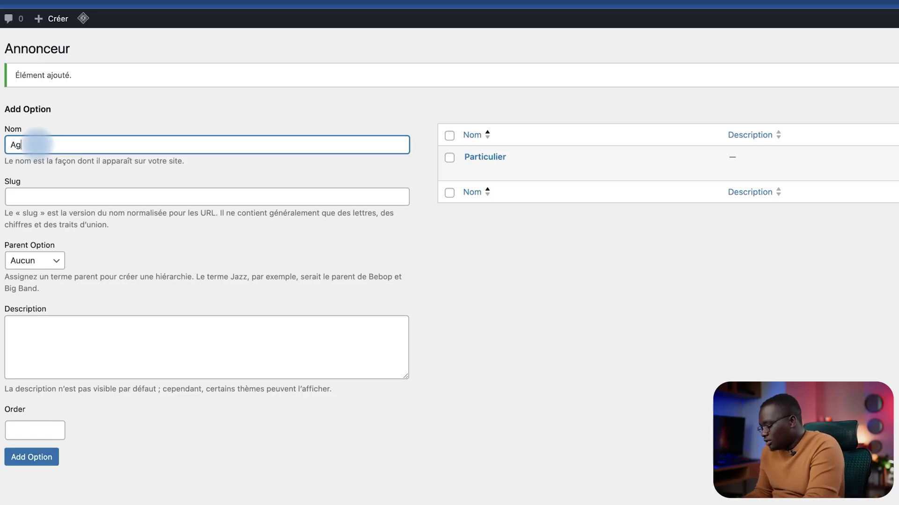
{"action": "left_click", "coordinate": [29, 457]}
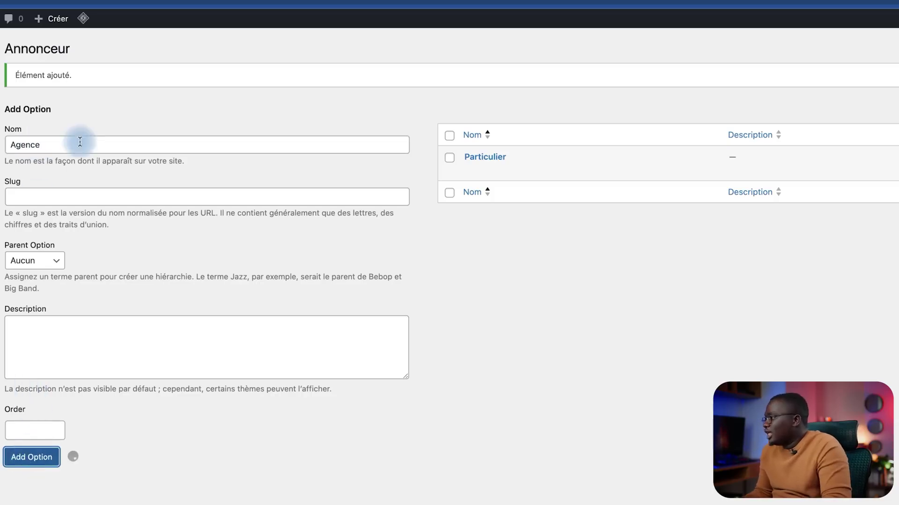
{"action": "left_click", "coordinate": [51, 147]}
{"action": "type", "text": "Courtier"}
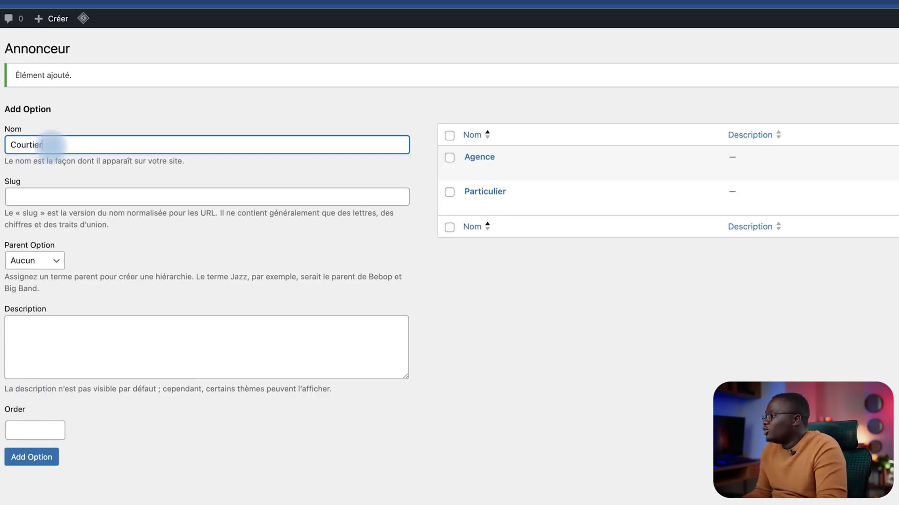
{"action": "left_click", "coordinate": [31, 457]}
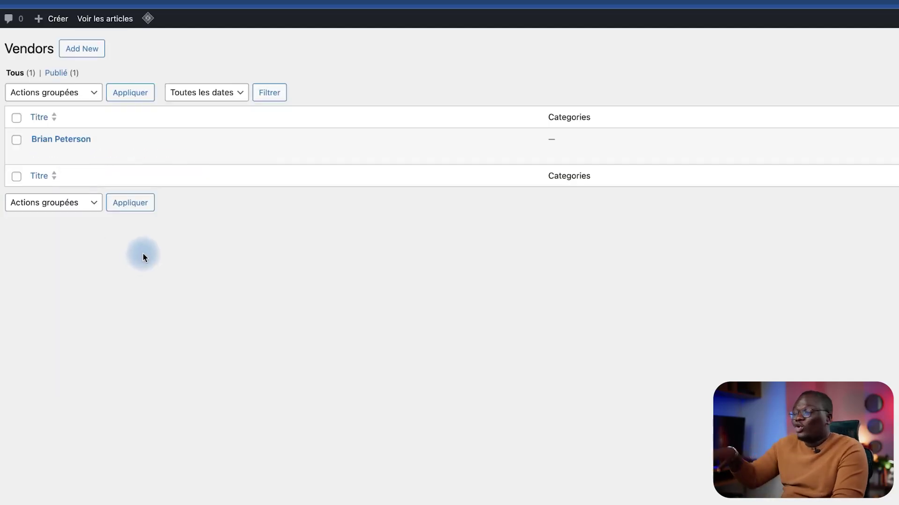
Step: Open the existing vendor for editing, set its Annonceur attribute to Particulier and update the vendor
{"action": "mouse_move", "coordinate": [48, 160]}
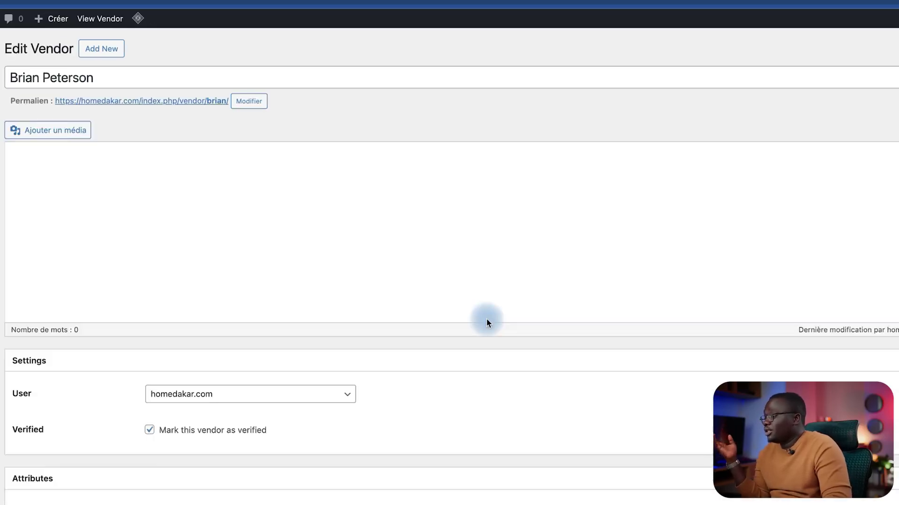
{"action": "scroll", "coordinate": [319, 322], "scroll_direction": "down", "scroll_amount": 4}
{"action": "left_click", "coordinate": [161, 397]}
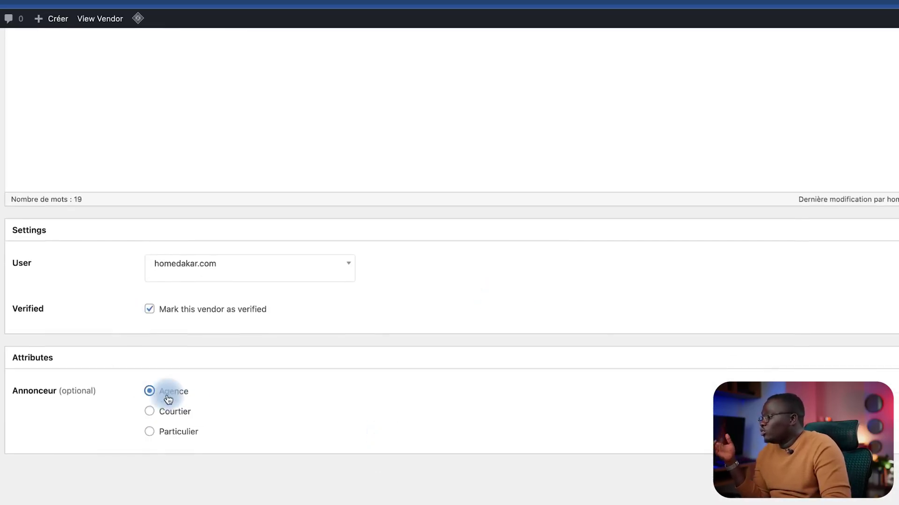
{"action": "left_click", "coordinate": [163, 420]}
{"action": "left_click", "coordinate": [153, 437]}
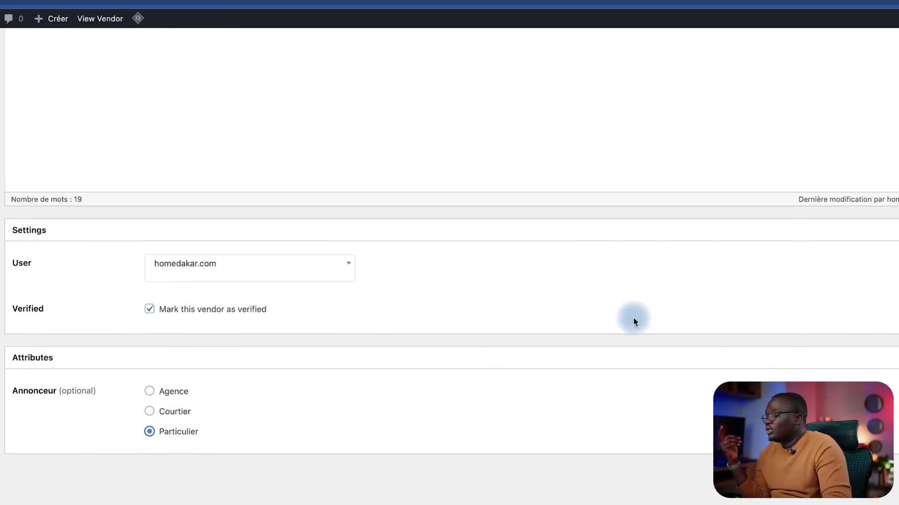
{"action": "scroll", "coordinate": [633, 318], "scroll_direction": "up", "scroll_amount": 1}
{"action": "left_click", "coordinate": [842, 214]}
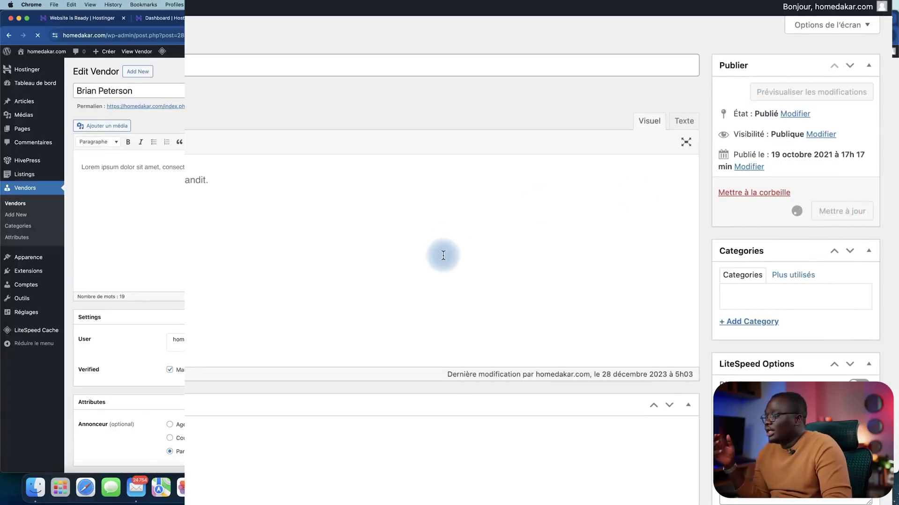
{"action": "scroll", "coordinate": [422, 253], "scroll_direction": "down", "scroll_amount": 6}
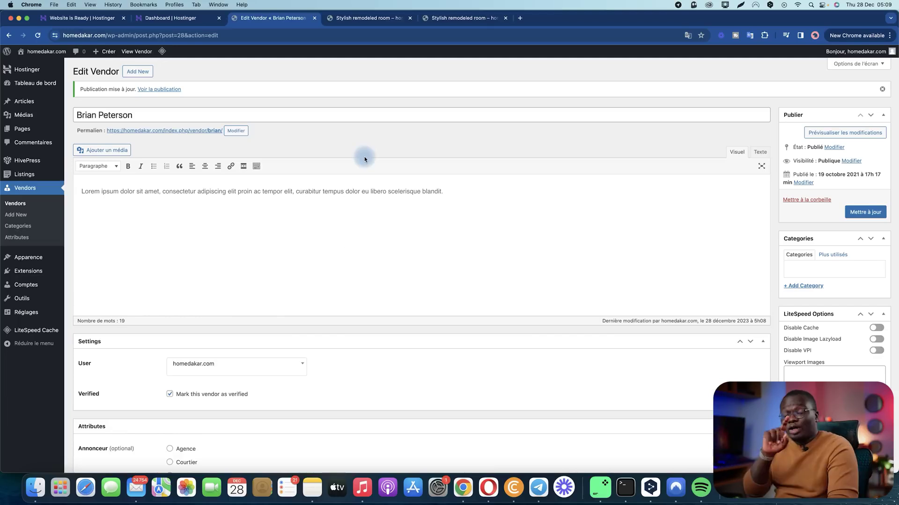
Step: Create a new page titled Annonceur, dismissing the block editor welcome guide, and publish it
{"action": "mouse_move", "coordinate": [12, 132]}
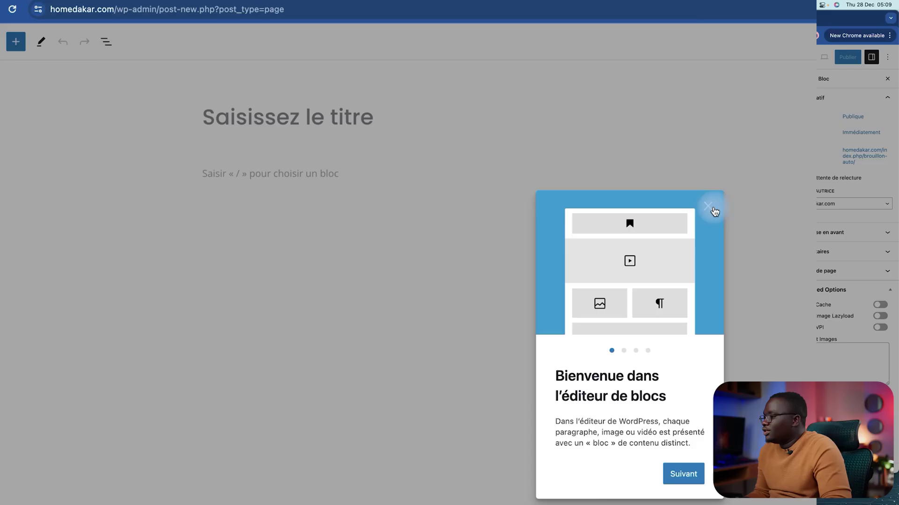
{"action": "left_click", "coordinate": [711, 206]}
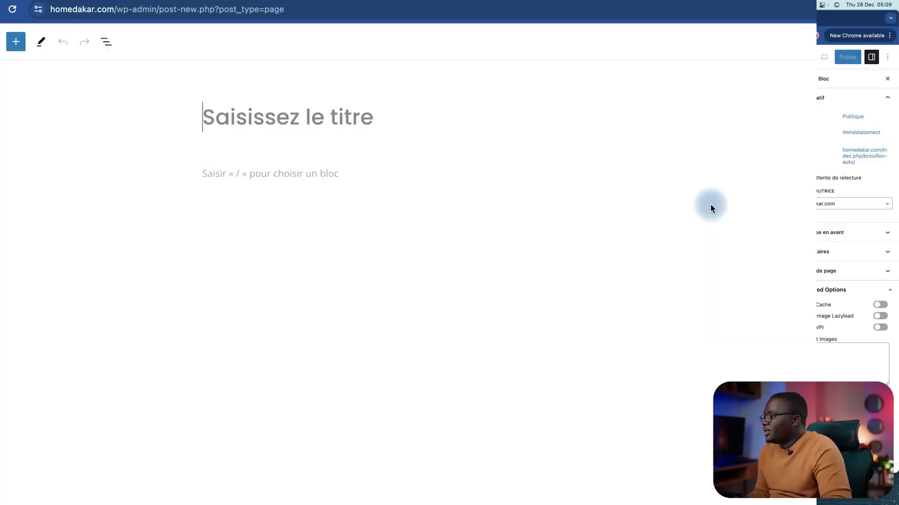
{"action": "left_click", "coordinate": [309, 122]}
{"action": "type", "text": "Annonceur"}
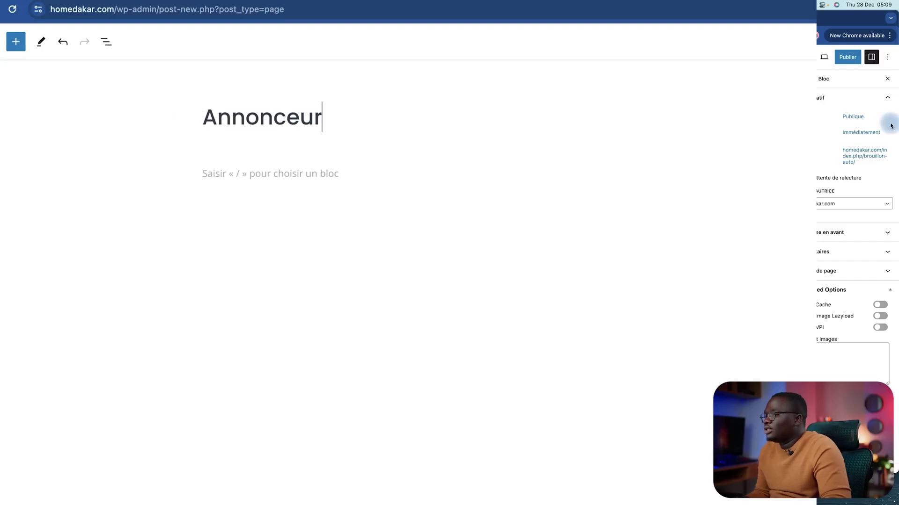
{"action": "left_click", "coordinate": [857, 59]}
{"action": "left_click", "coordinate": [752, 36]}
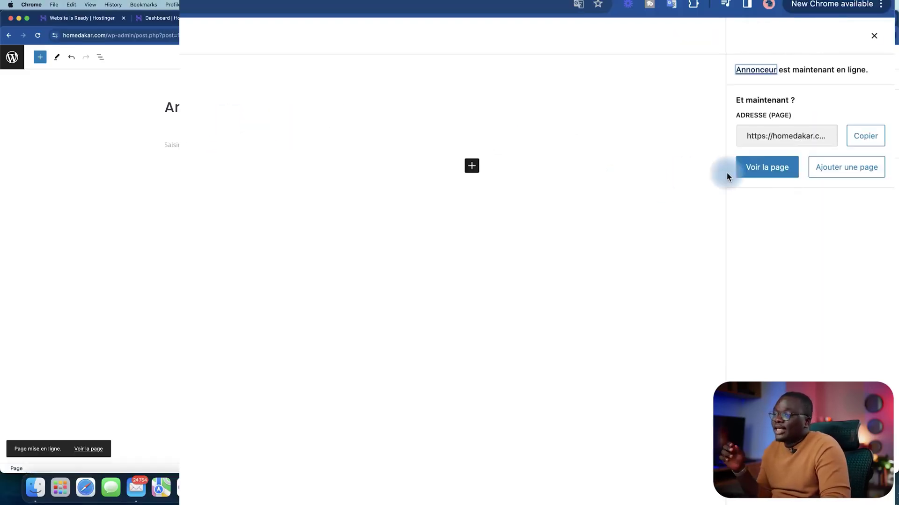
Step: View the published Annonceur page and open the WordPress dashboard from it in a new tab
{"action": "left_click", "coordinate": [759, 173]}
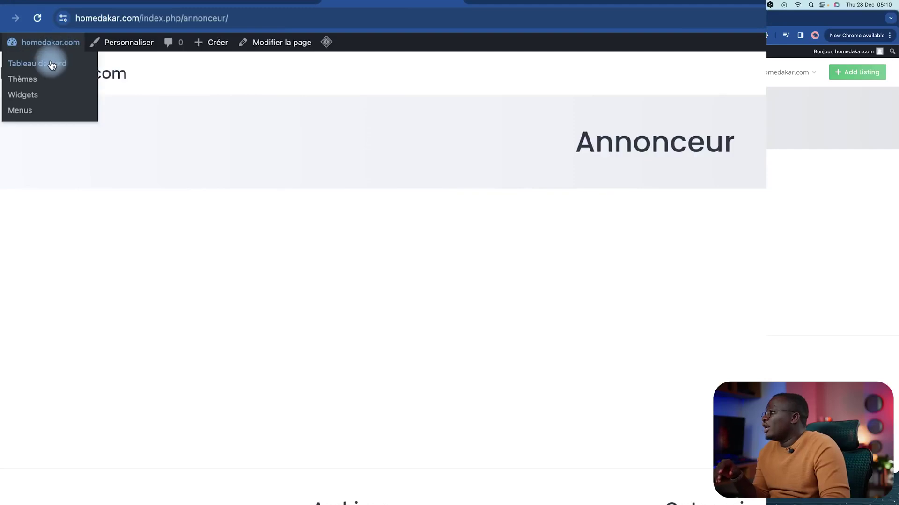
{"action": "right_click", "coordinate": [51, 64]}
{"action": "left_click", "coordinate": [70, 70]}
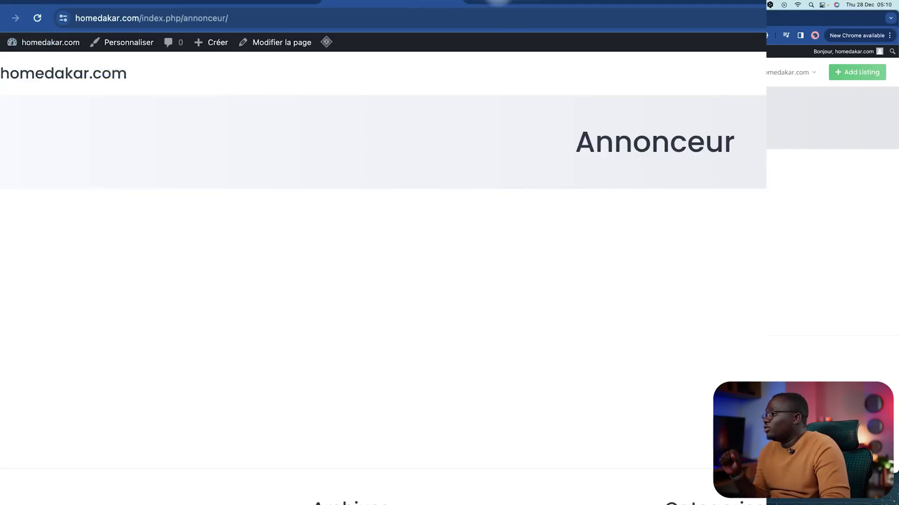
{"action": "left_click", "coordinate": [497, 1]}
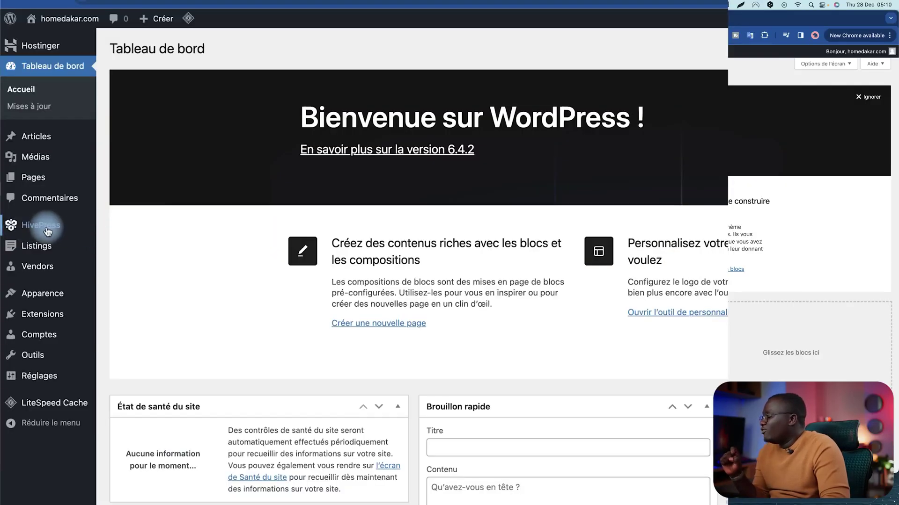
Step: Select Annonceur as the vendors page in the HivePress vendor settings
{"action": "left_click", "coordinate": [115, 227]}
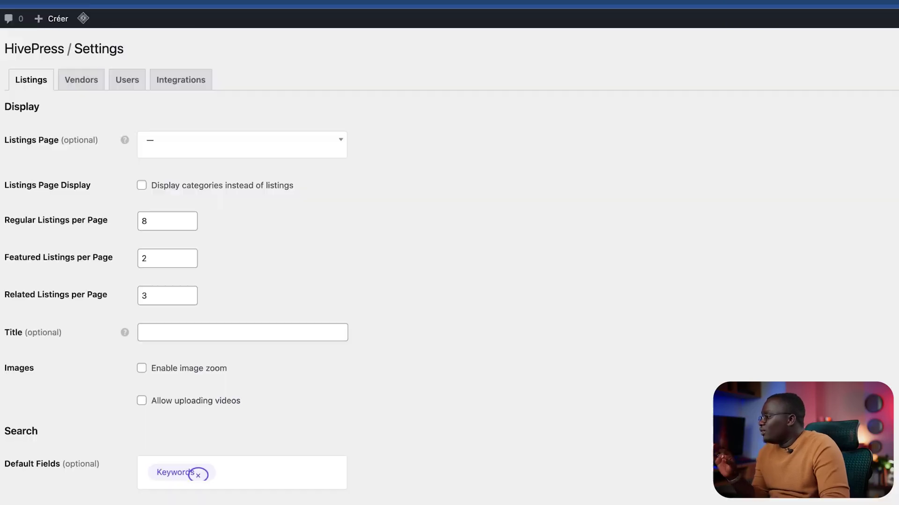
{"action": "left_click", "coordinate": [87, 82]}
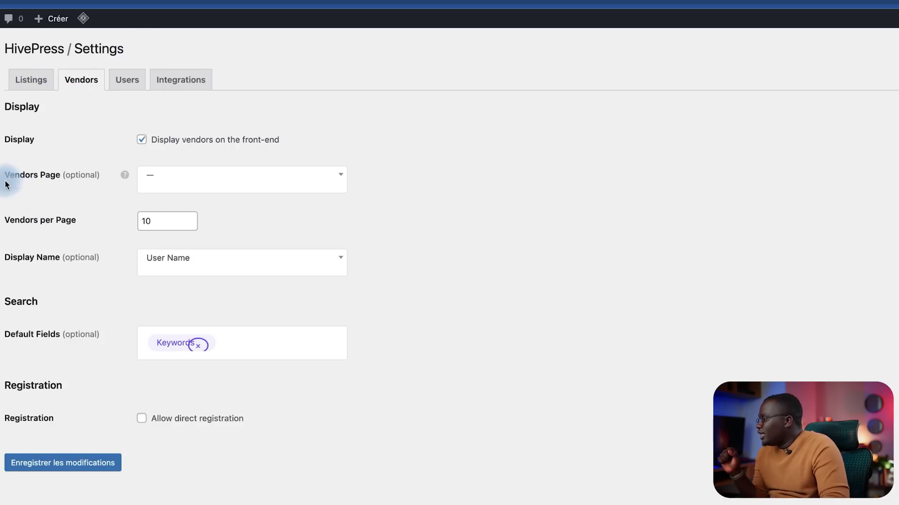
{"action": "left_click", "coordinate": [334, 185]}
{"action": "scroll", "coordinate": [231, 290], "scroll_direction": "down", "scroll_amount": 2}
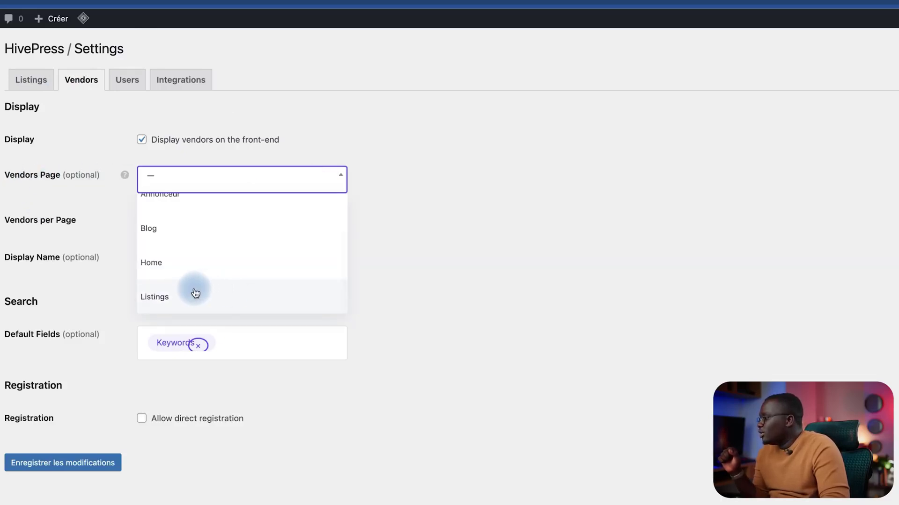
{"action": "scroll", "coordinate": [195, 293], "scroll_direction": "up", "scroll_amount": 2}
{"action": "left_click", "coordinate": [181, 246]}
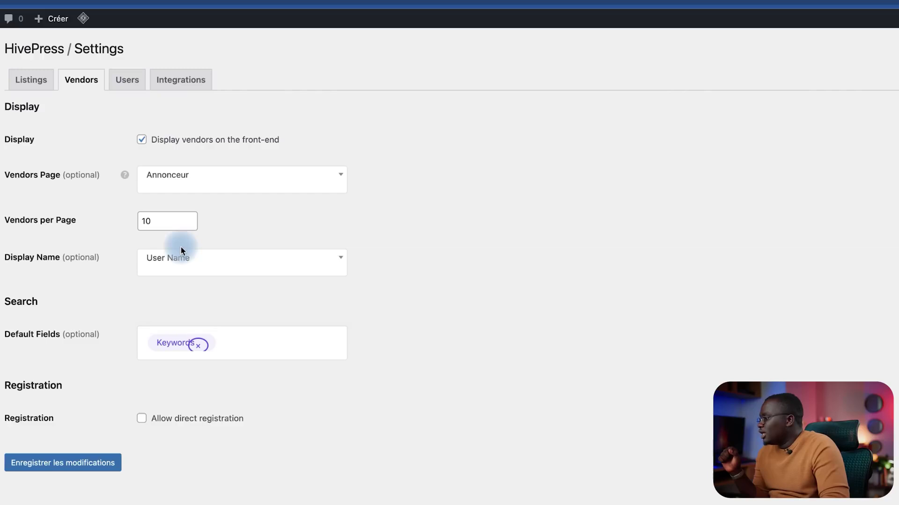
Step: Save the HivePress vendor settings and reload the live Annonceur page
{"action": "left_click", "coordinate": [63, 464]}
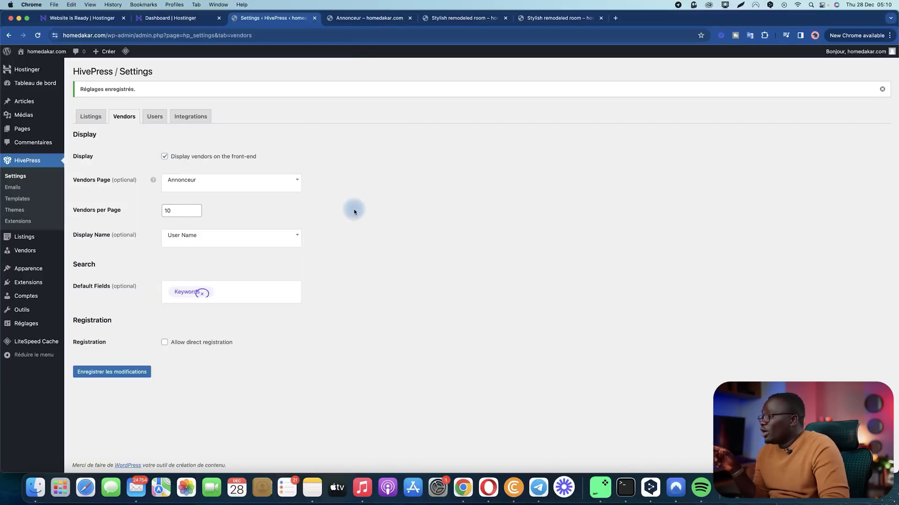
{"action": "left_click", "coordinate": [355, 19]}
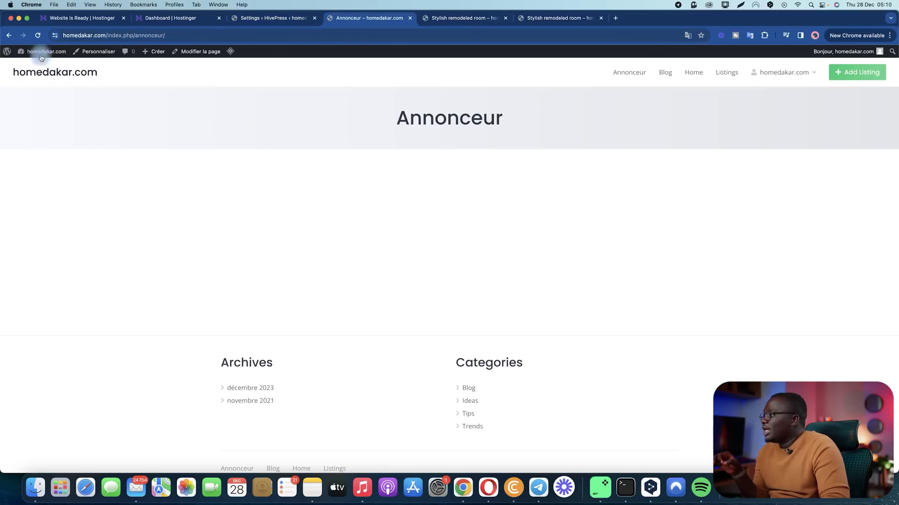
{"action": "left_click", "coordinate": [39, 38]}
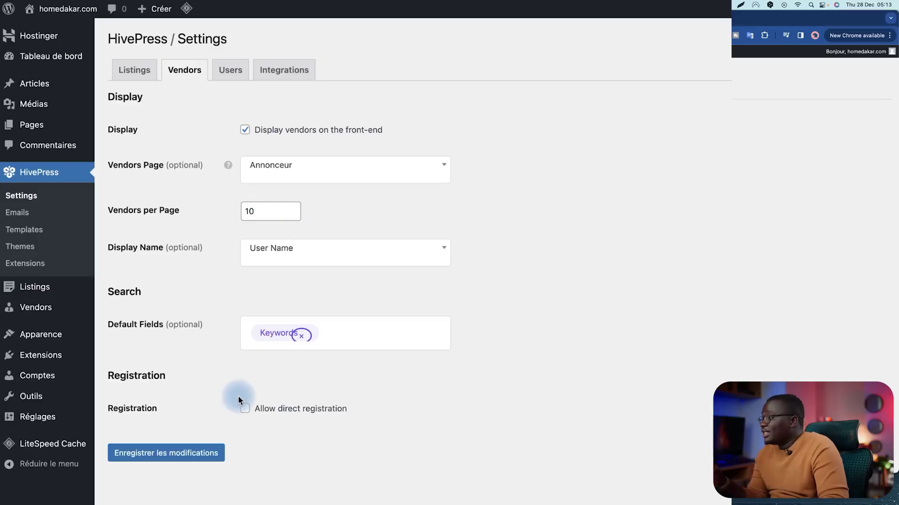
Step: Open the list of site pages, check the Annonceur page's Vendors Page label and view that page on the live site
{"action": "left_click", "coordinate": [177, 74]}
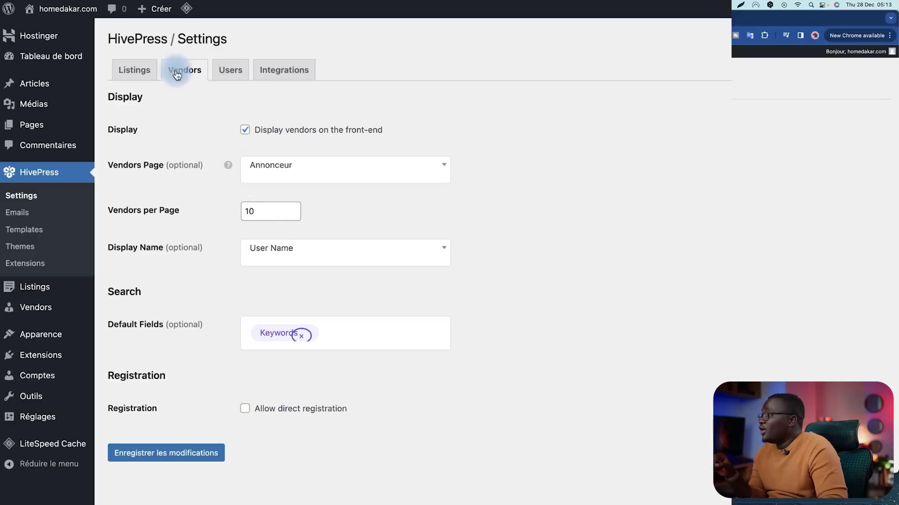
{"action": "mouse_move", "coordinate": [23, 126]}
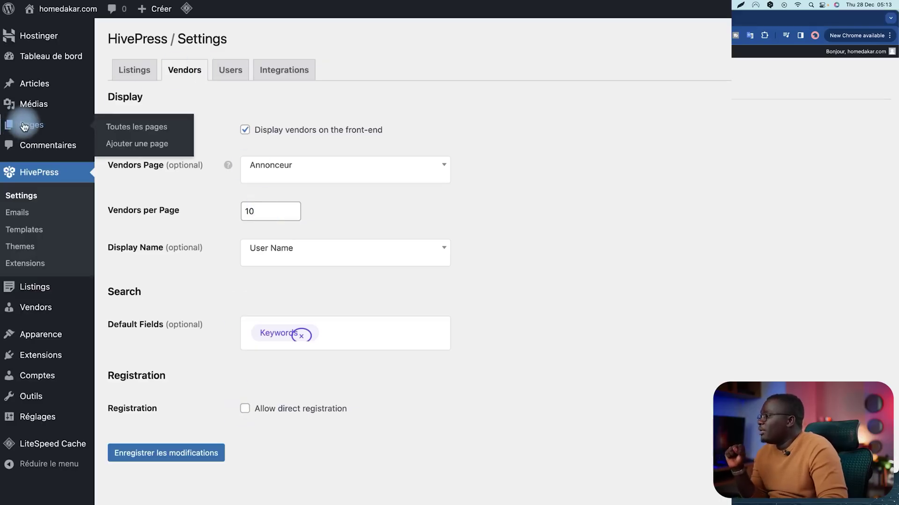
{"action": "left_click", "coordinate": [24, 125]}
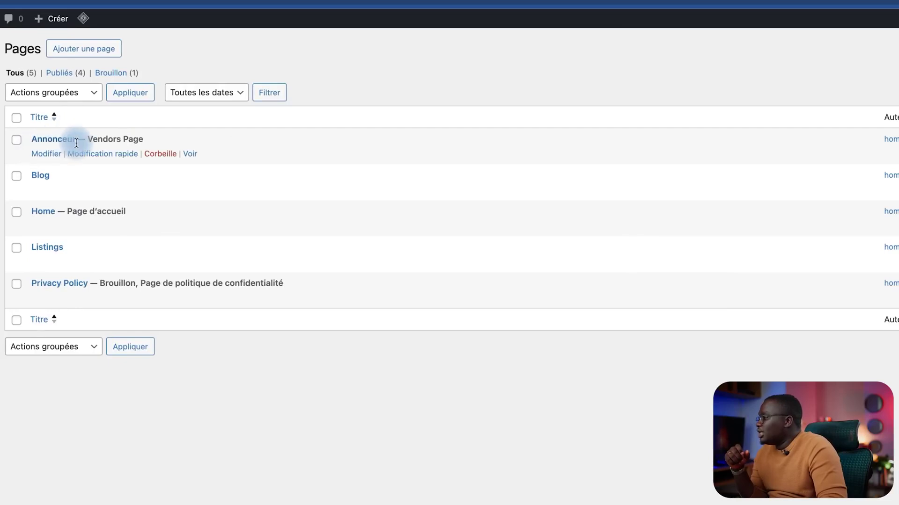
{"action": "left_click_drag", "start_coordinate": [87, 139], "coordinate": [169, 140]}
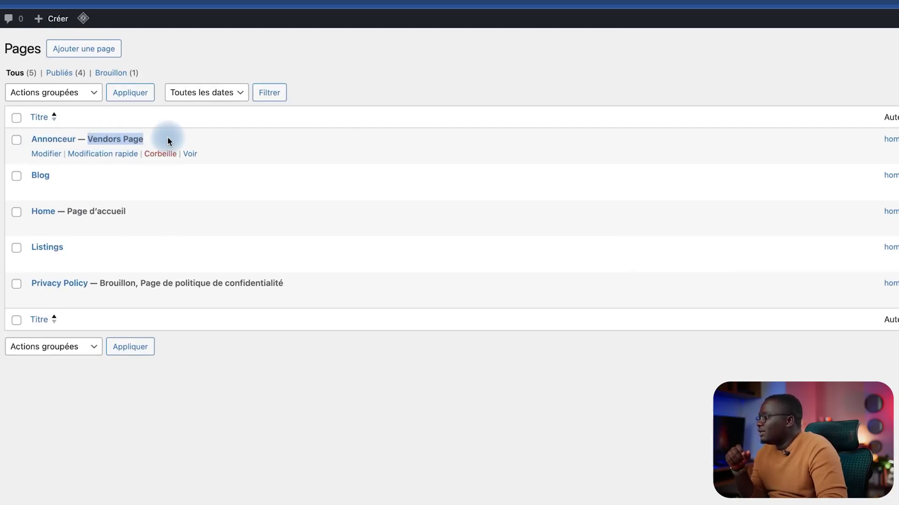
{"action": "right_click", "coordinate": [190, 154]}
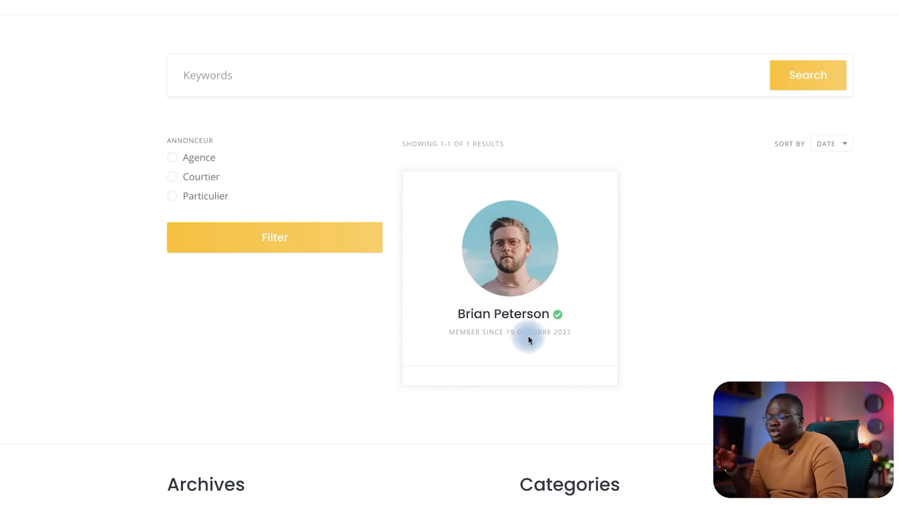
Step: Filter the vendors on the Annonceur page by Agence and by Particulier
{"action": "left_click", "coordinate": [173, 161]}
{"action": "left_click", "coordinate": [252, 239]}
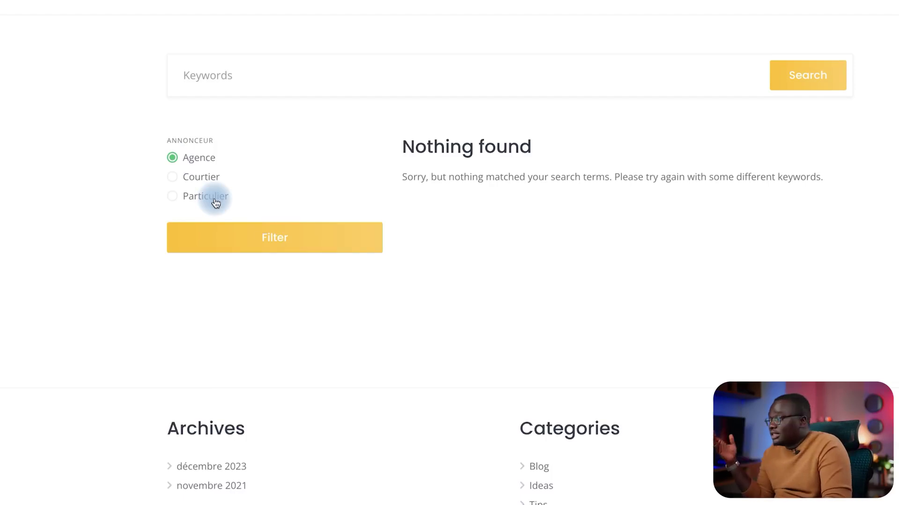
{"action": "left_click", "coordinate": [187, 197]}
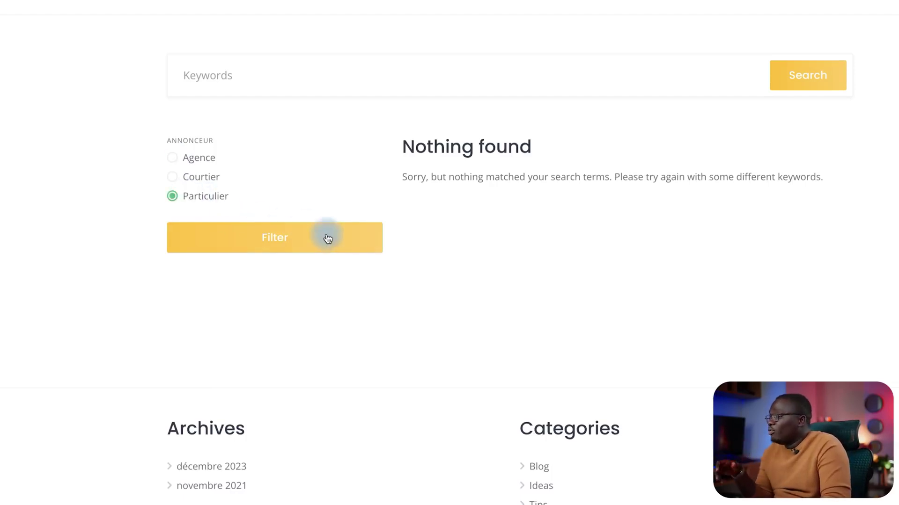
{"action": "left_click", "coordinate": [294, 241]}
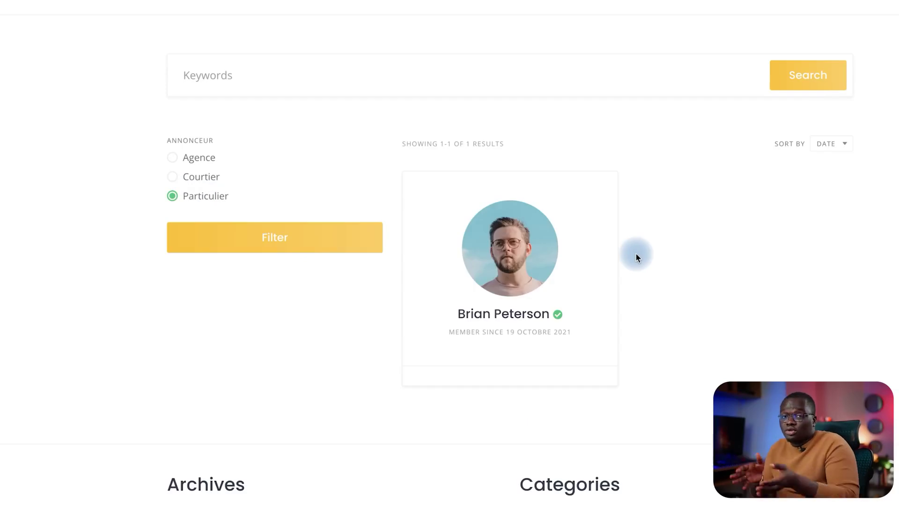
Step: Open the profile of the vendor listed under Particulier and look through the vendor's listings
{"action": "left_click", "coordinate": [536, 257]}
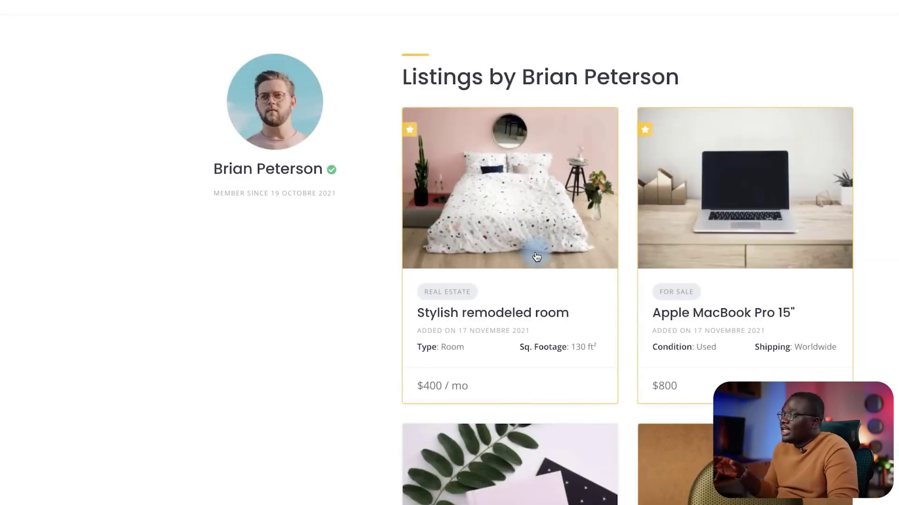
{"action": "scroll", "coordinate": [723, 288], "scroll_direction": "down", "scroll_amount": 10}
{"action": "scroll", "coordinate": [724, 288], "scroll_direction": "up", "scroll_amount": 10}
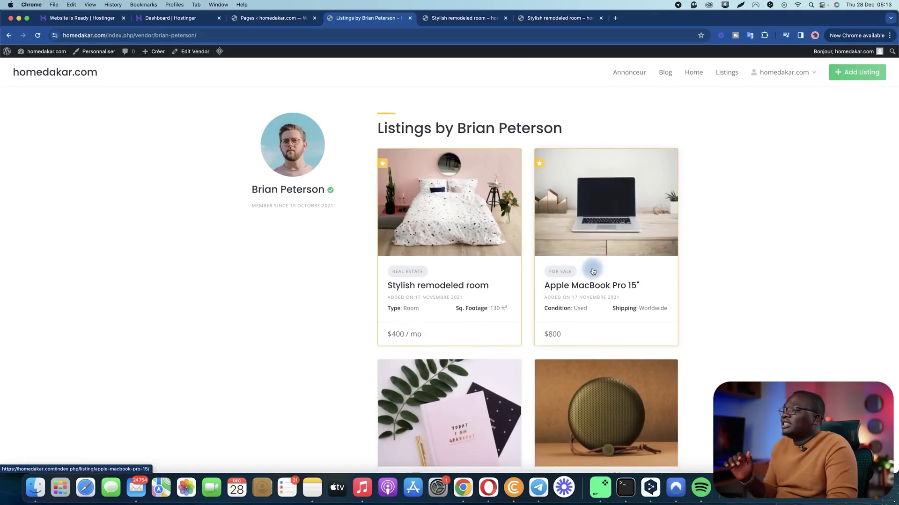
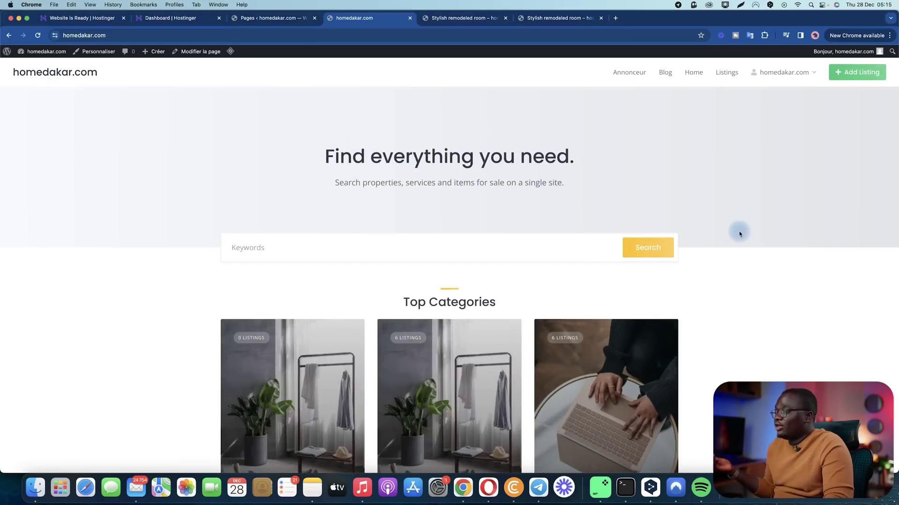
Step: Look through the live homepage, open the Home page for editing and compare it with the live version
{"action": "scroll", "coordinate": [726, 205], "scroll_direction": "down", "scroll_amount": 3}
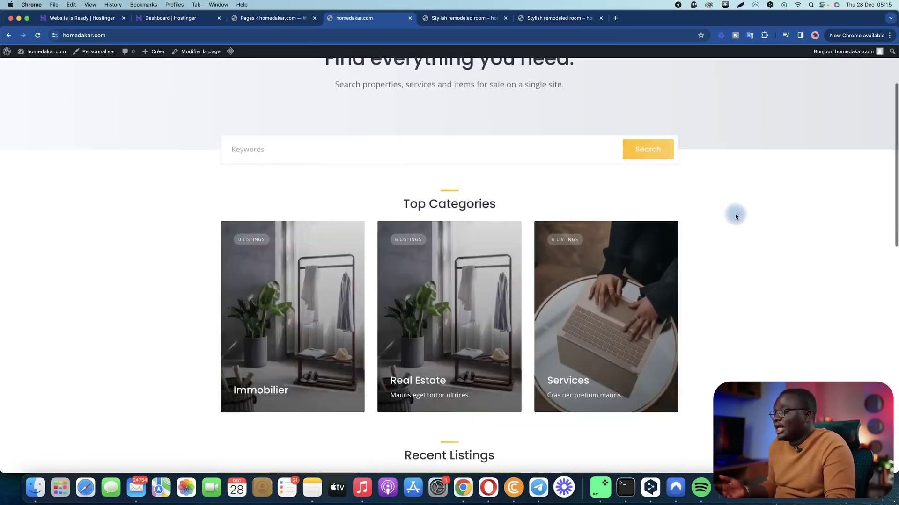
{"action": "scroll", "coordinate": [702, 195], "scroll_direction": "down", "scroll_amount": 10}
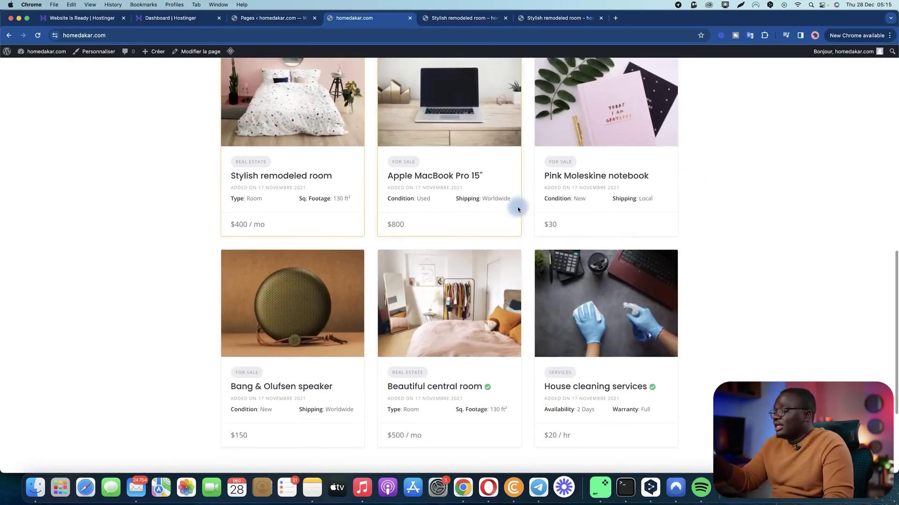
{"action": "scroll", "coordinate": [519, 209], "scroll_direction": "down", "scroll_amount": 4}
{"action": "scroll", "coordinate": [379, 126], "scroll_direction": "up", "scroll_amount": 20}
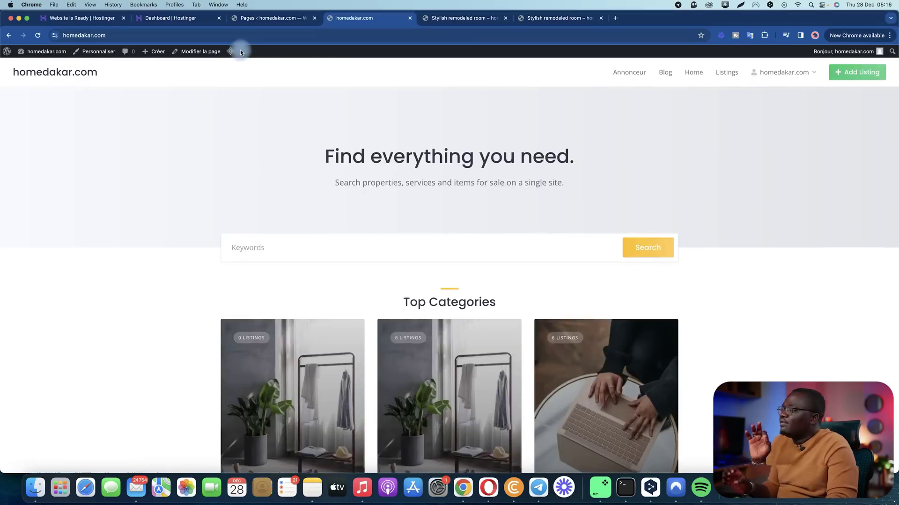
{"action": "left_click", "coordinate": [275, 18]}
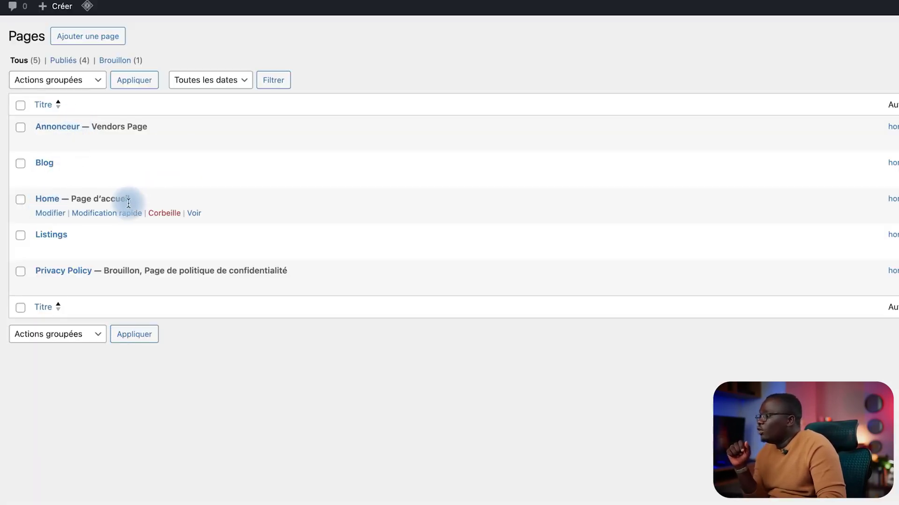
{"action": "left_click", "coordinate": [52, 213]}
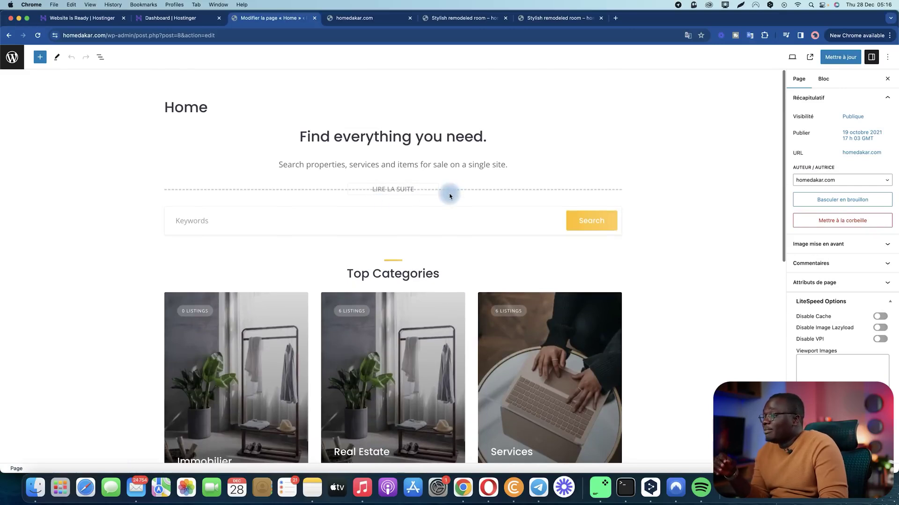
{"action": "left_click", "coordinate": [345, 18]}
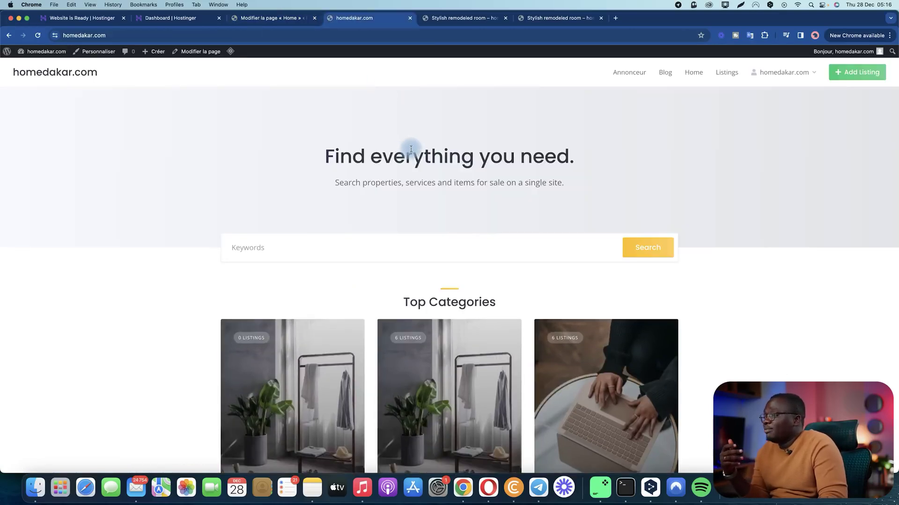
{"action": "scroll", "coordinate": [411, 146], "scroll_direction": "down", "scroll_amount": 5}
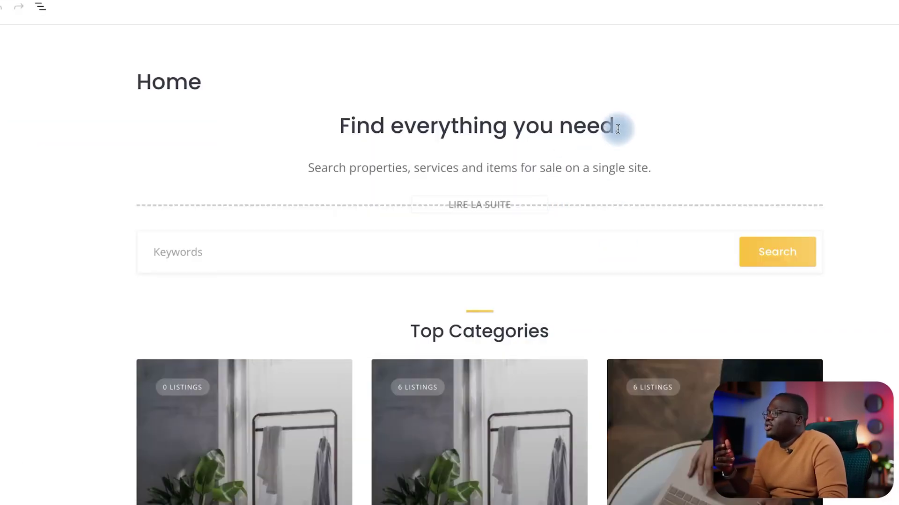
Step: Replace the Home page's main heading with "Trouvez la maison idéale", update the page and check the live homepage
{"action": "left_click_drag", "start_coordinate": [620, 129], "coordinate": [360, 124]}
{"action": "type", "text": "Trouvez la maison id"}
{"action": "type", "text": "éale"}
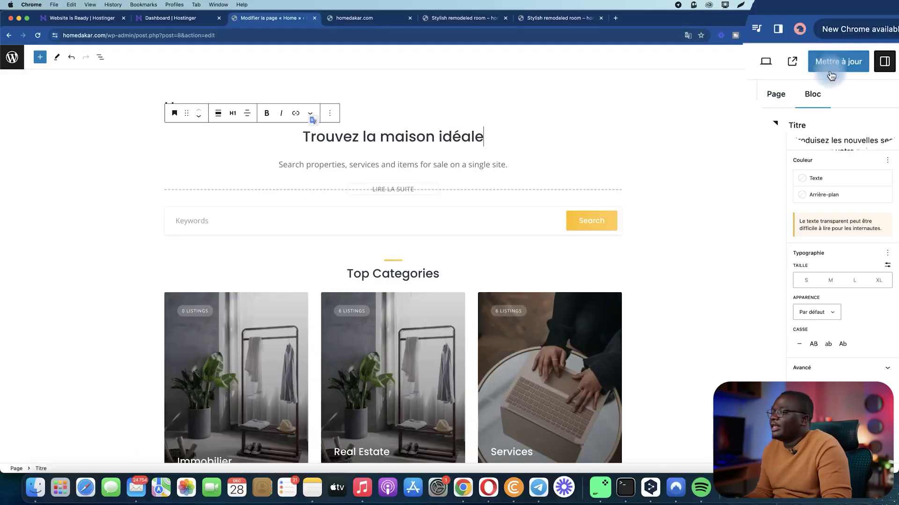
{"action": "left_click", "coordinate": [838, 57]}
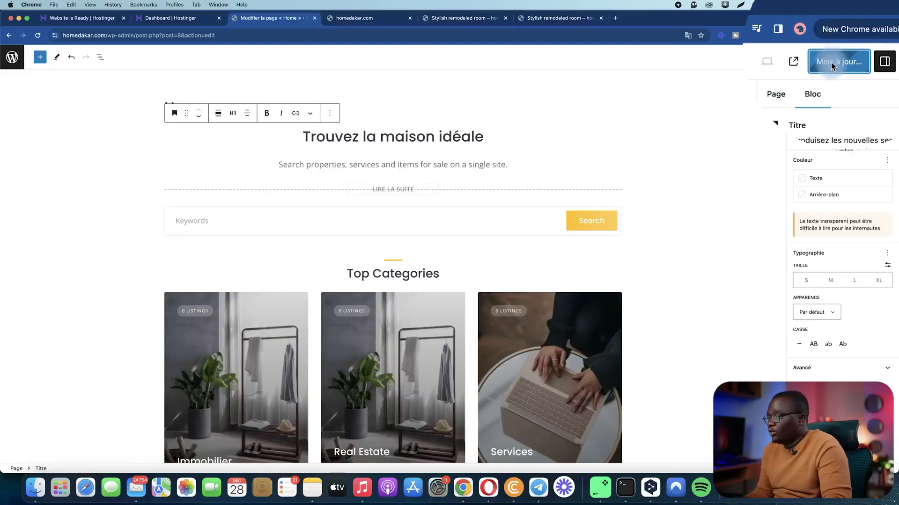
{"action": "left_click", "coordinate": [361, 20]}
{"action": "left_click", "coordinate": [37, 35]}
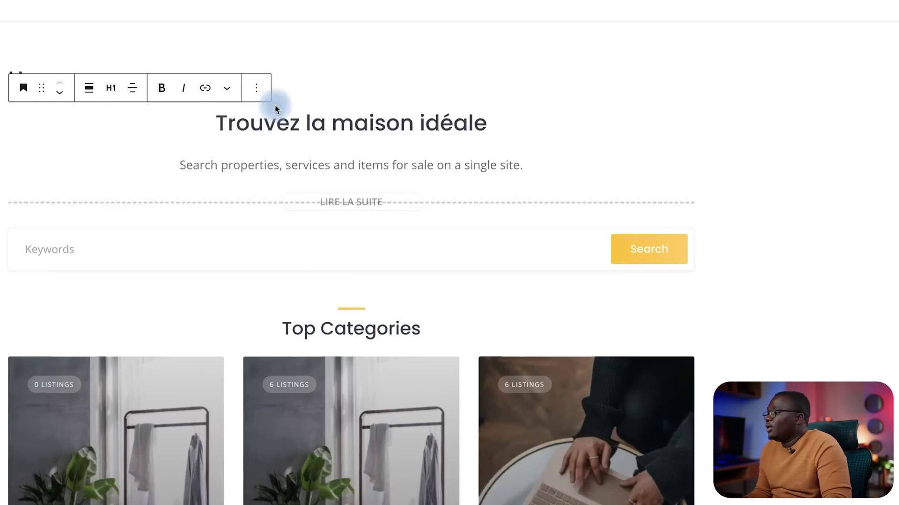
{"action": "triple_click", "coordinate": [307, 150]}
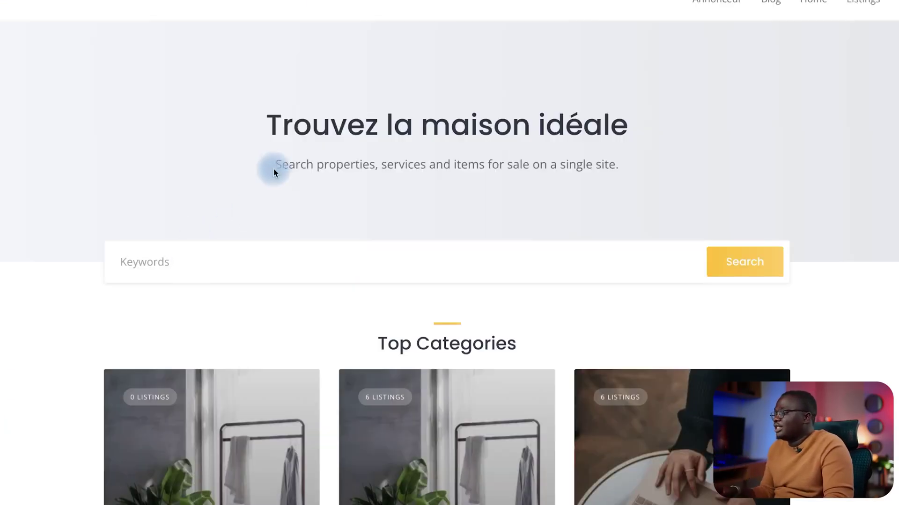
{"action": "left_click_drag", "start_coordinate": [281, 165], "coordinate": [831, 165]}
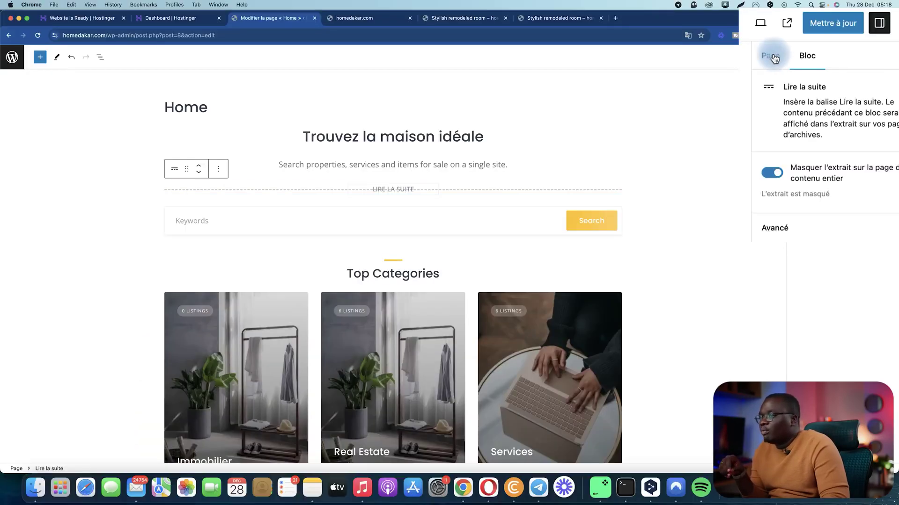
Step: Set image-19.jpg from the media library as the Home page's featured image and update the page
{"action": "left_click", "coordinate": [771, 56]}
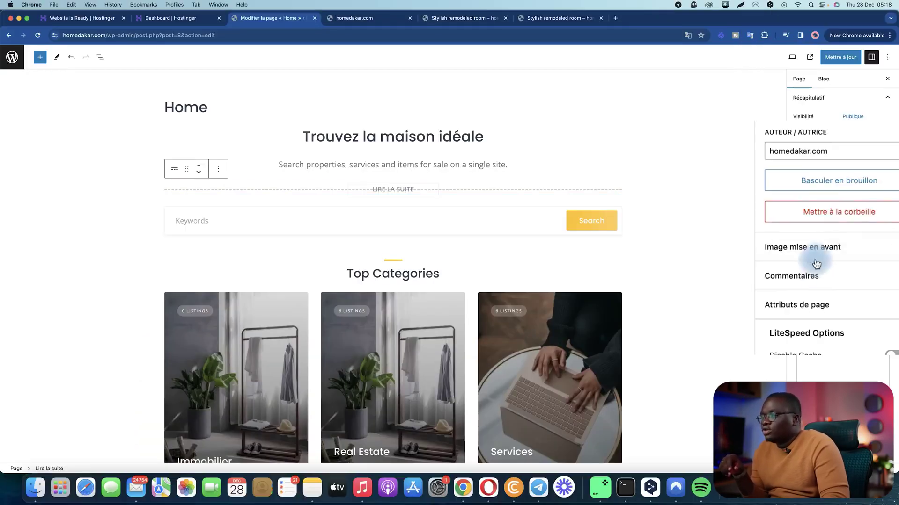
{"action": "left_click", "coordinate": [848, 244]}
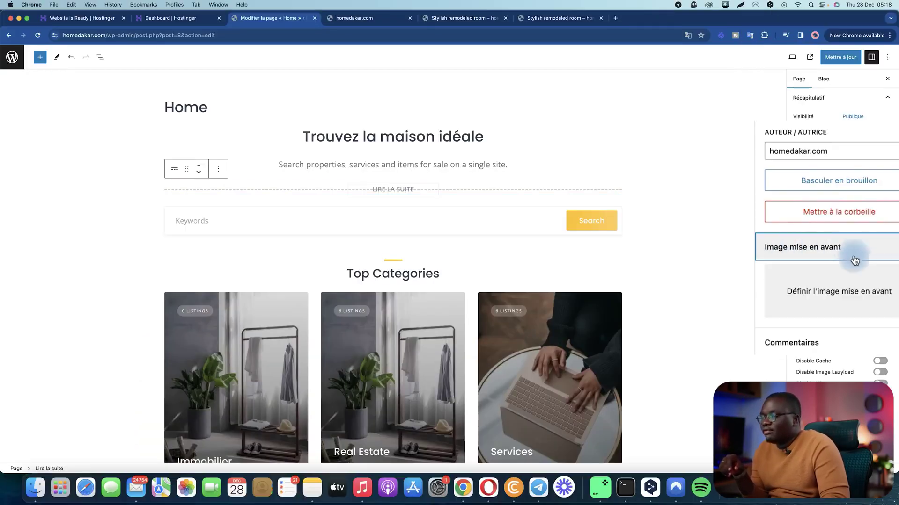
{"action": "left_click", "coordinate": [808, 275]}
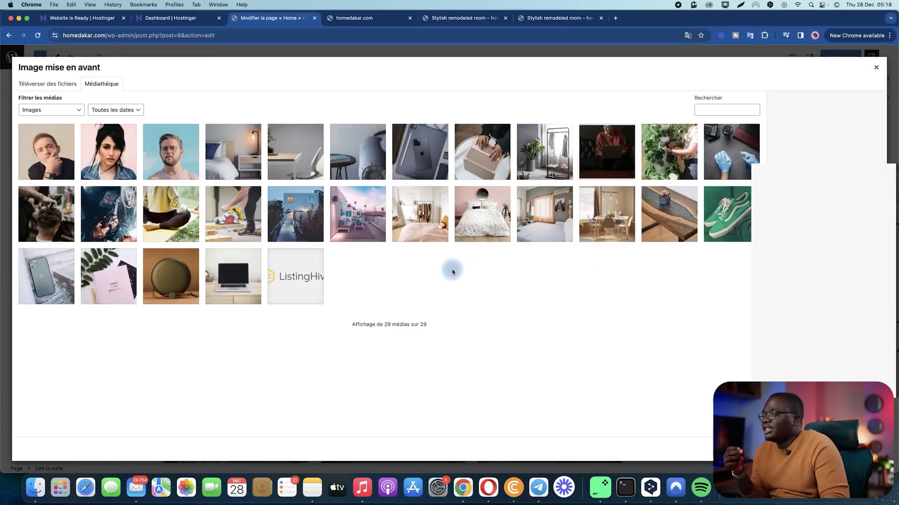
{"action": "left_click", "coordinate": [604, 153]}
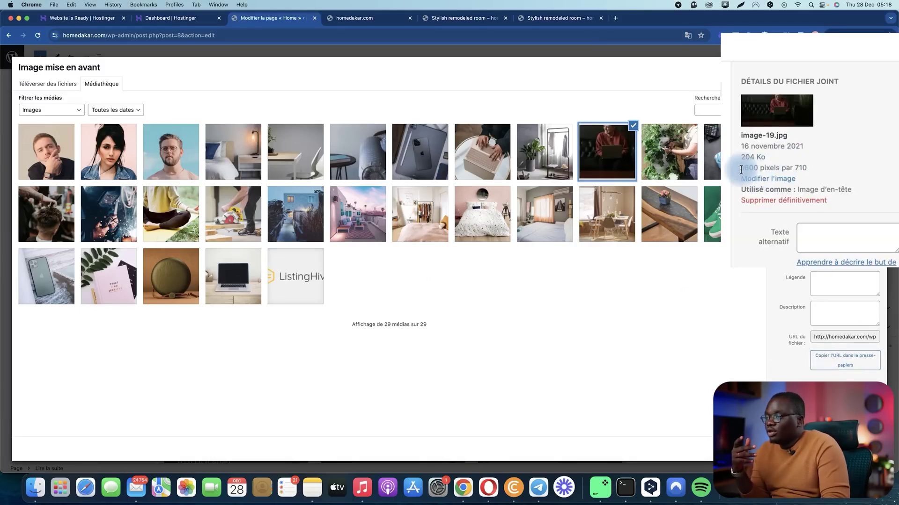
{"action": "left_click", "coordinate": [842, 448]}
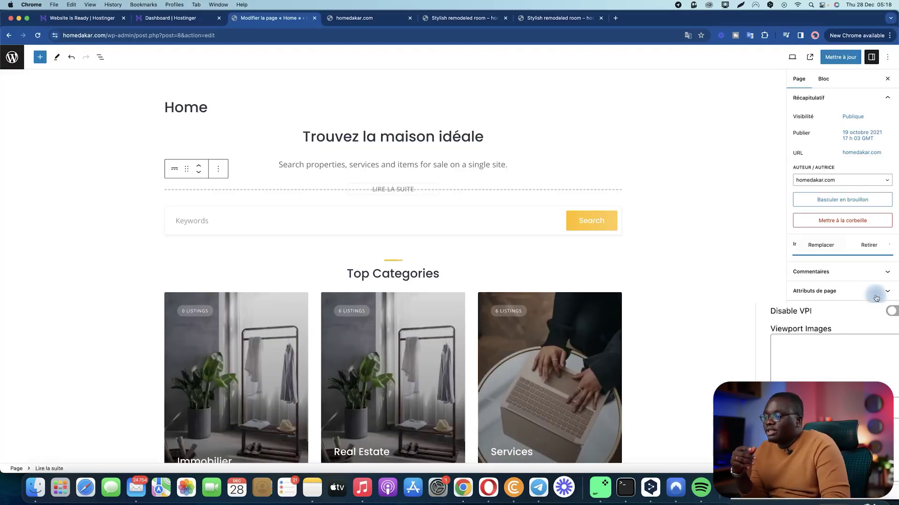
{"action": "left_click", "coordinate": [819, 43]}
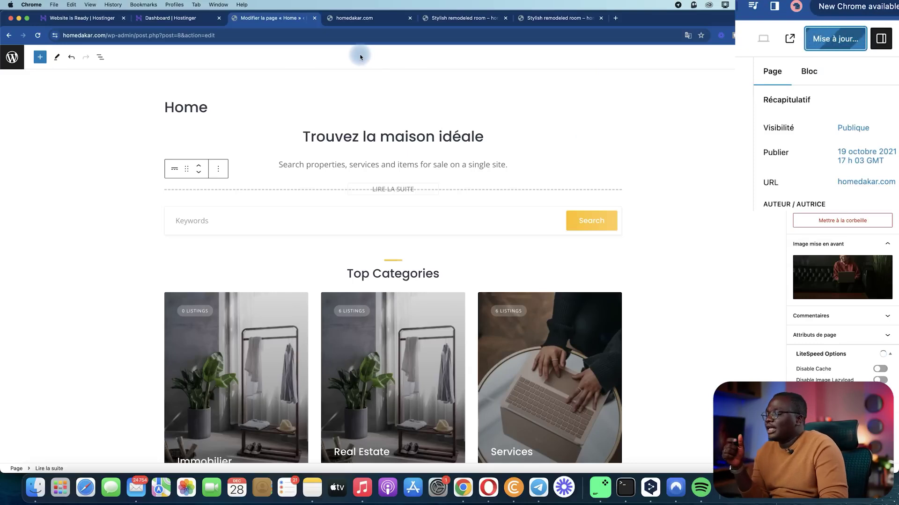
Step: Reload the live homepage and review its header image and the listings below
{"action": "left_click", "coordinate": [352, 19]}
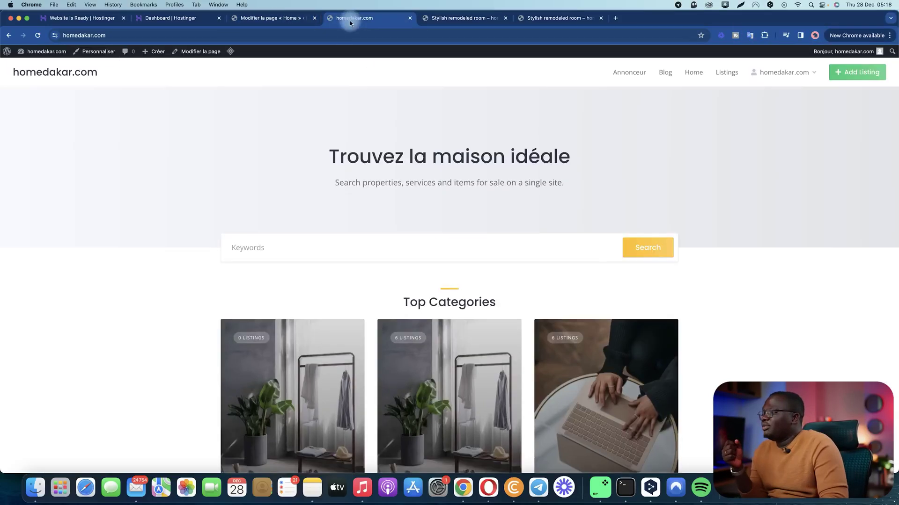
{"action": "left_click", "coordinate": [40, 36]}
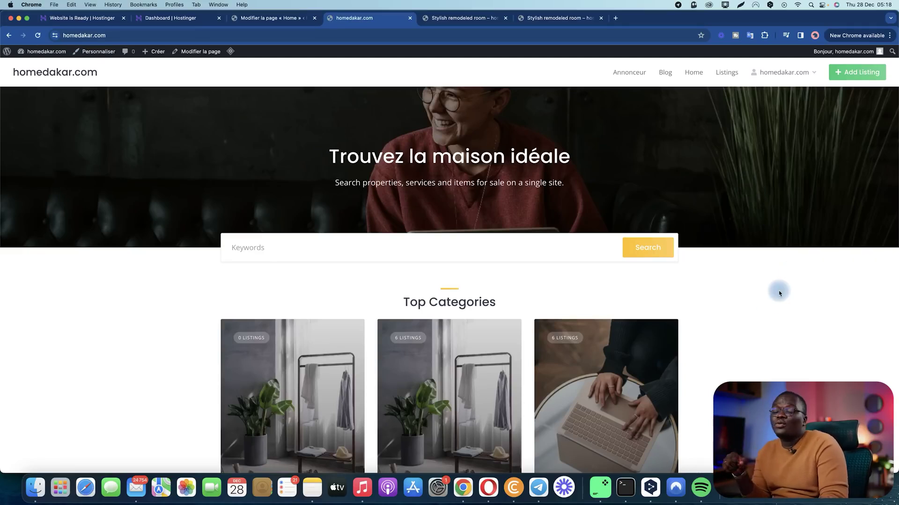
{"action": "scroll", "coordinate": [775, 286], "scroll_direction": "down", "scroll_amount": 10}
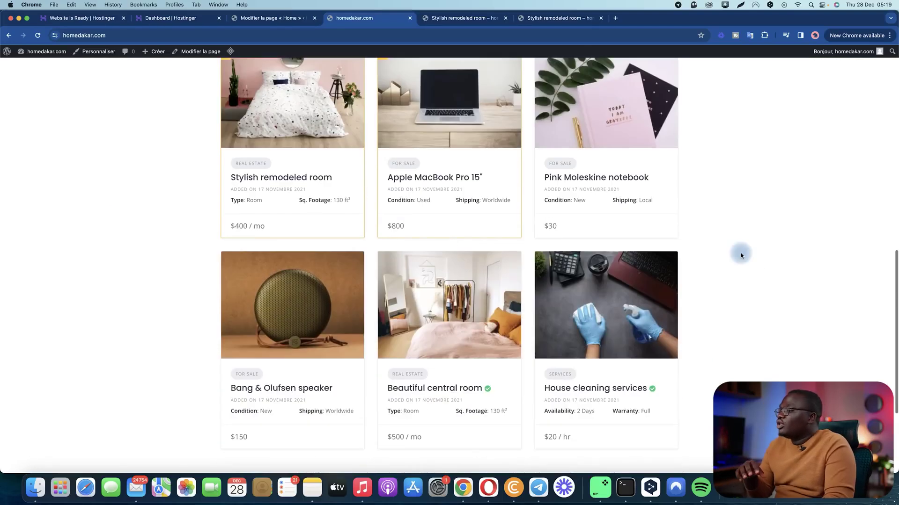
Step: Review the Top Categories and Recent Listings sections on the live homepage
{"action": "scroll", "coordinate": [741, 253], "scroll_direction": "up", "scroll_amount": 5}
{"action": "scroll", "coordinate": [740, 255], "scroll_direction": "up", "scroll_amount": 3}
{"action": "scroll", "coordinate": [740, 252], "scroll_direction": "down", "scroll_amount": 10}
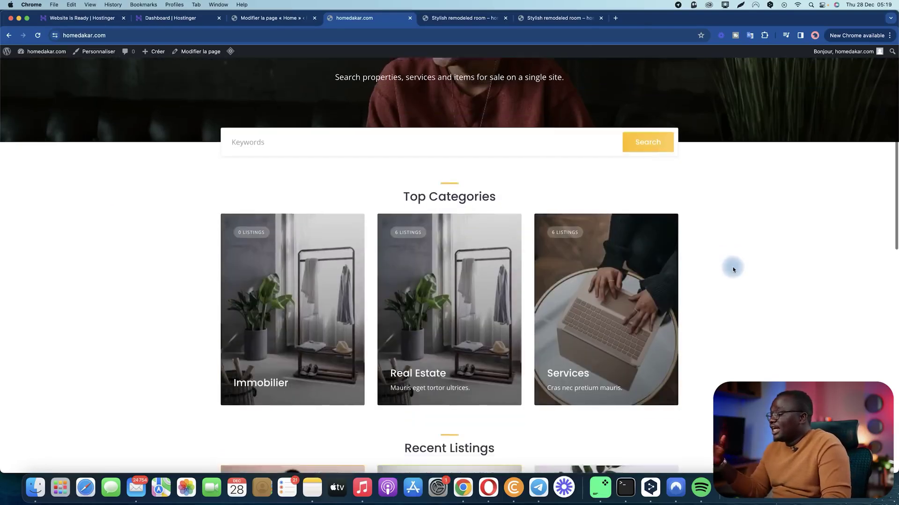
{"action": "scroll", "coordinate": [731, 218], "scroll_direction": "up", "scroll_amount": 10}
{"action": "scroll", "coordinate": [733, 258], "scroll_direction": "down", "scroll_amount": 3}
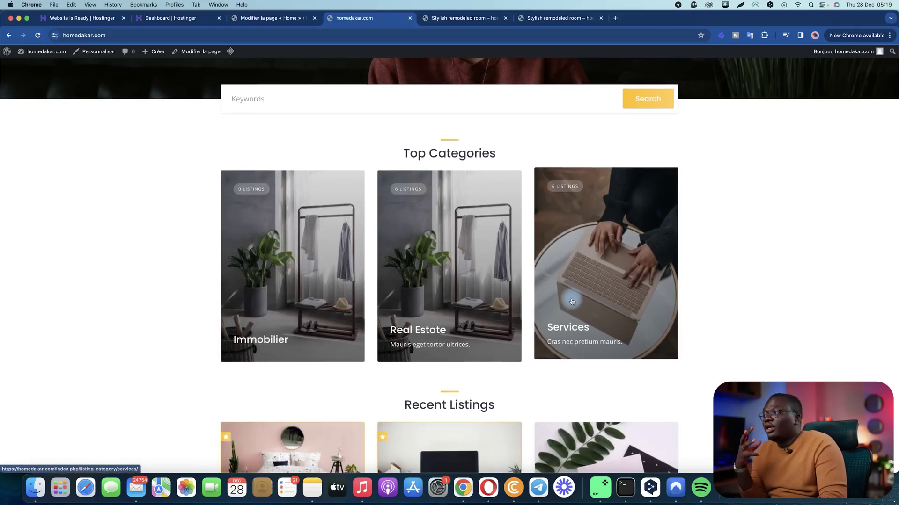
Step: Set the Home page's Top Categories block to show 4 categories in 4 columns and update the page
{"action": "left_click", "coordinate": [272, 20]}
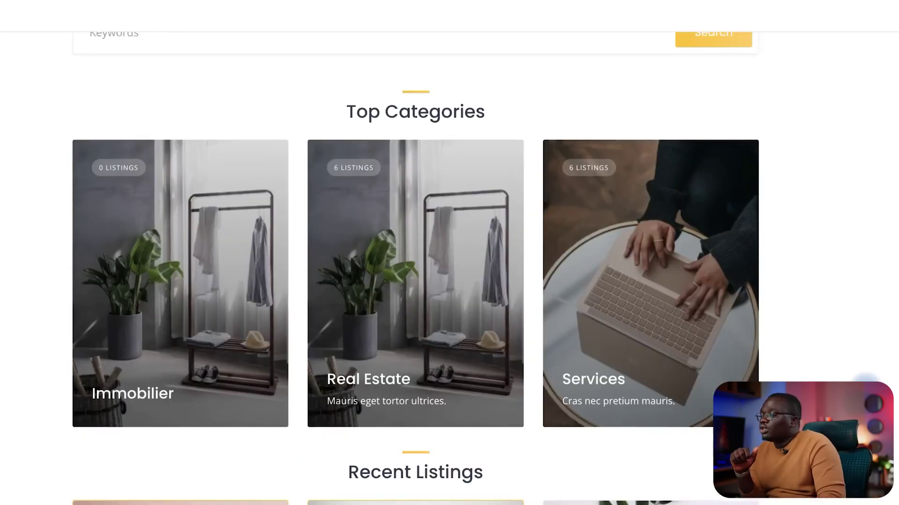
{"action": "left_click", "coordinate": [532, 224]}
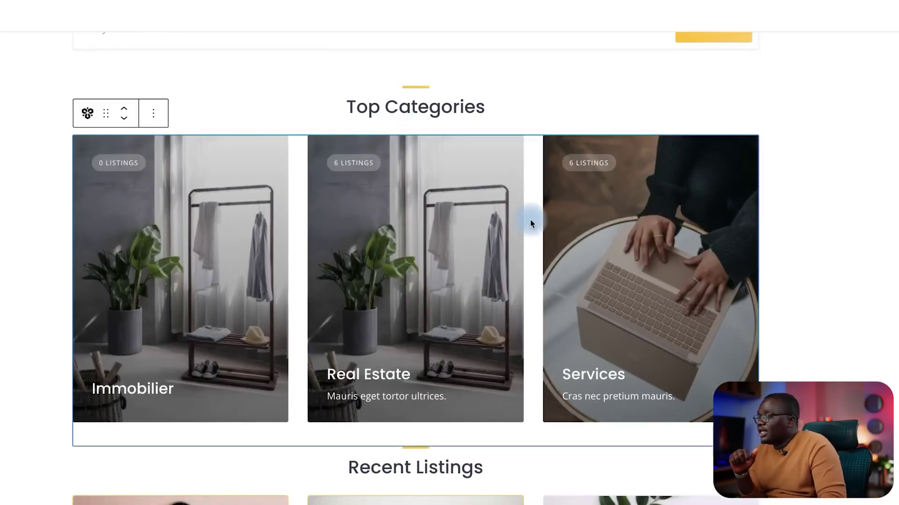
{"action": "left_click", "coordinate": [303, 209]}
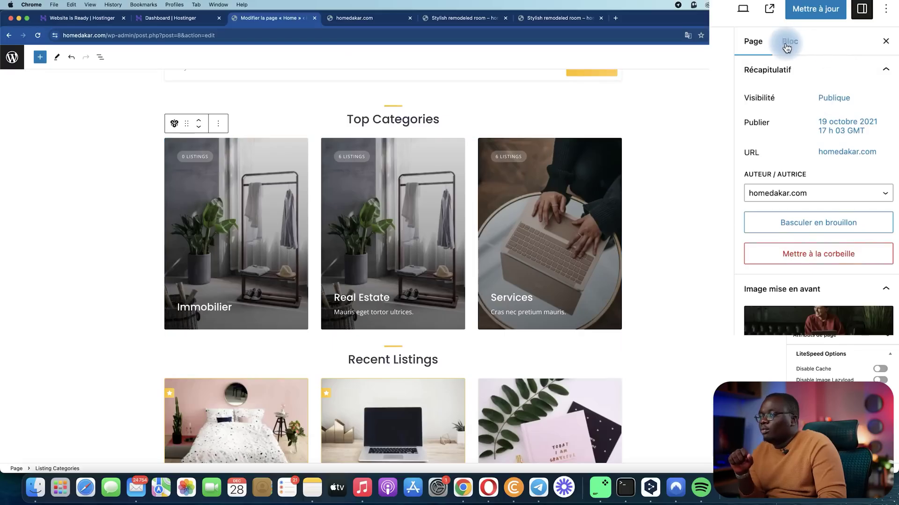
{"action": "left_click", "coordinate": [790, 41]}
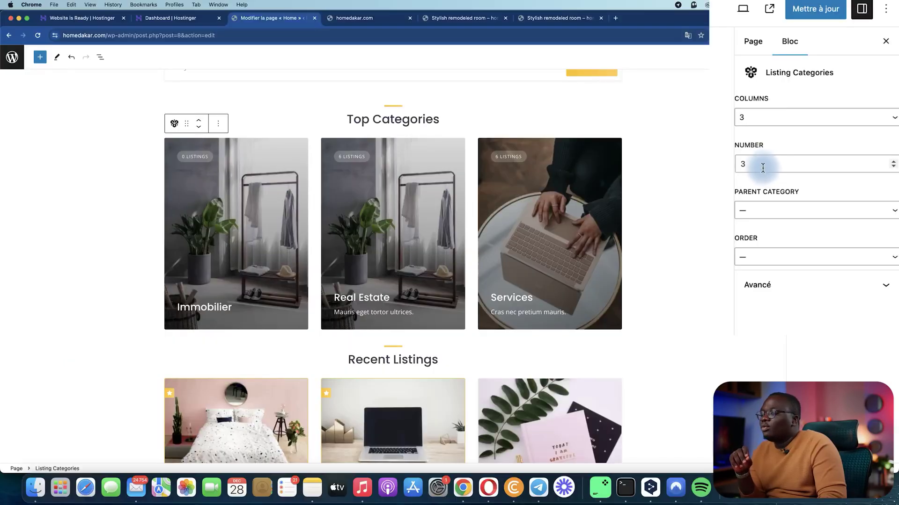
{"action": "left_click", "coordinate": [770, 165]}
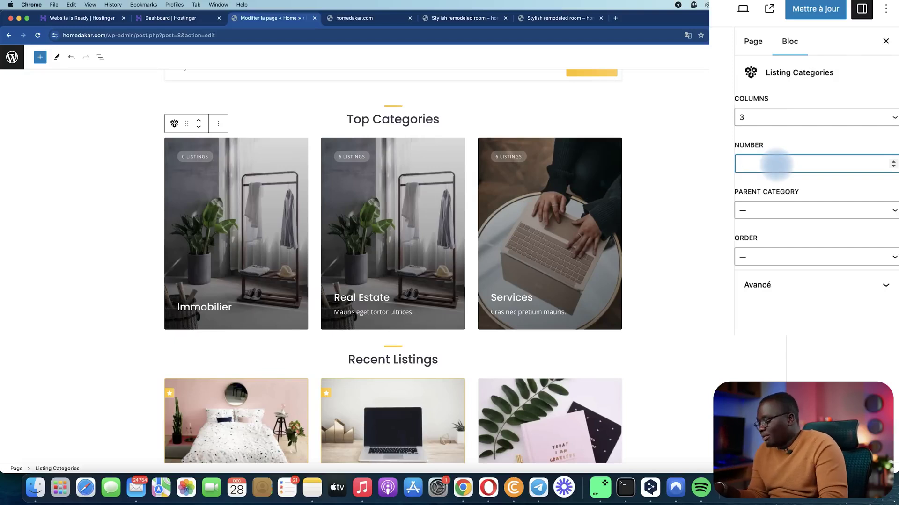
{"action": "type", "text": "4"}
{"action": "left_click", "coordinate": [754, 118]}
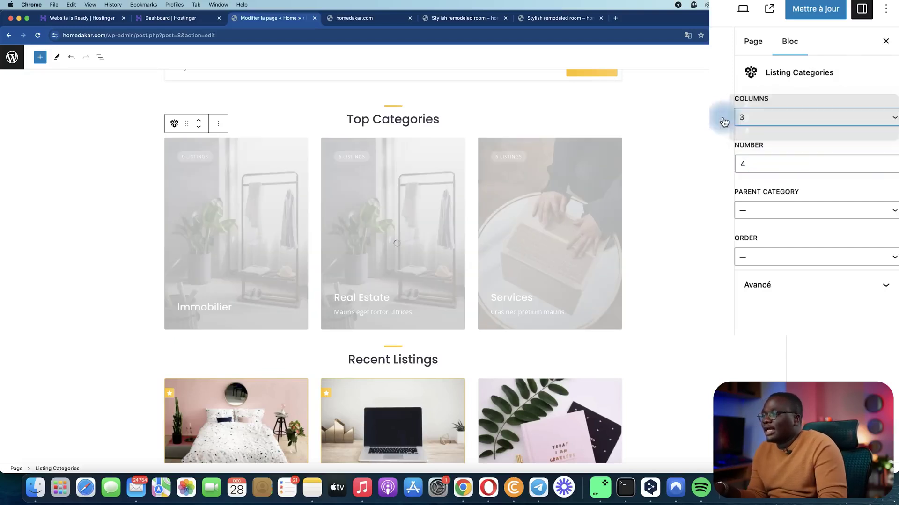
{"action": "left_click", "coordinate": [758, 135]}
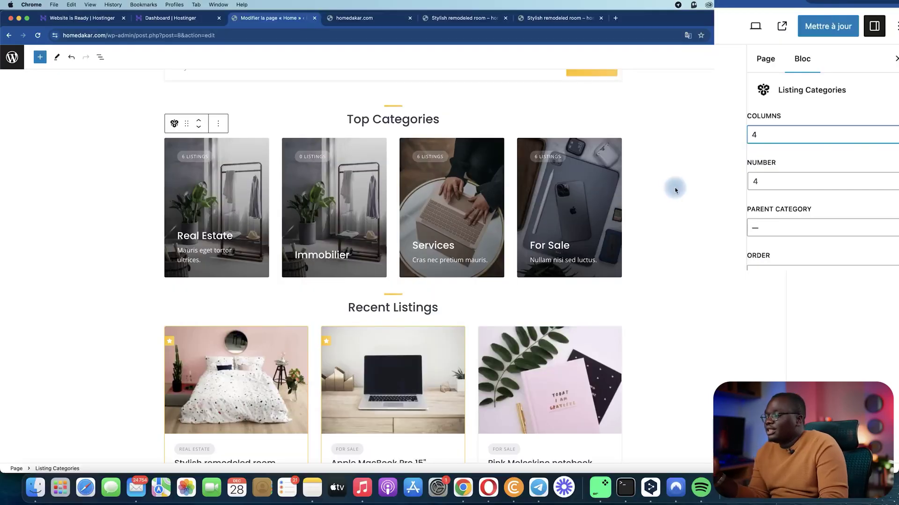
{"action": "left_click", "coordinate": [827, 26]}
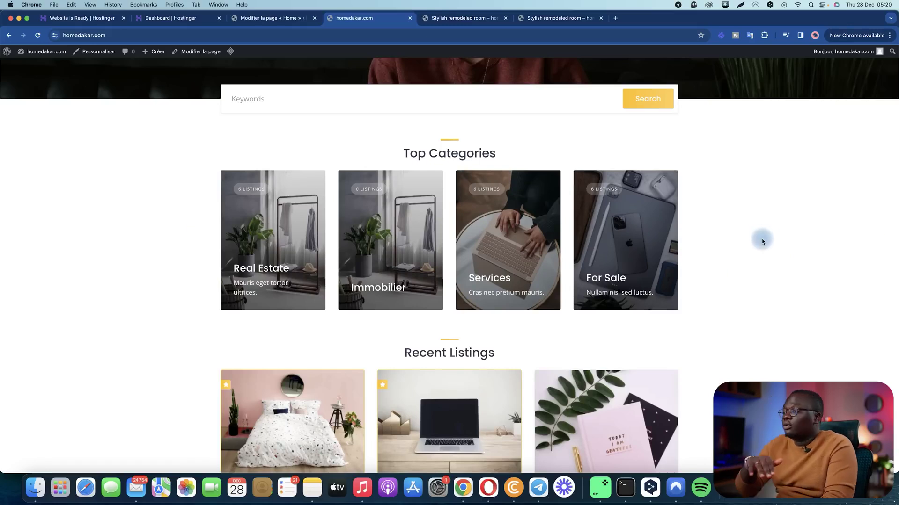
Step: Examine the layout of the Recent Listings section on the updated live homepage
{"action": "scroll", "coordinate": [655, 224], "scroll_direction": "down", "scroll_amount": 6}
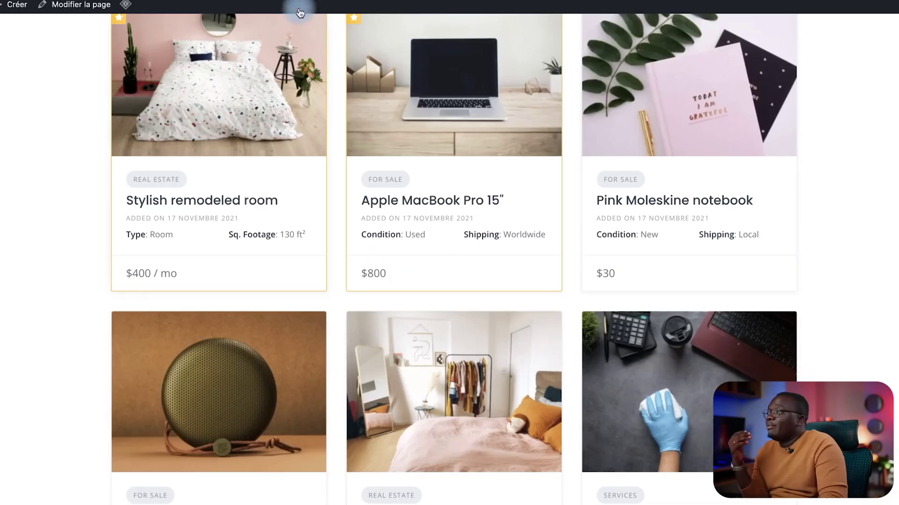
{"action": "scroll", "coordinate": [281, 187], "scroll_direction": "up", "scroll_amount": 2}
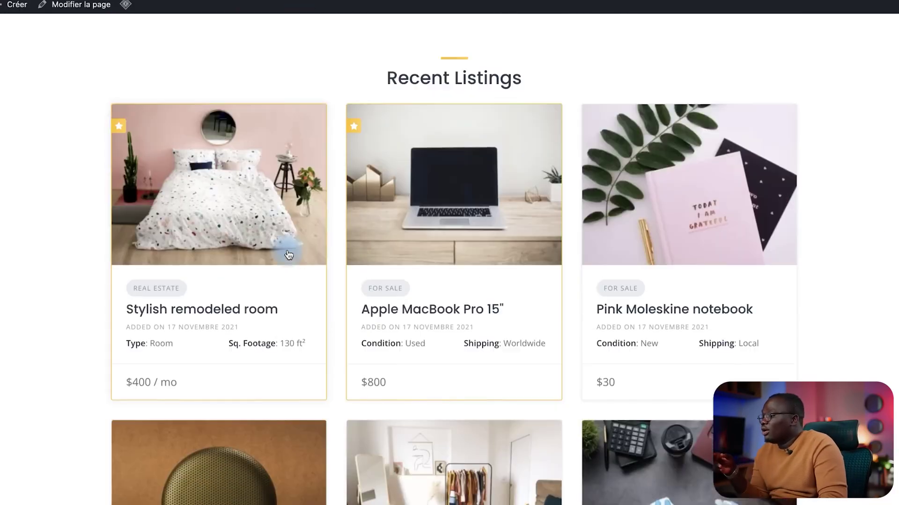
{"action": "scroll", "coordinate": [287, 253], "scroll_direction": "down", "scroll_amount": 2}
{"action": "scroll", "coordinate": [288, 252], "scroll_direction": "down", "scroll_amount": 5}
{"action": "scroll", "coordinate": [287, 251], "scroll_direction": "up", "scroll_amount": 6}
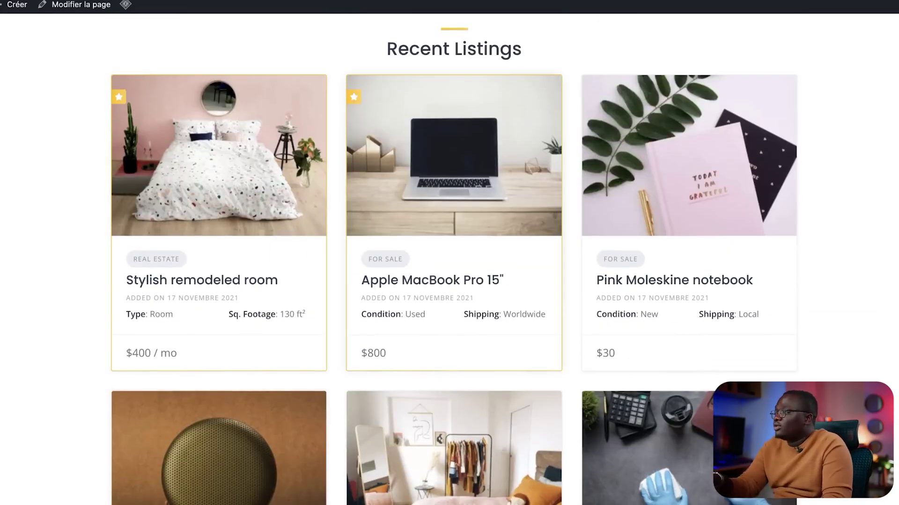
{"action": "scroll", "coordinate": [859, 243], "scroll_direction": "up", "scroll_amount": 6}
{"action": "scroll", "coordinate": [723, 271], "scroll_direction": "down", "scroll_amount": 8}
{"action": "scroll", "coordinate": [723, 217], "scroll_direction": "up", "scroll_amount": 2}
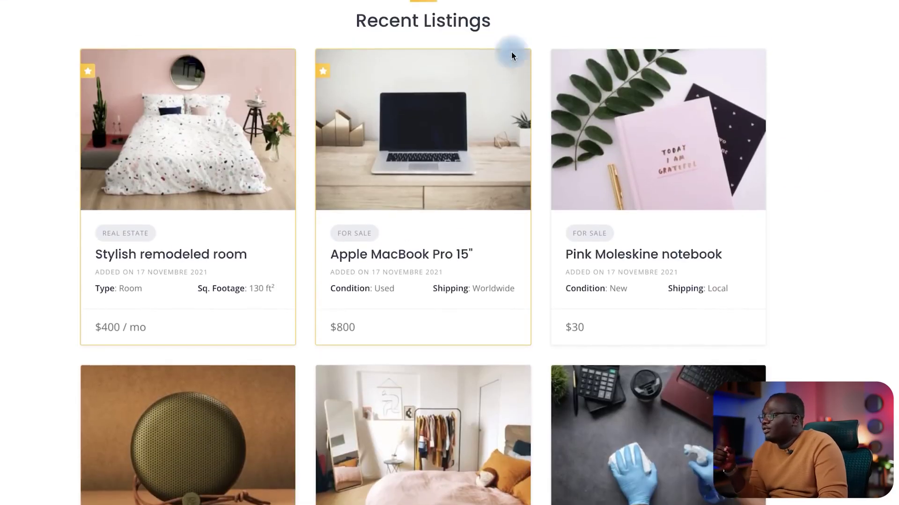
Step: Set the Home page's Recent Listings block to 4 columns and select its number of listings for editing
{"action": "left_click", "coordinate": [541, 83]}
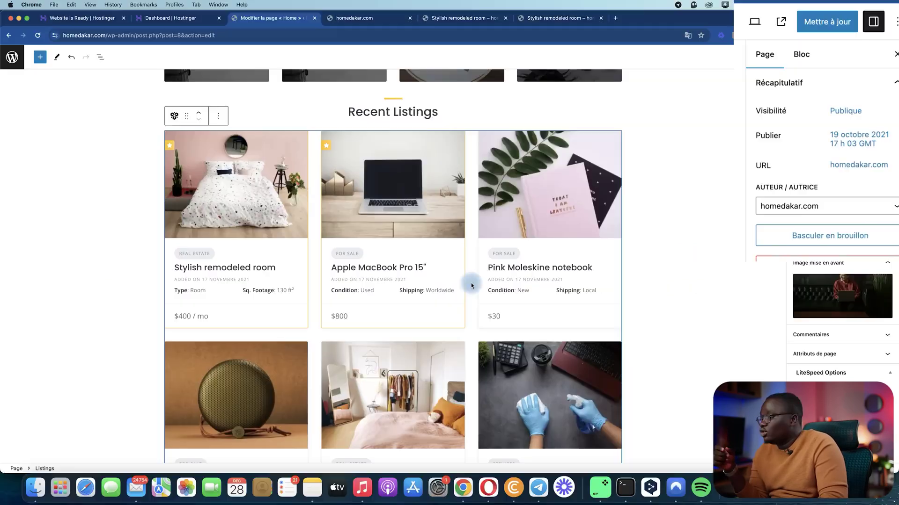
{"action": "left_click", "coordinate": [802, 54]}
{"action": "left_click", "coordinate": [772, 130]}
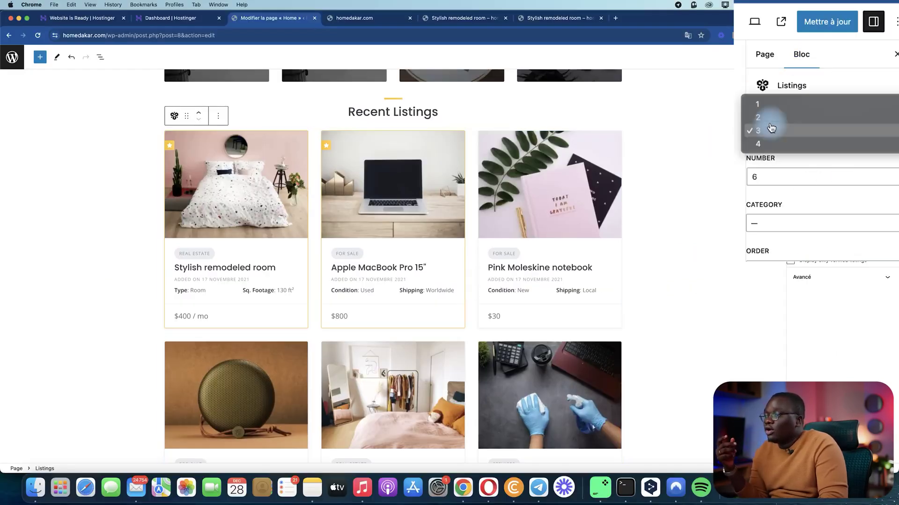
{"action": "left_click", "coordinate": [768, 136]}
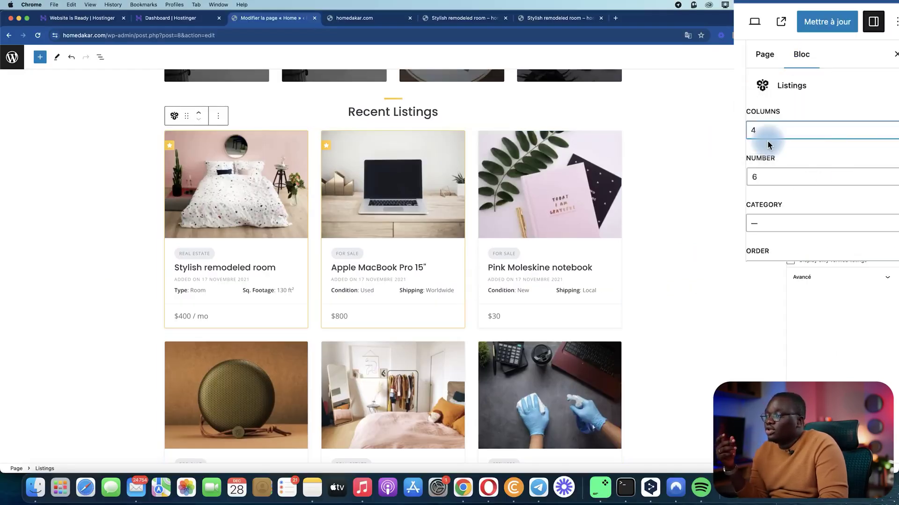
{"action": "double_click", "coordinate": [788, 176]}
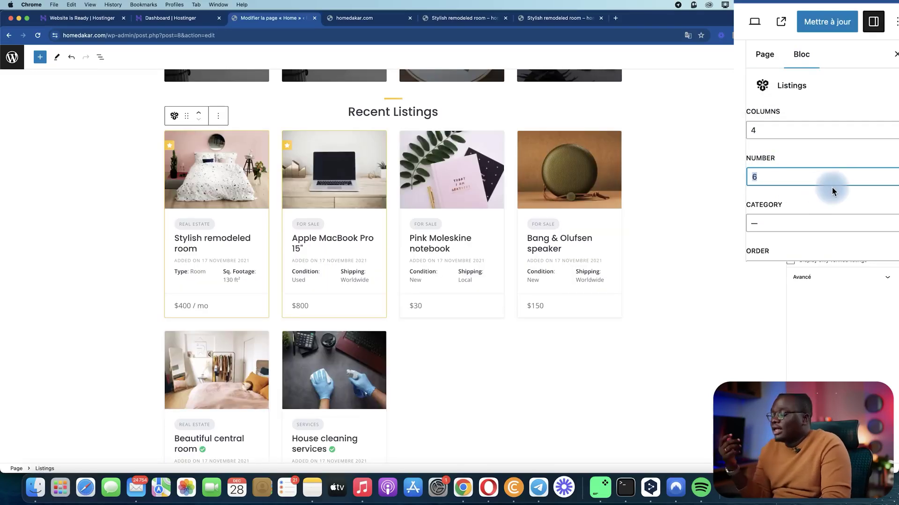
Step: Save the changes to the Home page's Recent Listings block
{"action": "left_click", "coordinate": [827, 22]}
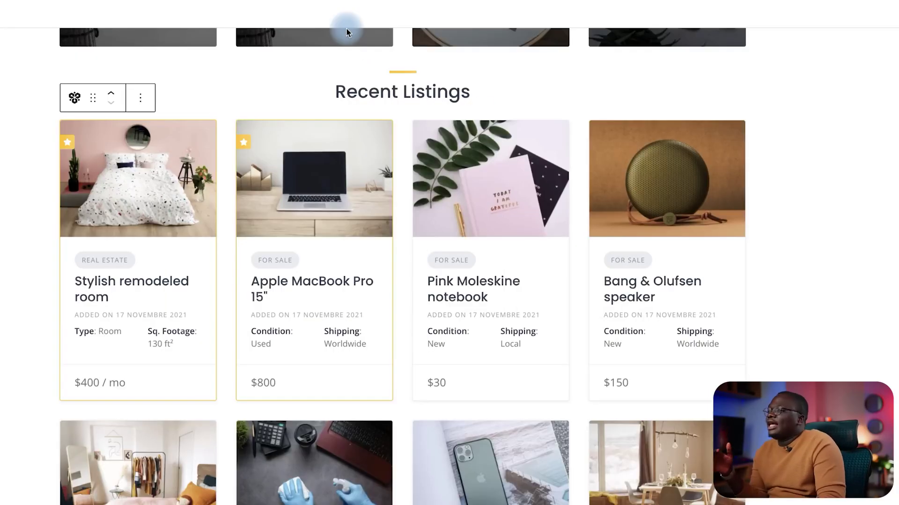
{"action": "scroll", "coordinate": [417, 167], "scroll_direction": "down", "scroll_amount": 3}
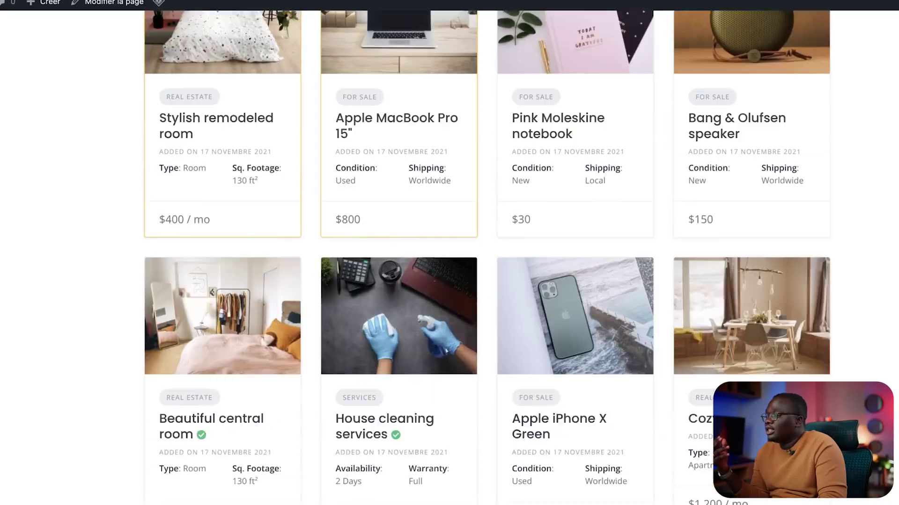
Step: Review the live homepage from the hero banner down to the footer, checking the Top Categories and Recent Listings sections
{"action": "scroll", "coordinate": [752, 203], "scroll_direction": "up", "scroll_amount": 10}
{"action": "scroll", "coordinate": [752, 203], "scroll_direction": "down", "scroll_amount": 10}
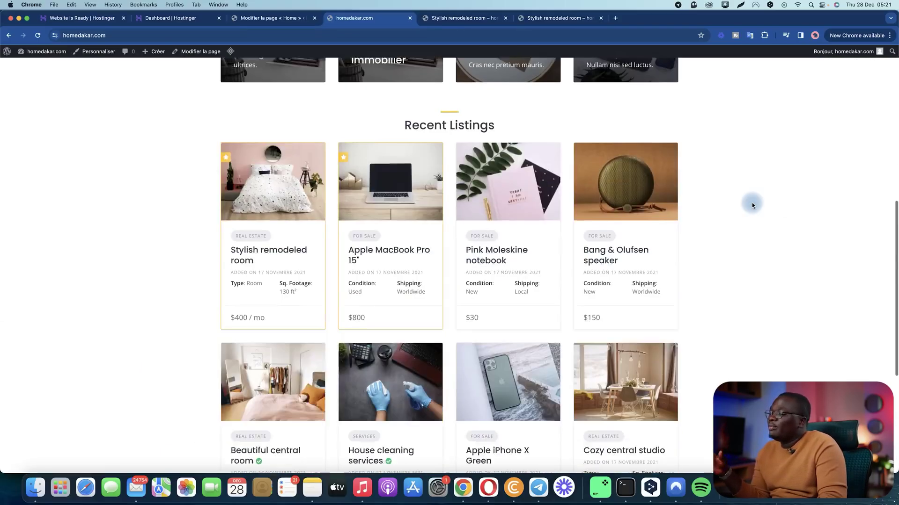
{"action": "scroll", "coordinate": [752, 203], "scroll_direction": "down", "scroll_amount": 4}
{"action": "scroll", "coordinate": [752, 203], "scroll_direction": "up", "scroll_amount": 10}
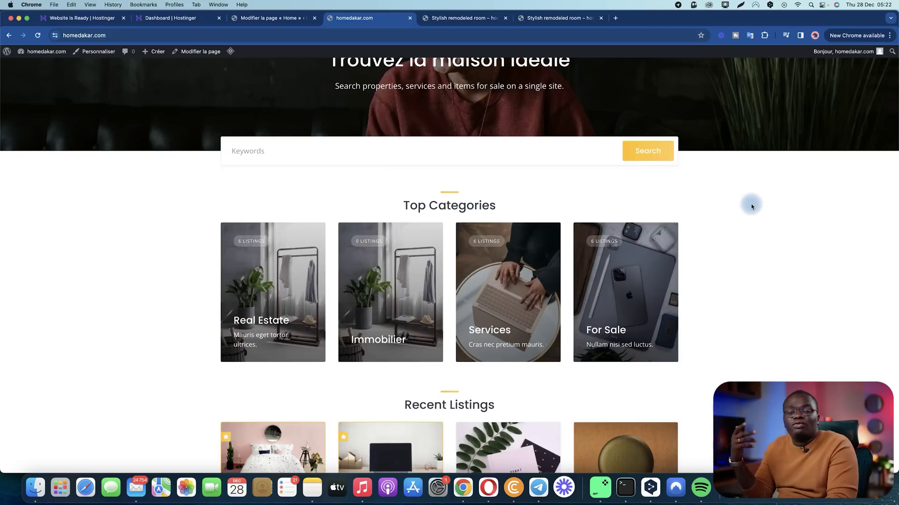
{"action": "scroll", "coordinate": [751, 206], "scroll_direction": "down", "scroll_amount": 1}
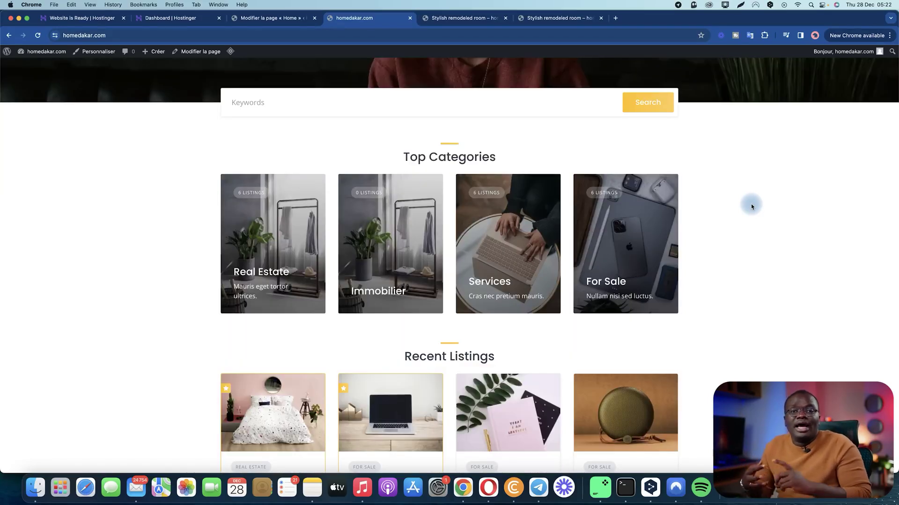
{"action": "scroll", "coordinate": [751, 206], "scroll_direction": "down", "scroll_amount": 10}
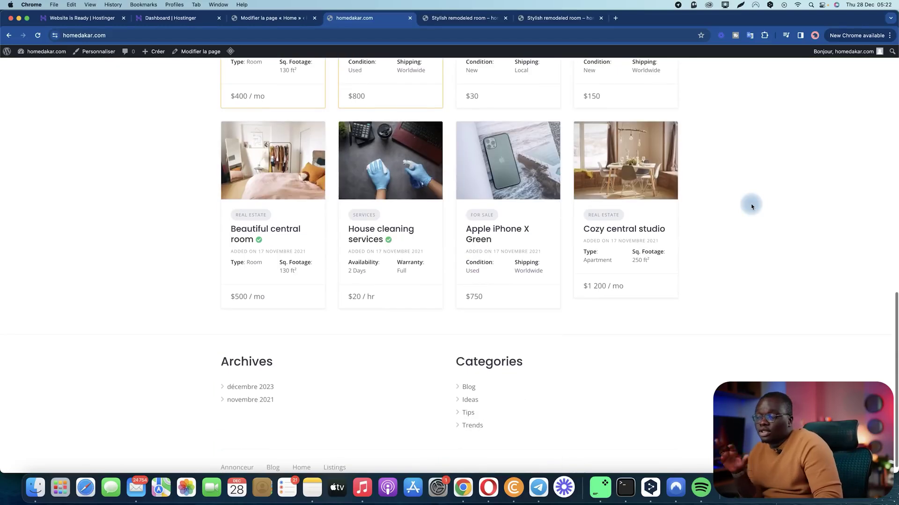
{"action": "scroll", "coordinate": [751, 206], "scroll_direction": "up", "scroll_amount": 14}
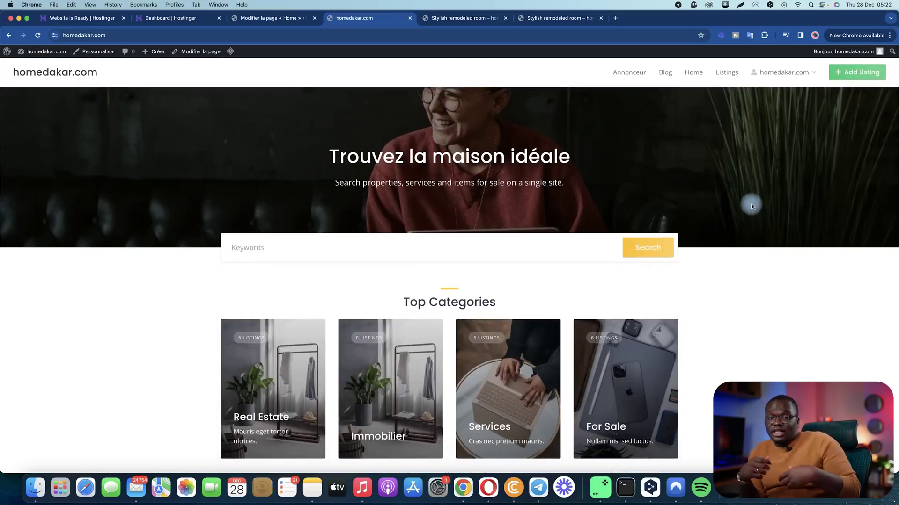
{"action": "scroll", "coordinate": [751, 206], "scroll_direction": "down", "scroll_amount": 5}
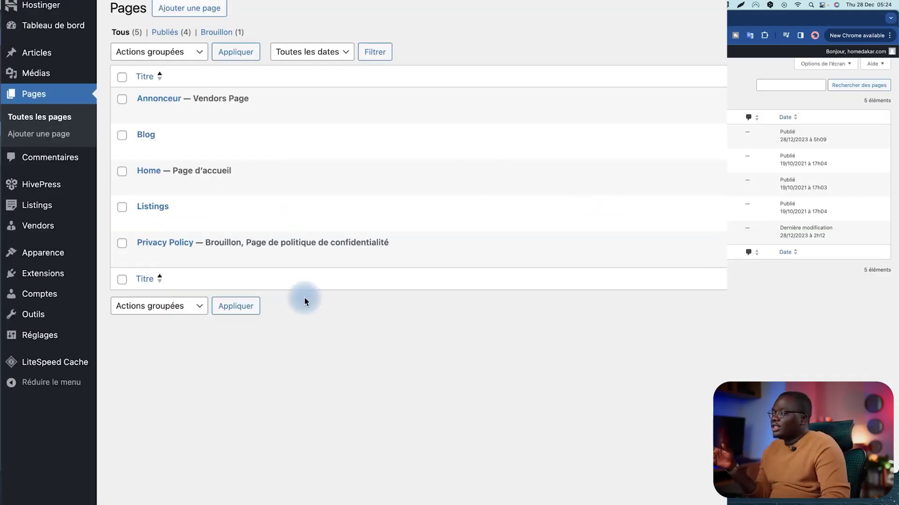
Step: Find the Géolocalisation HivePress extension in the WordPress plugin directory, then install and activate it
{"action": "mouse_move", "coordinate": [49, 277]}
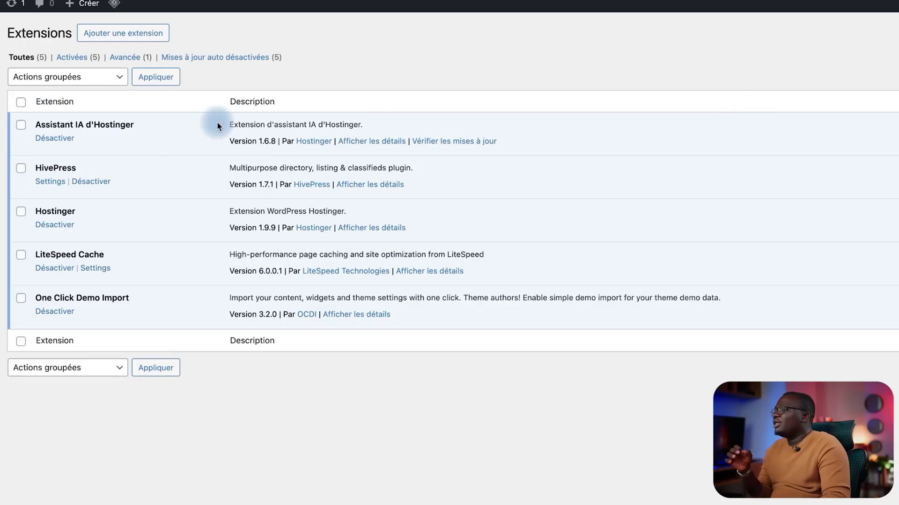
{"action": "left_click", "coordinate": [141, 42]}
{"action": "left_click", "coordinate": [849, 70]}
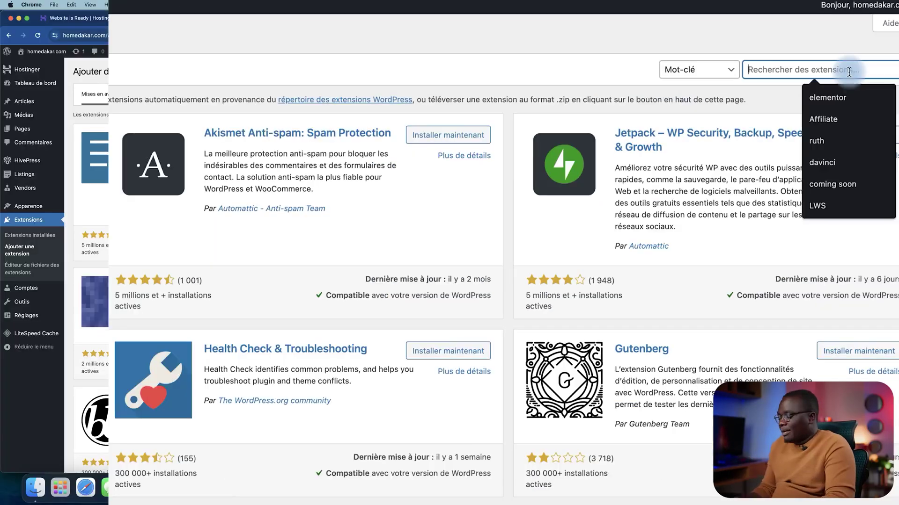
{"action": "type", "text": "hivepress "}
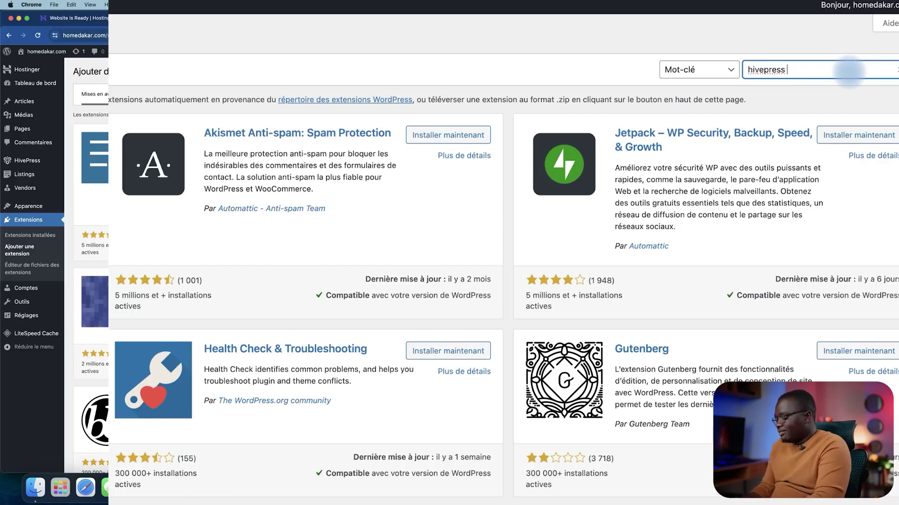
{"action": "type", "text": "ge"}
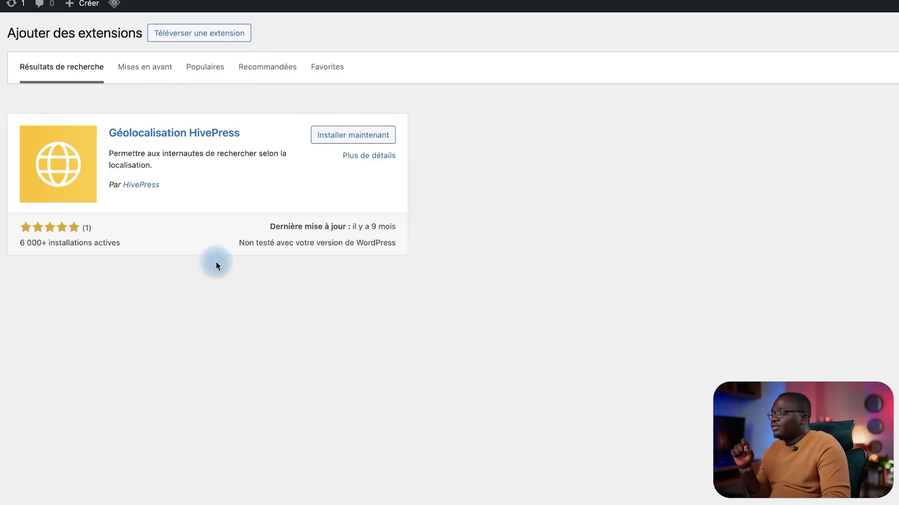
{"action": "left_click", "coordinate": [349, 137]}
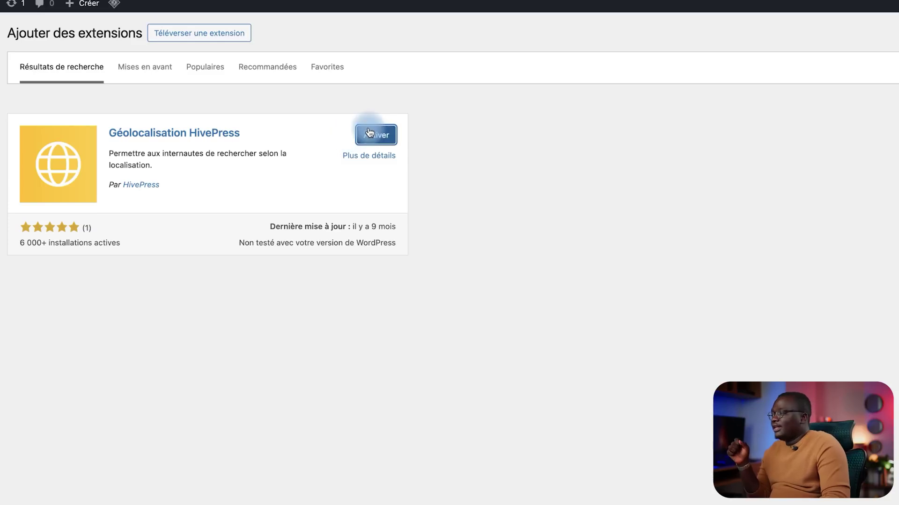
{"action": "left_click", "coordinate": [370, 133]}
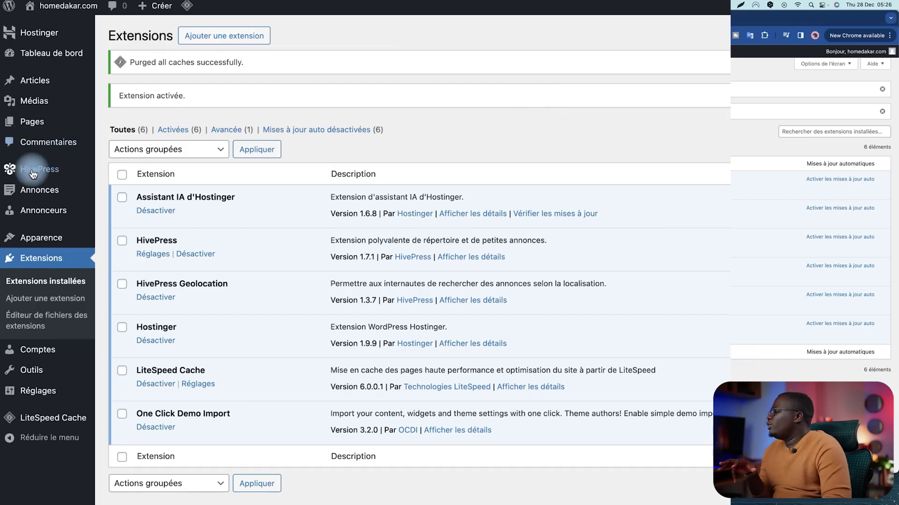
Step: Open the HivePress settings and display the Intégrations options
{"action": "mouse_move", "coordinate": [35, 168]}
{"action": "left_click", "coordinate": [117, 172]}
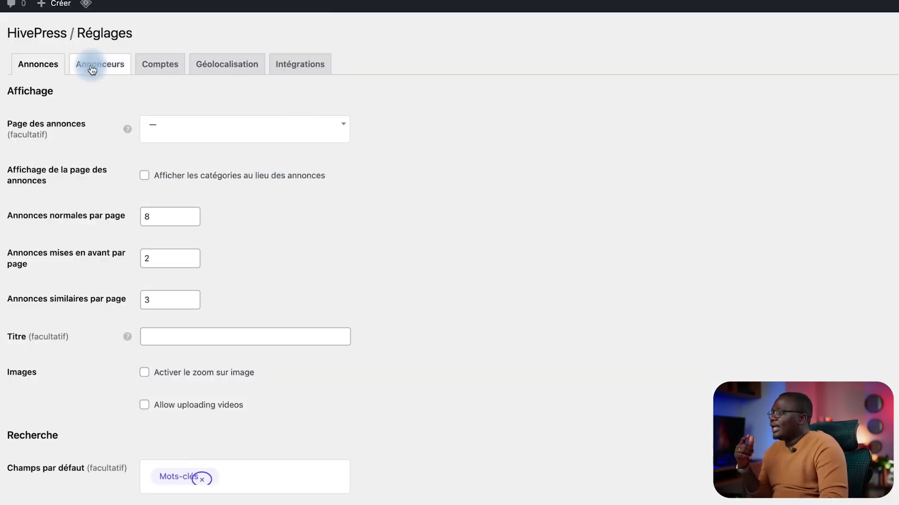
{"action": "left_click", "coordinate": [92, 69]}
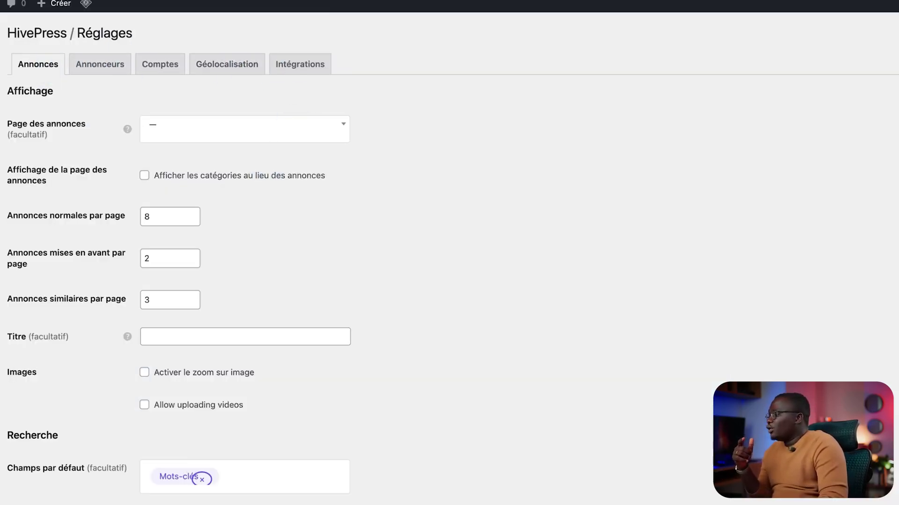
{"action": "left_click", "coordinate": [289, 65]}
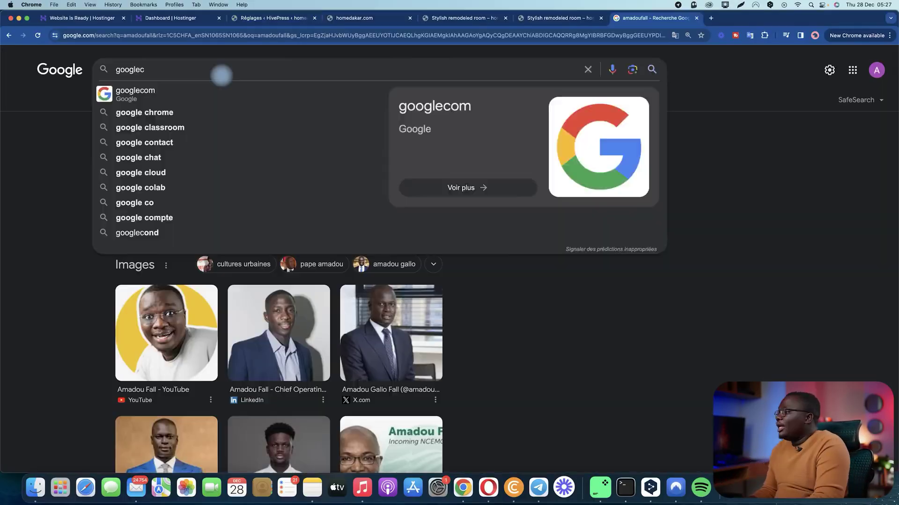
Step: Search Google for "google cloud" and open the Google Cloud Platform site
{"action": "key", "text": "BackSpace"}
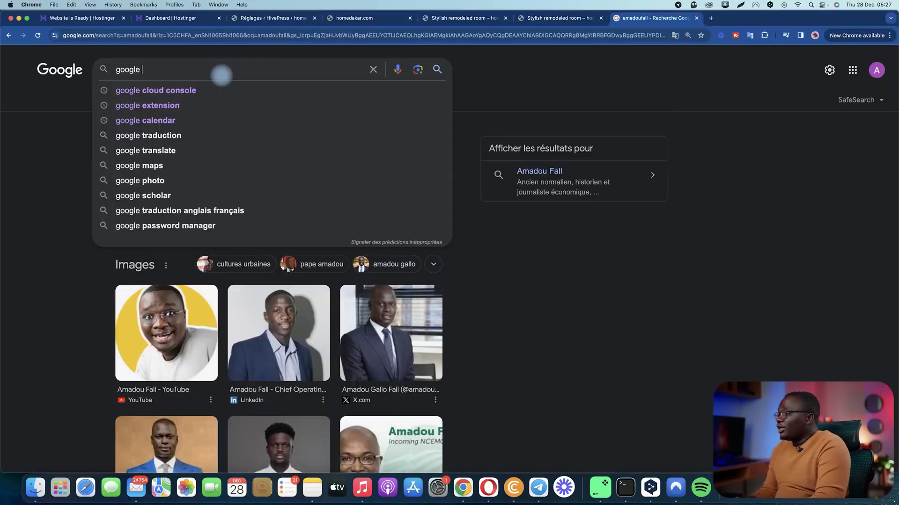
{"action": "type", "text": "cloud"}
{"action": "key", "text": "Return"}
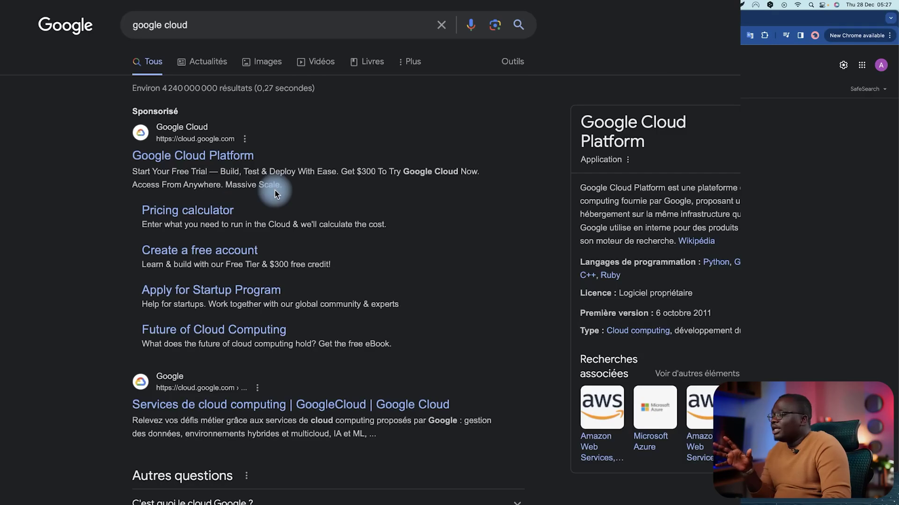
{"action": "left_click", "coordinate": [269, 195]}
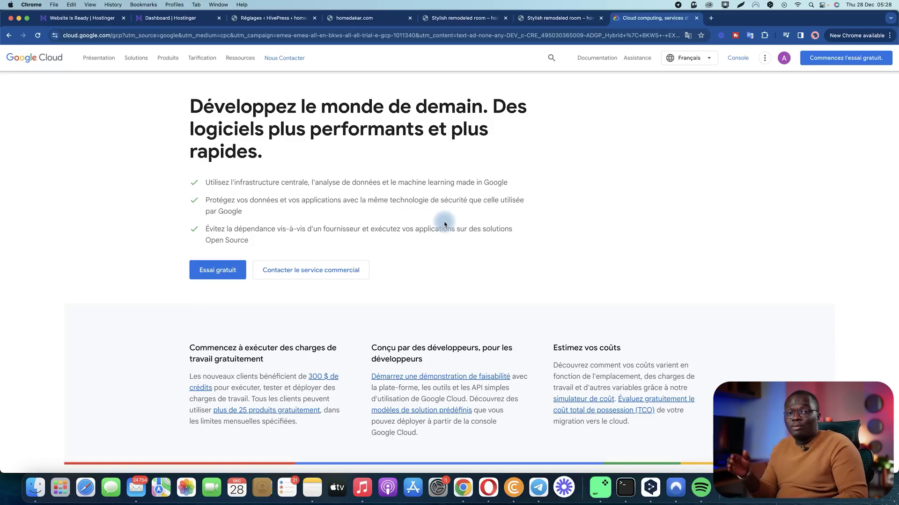
Step: Start the Google Cloud free trial sign-up and accept the account information step with Sénégal as the country
{"action": "scroll", "coordinate": [335, 256], "scroll_direction": "up", "scroll_amount": 1}
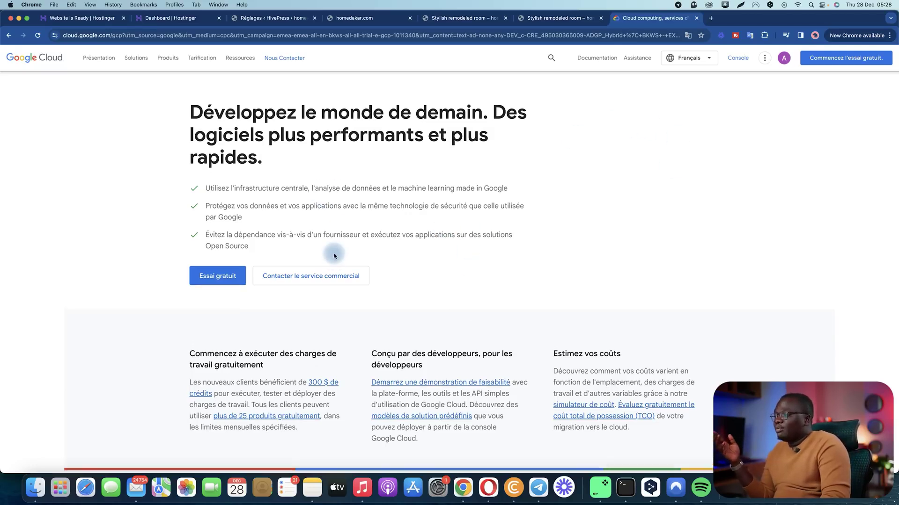
{"action": "scroll", "coordinate": [280, 262], "scroll_direction": "down", "scroll_amount": 1}
{"action": "left_click", "coordinate": [220, 269]}
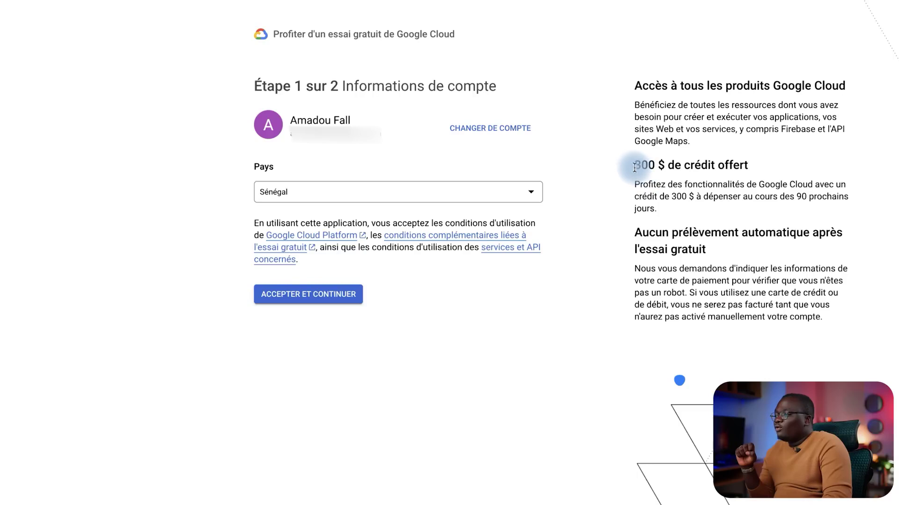
{"action": "left_click_drag", "start_coordinate": [634, 167], "coordinate": [768, 172]}
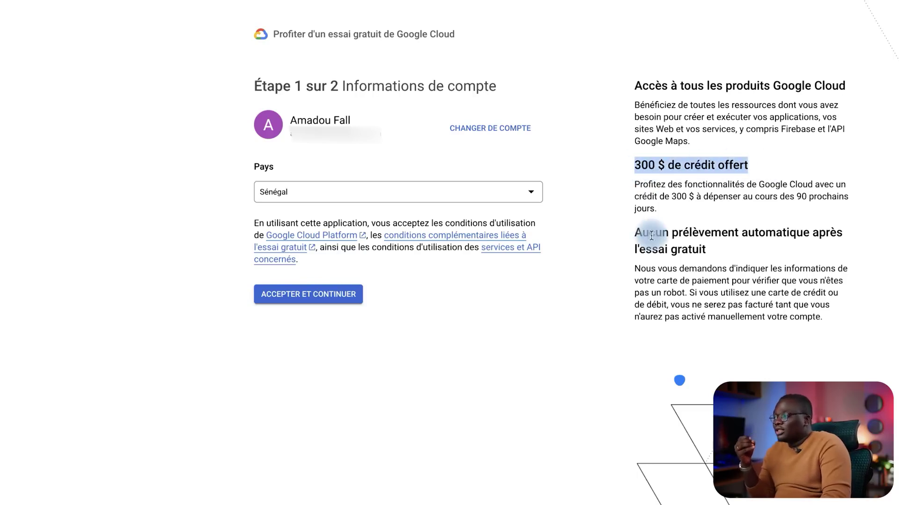
{"action": "left_click", "coordinate": [356, 295]}
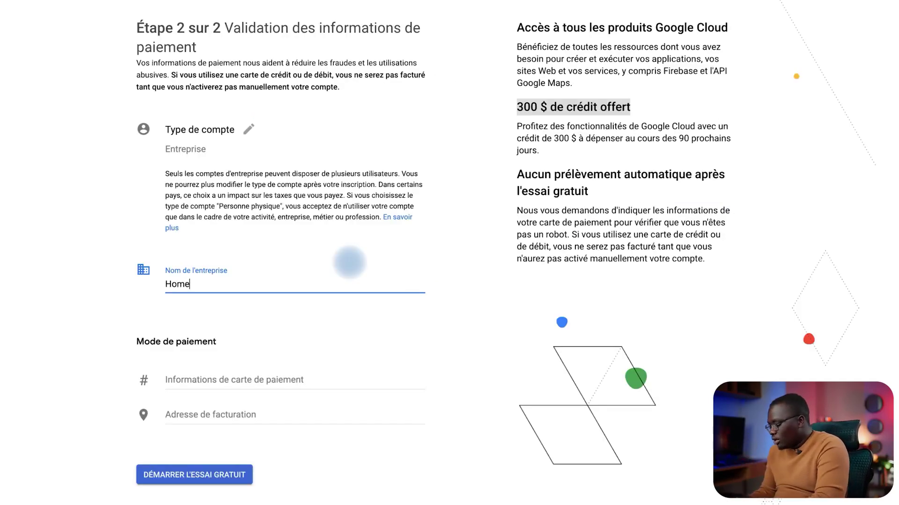
Step: Fill in the company name in the trial's payment profile and open the payment card information
{"action": "type", "text": "ar"}
{"action": "left_click", "coordinate": [385, 363]}
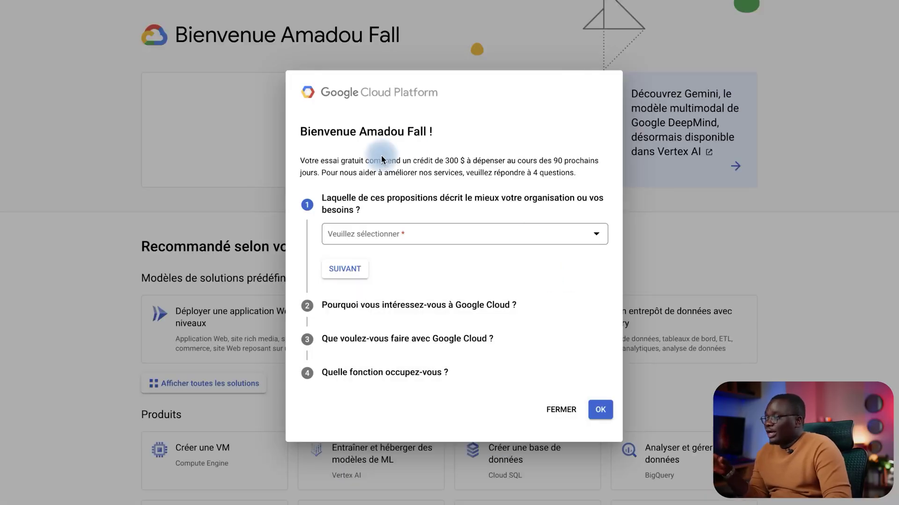
Step: Answer the welcome survey's first two questions with "Start-up" and "Utilisation de produits, de services et/ou d'API spécifiques"
{"action": "left_click", "coordinate": [468, 239]}
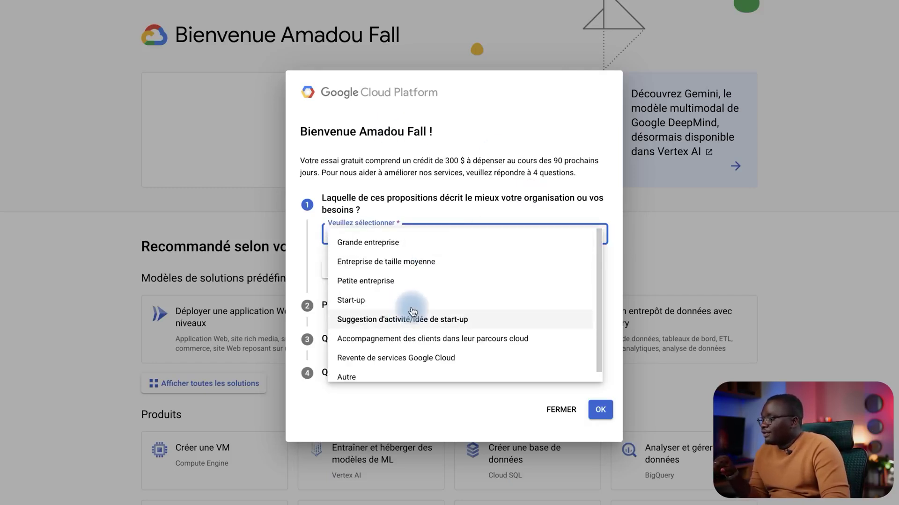
{"action": "left_click", "coordinate": [400, 298]}
{"action": "left_click", "coordinate": [349, 271]}
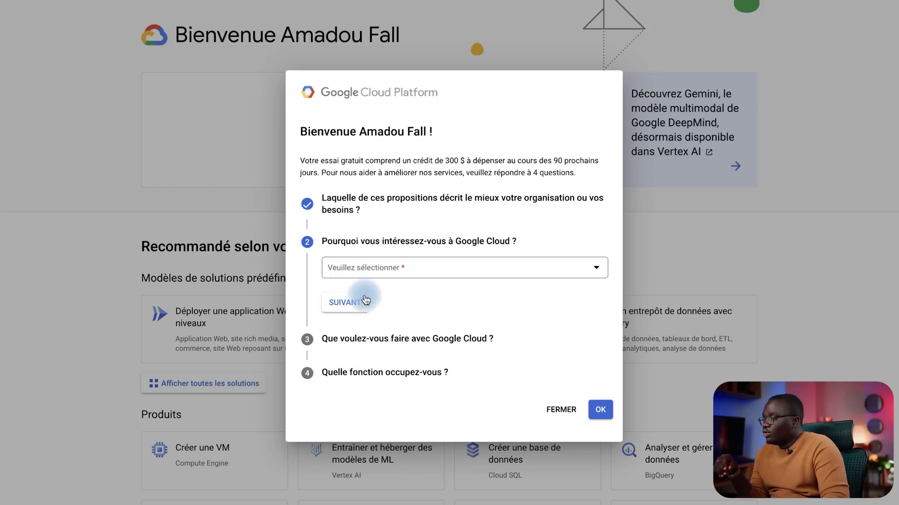
{"action": "left_click", "coordinate": [516, 275]}
{"action": "left_click", "coordinate": [490, 336]}
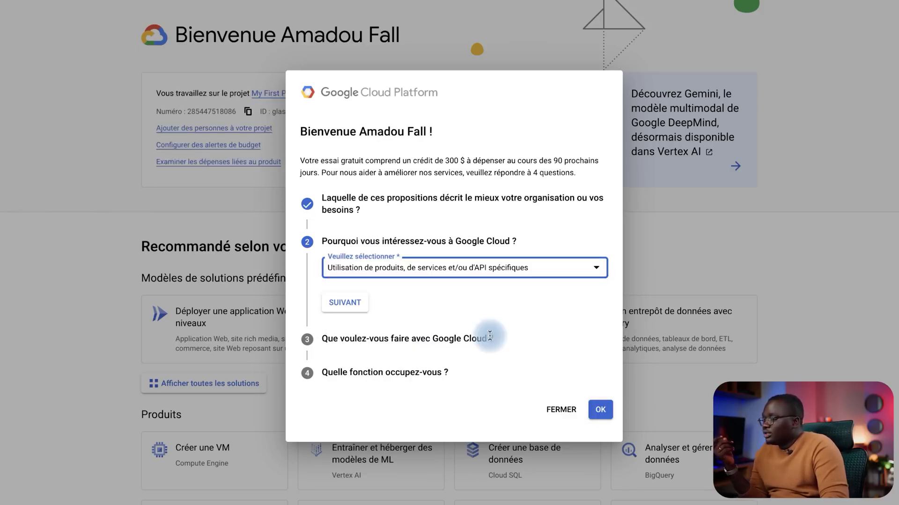
{"action": "left_click", "coordinate": [346, 303]}
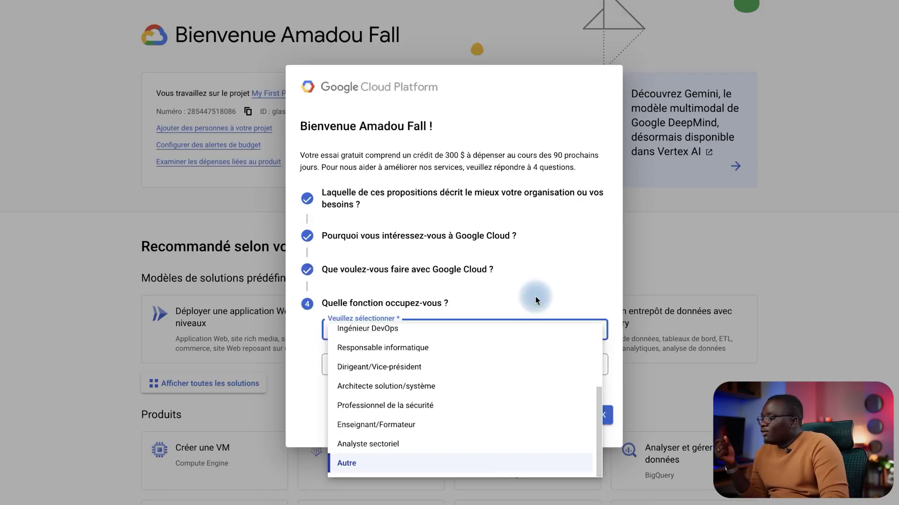
Step: Choose Ingénieur/Développeur as the job function and submit the welcome survey
{"action": "scroll", "coordinate": [465, 381], "scroll_direction": "up", "scroll_amount": 3}
{"action": "left_click", "coordinate": [407, 340]}
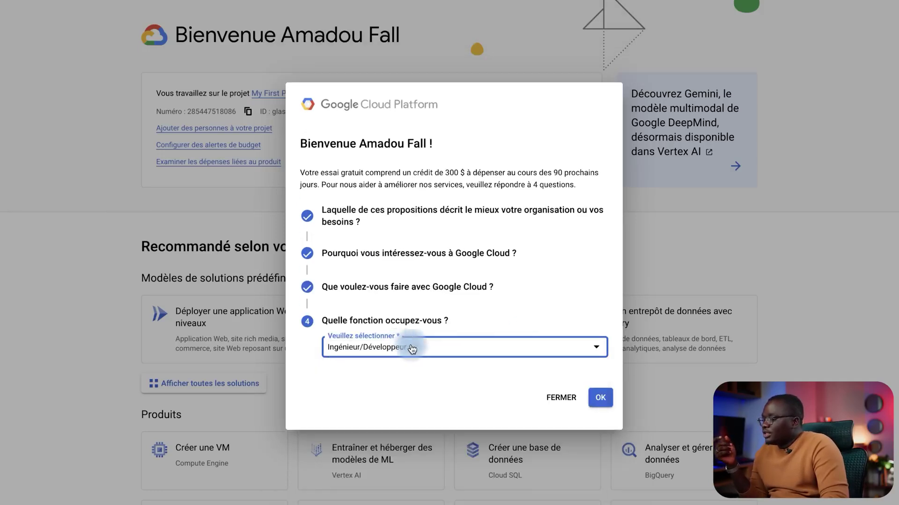
{"action": "left_click", "coordinate": [596, 396]}
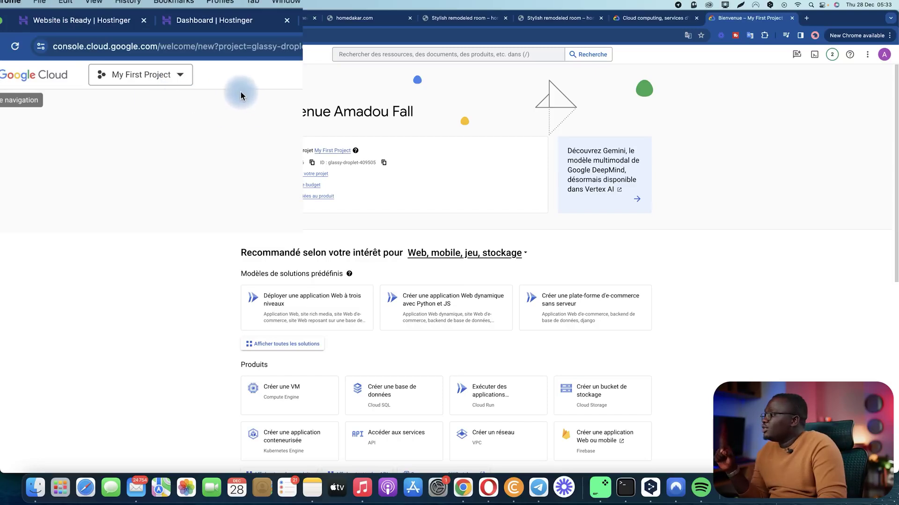
Step: Create a new Google Cloud project named HomeDakar
{"action": "left_click", "coordinate": [168, 80]}
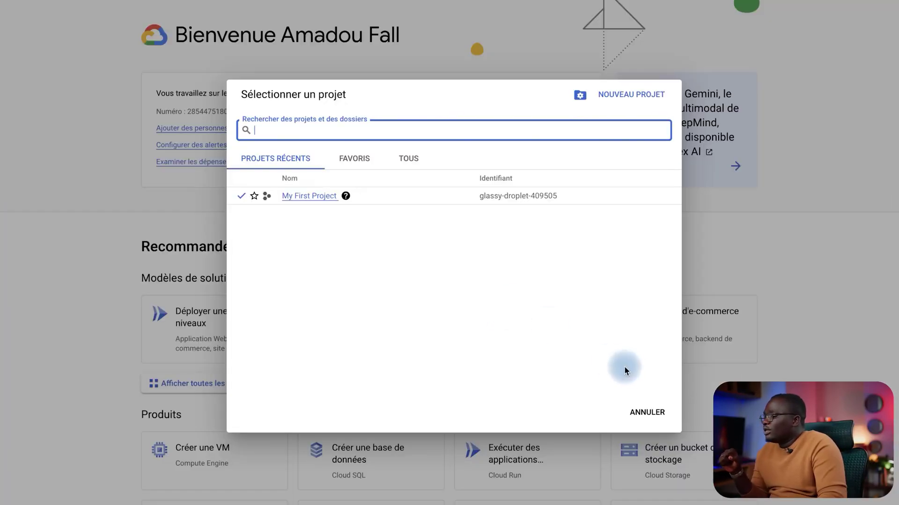
{"action": "left_click", "coordinate": [625, 98]}
{"action": "triple_click", "coordinate": [129, 167]}
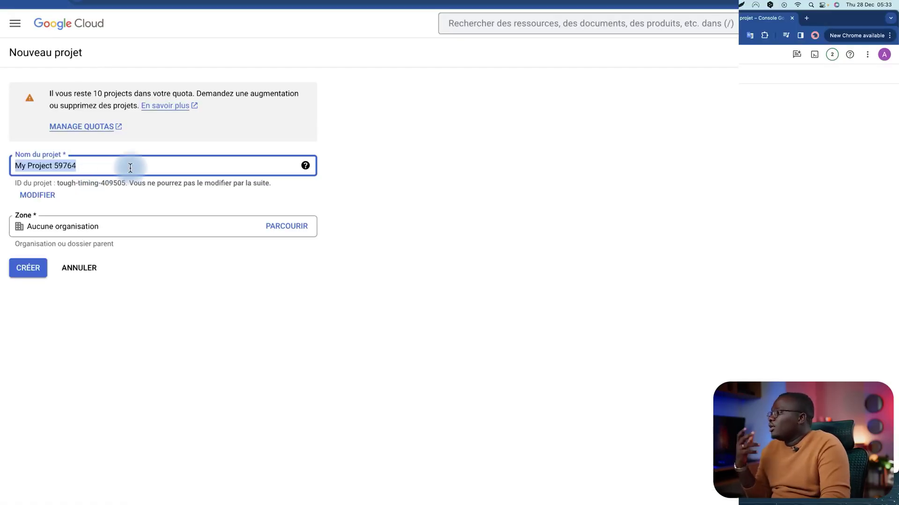
{"action": "type", "text": "Home"}
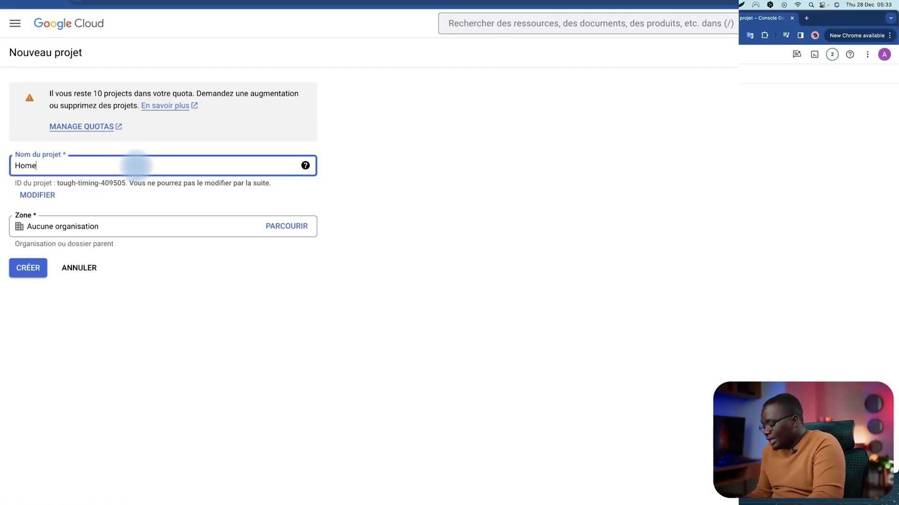
{"action": "type", "text": "Dakar"}
{"action": "left_click", "coordinate": [24, 262]}
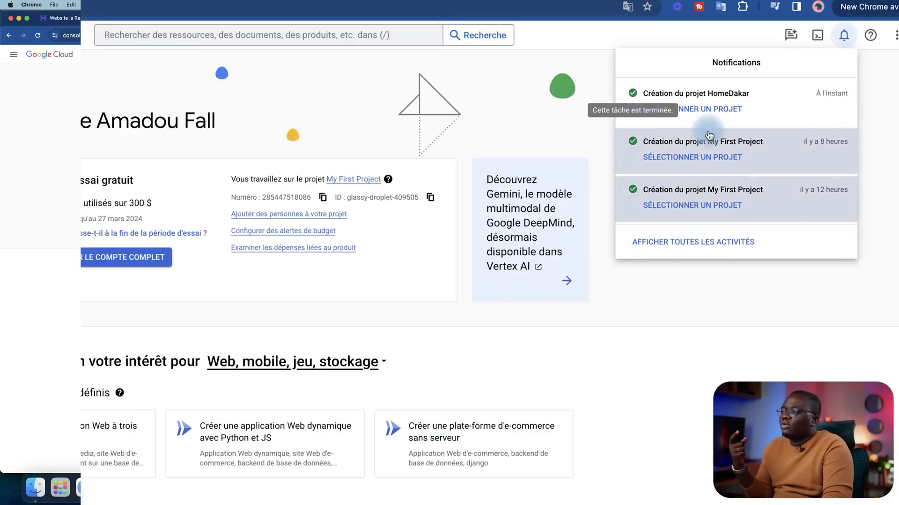
Step: Switch to the HomeDakar project and open its API library
{"action": "left_click", "coordinate": [680, 111]}
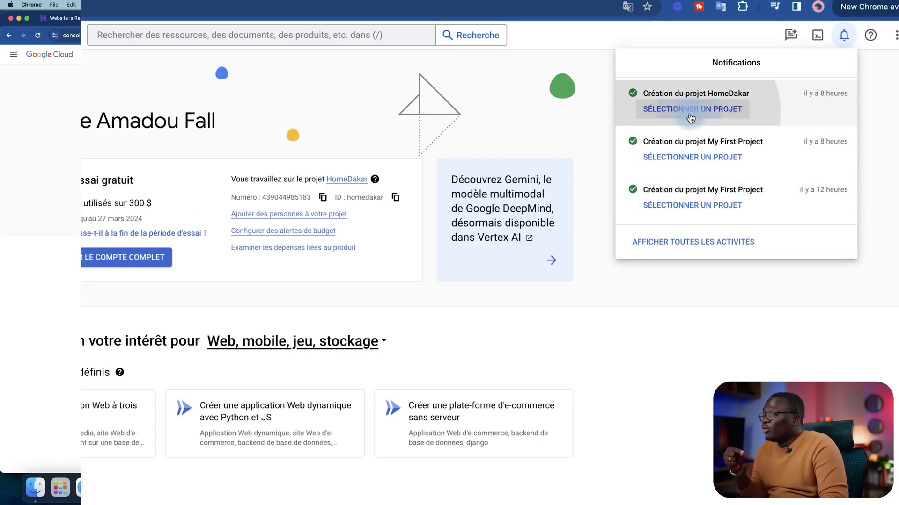
{"action": "left_click", "coordinate": [846, 37]}
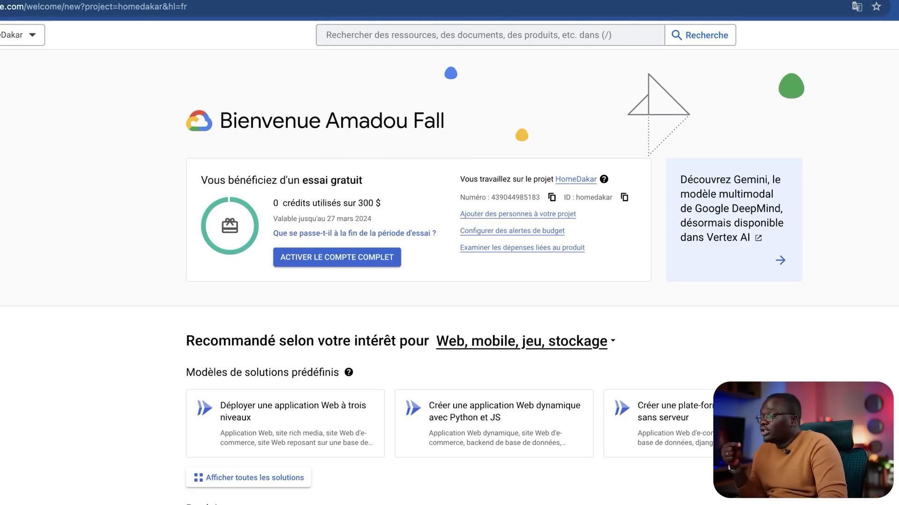
{"action": "scroll", "coordinate": [417, 326], "scroll_direction": "down", "scroll_amount": 7}
{"action": "scroll", "coordinate": [417, 326], "scroll_direction": "up", "scroll_amount": 1}
{"action": "left_click", "coordinate": [417, 326]}
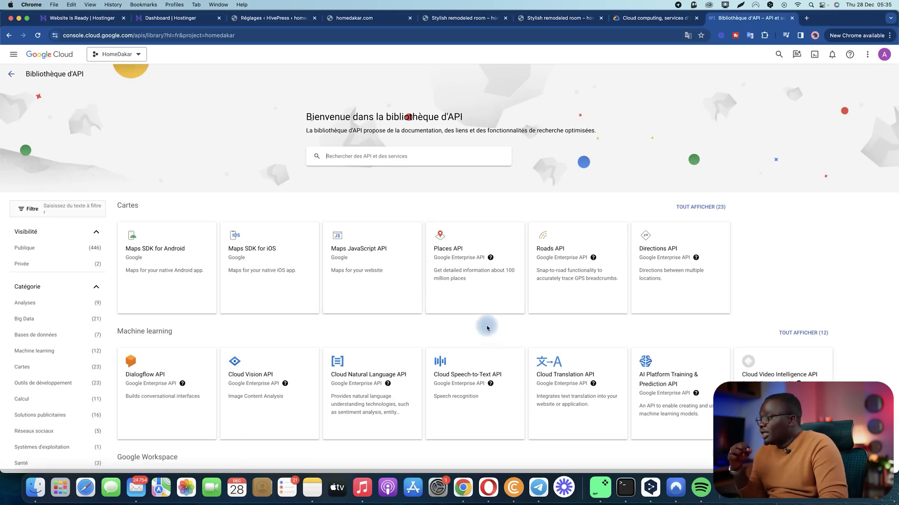
Step: Show all APIs in the library's Cartes category and enable the Geocoding API
{"action": "left_click", "coordinate": [700, 207]}
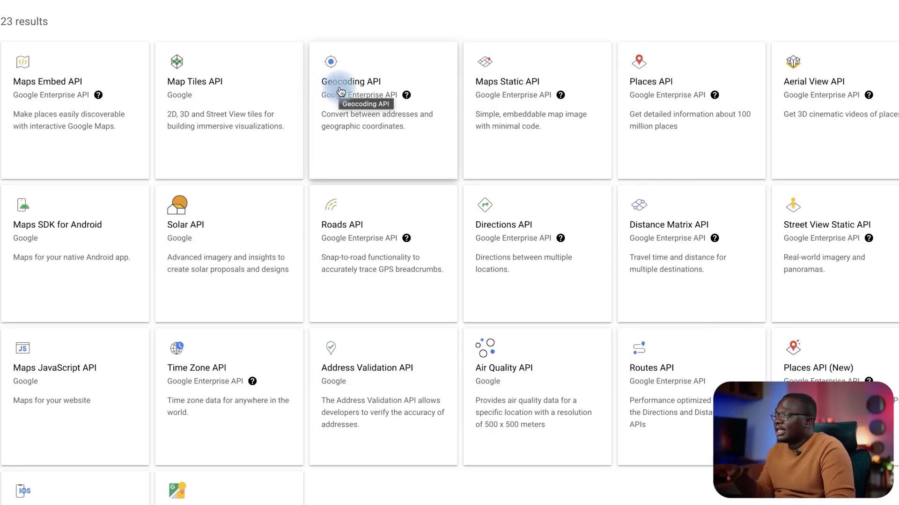
{"action": "left_click", "coordinate": [358, 91]}
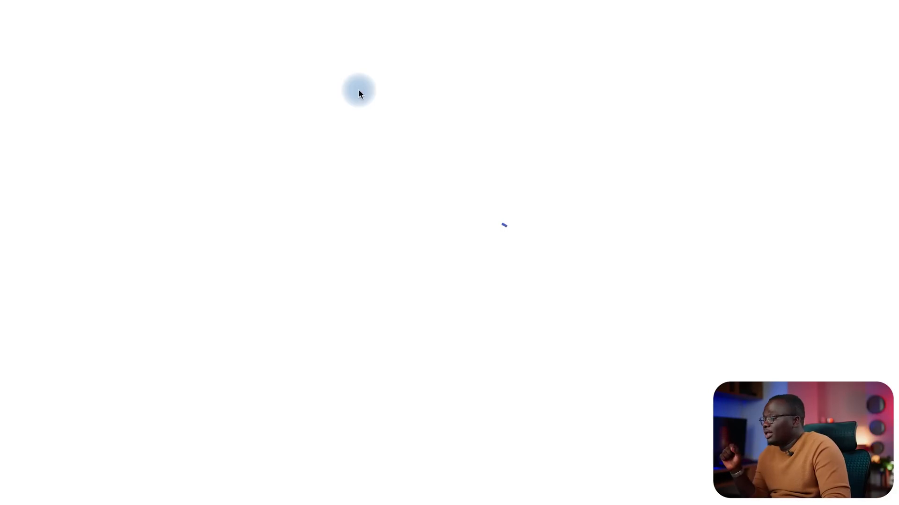
{"action": "left_click", "coordinate": [147, 149]}
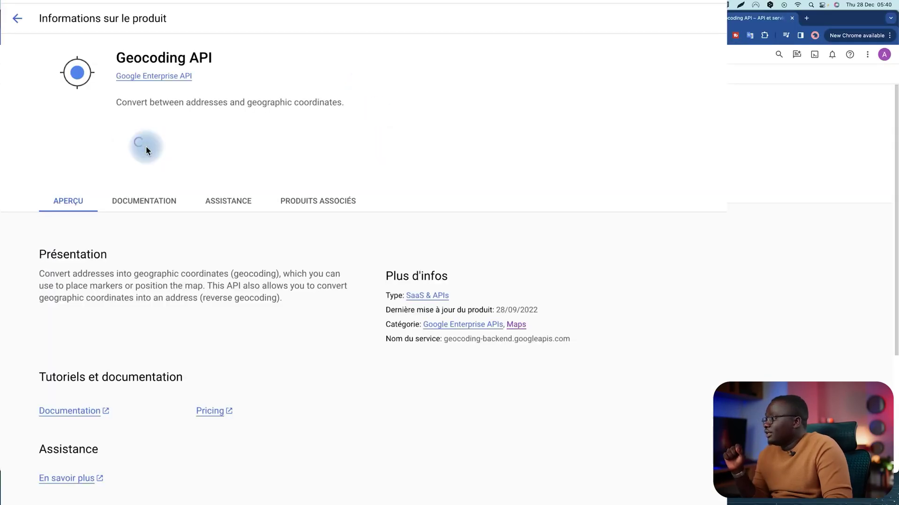
Step: Enable Places API (New) from the Geocoding API's related products, and enable the Maps JavaScript API
{"action": "scroll", "coordinate": [337, 255], "scroll_direction": "down", "scroll_amount": 5}
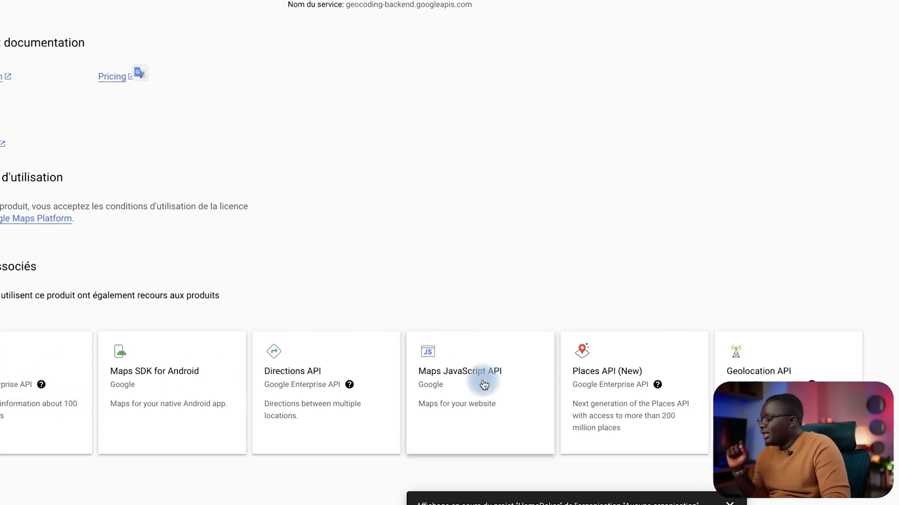
{"action": "left_click", "coordinate": [619, 393]}
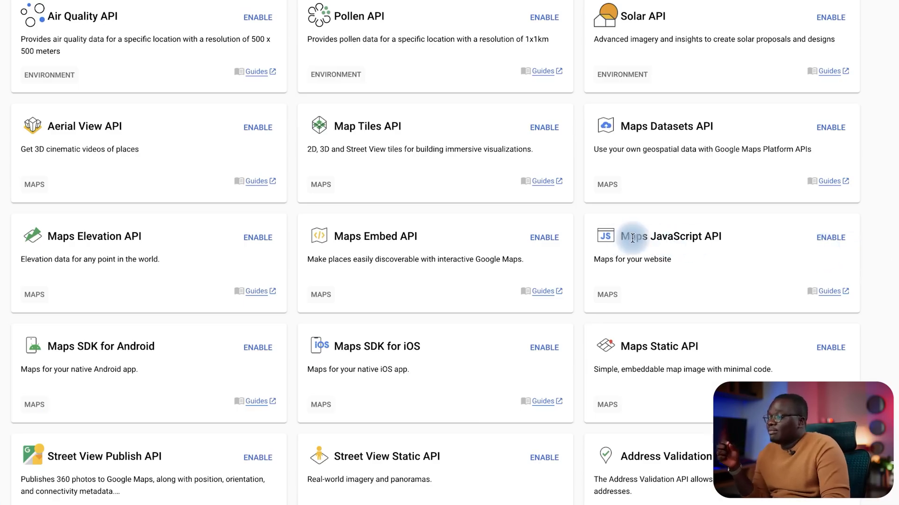
{"action": "left_click", "coordinate": [831, 238]}
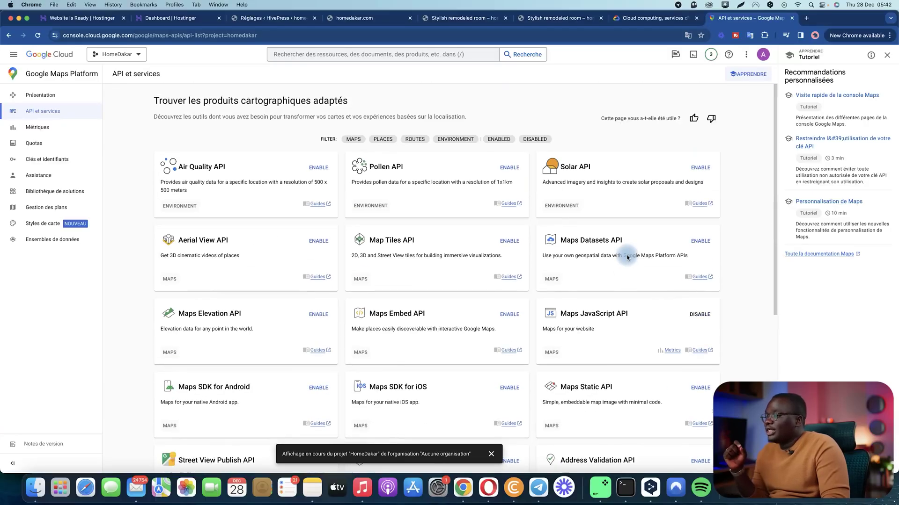
Step: Review the enabled Maps APIs and create an API key in the Google Maps Platform credentials
{"action": "scroll", "coordinate": [712, 260], "scroll_direction": "down", "scroll_amount": 5}
{"action": "scroll", "coordinate": [712, 261], "scroll_direction": "up", "scroll_amount": 2}
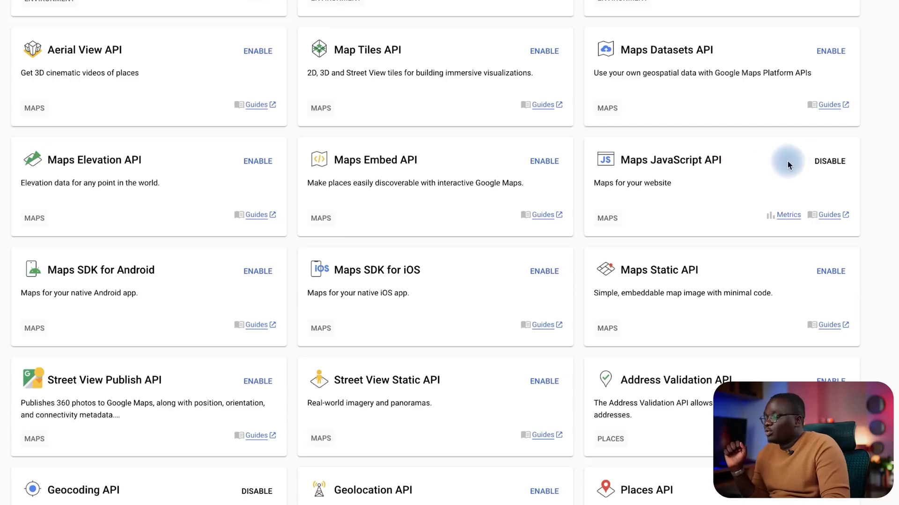
{"action": "scroll", "coordinate": [691, 173], "scroll_direction": "down", "scroll_amount": 5}
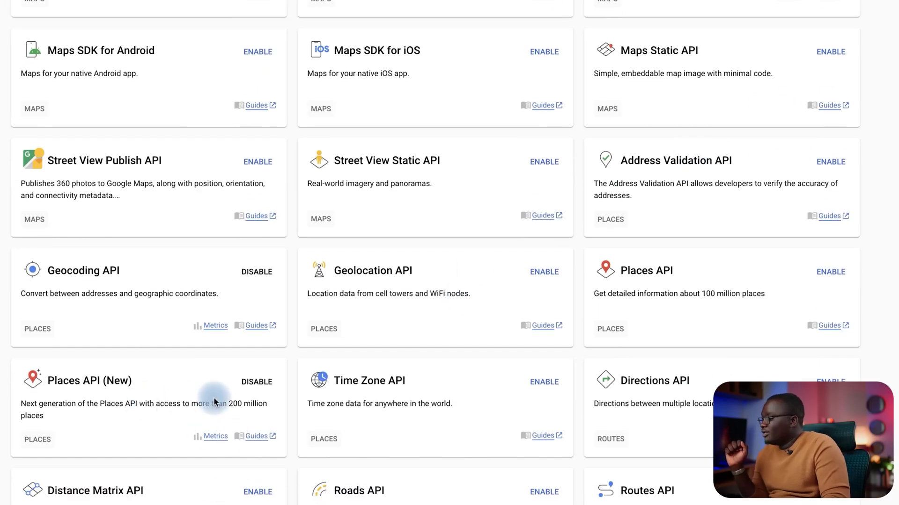
{"action": "scroll", "coordinate": [221, 397], "scroll_direction": "up", "scroll_amount": 1}
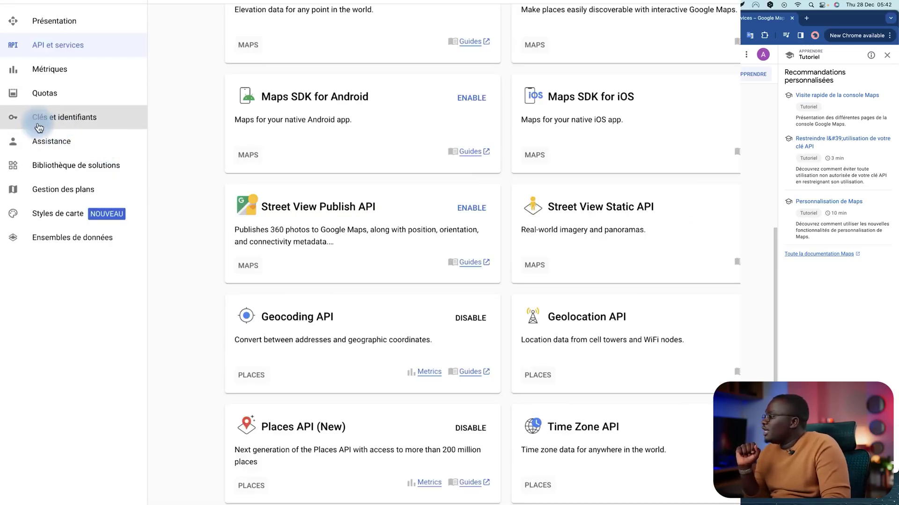
{"action": "left_click", "coordinate": [72, 125]}
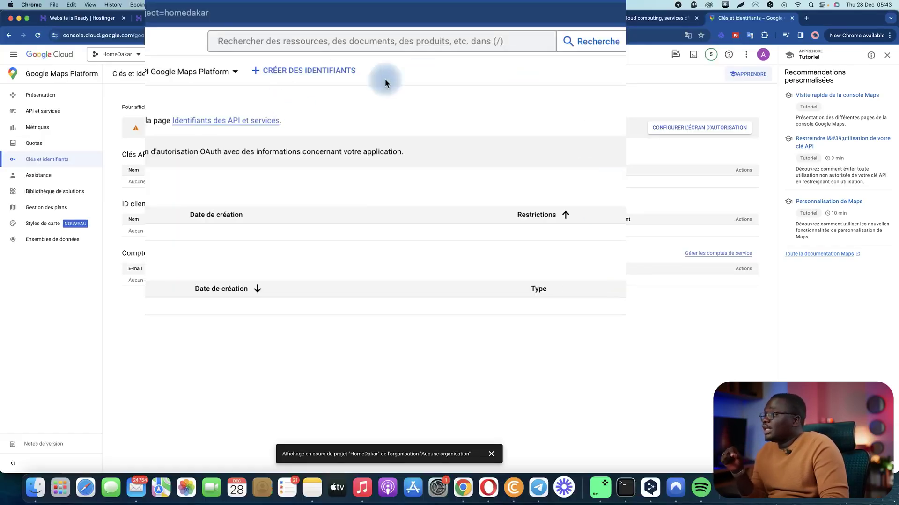
{"action": "left_click", "coordinate": [293, 77]}
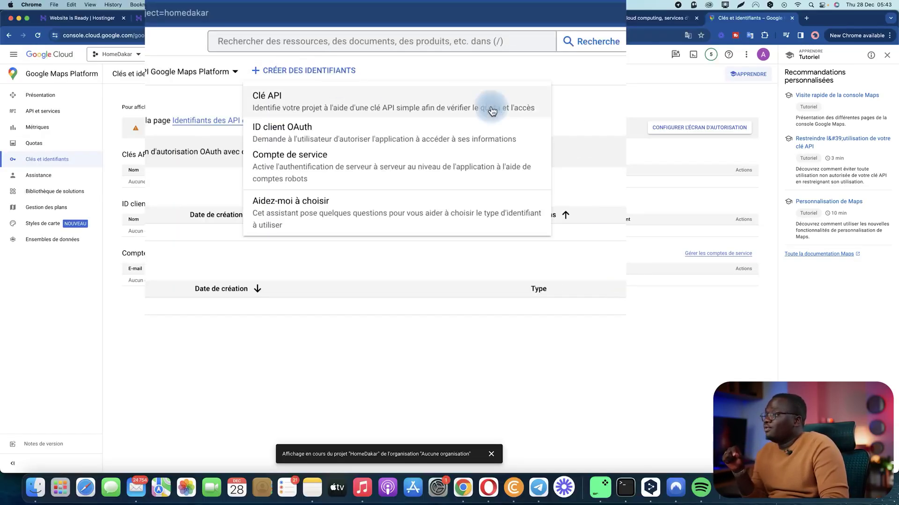
{"action": "left_click", "coordinate": [368, 106]}
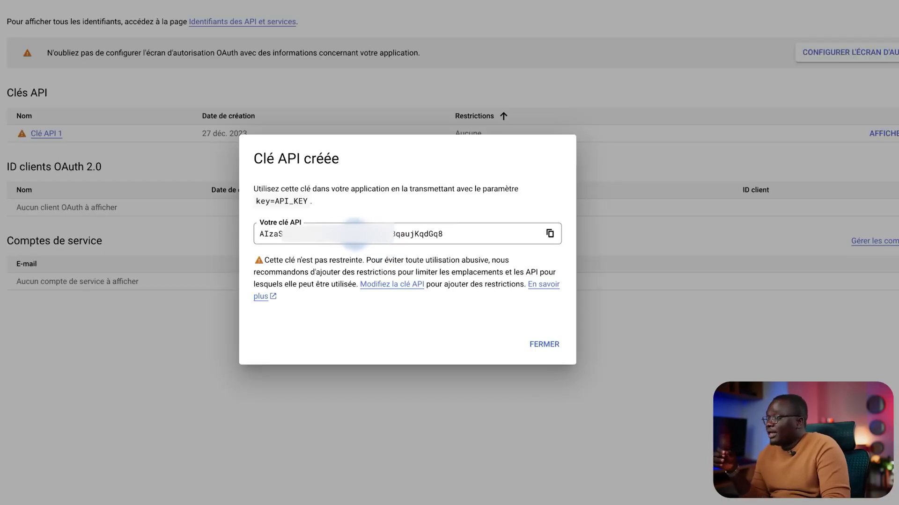
{"action": "left_click", "coordinate": [550, 349]}
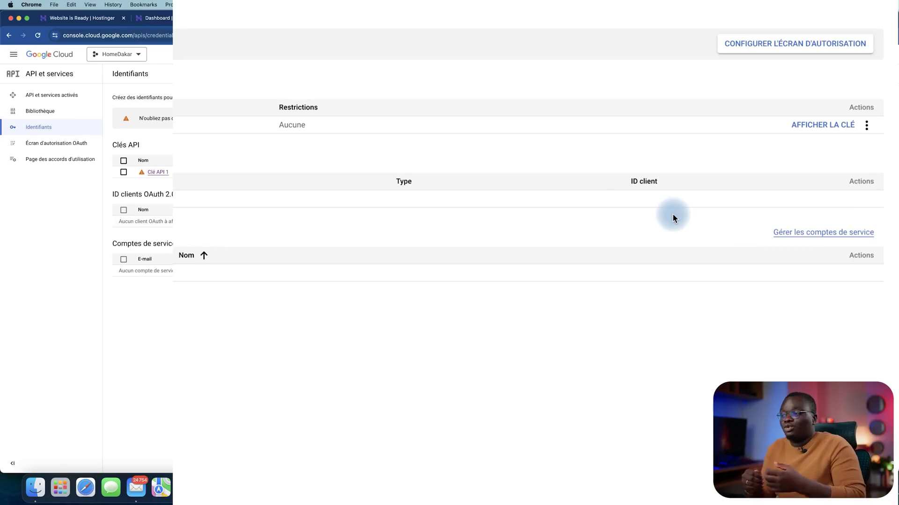
Step: Open the new API key for editing and set its application restriction to Sites Web
{"action": "left_click", "coordinate": [866, 126]}
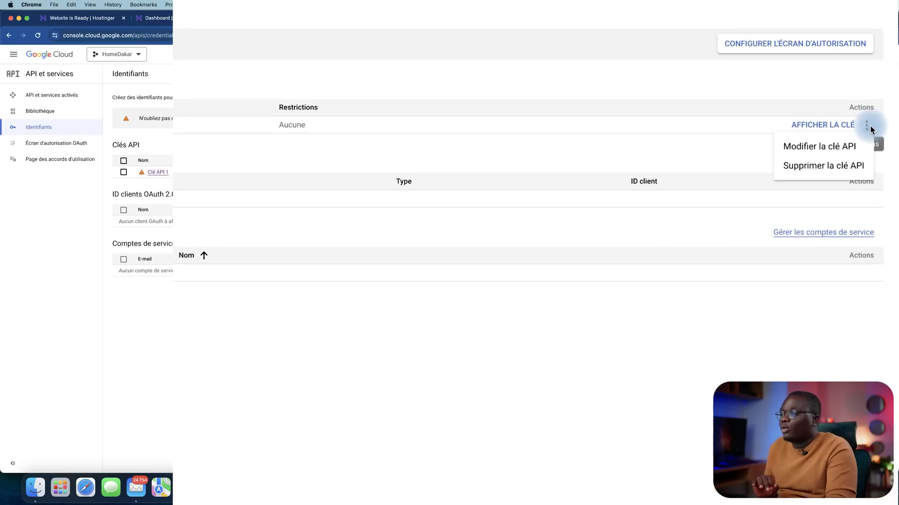
{"action": "left_click", "coordinate": [821, 149]}
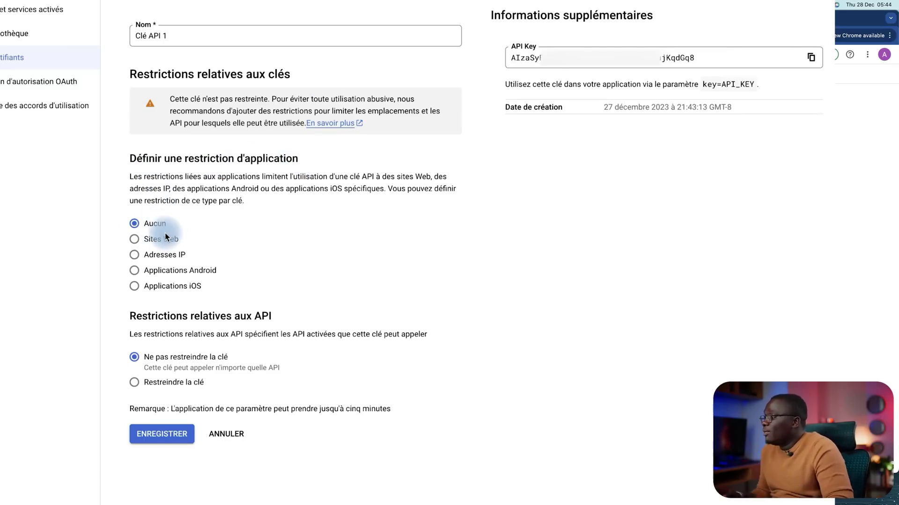
{"action": "left_click", "coordinate": [134, 239]}
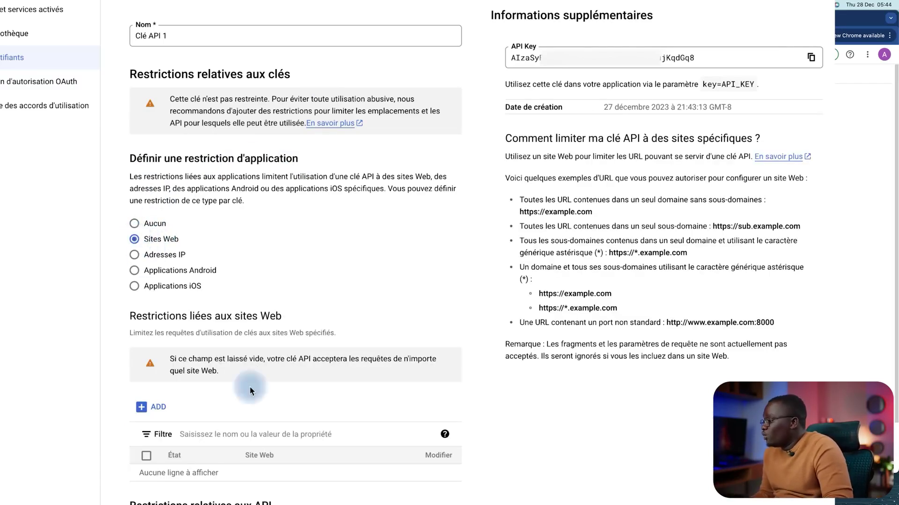
Step: Add *.homedakar.com/* to the API key's website restrictions
{"action": "scroll", "coordinate": [249, 386], "scroll_direction": "down", "scroll_amount": 2}
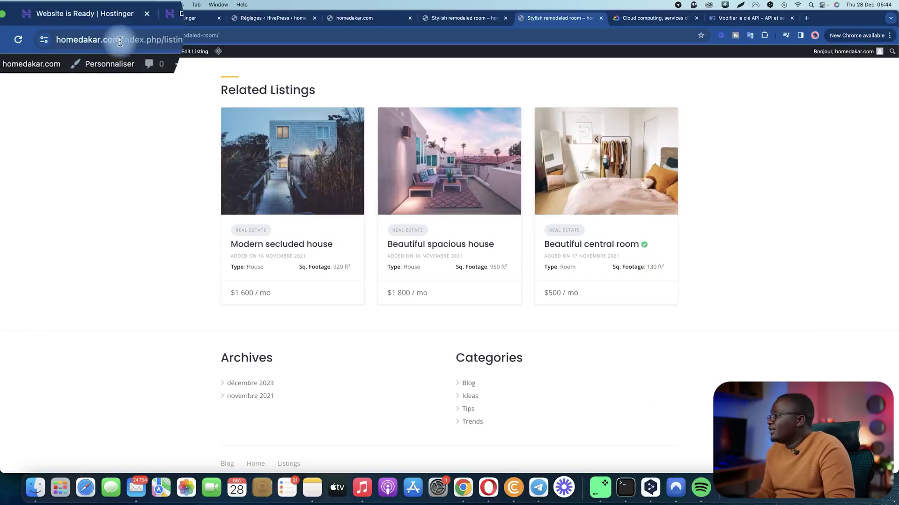
{"action": "left_click", "coordinate": [61, 38]}
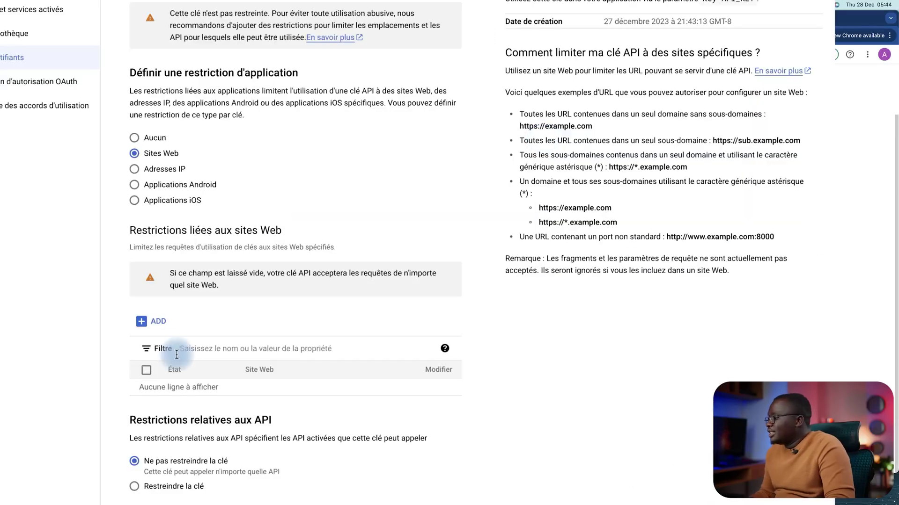
{"action": "left_click", "coordinate": [150, 321]}
{"action": "type", "text": "*."}
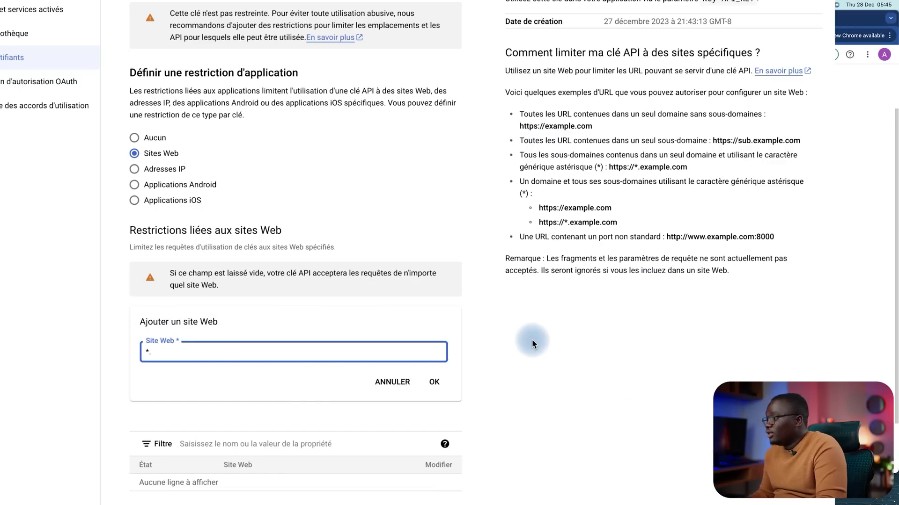
{"action": "type", "text": "homedakar.com"}
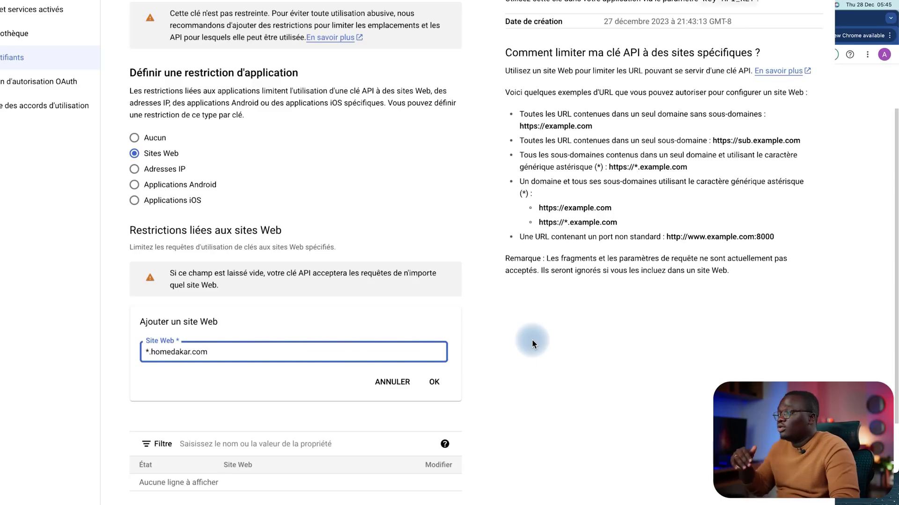
{"action": "left_click", "coordinate": [563, 255]}
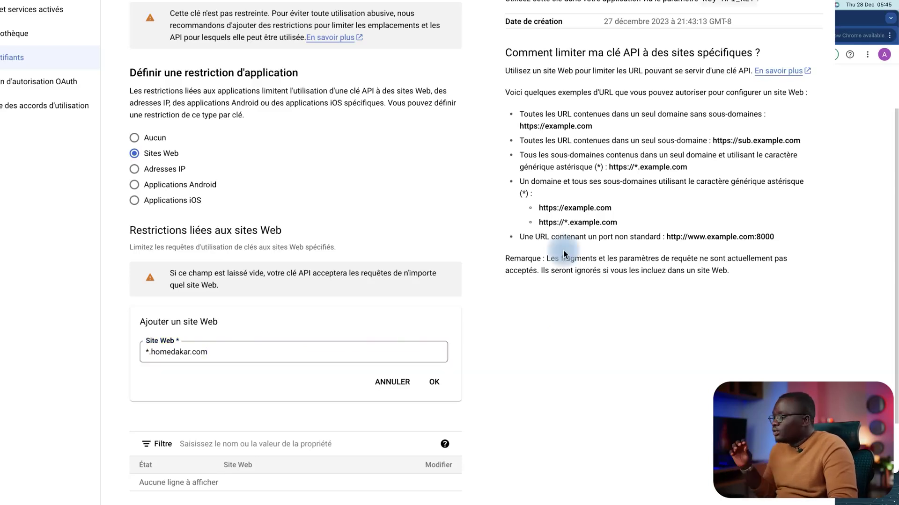
{"action": "left_click", "coordinate": [439, 352]}
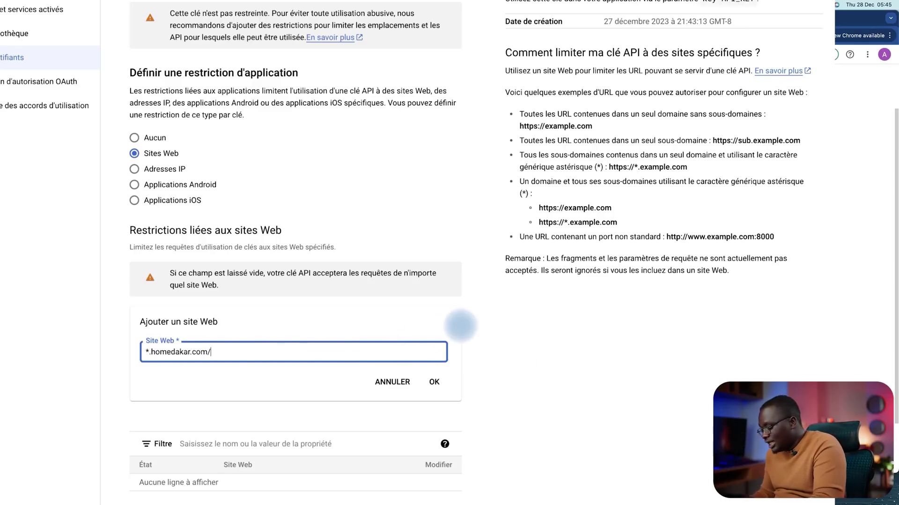
{"action": "left_click", "coordinate": [434, 382]}
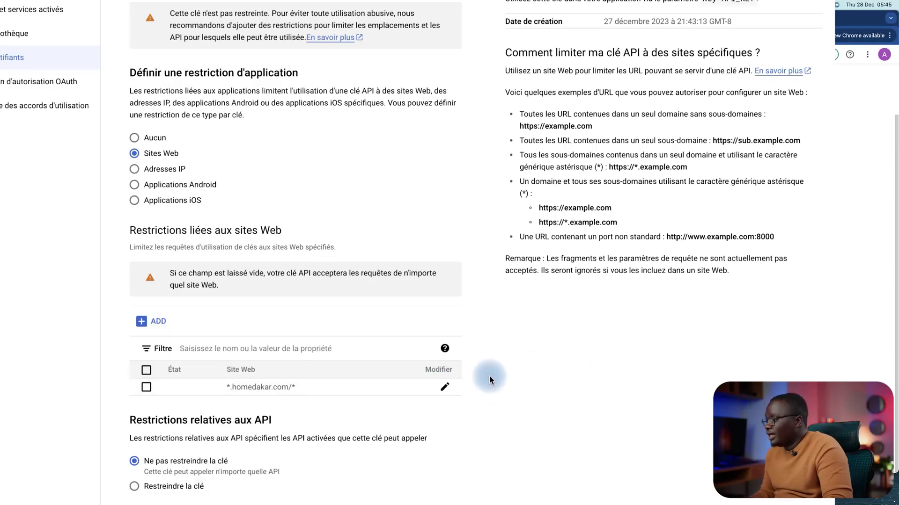
Step: Add *homedakar.com/* as a second allowed website and save the API key
{"action": "left_click", "coordinate": [152, 319]}
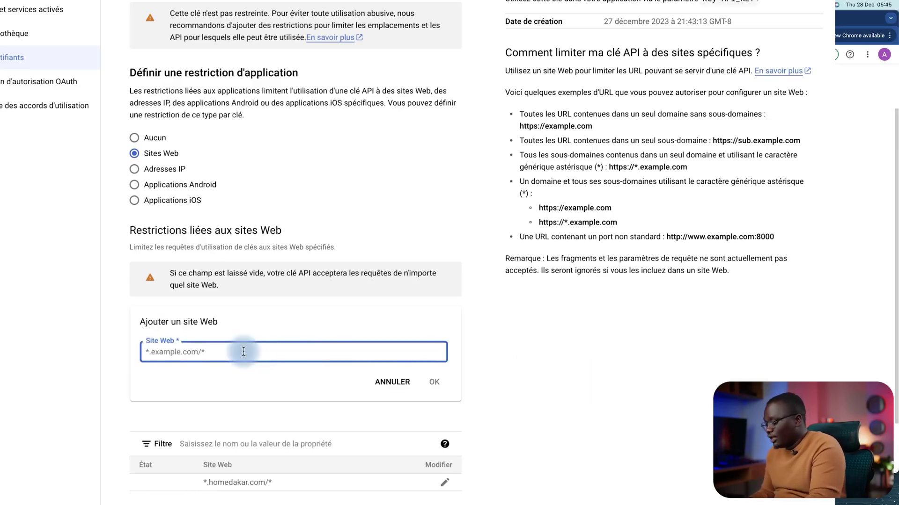
{"action": "type", "text": "*homedakar.com/*"}
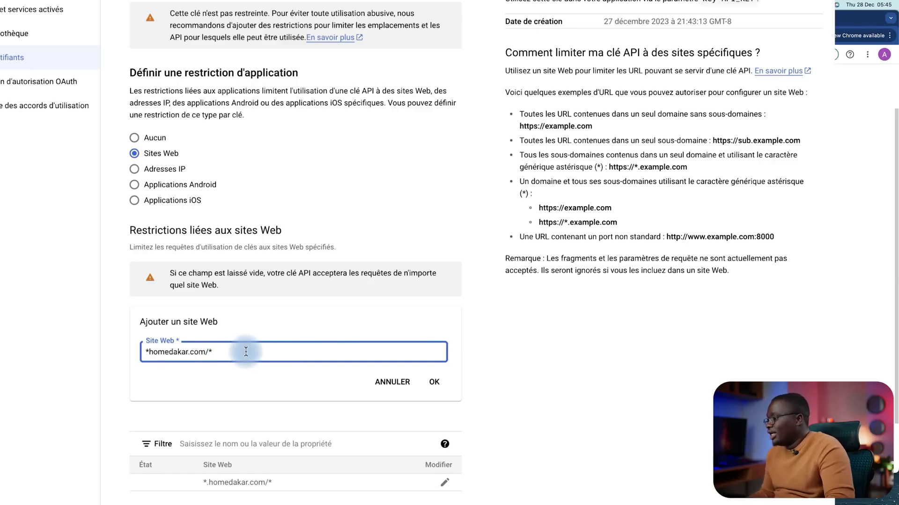
{"action": "left_click", "coordinate": [434, 382]}
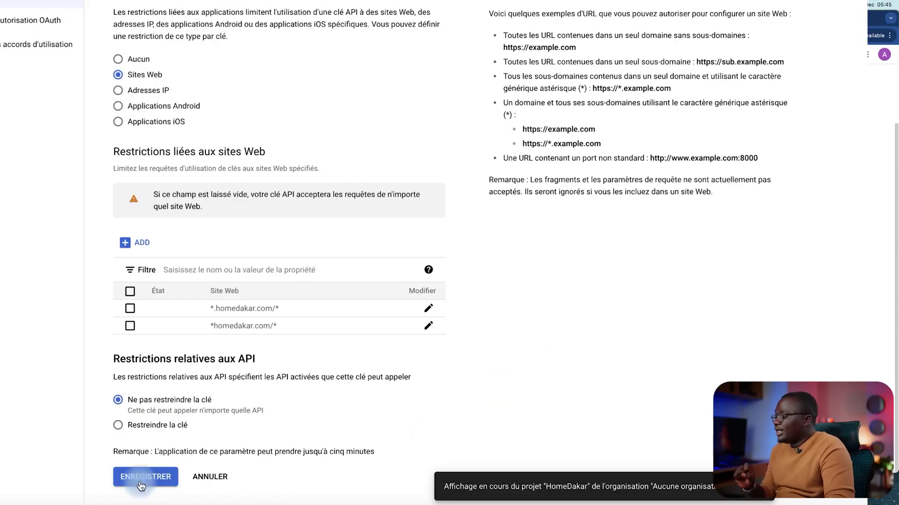
{"action": "left_click", "coordinate": [124, 477]}
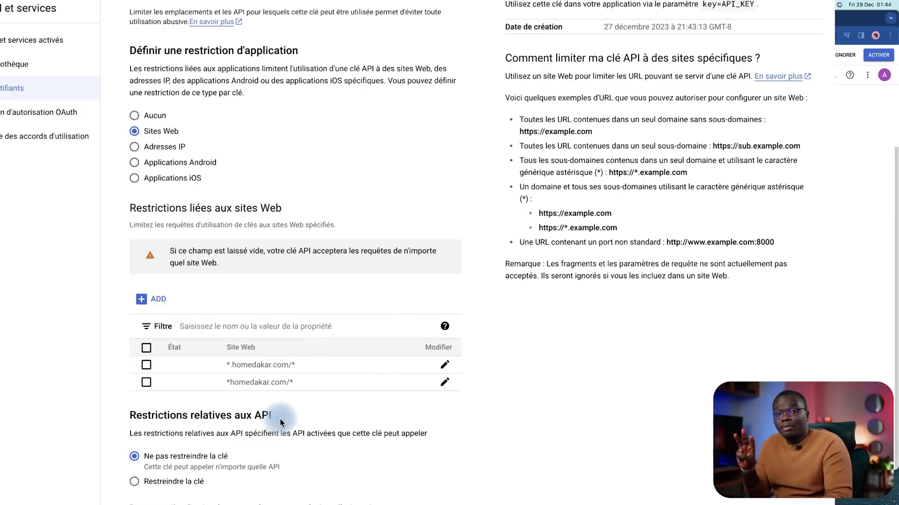
Step: Restrict the API key to Places API (New), Maps JavaScript API and Geocoding API, and save it
{"action": "left_click", "coordinate": [138, 486]}
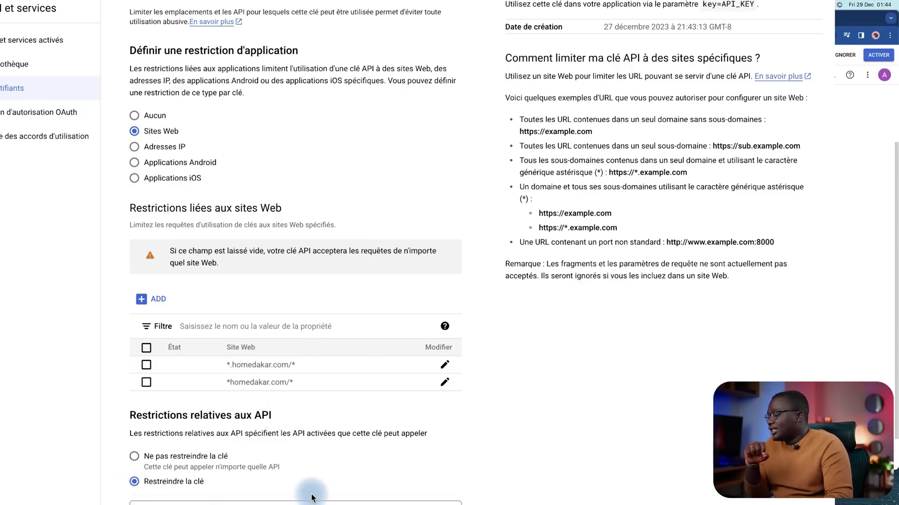
{"action": "scroll", "coordinate": [318, 492], "scroll_direction": "down", "scroll_amount": 2}
{"action": "left_click", "coordinate": [395, 453]}
{"action": "scroll", "coordinate": [288, 383], "scroll_direction": "down", "scroll_amount": 3}
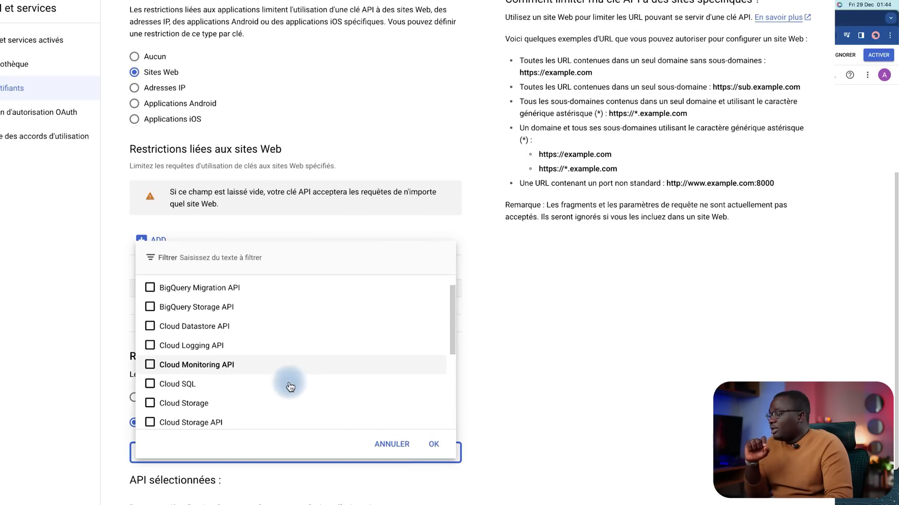
{"action": "scroll", "coordinate": [290, 386], "scroll_direction": "down", "scroll_amount": 2}
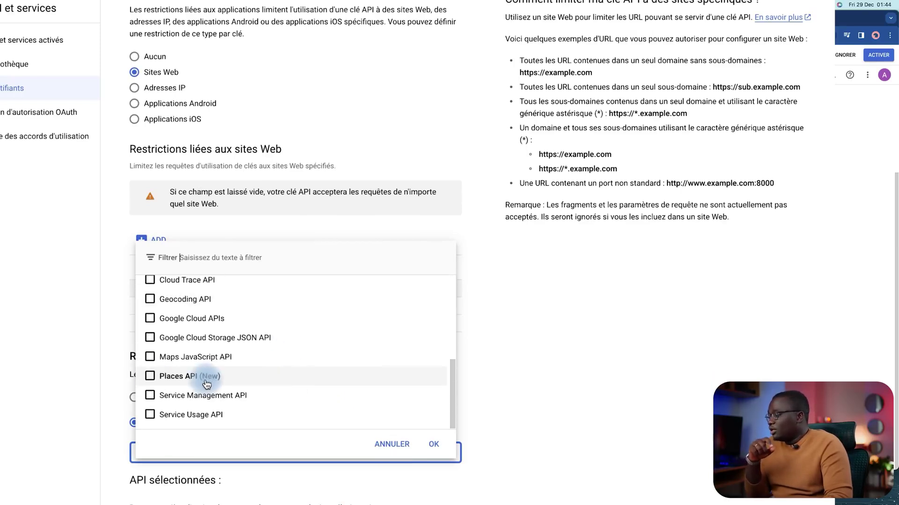
{"action": "left_click", "coordinate": [150, 377]}
{"action": "left_click", "coordinate": [150, 357]}
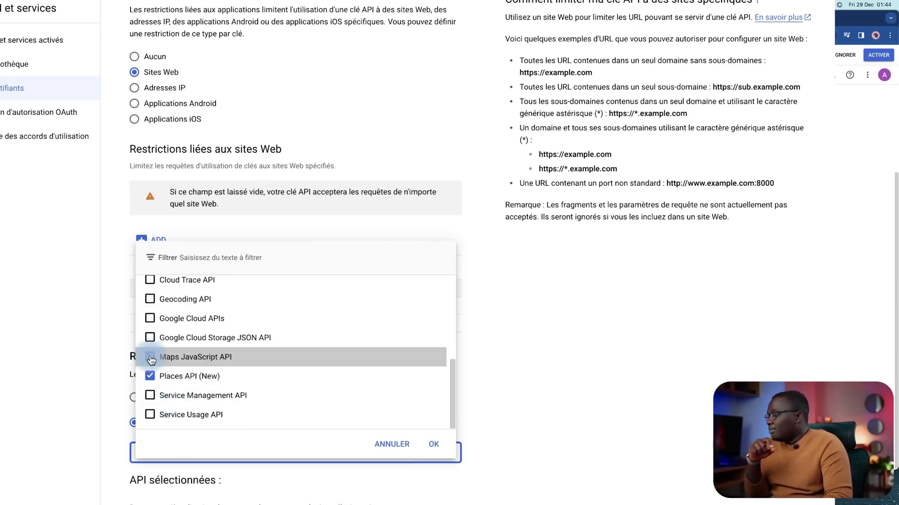
{"action": "left_click", "coordinate": [149, 299]}
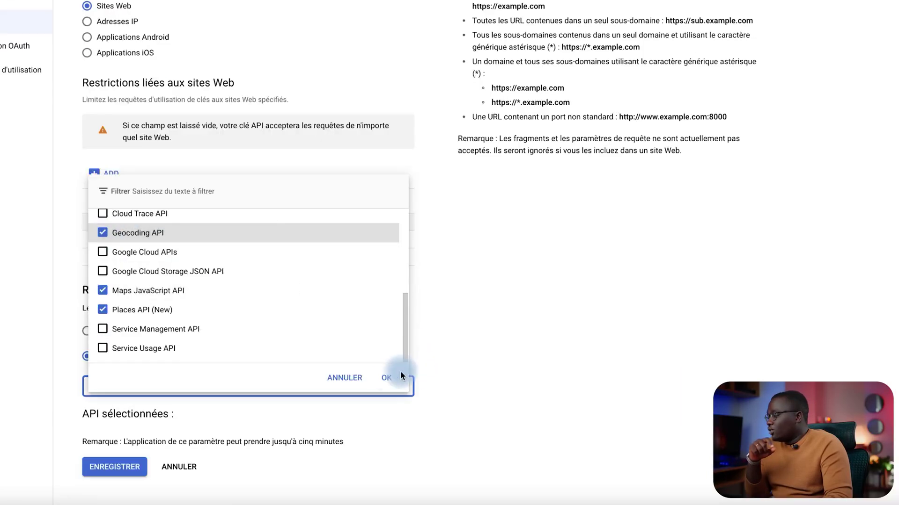
{"action": "left_click", "coordinate": [438, 441]}
{"action": "left_click", "coordinate": [124, 468]}
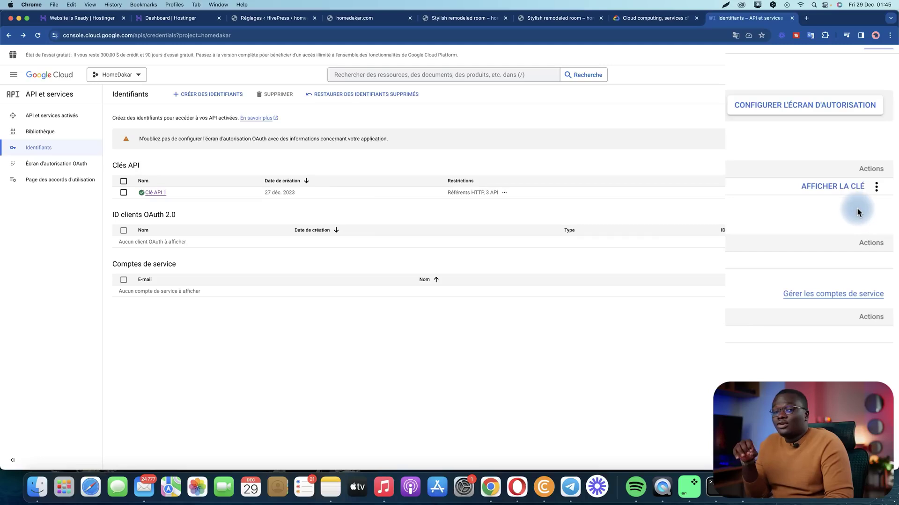
Step: Copy the API key from Google Cloud, paste it into HivePress's Google Maps API key setting, and save the settings
{"action": "left_click", "coordinate": [848, 192]}
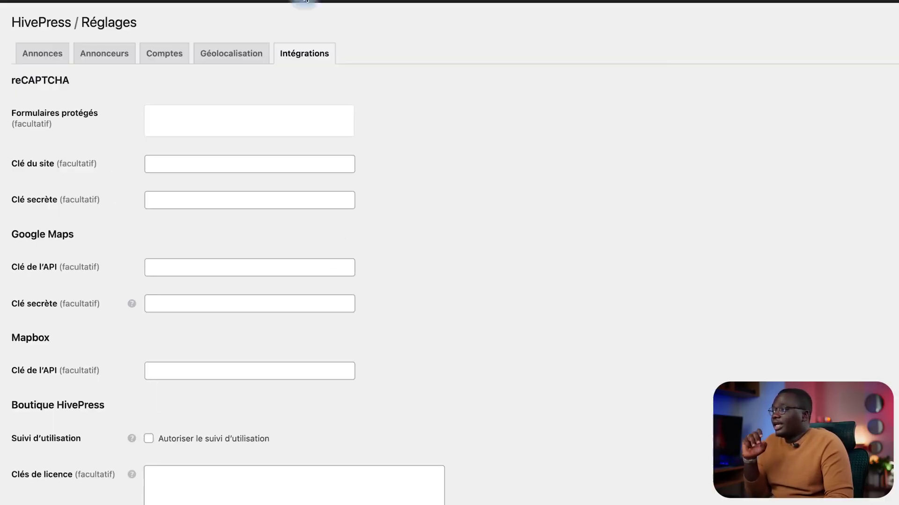
{"action": "left_click", "coordinate": [287, 232]}
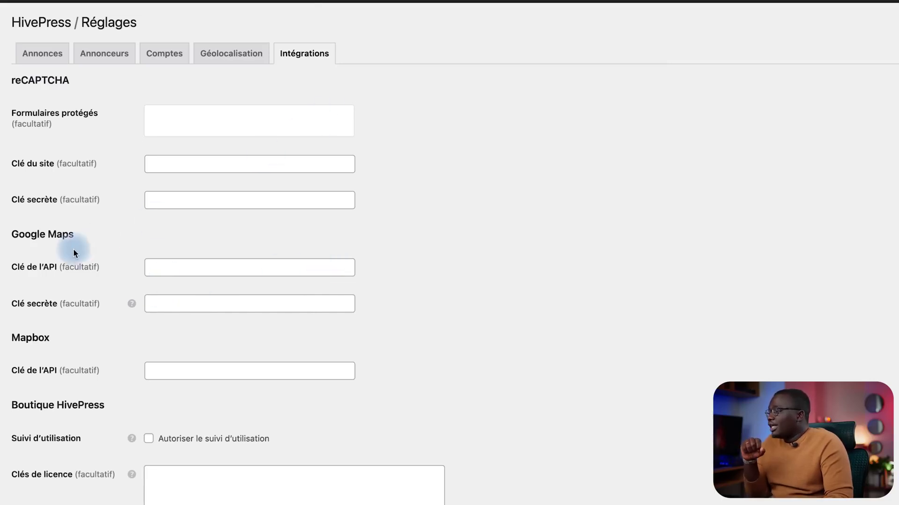
{"action": "left_click", "coordinate": [206, 266]}
{"action": "key", "text": "super+v"}
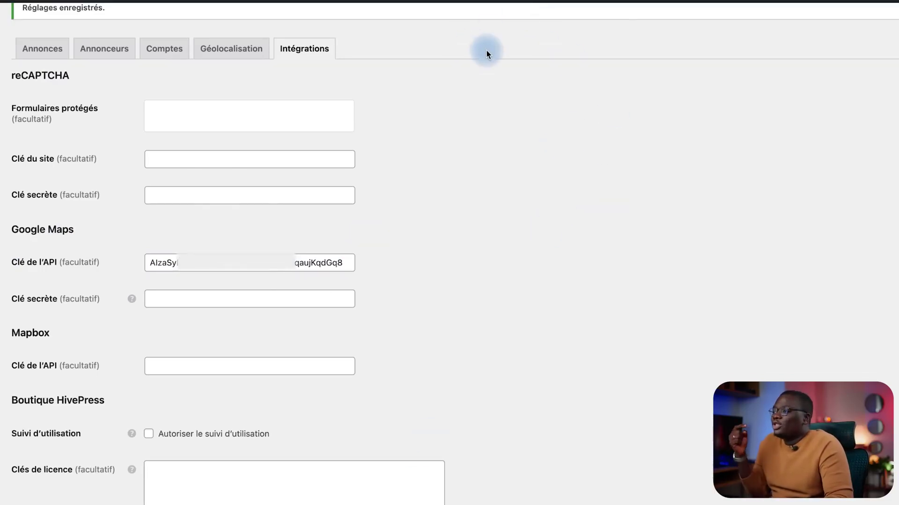
Step: Reload the homedakar.com homepage and view the Immobilier category with its Appartements subcategory
{"action": "left_click", "coordinate": [365, 18]}
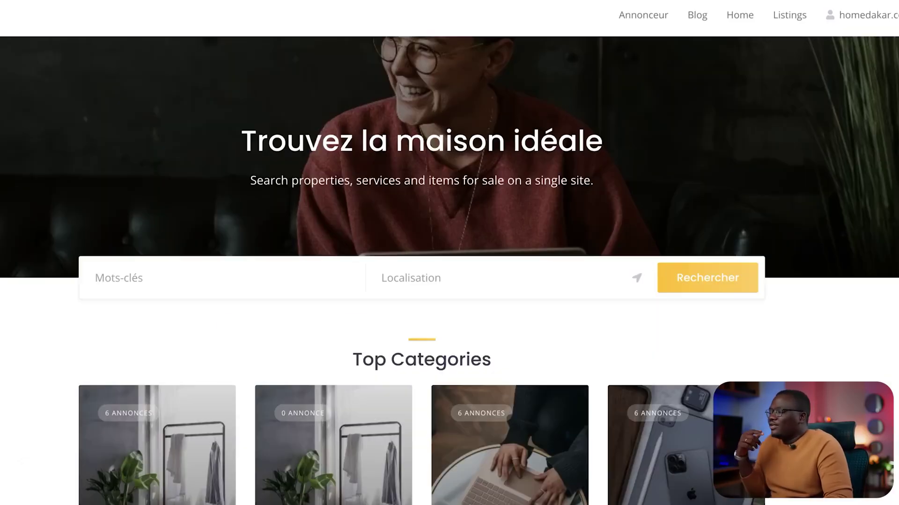
{"action": "key", "text": "ctrl+r"}
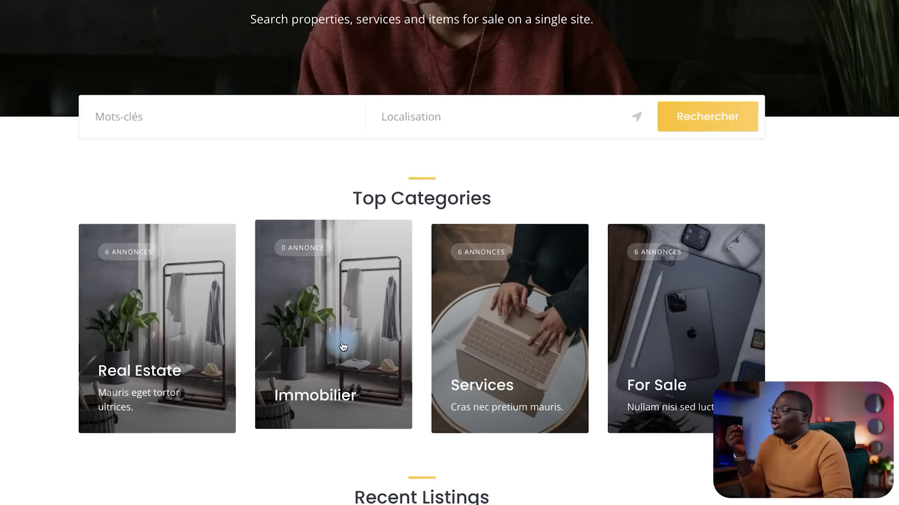
{"action": "left_click", "coordinate": [393, 342]}
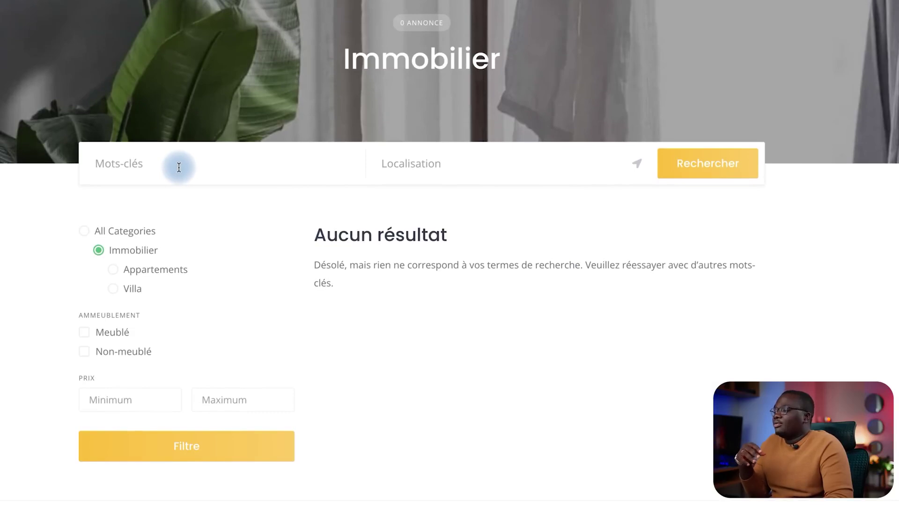
{"action": "left_click", "coordinate": [115, 272]}
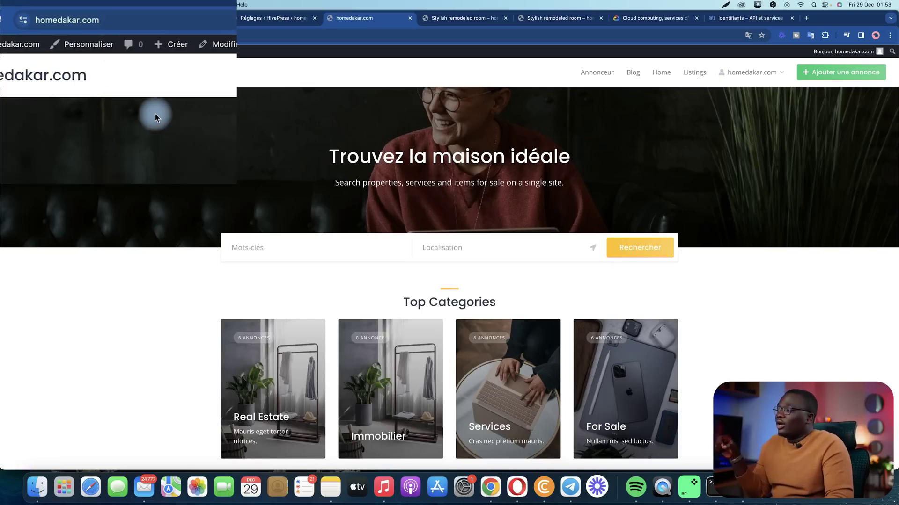
Step: Open the site identity settings in the theme customizer and choose the ListingHive image as the logo
{"action": "left_click", "coordinate": [81, 47]}
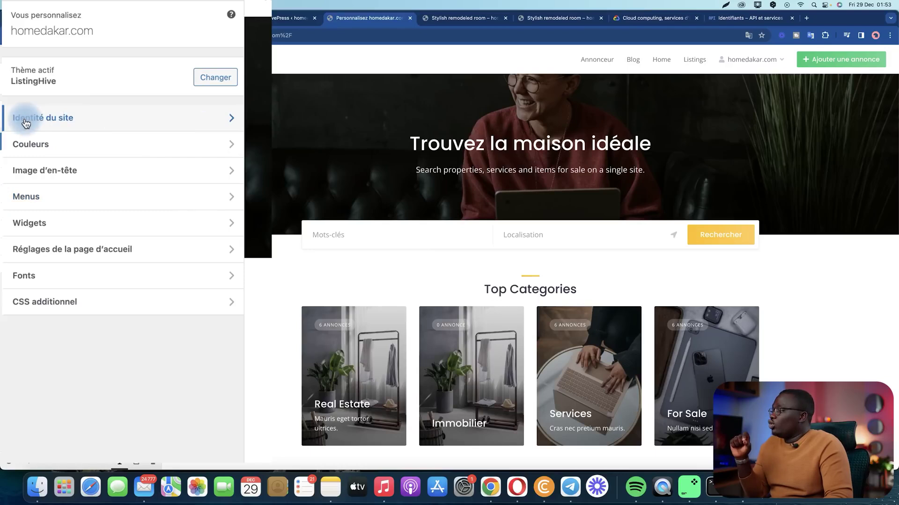
{"action": "left_click", "coordinate": [130, 123]}
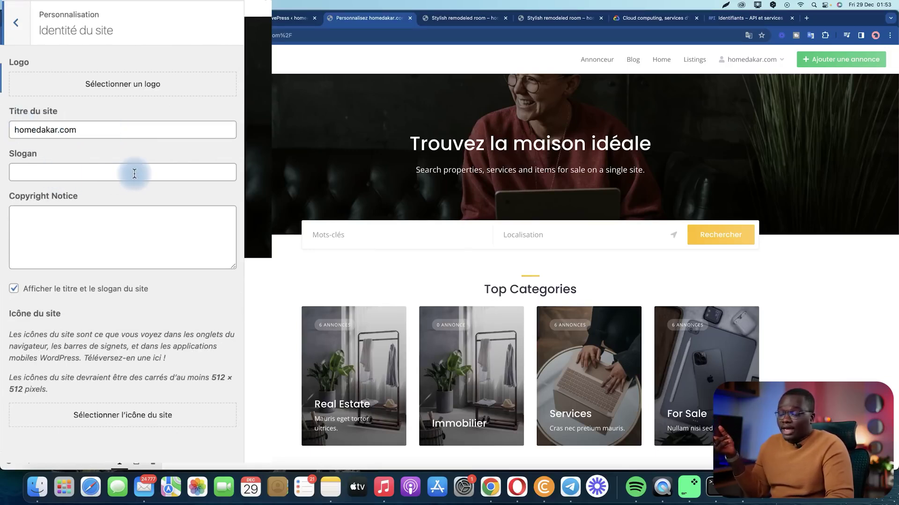
{"action": "left_click", "coordinate": [133, 91]}
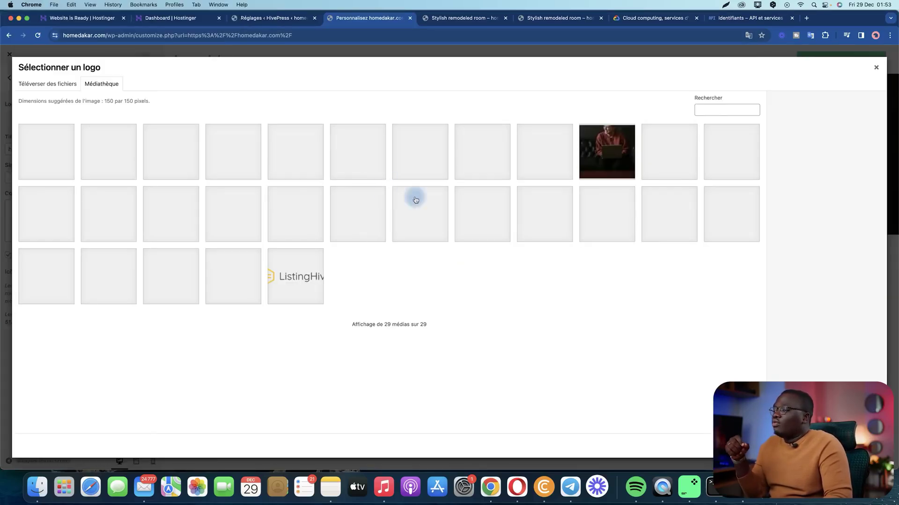
{"action": "left_click", "coordinate": [294, 286]}
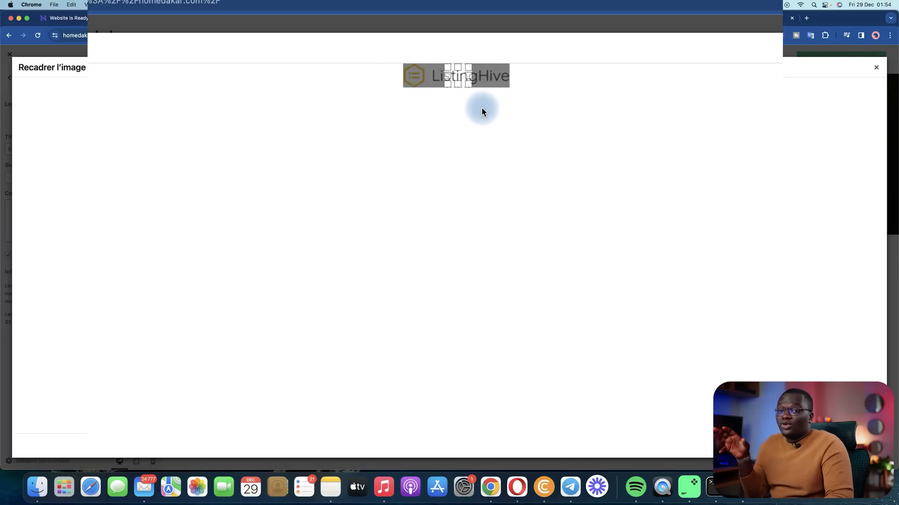
Step: Extend the crop area over the full width of the ListingHive logo, apply the crop and publish the change
{"action": "left_click_drag", "start_coordinate": [471, 87], "coordinate": [517, 88]}
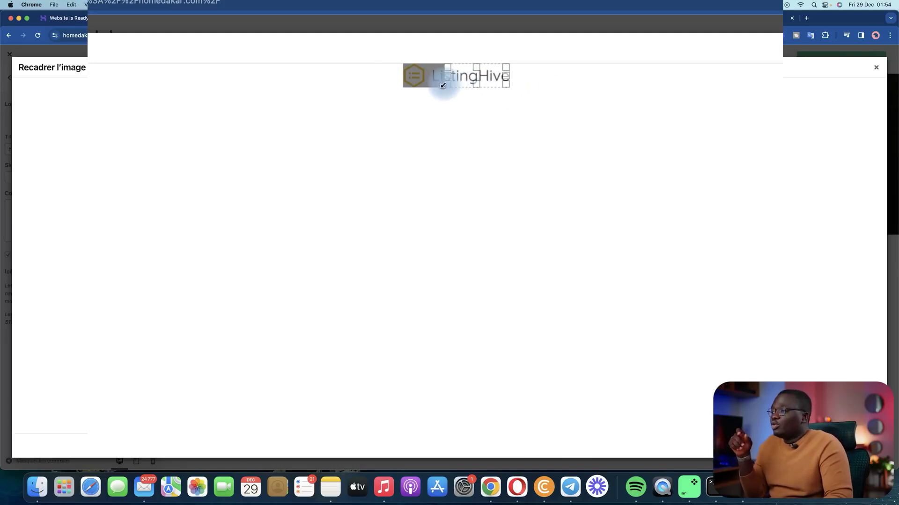
{"action": "left_click_drag", "start_coordinate": [447, 86], "coordinate": [398, 85]}
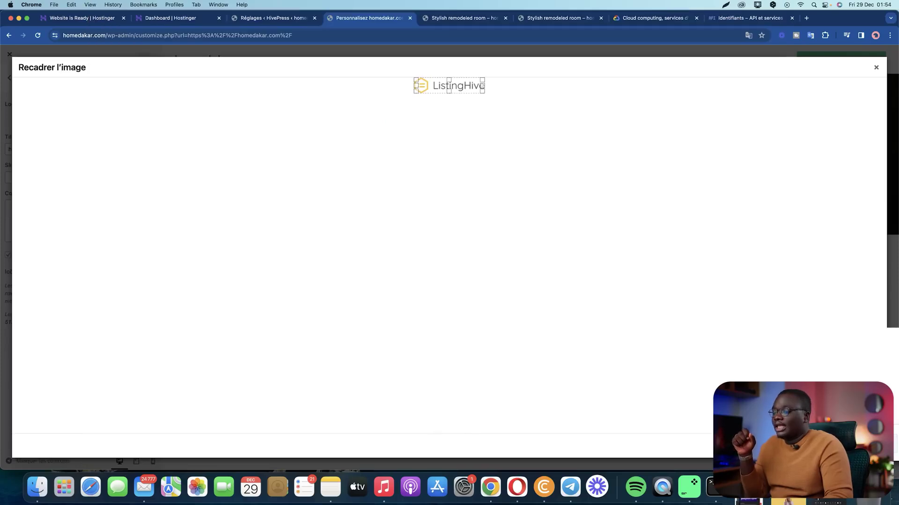
{"action": "left_click", "coordinate": [857, 445]}
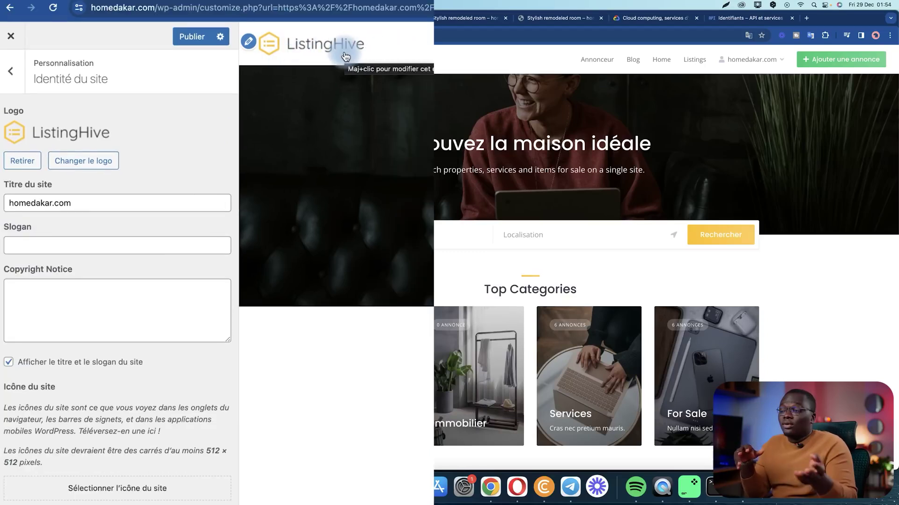
{"action": "left_click", "coordinate": [195, 42]}
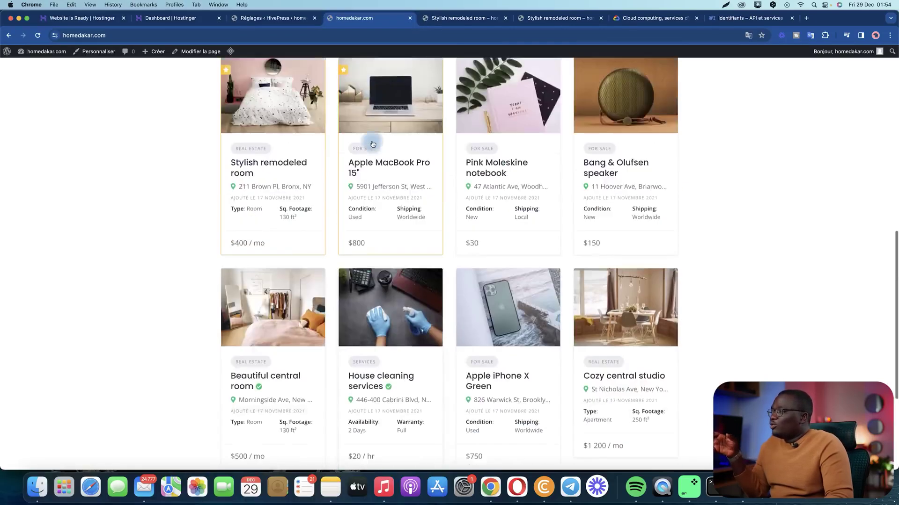
Step: Look over the homepage, open the WordPress menu editor and choose Header as the menu to edit
{"action": "scroll", "coordinate": [301, 134], "scroll_direction": "down", "scroll_amount": 15}
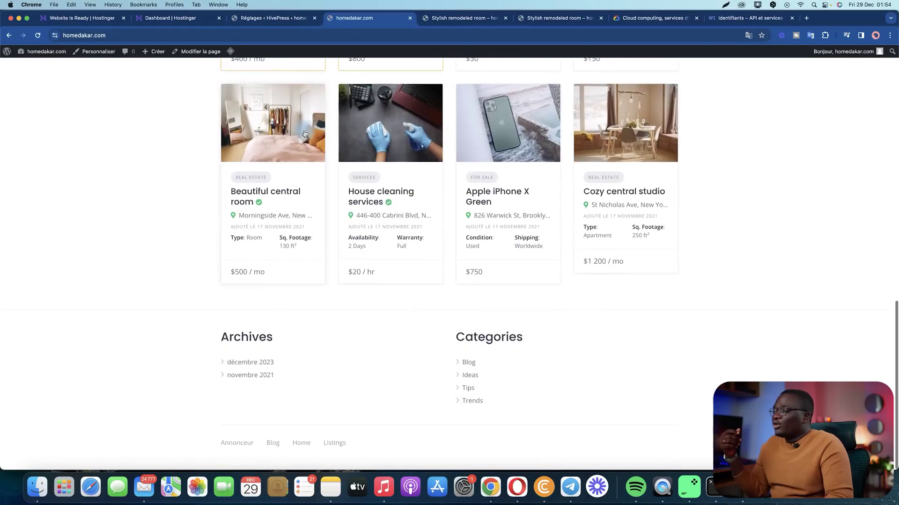
{"action": "scroll", "coordinate": [303, 131], "scroll_direction": "up", "scroll_amount": 12}
{"action": "scroll", "coordinate": [304, 133], "scroll_direction": "up", "scroll_amount": 3}
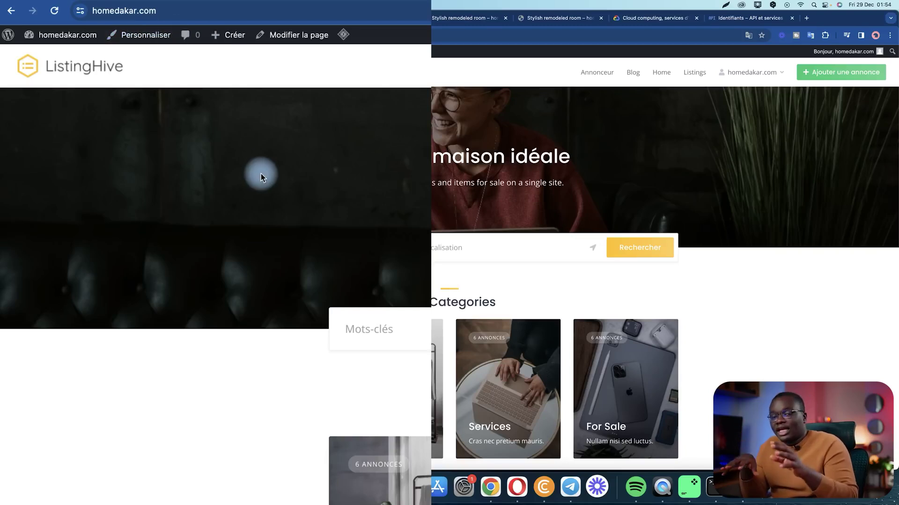
{"action": "mouse_move", "coordinate": [70, 35]}
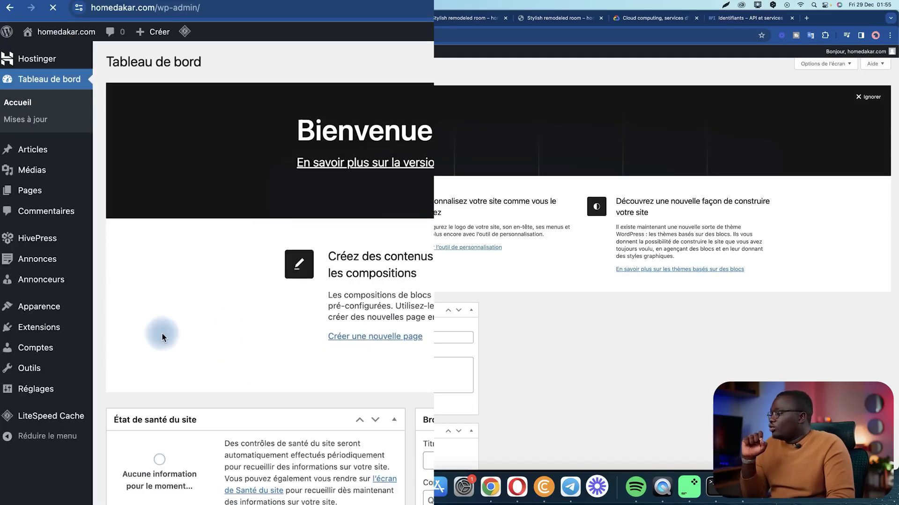
{"action": "mouse_move", "coordinate": [40, 307]}
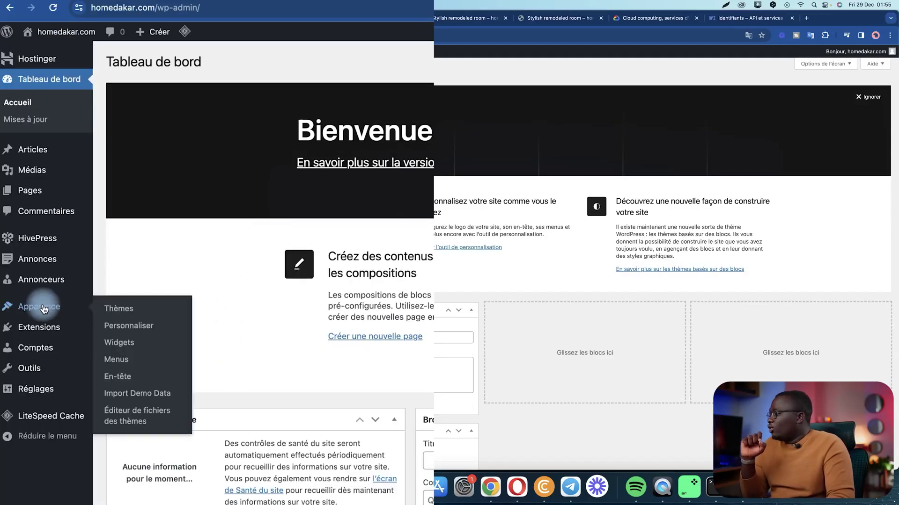
{"action": "left_click", "coordinate": [126, 360]}
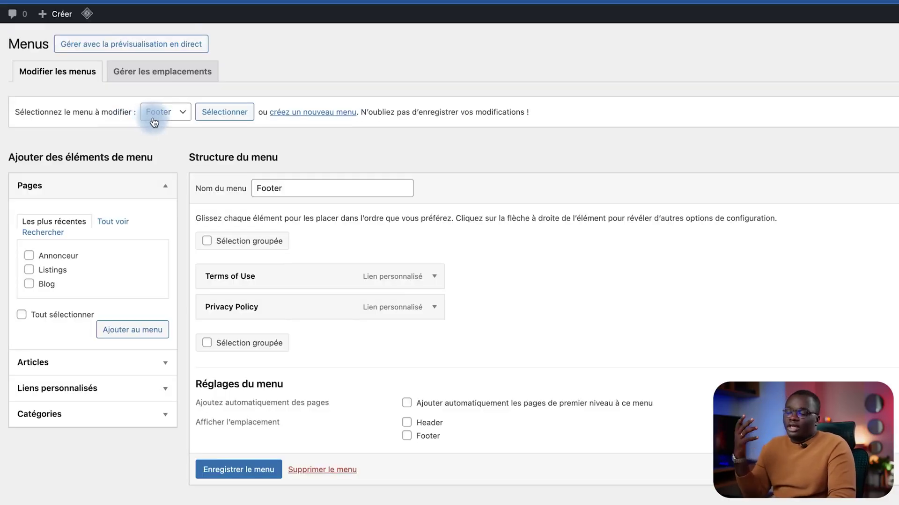
{"action": "left_click", "coordinate": [155, 122]}
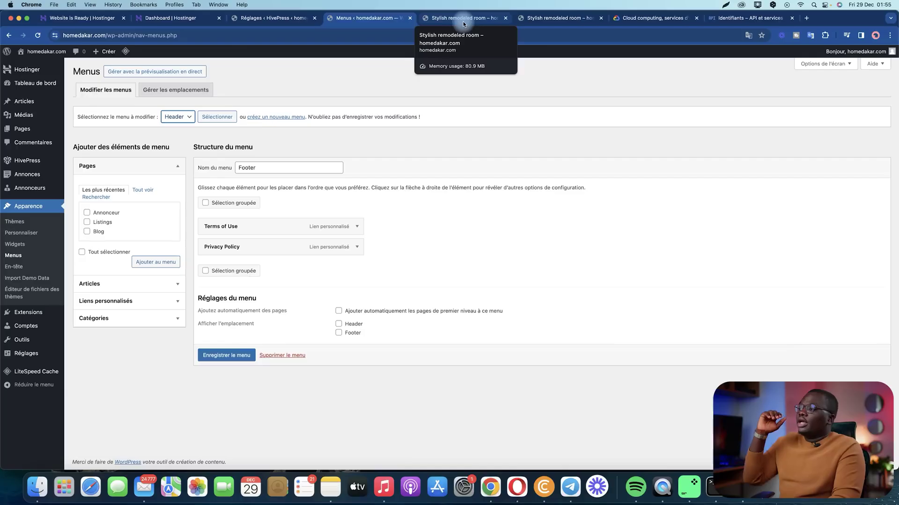
Step: Examine the header navigation, map and footer area on the Stylish remodeled room listing page
{"action": "left_click", "coordinate": [463, 18]}
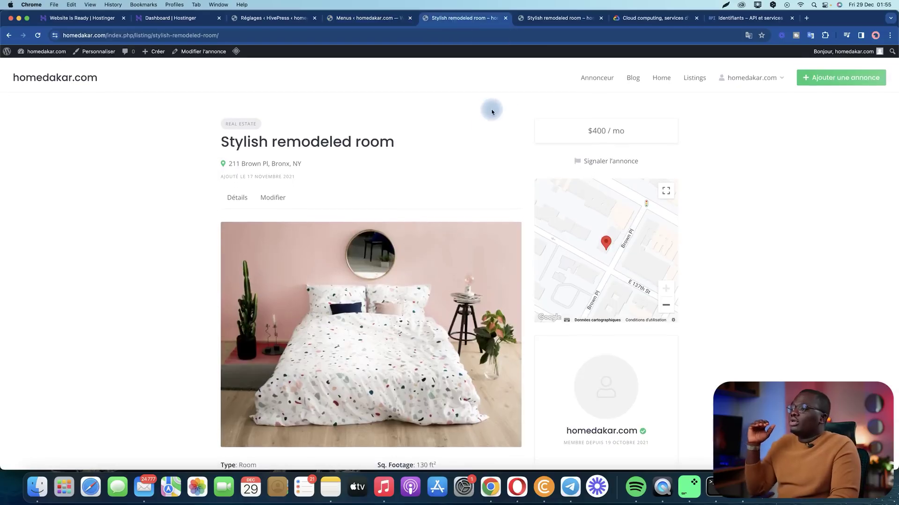
{"action": "scroll", "coordinate": [491, 111], "scroll_direction": "down", "scroll_amount": 1}
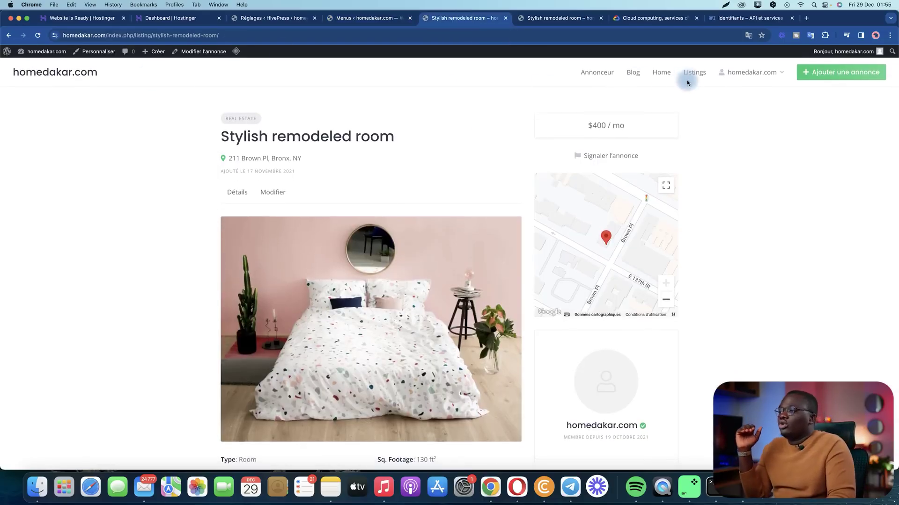
{"action": "scroll", "coordinate": [814, 169], "scroll_direction": "down", "scroll_amount": 3}
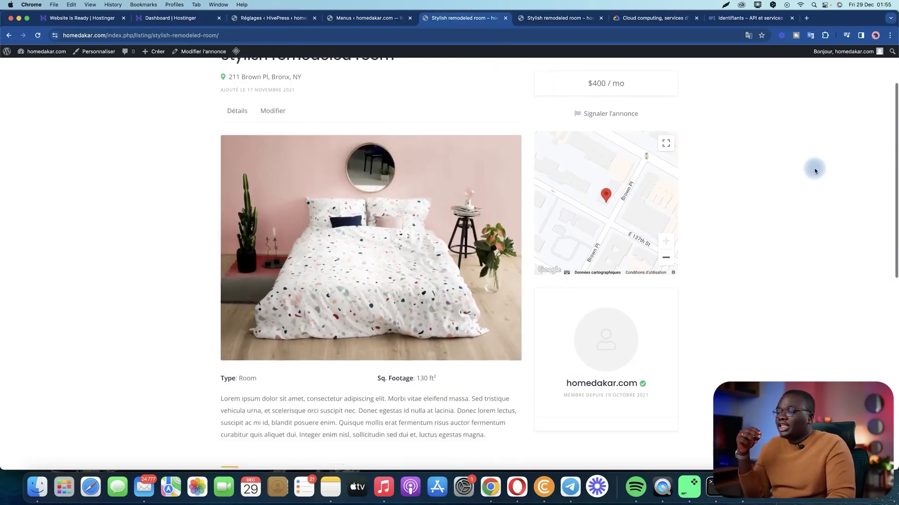
{"action": "scroll", "coordinate": [814, 170], "scroll_direction": "down", "scroll_amount": 10}
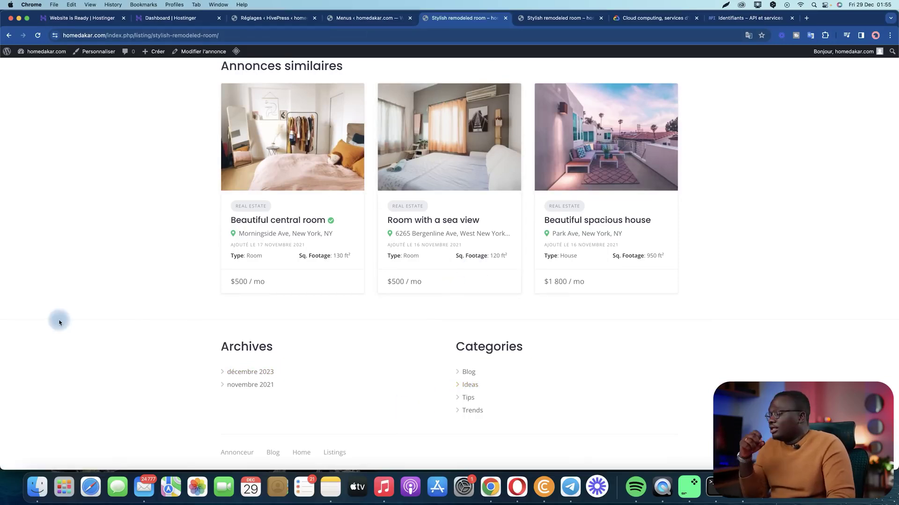
{"action": "left_click_drag", "start_coordinate": [201, 331], "coordinate": [649, 456]}
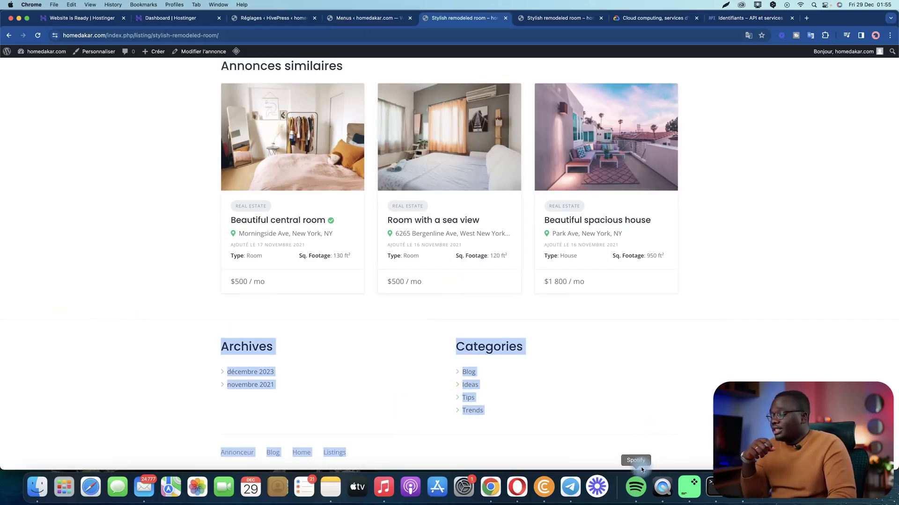
Step: Return to the menu editor and load the Header menu for editing
{"action": "left_click", "coordinate": [381, 17]}
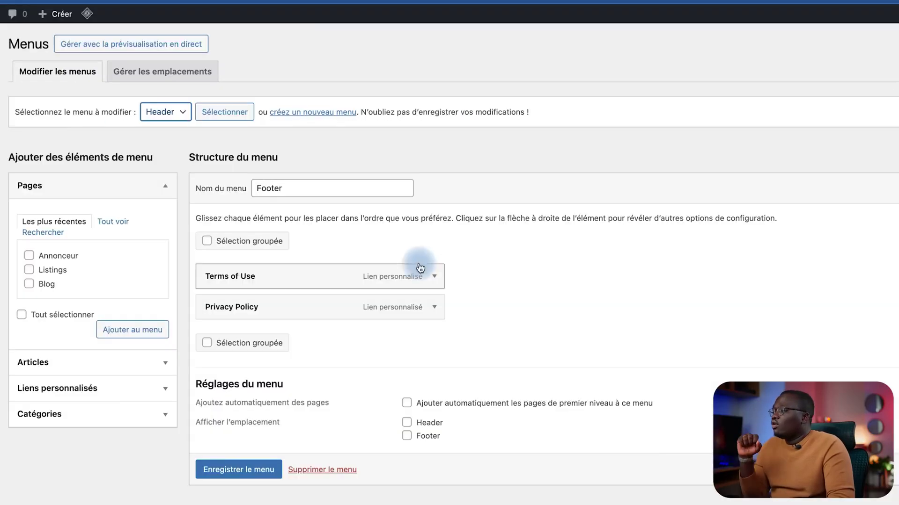
{"action": "left_click", "coordinate": [159, 112]}
{"action": "left_click", "coordinate": [173, 113]}
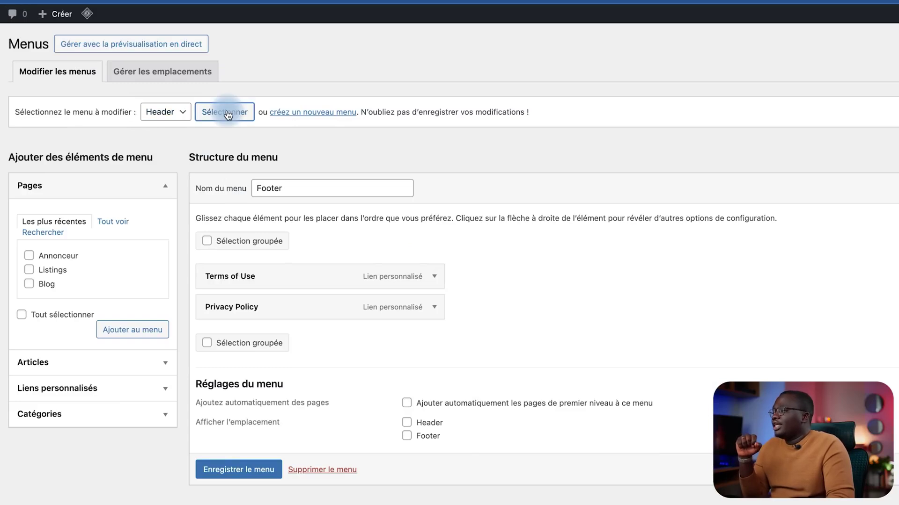
{"action": "left_click", "coordinate": [227, 113]}
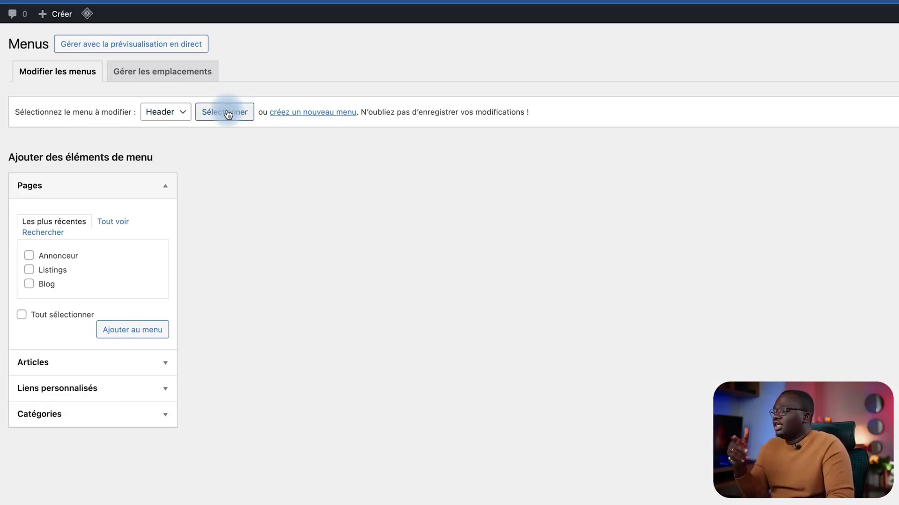
Step: Assign the Header menu to the Header display location and save the menu
{"action": "scroll", "coordinate": [391, 297], "scroll_direction": "down", "scroll_amount": 3}
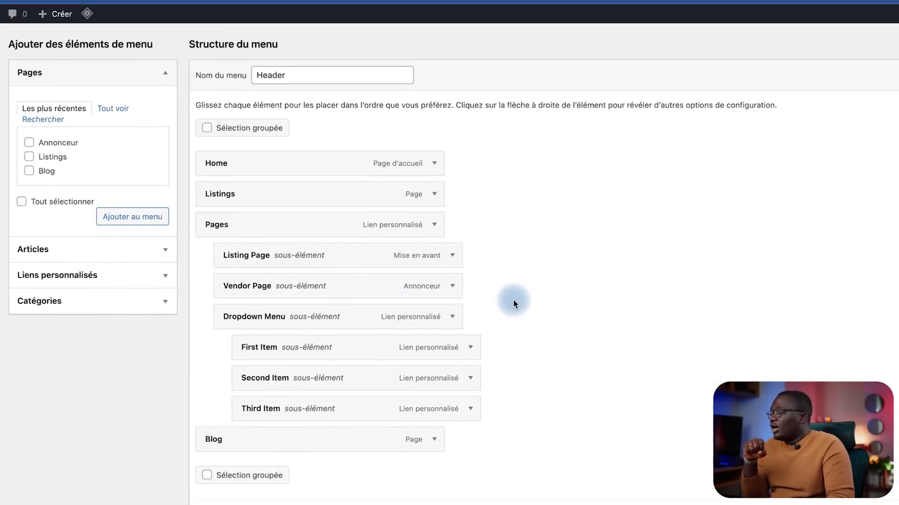
{"action": "scroll", "coordinate": [610, 141], "scroll_direction": "up", "scroll_amount": 3}
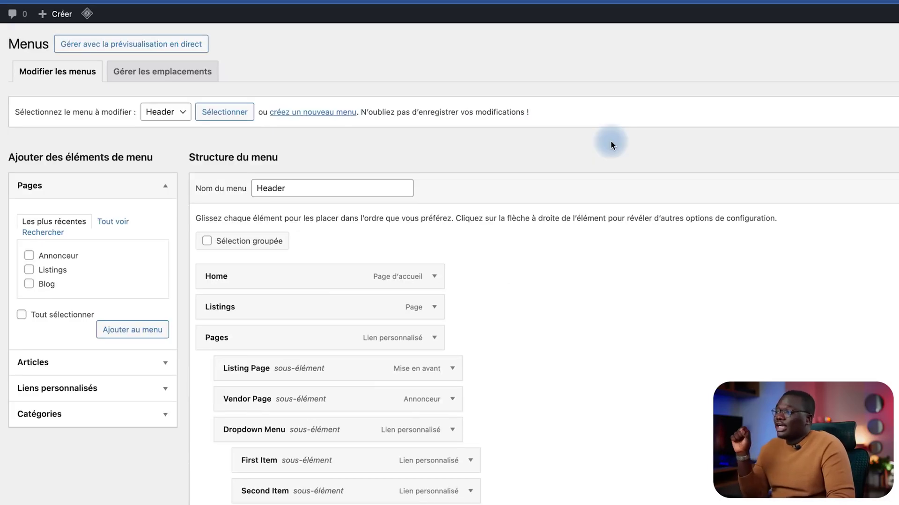
{"action": "scroll", "coordinate": [532, 349], "scroll_direction": "down", "scroll_amount": 1}
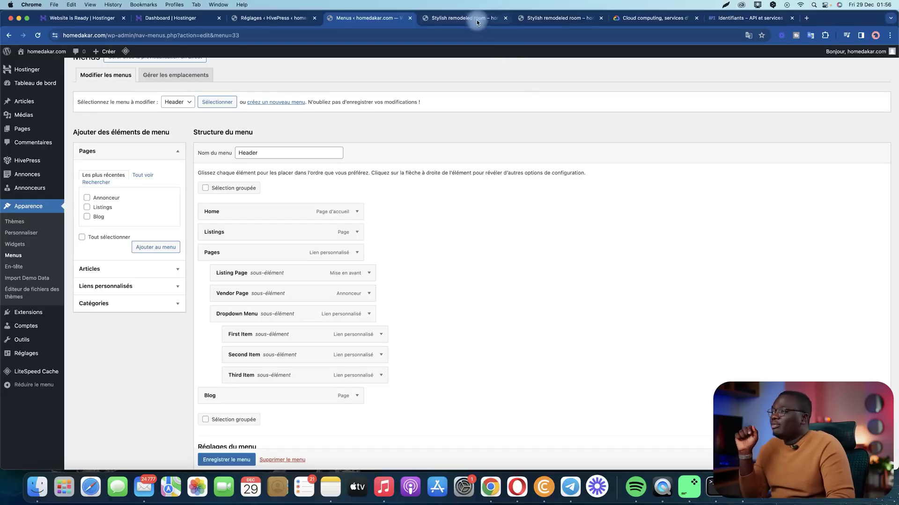
{"action": "left_click", "coordinate": [477, 20]}
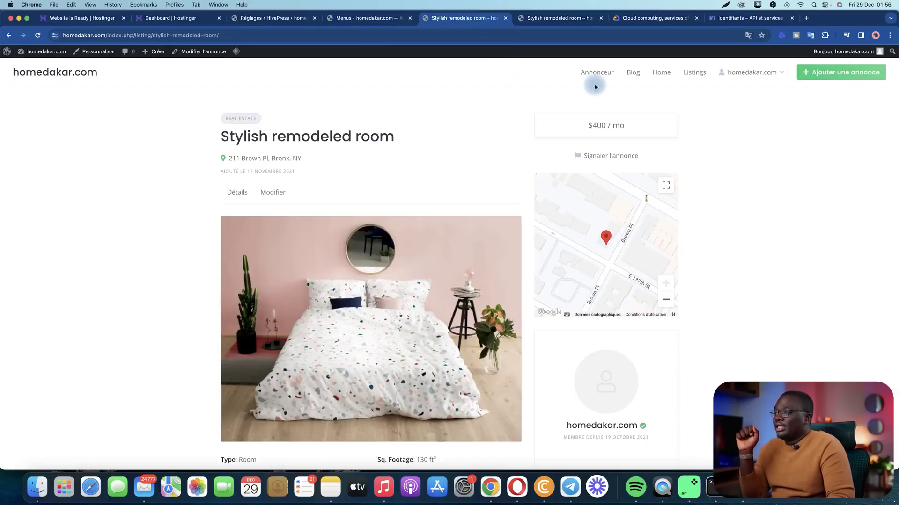
{"action": "left_click", "coordinate": [365, 17]}
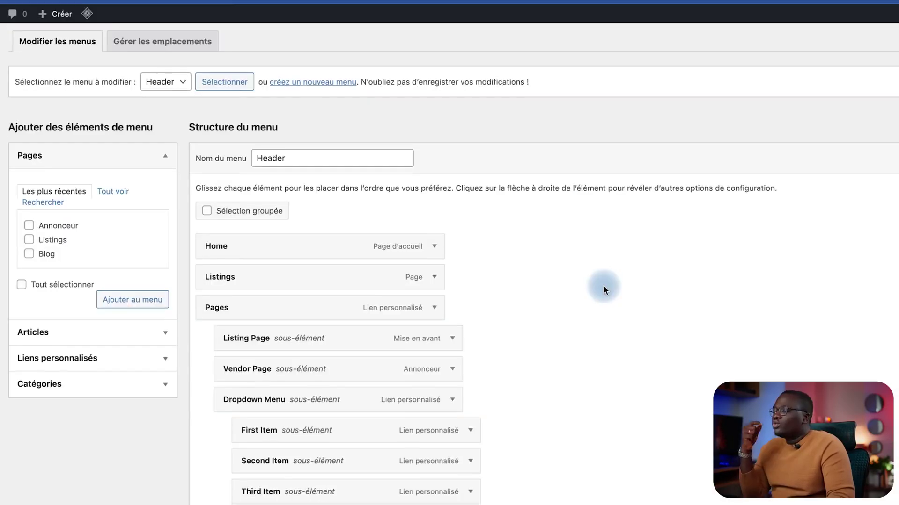
{"action": "scroll", "coordinate": [519, 236], "scroll_direction": "down", "scroll_amount": 3}
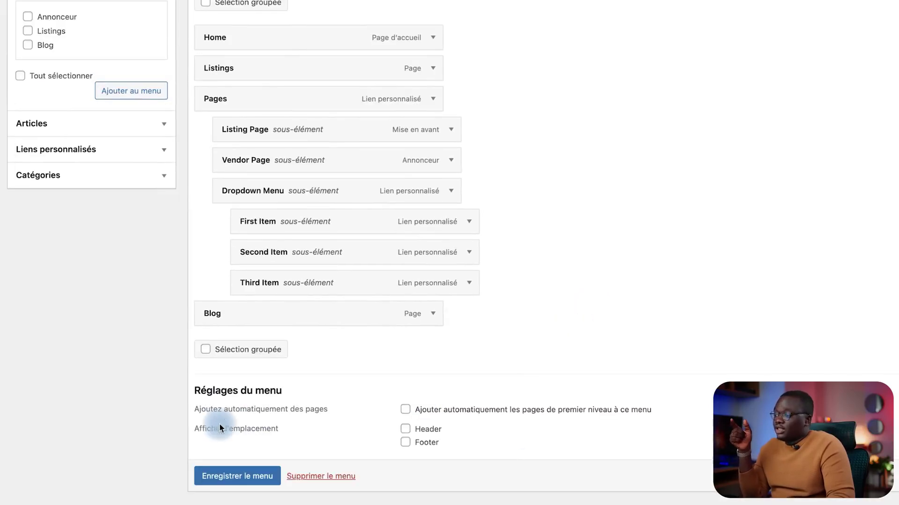
{"action": "left_click", "coordinate": [405, 429]}
{"action": "left_click", "coordinate": [247, 482]}
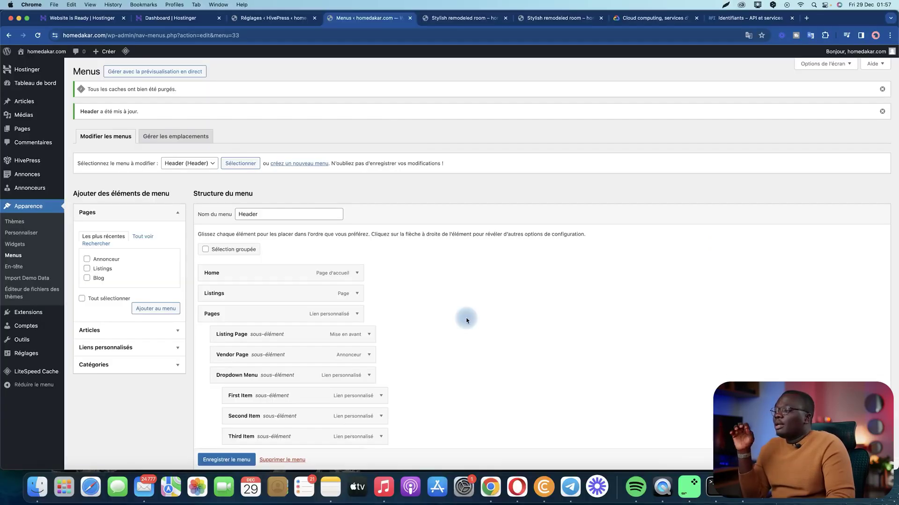
Step: Reload the Stylish remodeled room listing page and check its header navigation
{"action": "scroll", "coordinate": [504, 271], "scroll_direction": "down", "scroll_amount": 3}
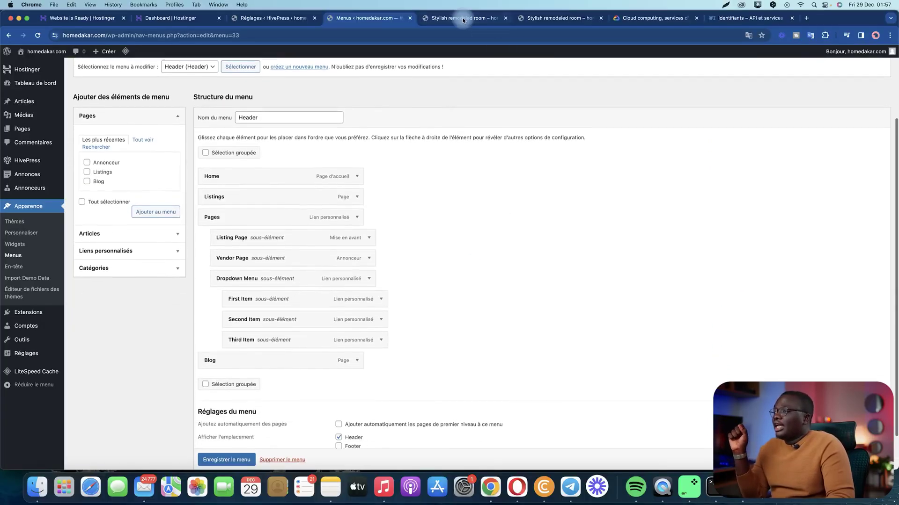
{"action": "left_click", "coordinate": [462, 18]}
{"action": "left_click", "coordinate": [37, 35]}
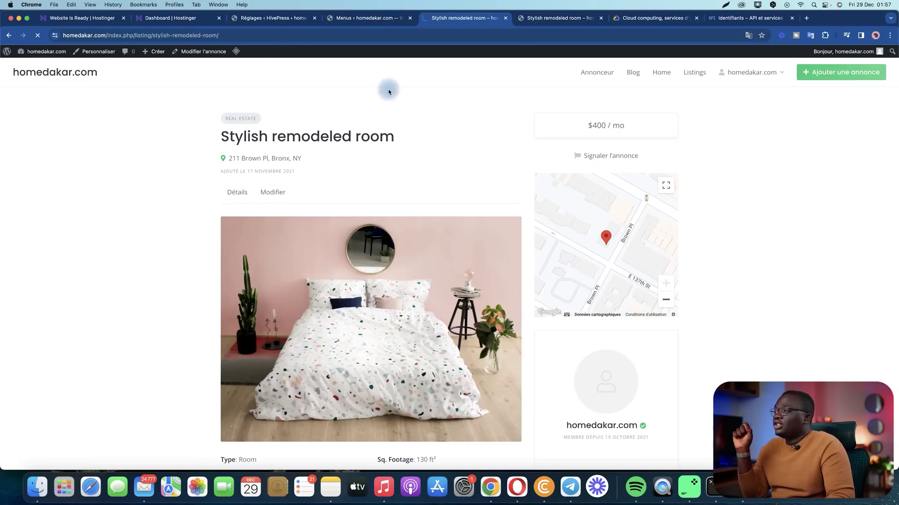
{"action": "mouse_move", "coordinate": [670, 77]}
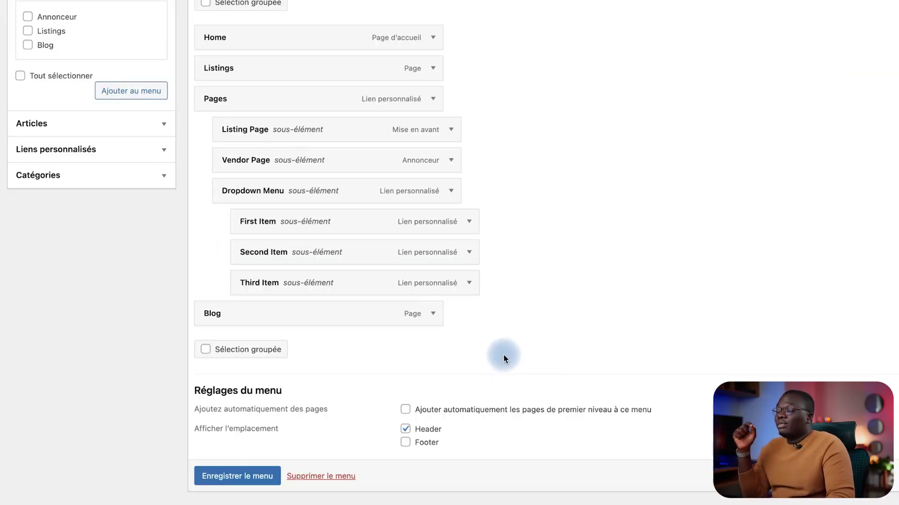
Step: Remove every item from the Header menu, including Home, Listings and Pages, and check the emptied navigation on the reloaded listing page
{"action": "left_click", "coordinate": [433, 37]}
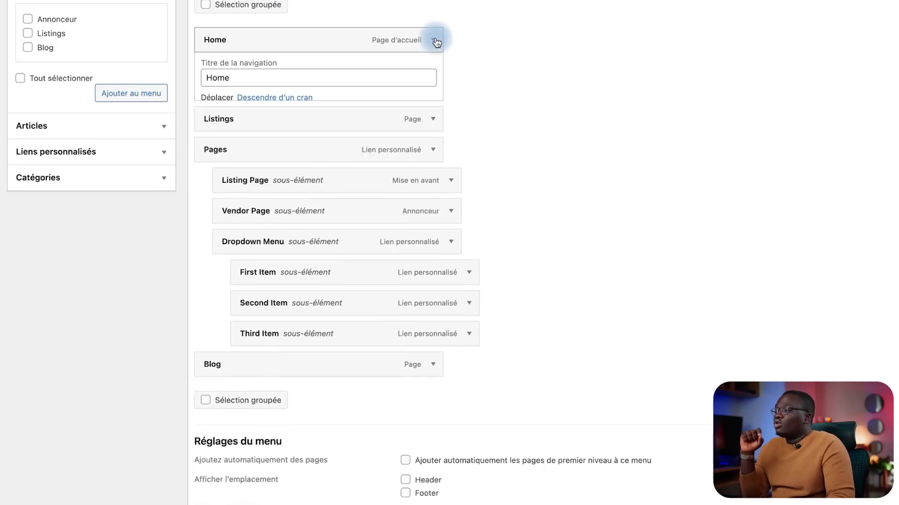
{"action": "left_click", "coordinate": [433, 38]}
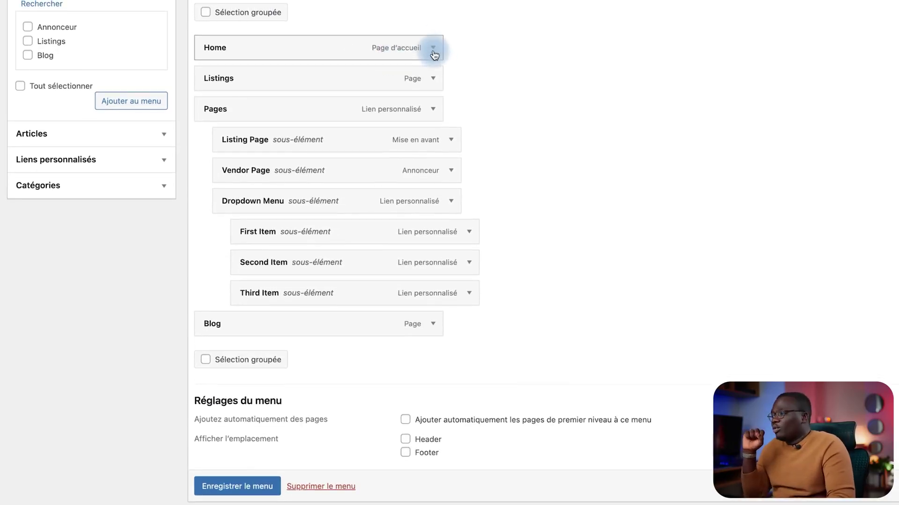
{"action": "left_click", "coordinate": [433, 37]}
{"action": "left_click", "coordinate": [212, 158]}
{"action": "left_click", "coordinate": [433, 68]}
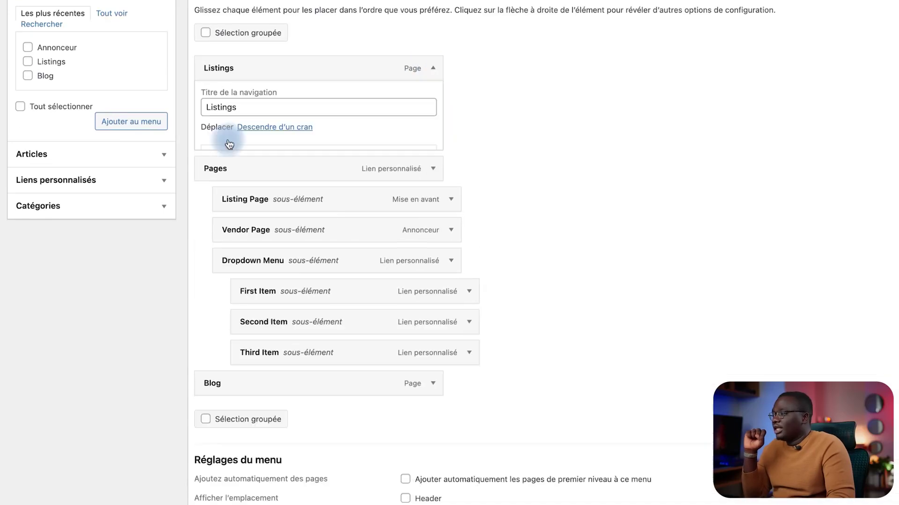
{"action": "left_click", "coordinate": [212, 180]}
{"action": "left_click", "coordinate": [433, 98]}
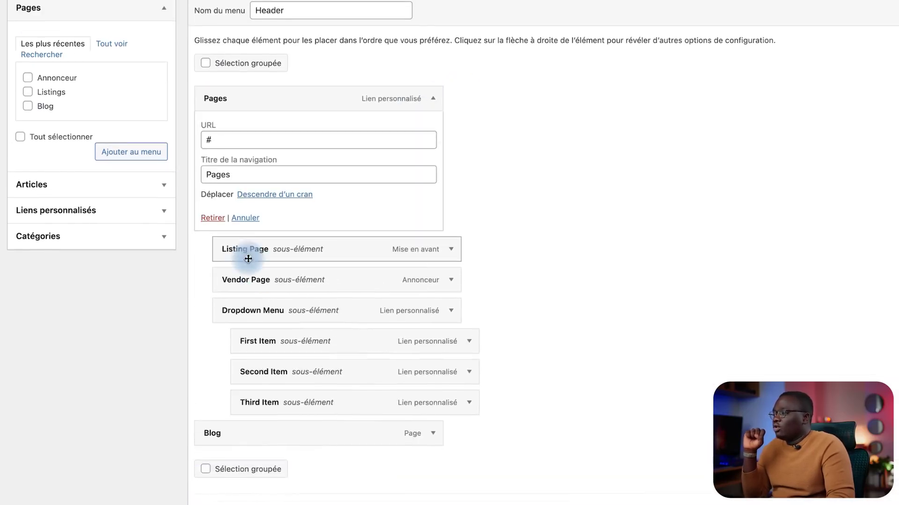
{"action": "left_click", "coordinate": [213, 221]}
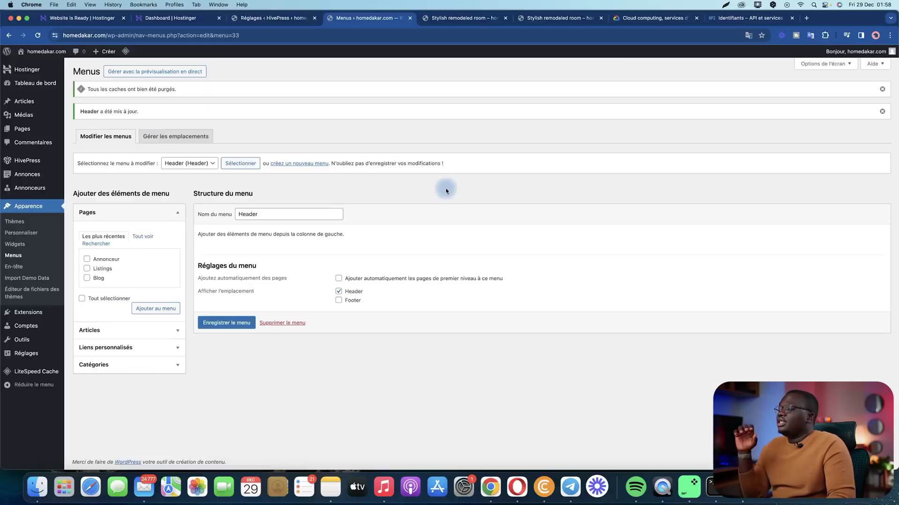
{"action": "left_click", "coordinate": [452, 18]}
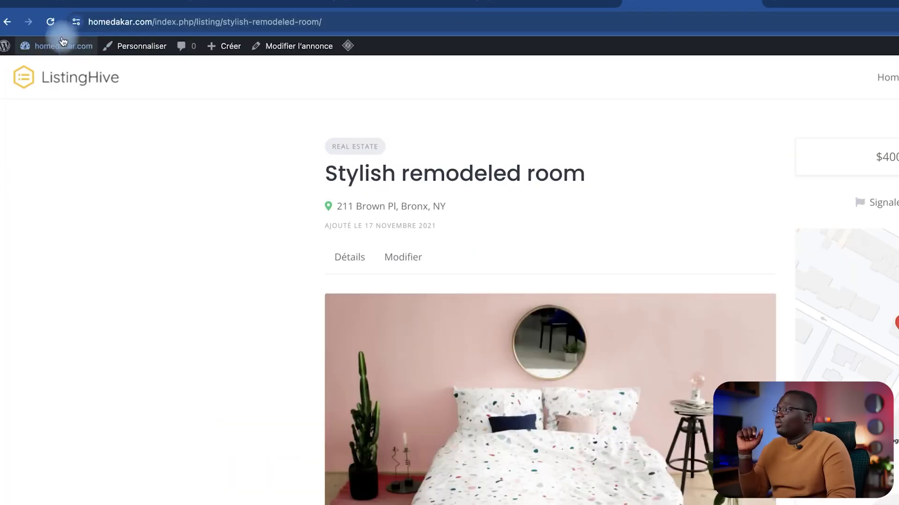
{"action": "left_click", "coordinate": [37, 35]}
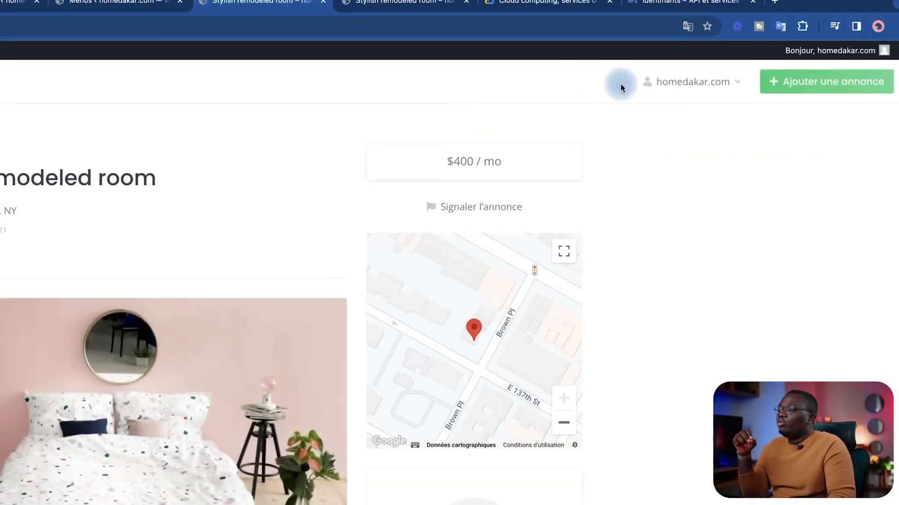
Step: Add the Annonceur page to the Header menu and set its navigation title to Users
{"action": "left_click", "coordinate": [119, 2]}
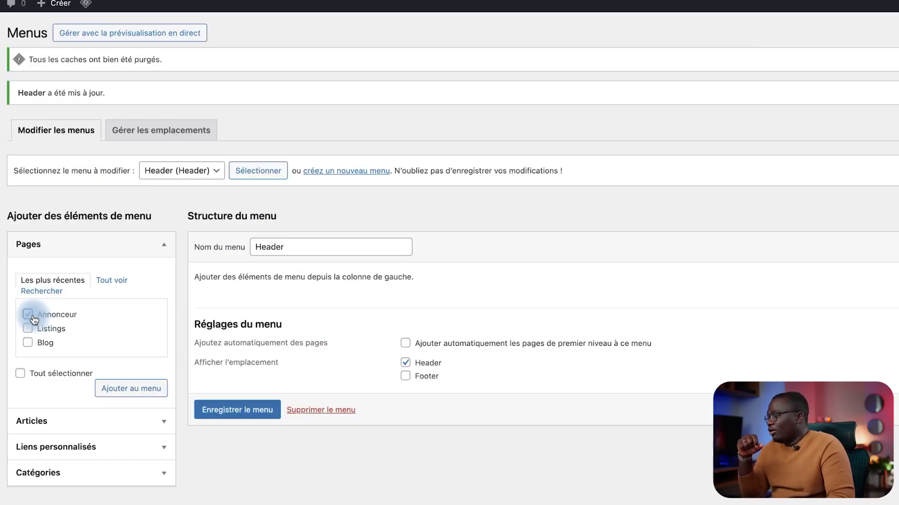
{"action": "left_click", "coordinate": [125, 389]}
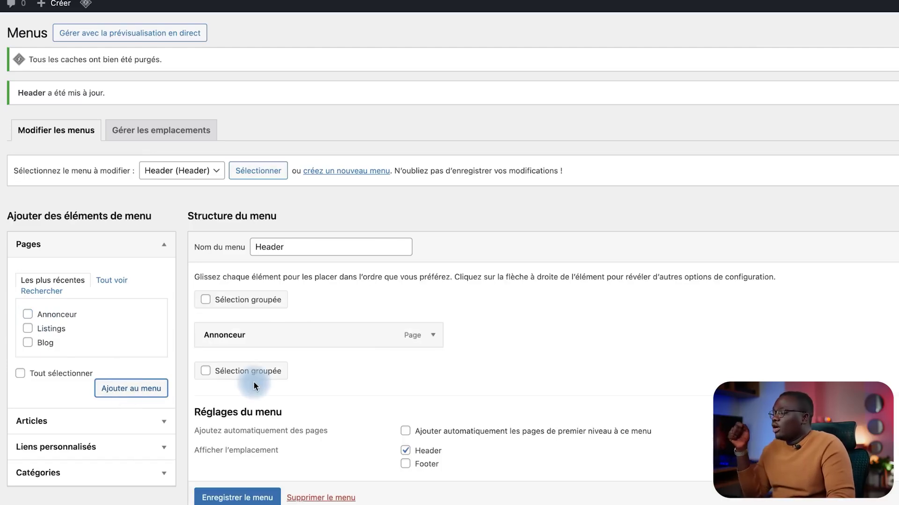
{"action": "left_click", "coordinate": [433, 337]}
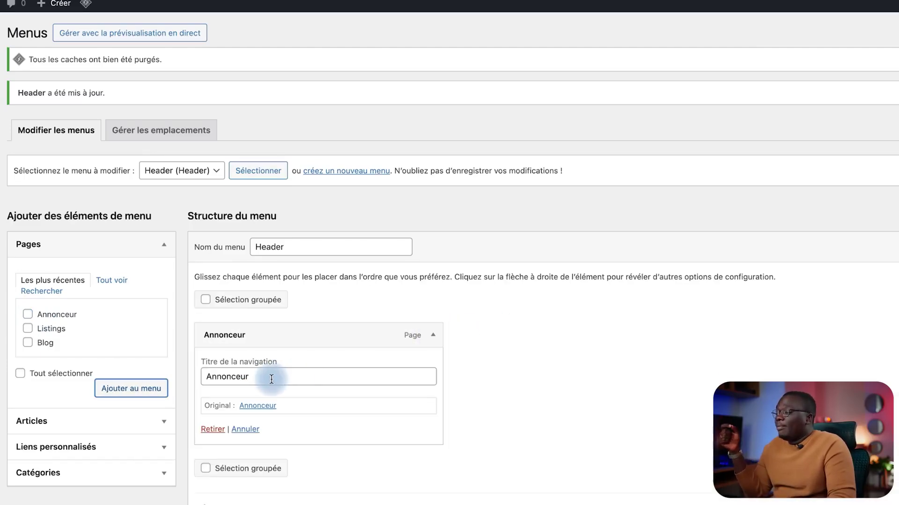
{"action": "left_click_drag", "start_coordinate": [285, 378], "coordinate": [193, 373]}
{"action": "type", "text": "U"}
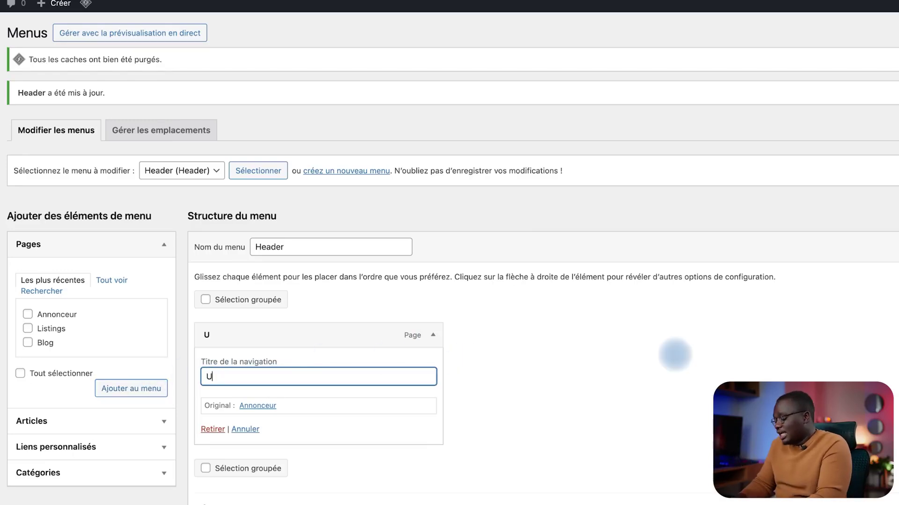
{"action": "type", "text": "sers"}
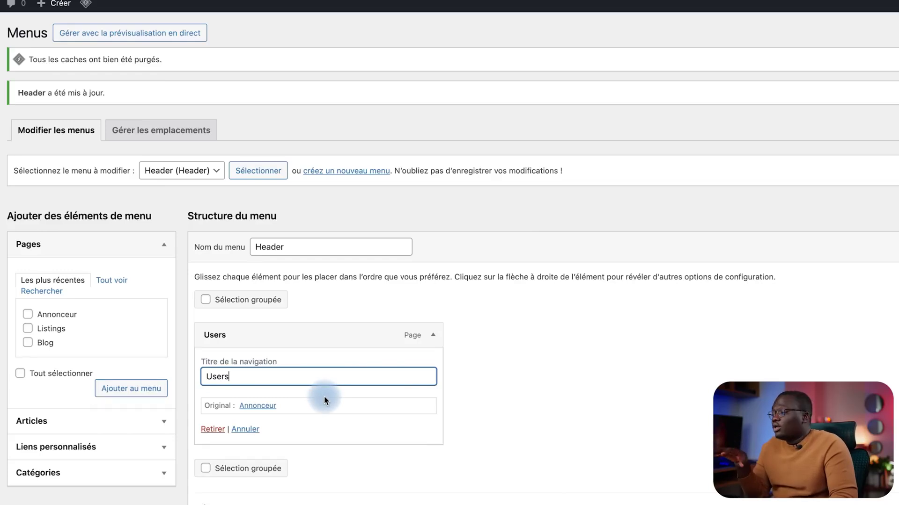
{"action": "left_click", "coordinate": [324, 396]}
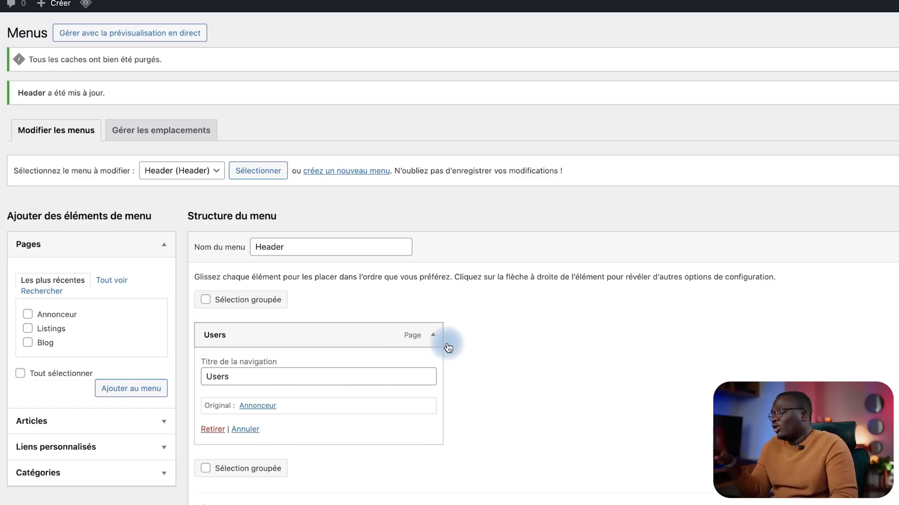
{"action": "left_click", "coordinate": [432, 335]}
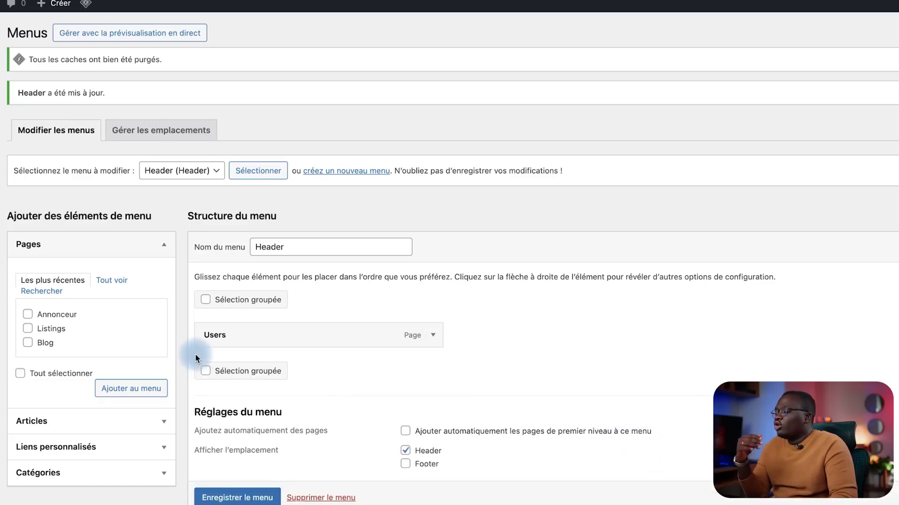
Step: Add the Listings page to the Header menu and set its navigation title to Annonces
{"action": "left_click", "coordinate": [111, 280]}
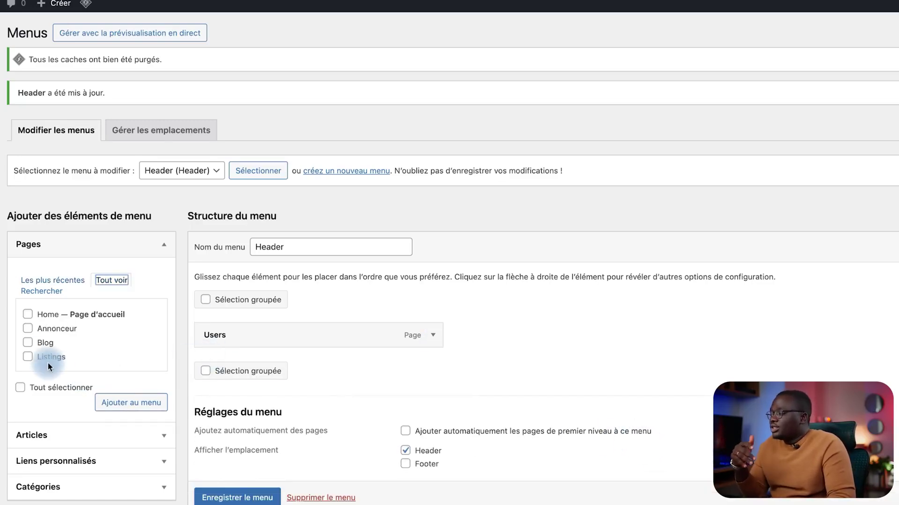
{"action": "left_click", "coordinate": [27, 357]}
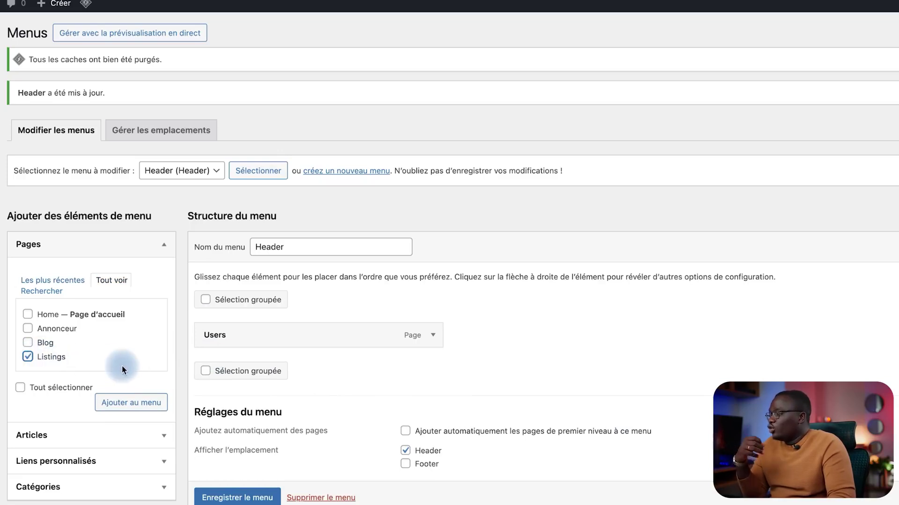
{"action": "left_click", "coordinate": [140, 403]}
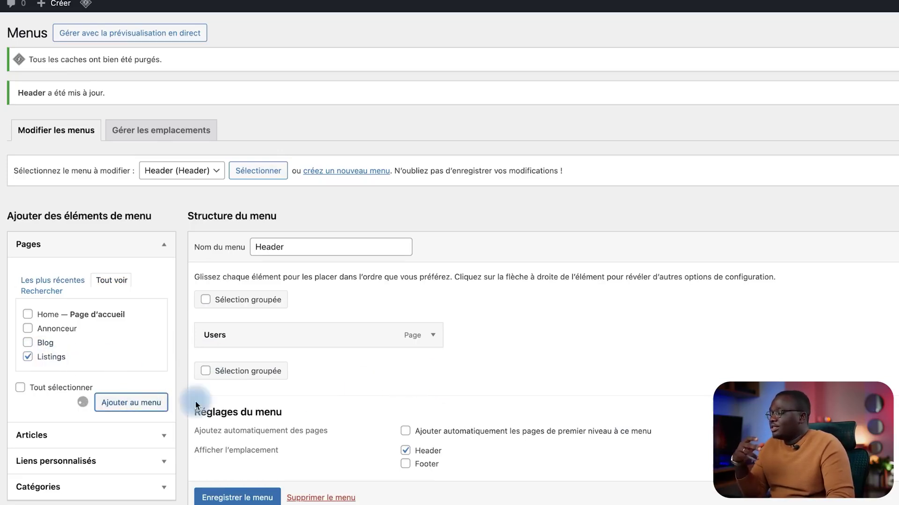
{"action": "left_click", "coordinate": [432, 366]}
{"action": "triple_click", "coordinate": [283, 404]}
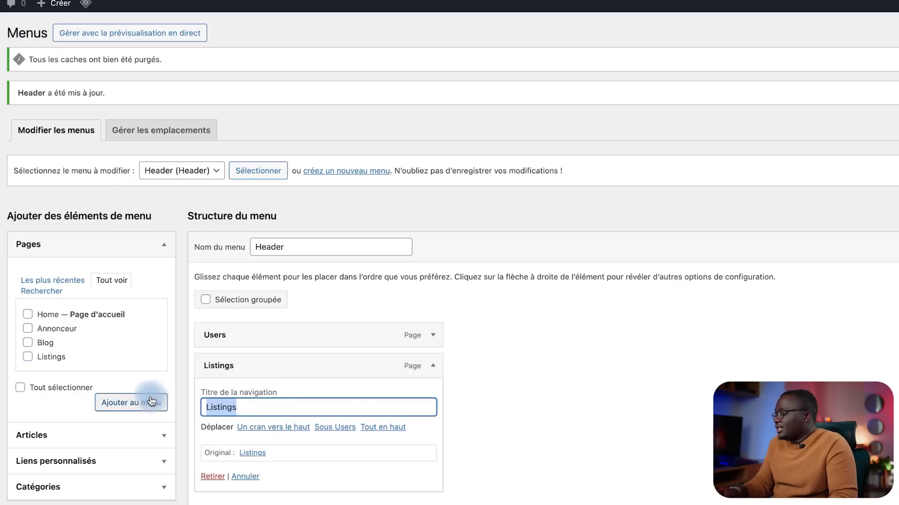
{"action": "type", "text": "Annonces"}
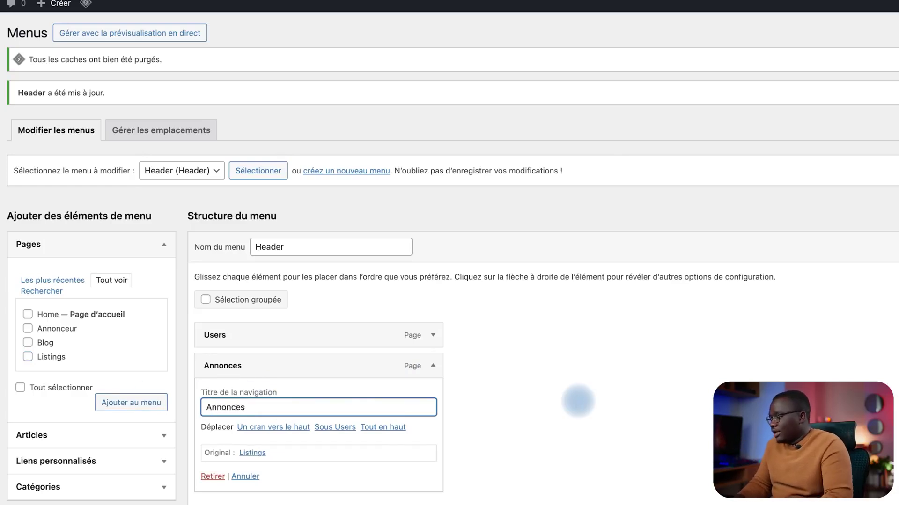
{"action": "left_click", "coordinate": [433, 366]}
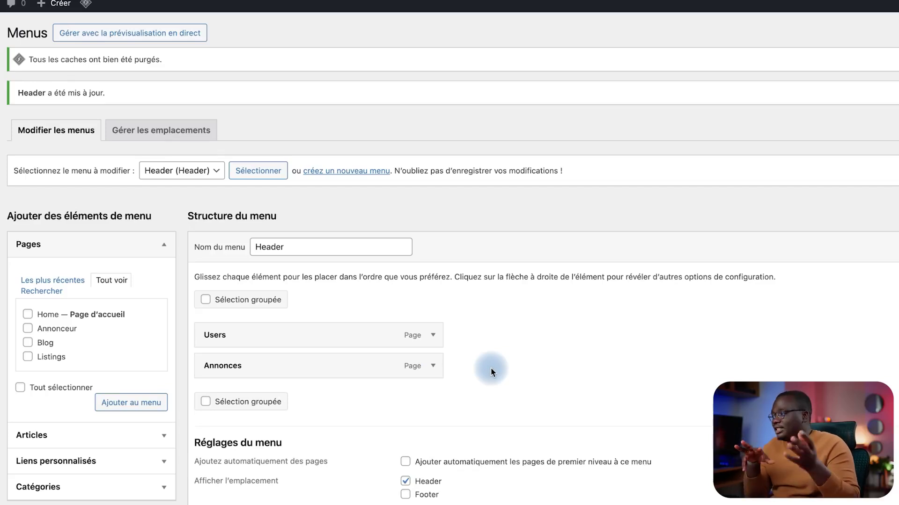
Step: Add the Home page as the first item of the Header menu, above Users, and save the menu
{"action": "left_click", "coordinate": [28, 314]}
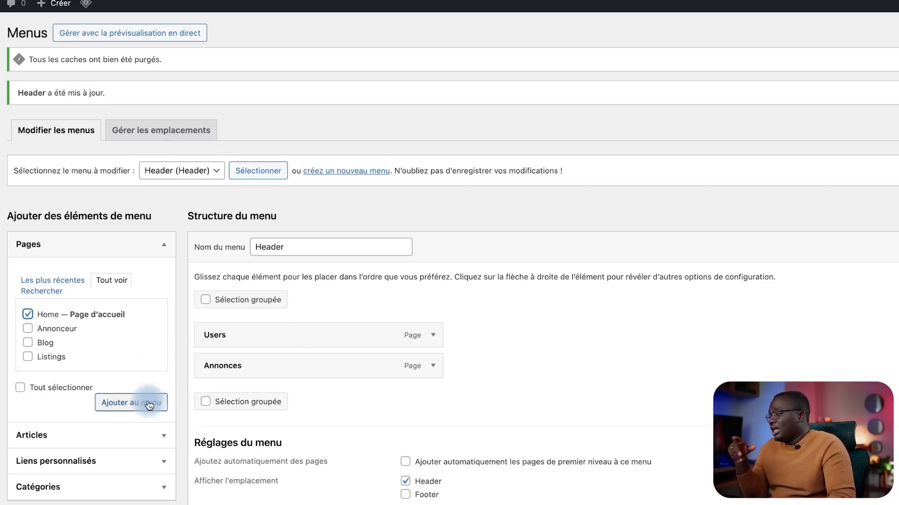
{"action": "left_click", "coordinate": [131, 403]}
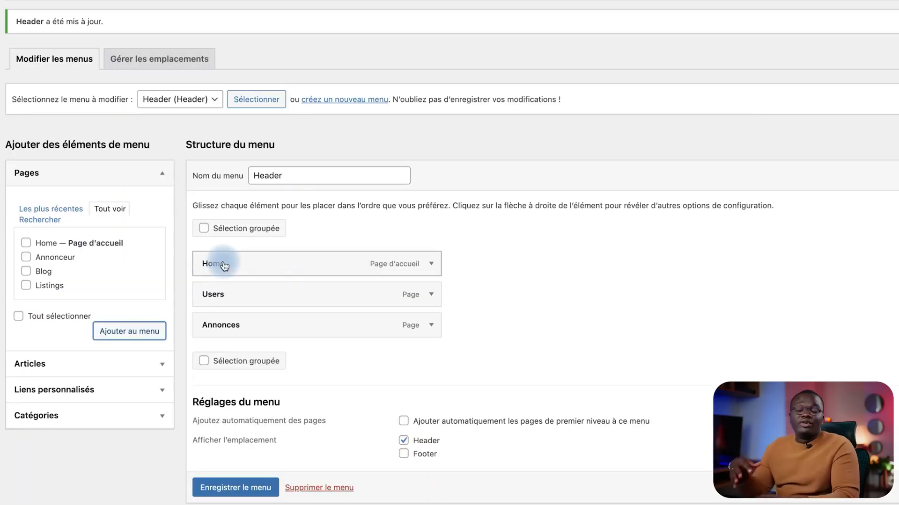
{"action": "left_click", "coordinate": [252, 492]}
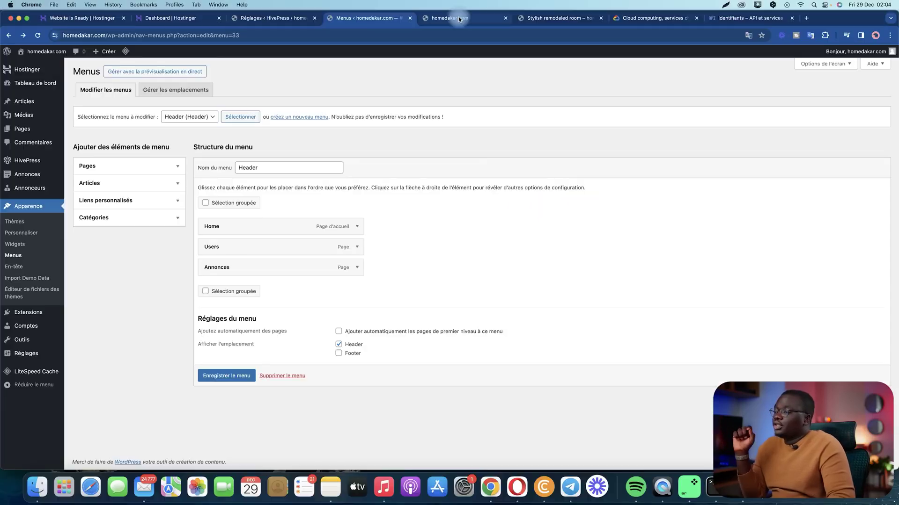
Step: Check the homepage's header navigation and open its Users page
{"action": "left_click", "coordinate": [450, 18]}
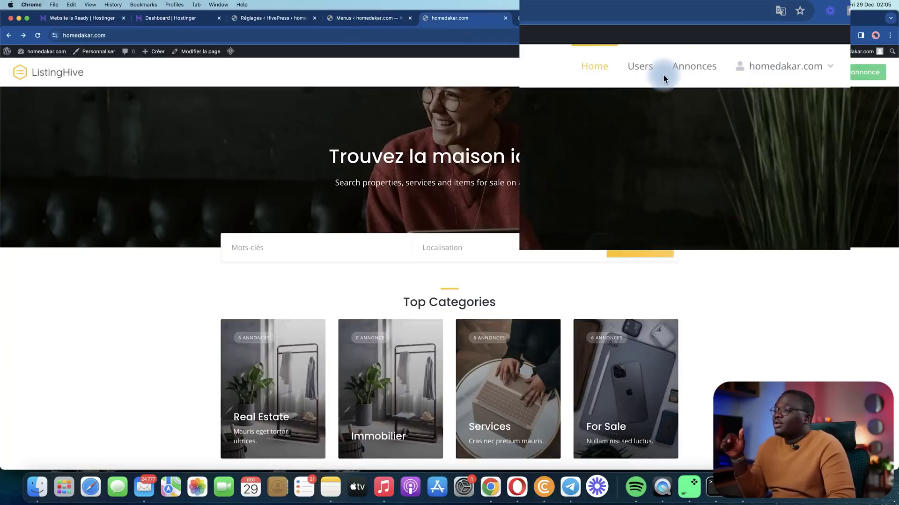
{"action": "left_click", "coordinate": [641, 69]}
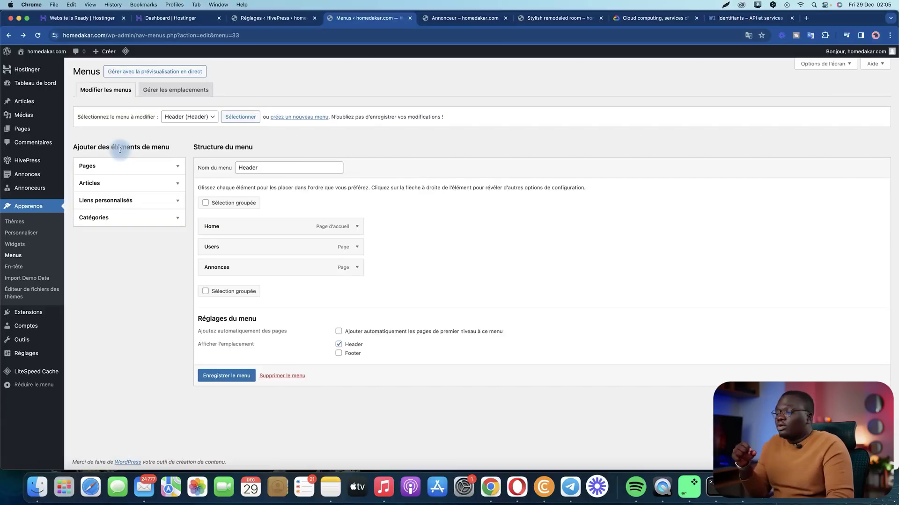
Step: Create a new page titled Mentions Légales
{"action": "mouse_move", "coordinate": [21, 126]}
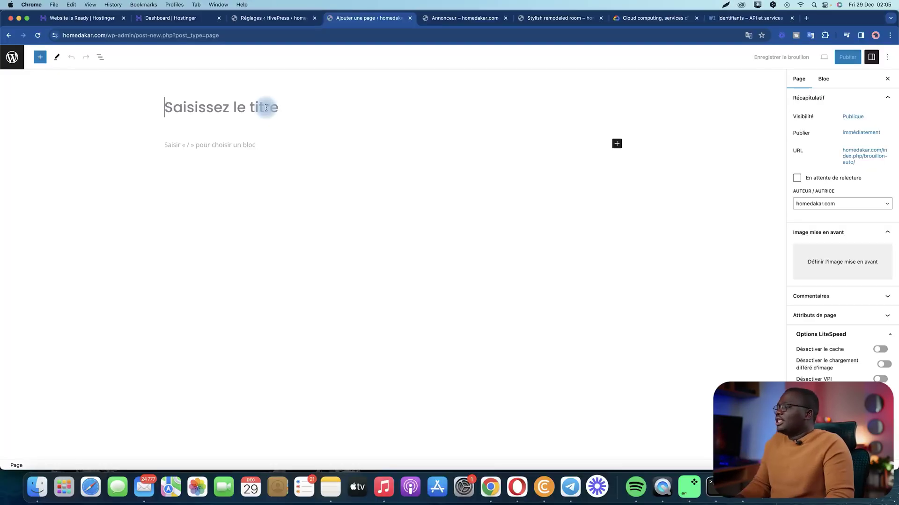
{"action": "left_click", "coordinate": [265, 107]}
{"action": "type", "text": "Mentions"}
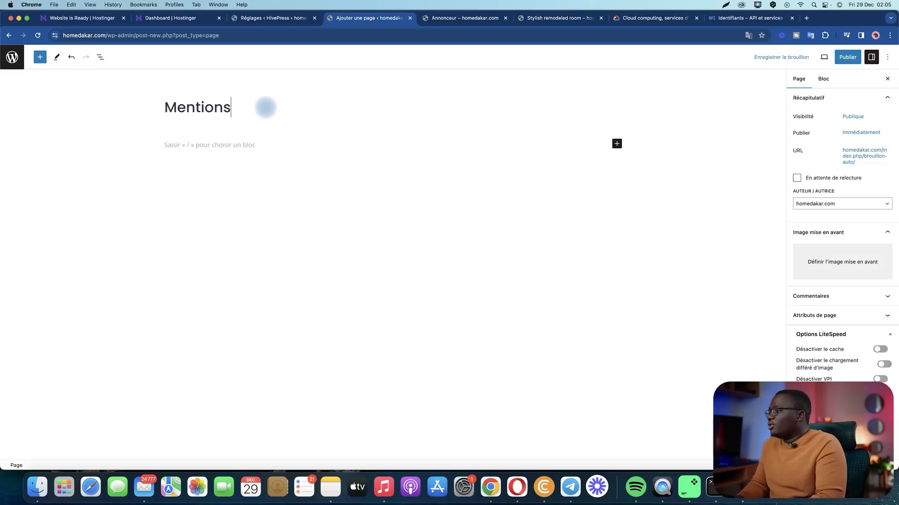
{"action": "type", "text": " L"}
{"action": "type", "text": "égales"}
Step: Add a paragraph reading Mentions to the page and publish it
{"action": "left_click", "coordinate": [231, 146]}
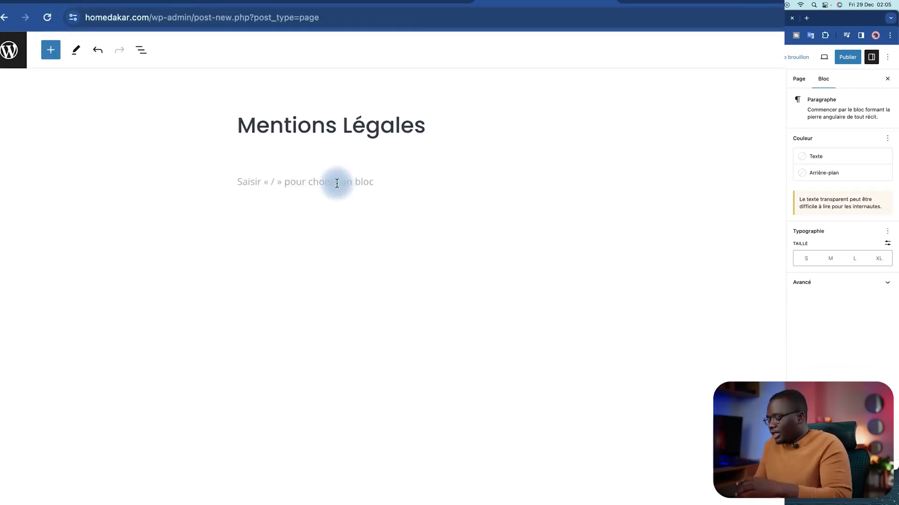
{"action": "left_click", "coordinate": [576, 105]}
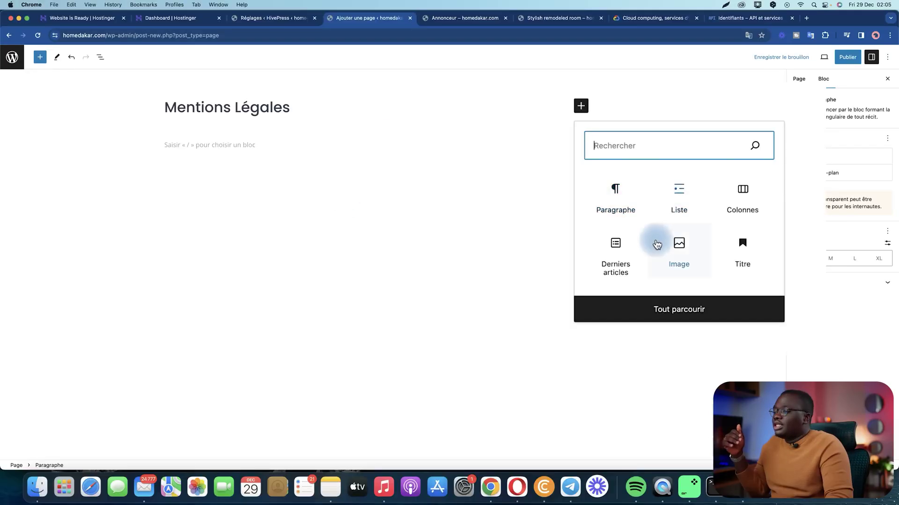
{"action": "left_click", "coordinate": [614, 202]}
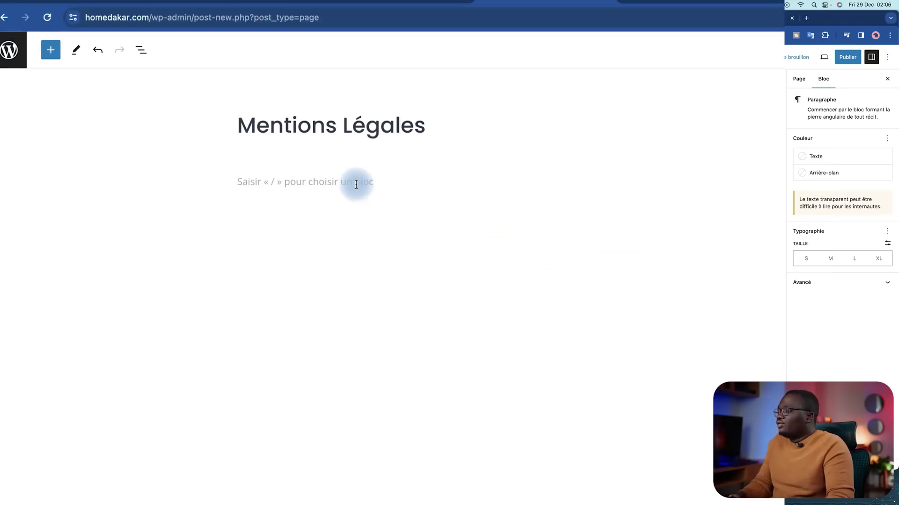
{"action": "type", "text": "Mentions"}
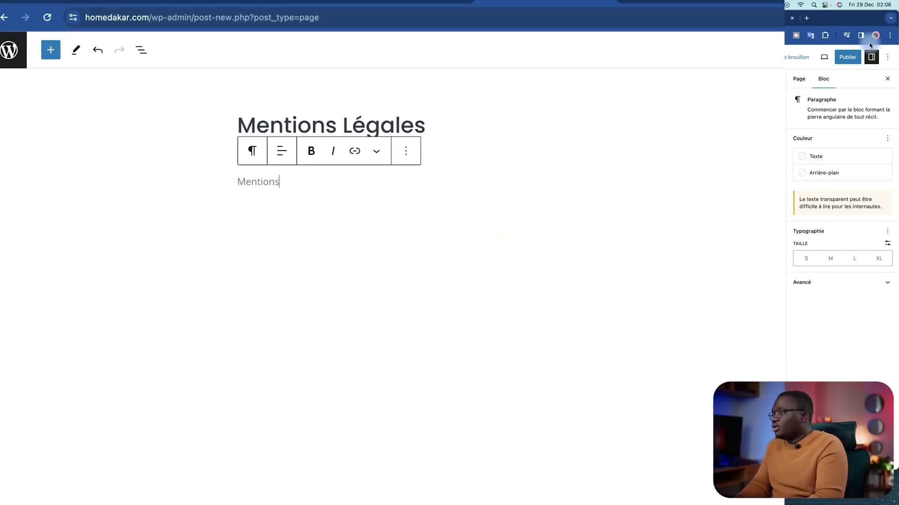
{"action": "left_click", "coordinate": [847, 57]}
{"action": "left_click", "coordinate": [795, 43]}
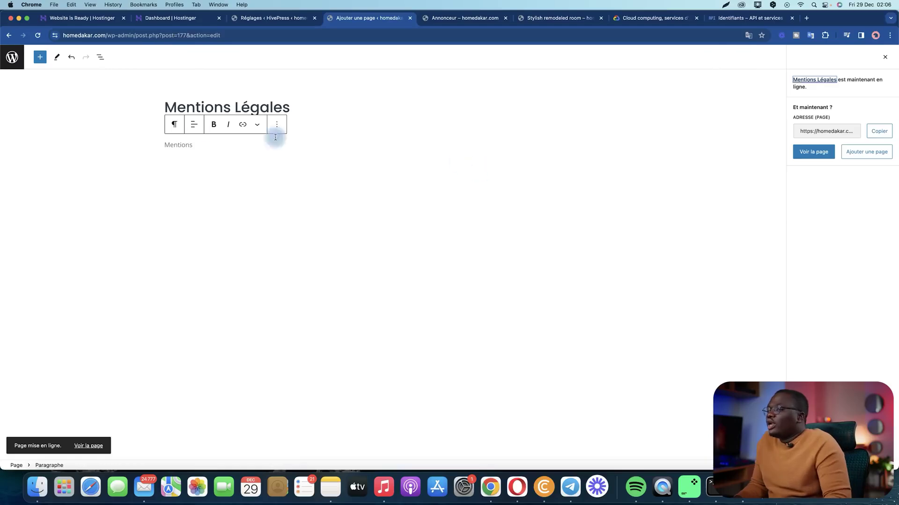
Step: Add the Mentions Légales page to the end of the Header menu and save the menu
{"action": "left_click", "coordinate": [10, 60]}
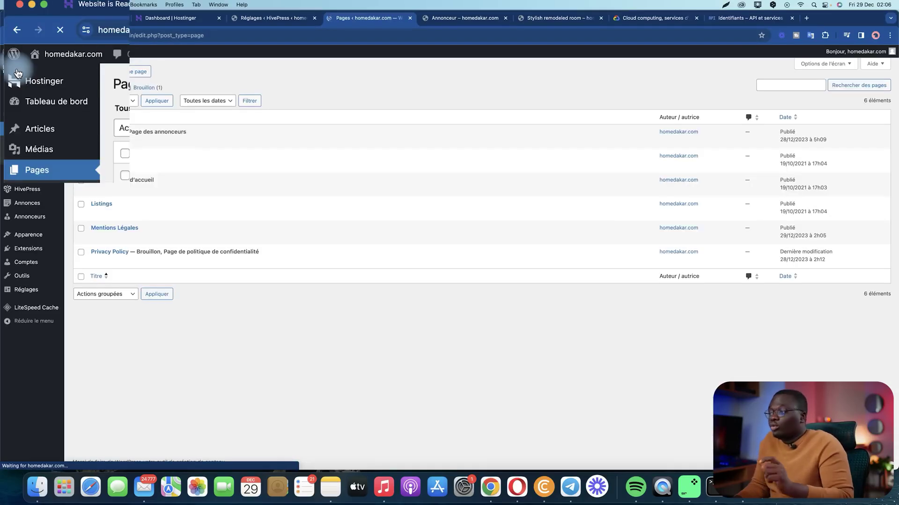
{"action": "mouse_move", "coordinate": [55, 203]}
{"action": "left_click", "coordinate": [113, 256]}
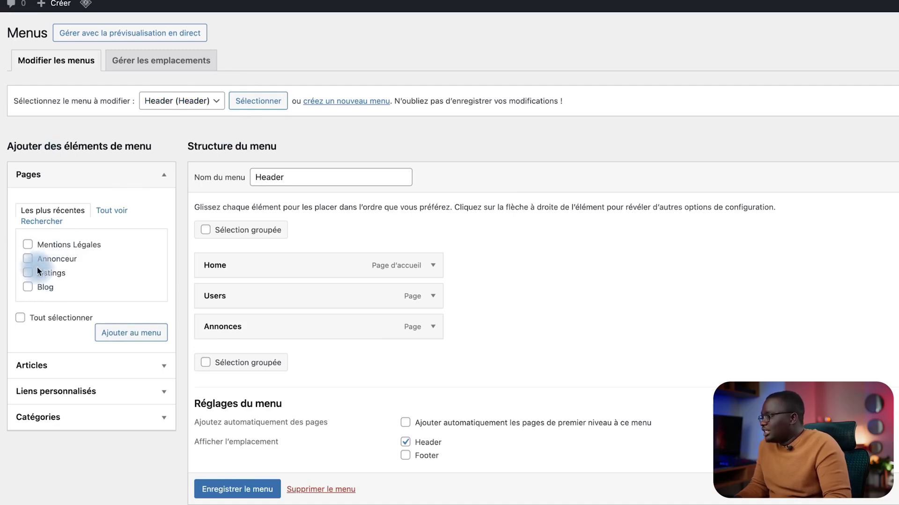
{"action": "left_click", "coordinate": [27, 244]}
{"action": "left_click", "coordinate": [132, 334]}
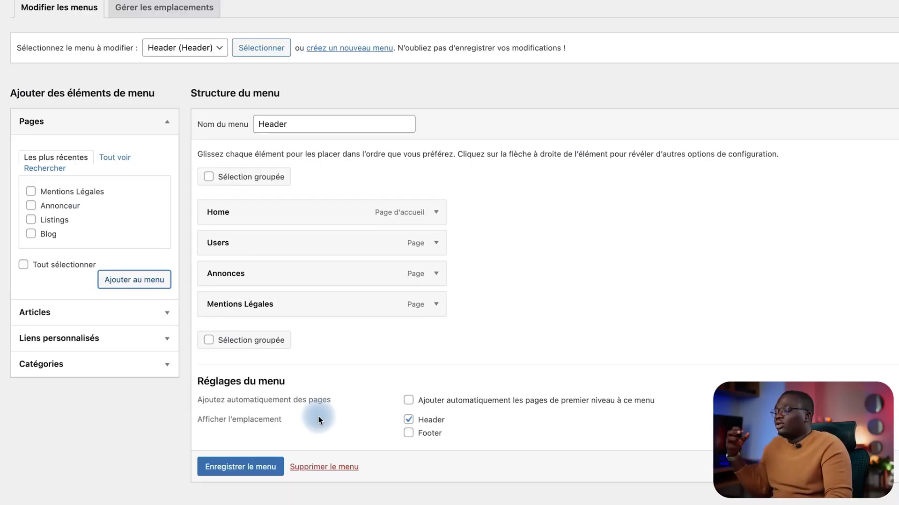
{"action": "left_click", "coordinate": [257, 467]}
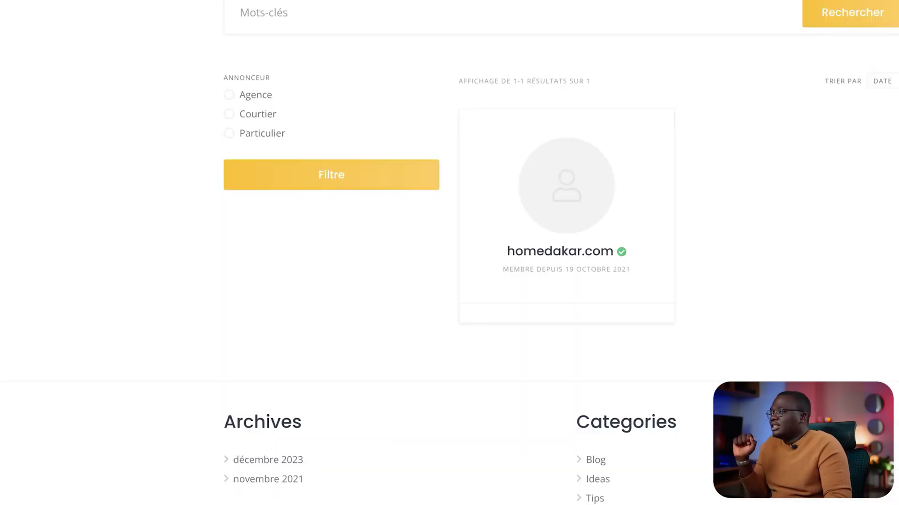
Step: Reload the public site and open the Mentions Légales page from its header navigation
{"action": "left_click", "coordinate": [45, 35]}
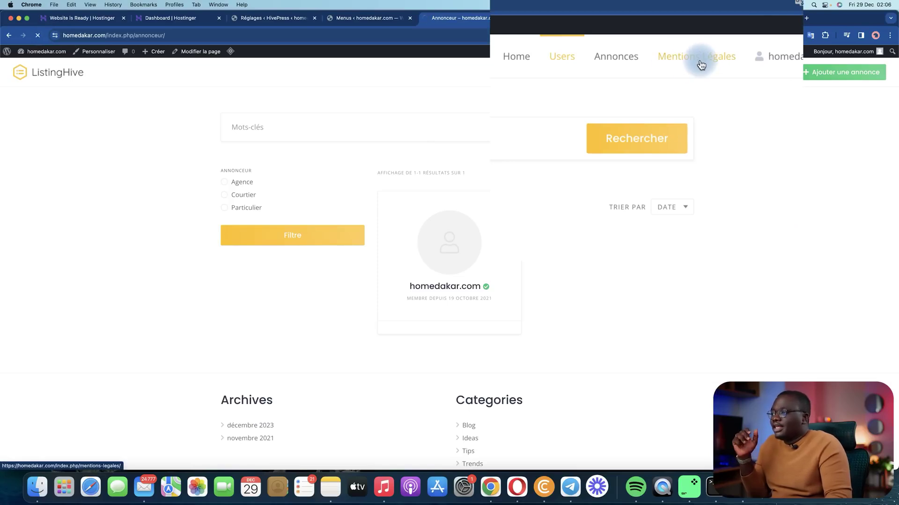
{"action": "left_click", "coordinate": [683, 72]}
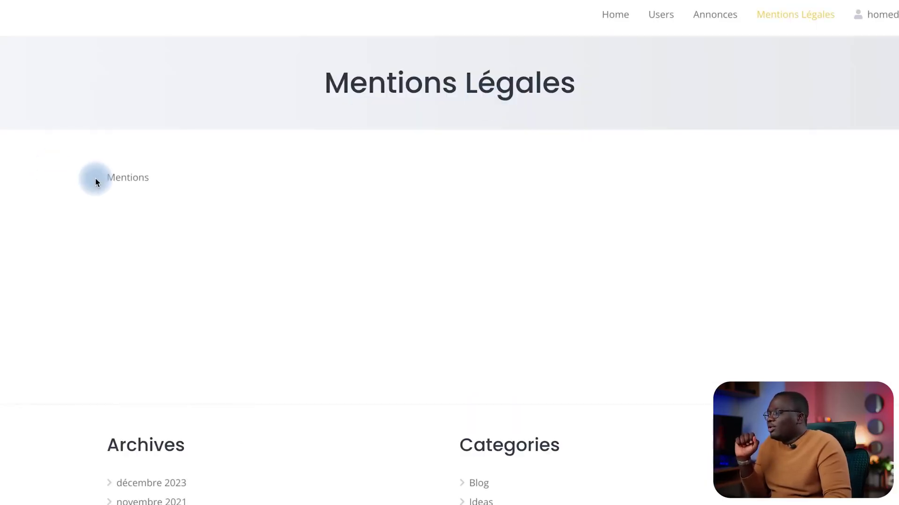
{"action": "left_click", "coordinate": [368, 218]}
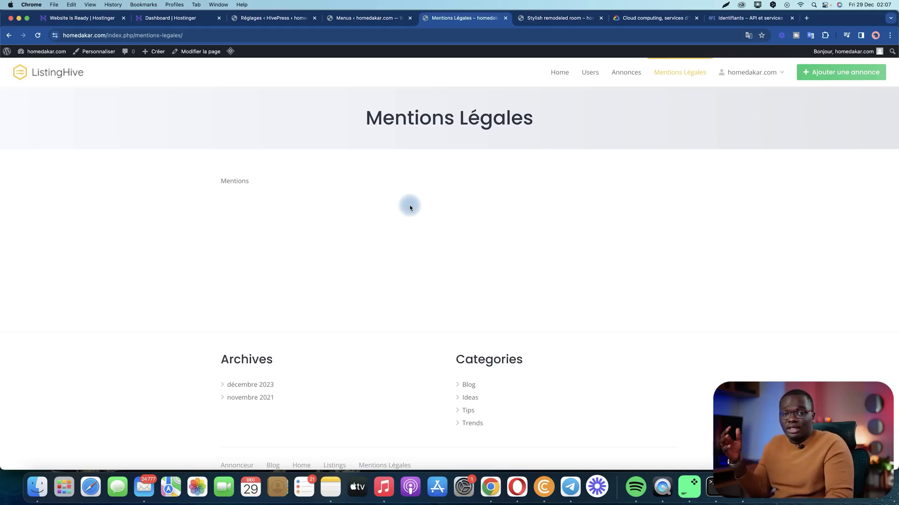
Step: Open homedakar.com in a private browsing window and look through the homepage as a visitor
{"action": "key", "text": "super+l"}
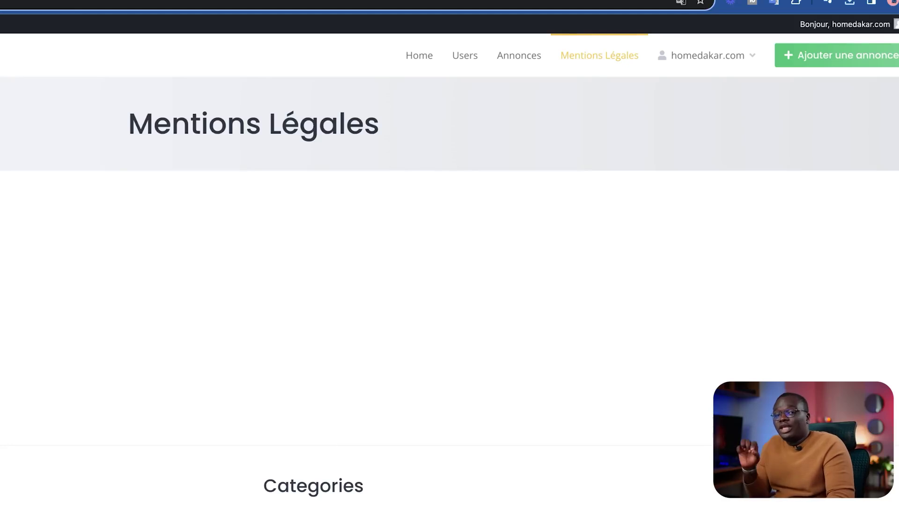
{"action": "key", "text": "super+shift+n"}
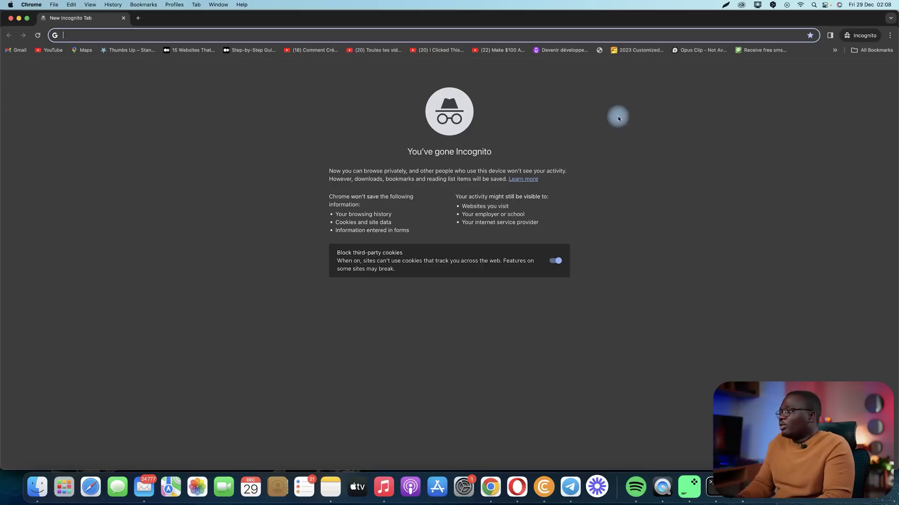
{"action": "type", "text": "homedakar.com"}
{"action": "key", "text": "Return"}
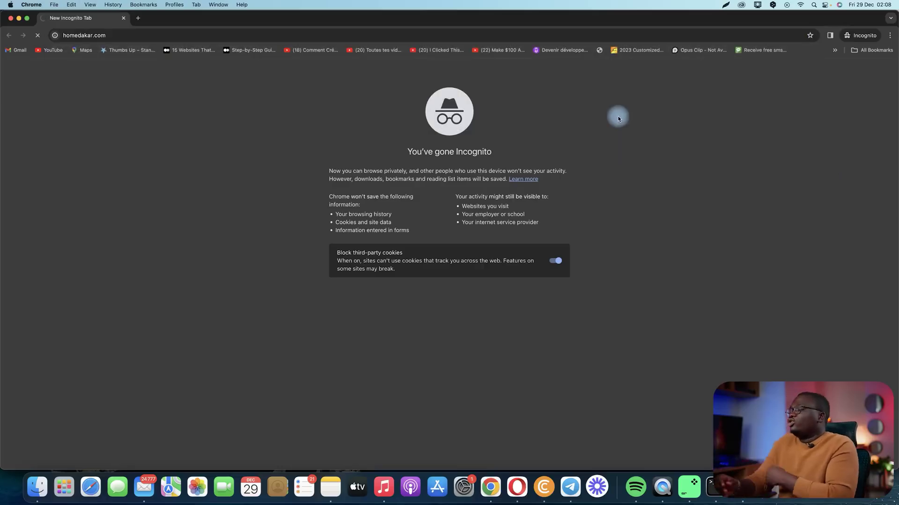
{"action": "scroll", "coordinate": [731, 168], "scroll_direction": "down", "scroll_amount": 5}
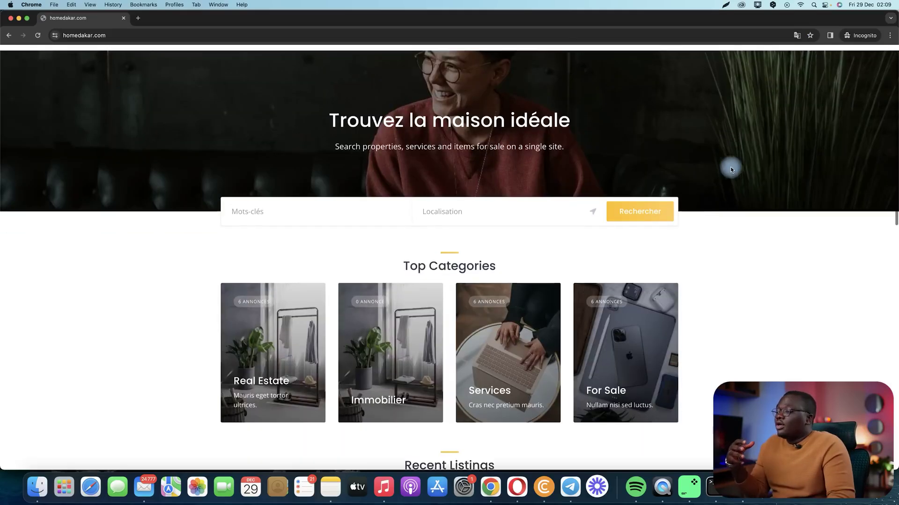
{"action": "scroll", "coordinate": [731, 169], "scroll_direction": "down", "scroll_amount": 10}
{"action": "scroll", "coordinate": [731, 169], "scroll_direction": "up", "scroll_amount": 20}
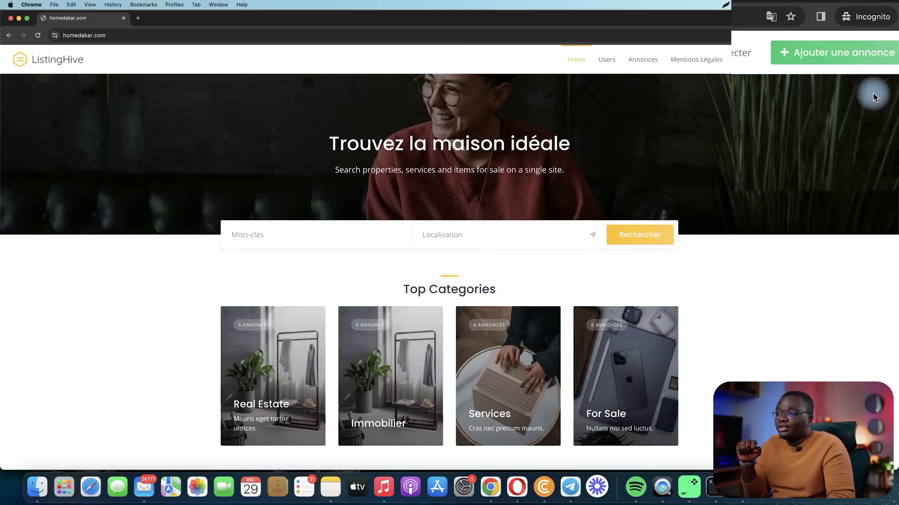
Step: Start adding a listing as a visitor and register an account with an e-mail address and password
{"action": "left_click", "coordinate": [822, 60]}
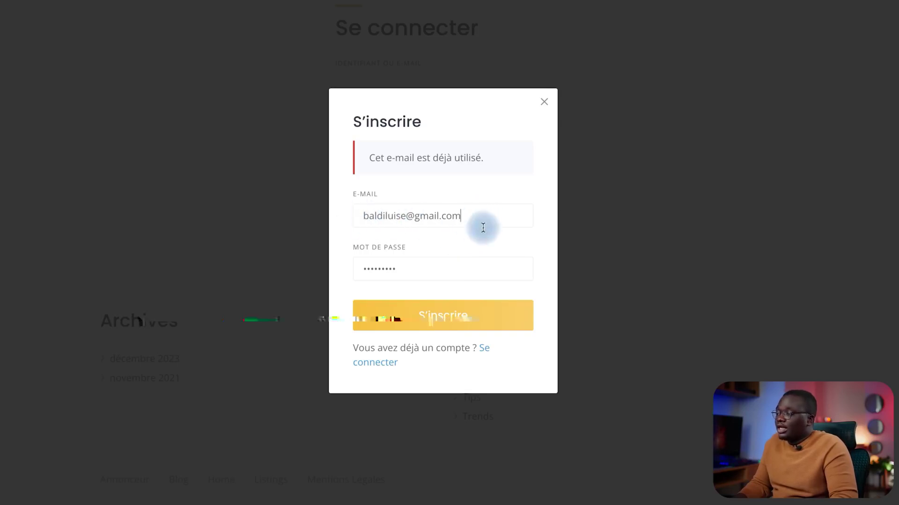
{"action": "left_click", "coordinate": [441, 317]}
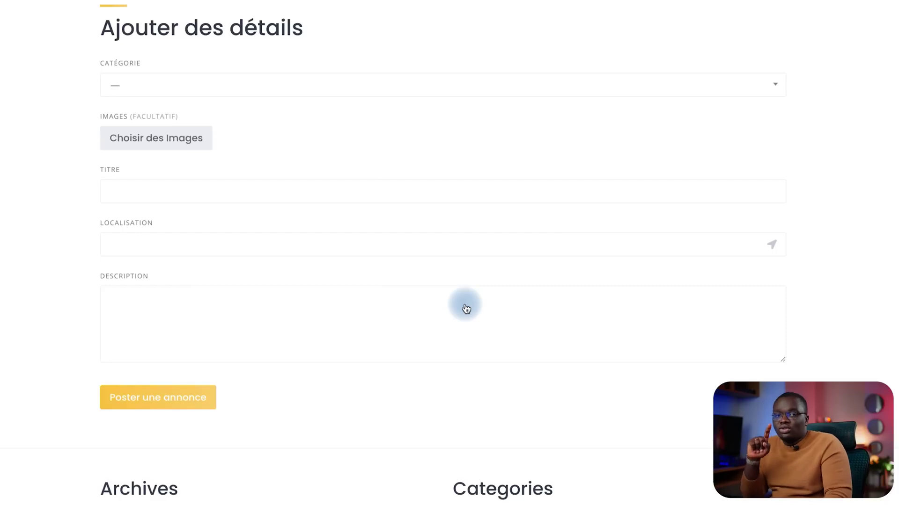
Step: Set the new listing's category to Appartements under Immobilier
{"action": "left_click", "coordinate": [256, 92]}
{"action": "left_click", "coordinate": [239, 154]}
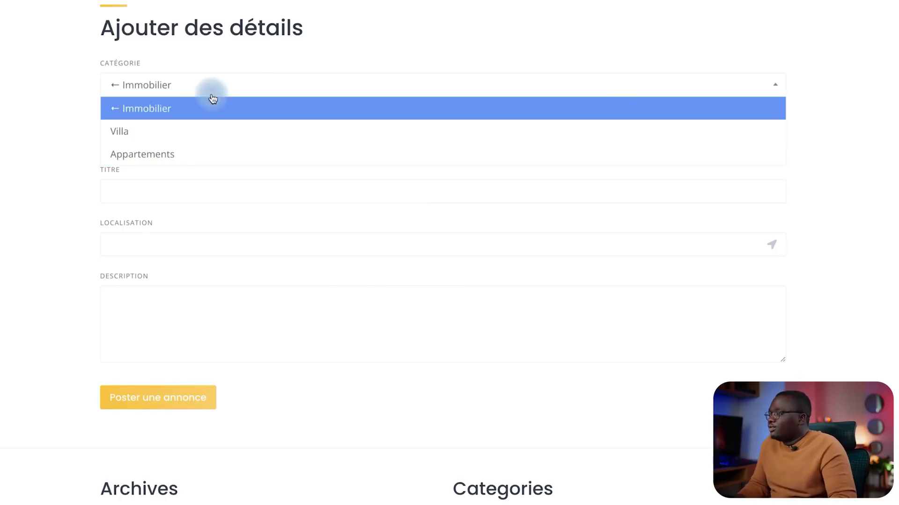
{"action": "left_click", "coordinate": [208, 152]}
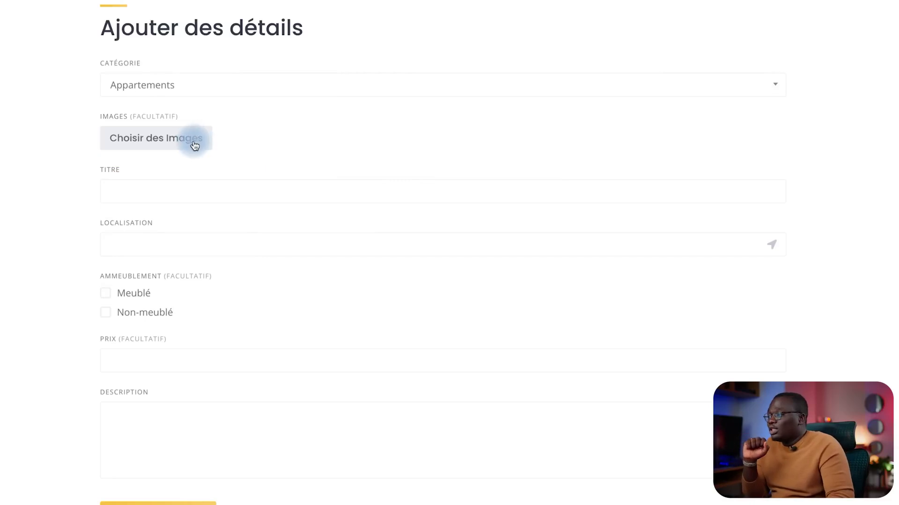
Step: Upload the apartment images from the Desktop folder to the listing
{"action": "left_click", "coordinate": [142, 146]}
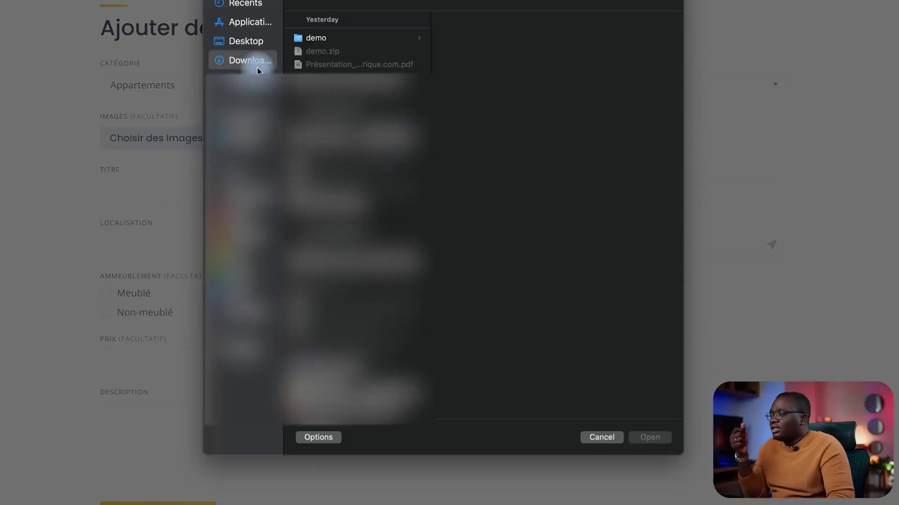
{"action": "left_click", "coordinate": [245, 41]}
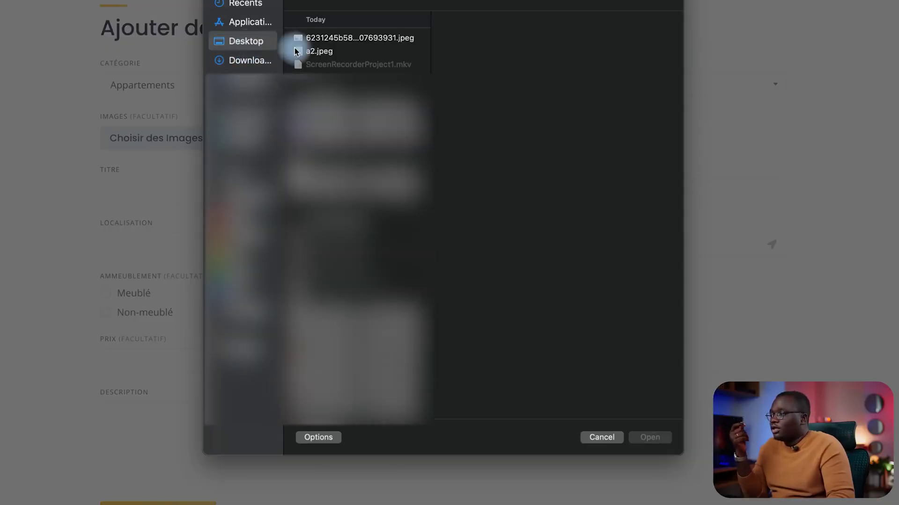
{"action": "key", "text": "super+a"}
{"action": "key", "text": "Return"}
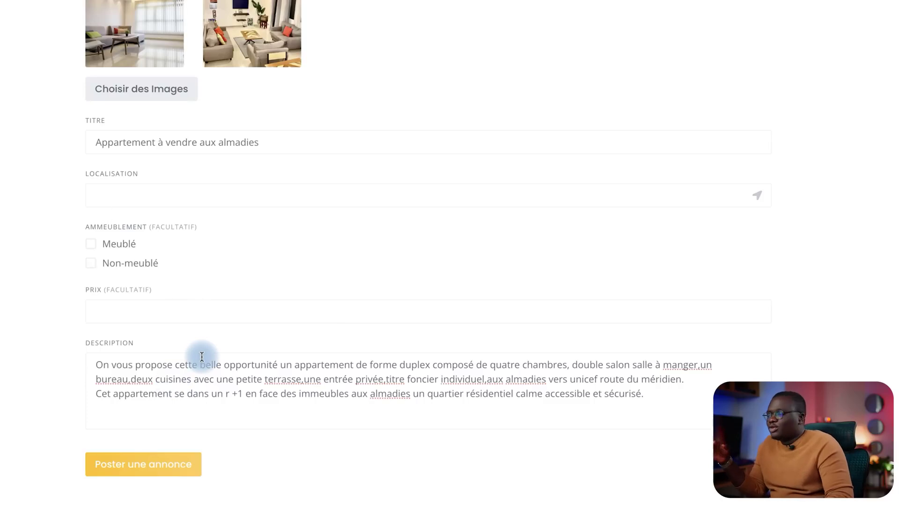
Step: Mark the apartment listing as Meublé, set its location to dakar and its price to 40000000, and submit it
{"action": "left_click", "coordinate": [104, 190]}
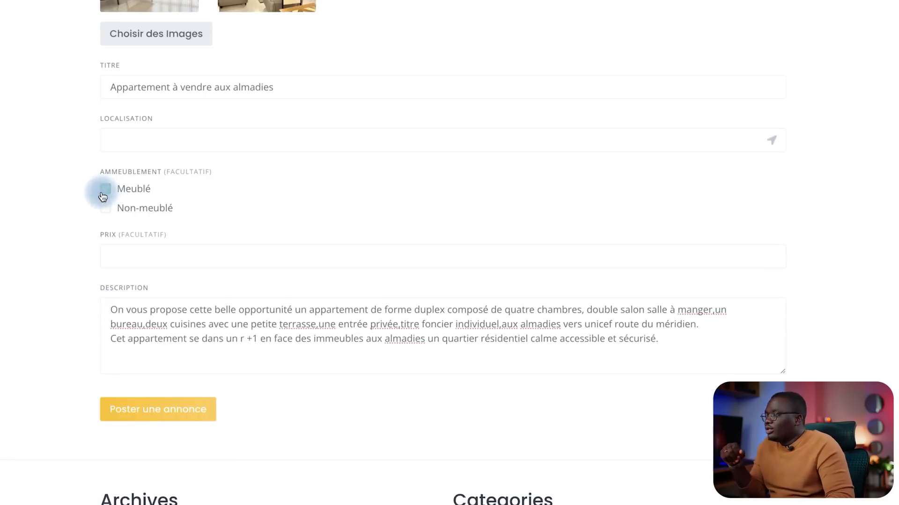
{"action": "left_click", "coordinate": [193, 143]}
{"action": "type", "text": "dakar"}
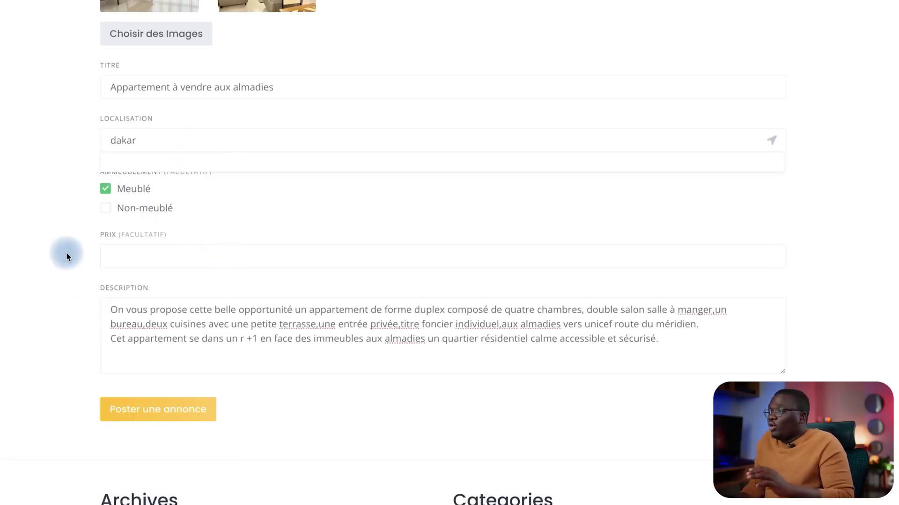
{"action": "left_click", "coordinate": [154, 255]}
{"action": "type", "text": "2"}
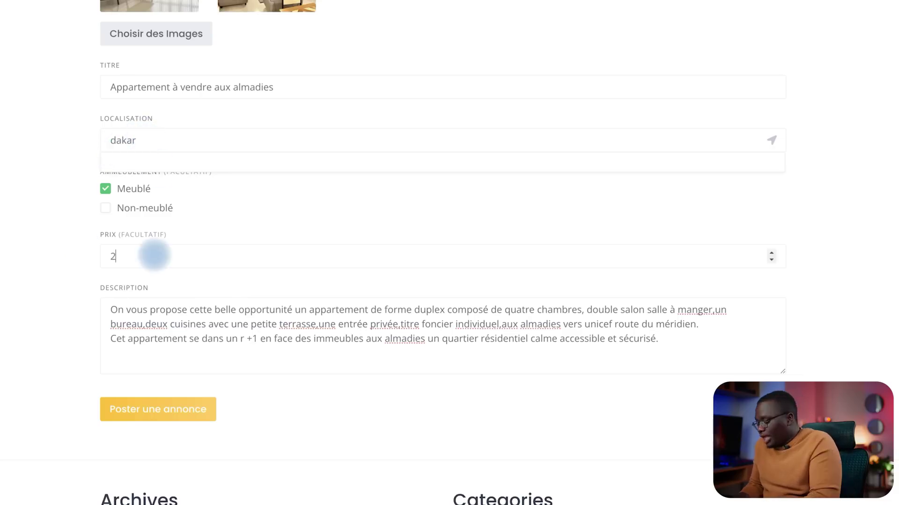
{"action": "type", "text": "400"}
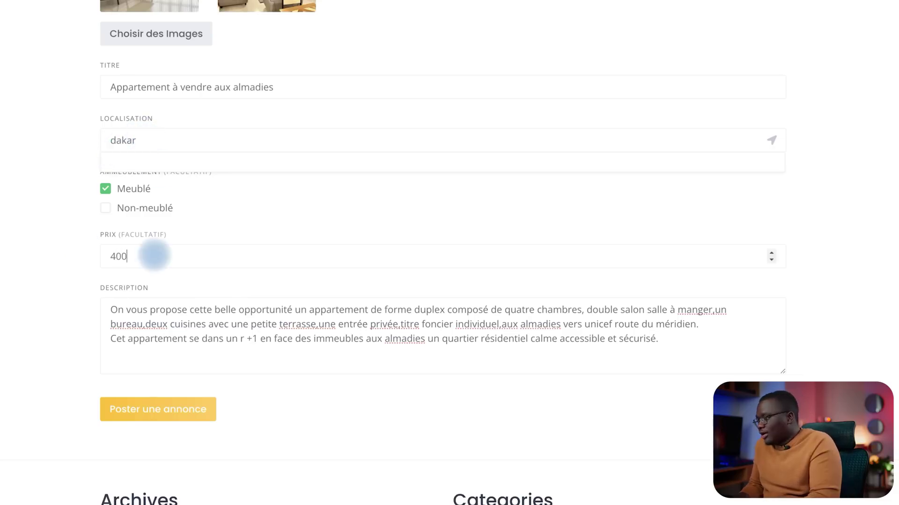
{"action": "type", "text": "00000"}
{"action": "left_click", "coordinate": [162, 411]}
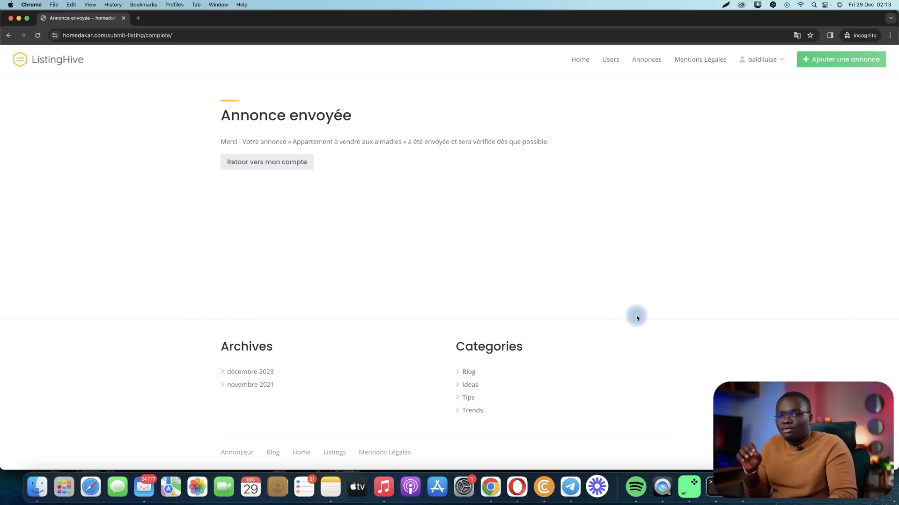
Step: Leave the private window and open the submitted listing Appartement à vendre aux almadies for editing in the site's admin
{"action": "key", "text": "super+w"}
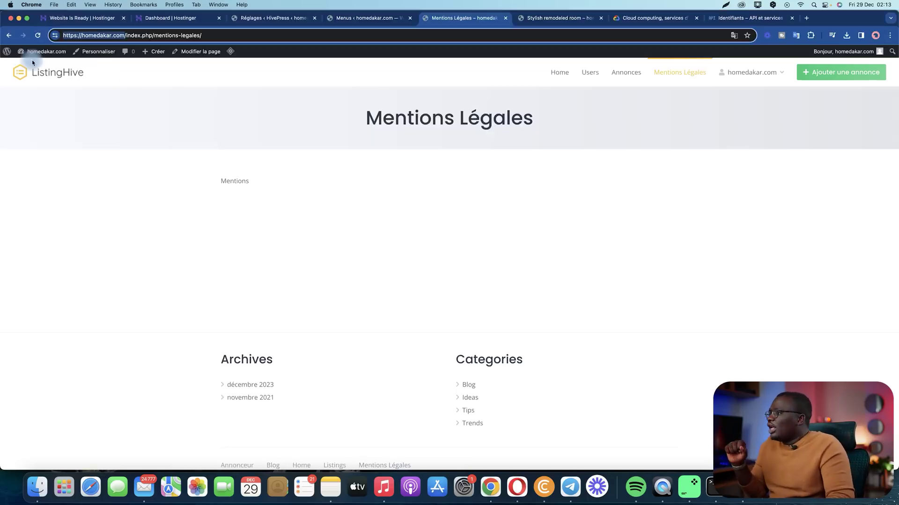
{"action": "left_click", "coordinate": [352, 19]}
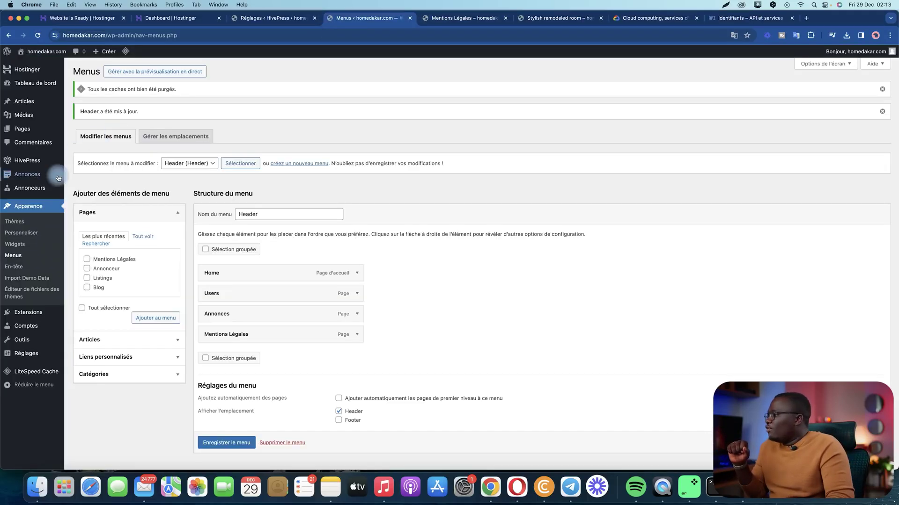
{"action": "mouse_move", "coordinate": [58, 177]}
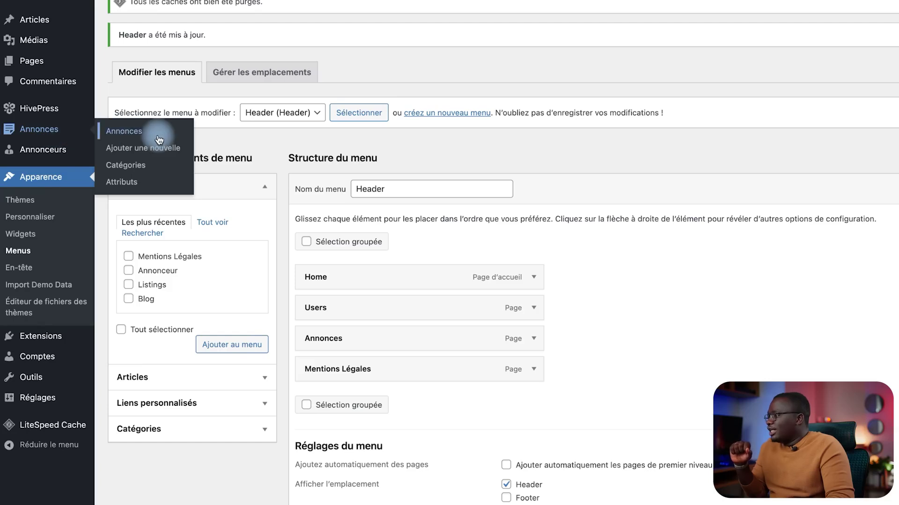
{"action": "left_click", "coordinate": [158, 136]}
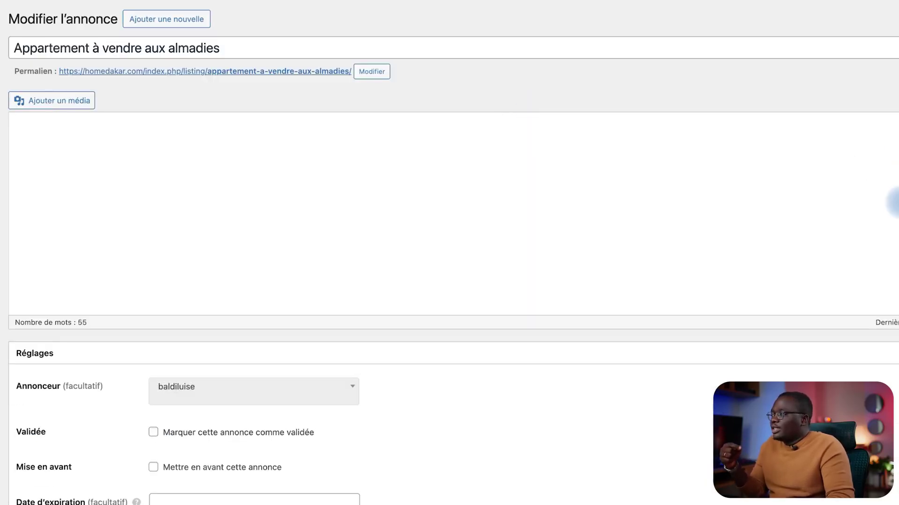
Step: Review the submitted apartment listing's images, attributes and description, and publish it
{"action": "scroll", "coordinate": [889, 202], "scroll_direction": "down", "scroll_amount": 8}
{"action": "scroll", "coordinate": [876, 205], "scroll_direction": "up", "scroll_amount": 1}
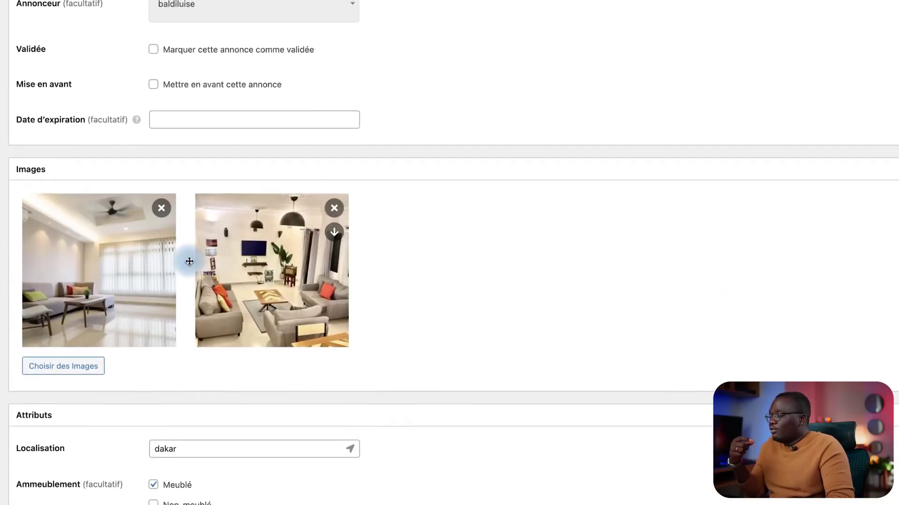
{"action": "scroll", "coordinate": [812, 329], "scroll_direction": "up", "scroll_amount": 9}
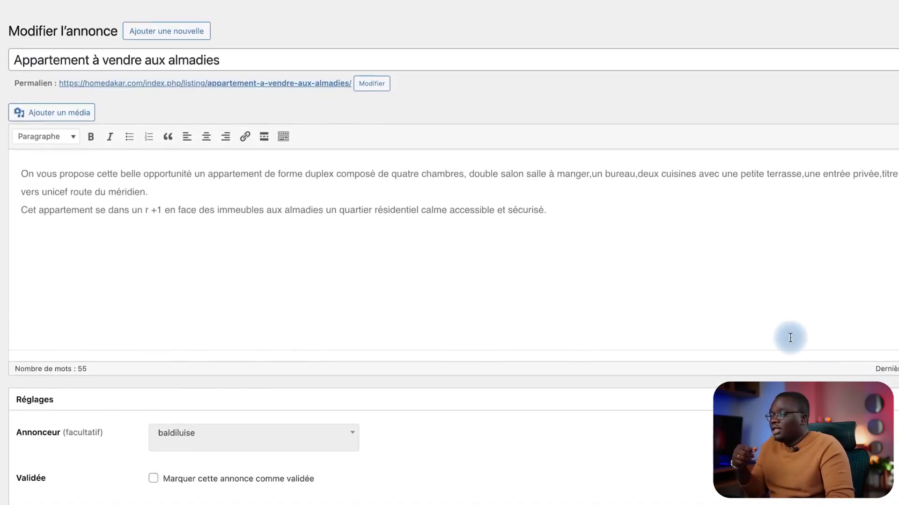
{"action": "scroll", "coordinate": [786, 337], "scroll_direction": "down", "scroll_amount": 3}
{"action": "scroll", "coordinate": [784, 337], "scroll_direction": "up", "scroll_amount": 3}
{"action": "left_click", "coordinate": [561, 210]}
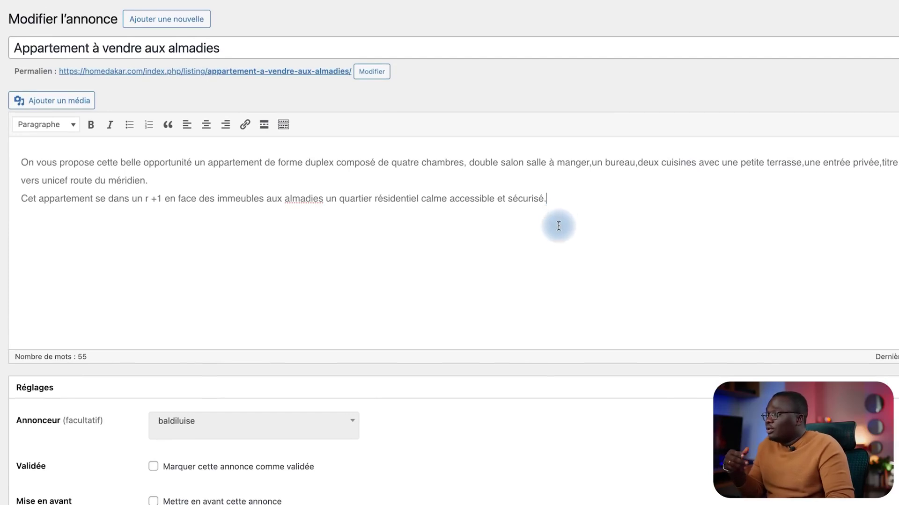
{"action": "left_click", "coordinate": [844, 184]}
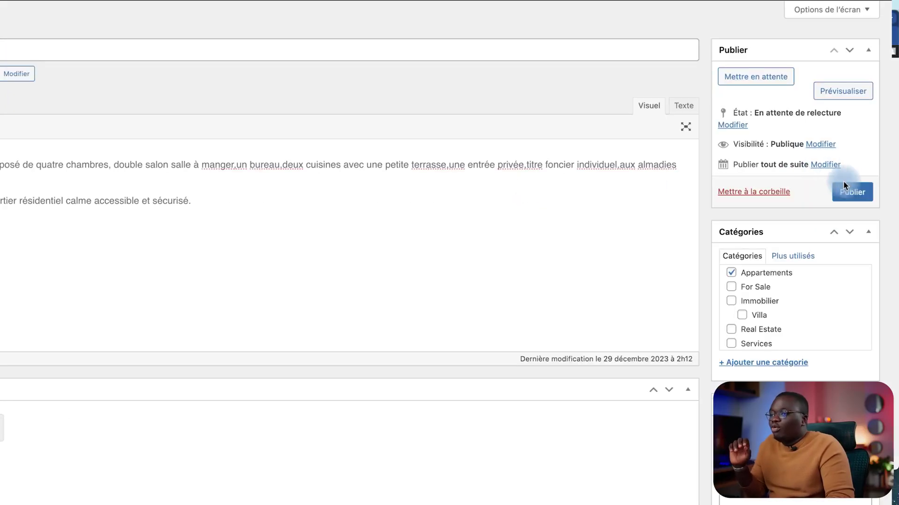
{"action": "left_click", "coordinate": [857, 196]}
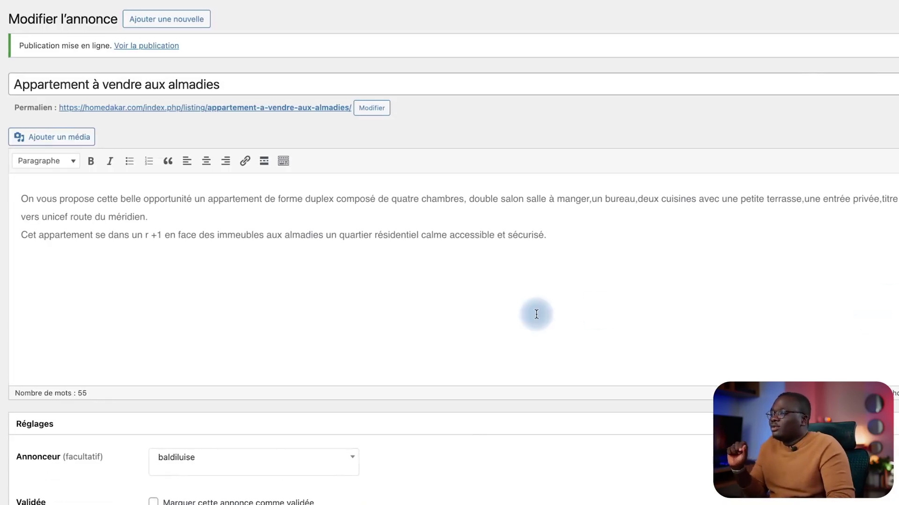
Step: Mark the apartment listing as validated (Validée) and featured (Mise en avant), and update it
{"action": "scroll", "coordinate": [535, 315], "scroll_direction": "down", "scroll_amount": 10}
{"action": "scroll", "coordinate": [536, 318], "scroll_direction": "up", "scroll_amount": 6}
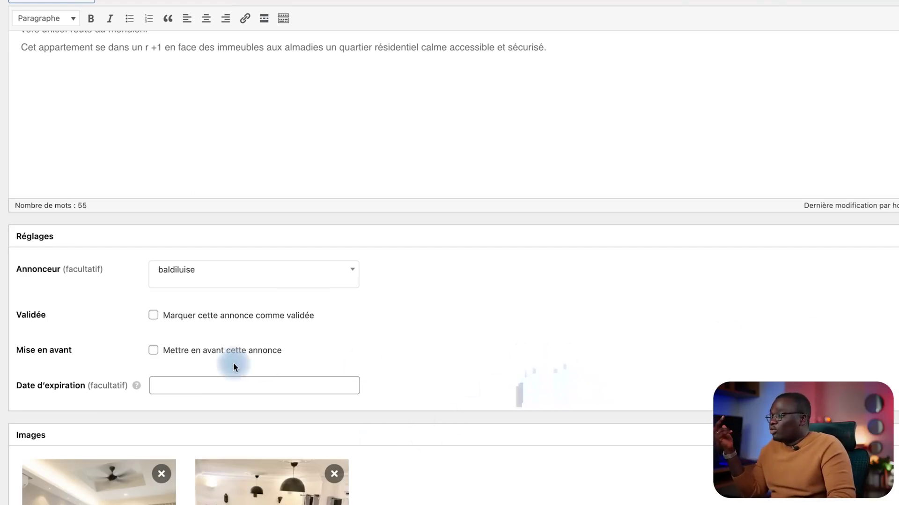
{"action": "left_click", "coordinate": [154, 356]}
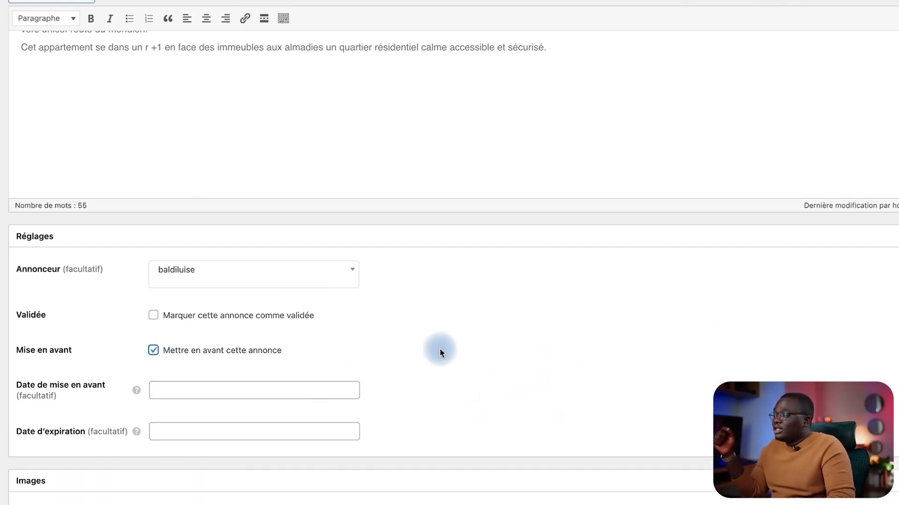
{"action": "left_click", "coordinate": [154, 316]}
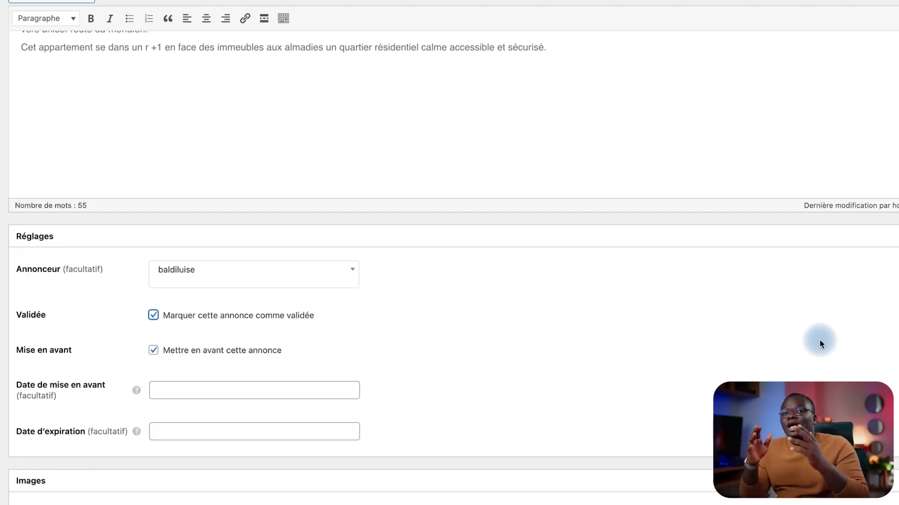
{"action": "scroll", "coordinate": [392, 406], "scroll_direction": "down", "scroll_amount": 2}
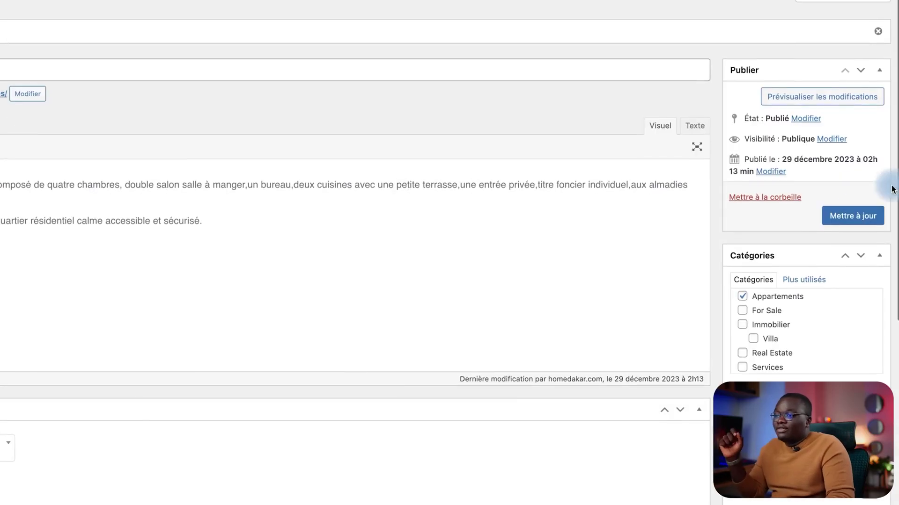
{"action": "left_click", "coordinate": [830, 217]}
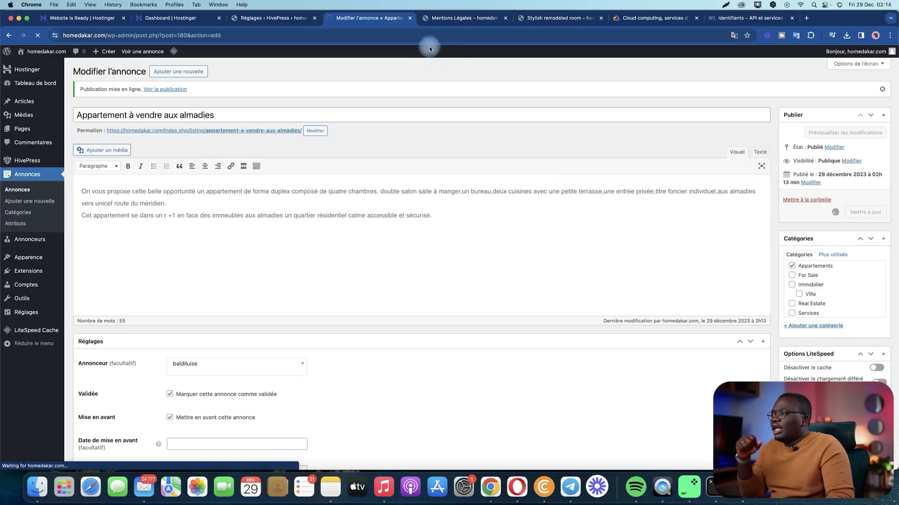
Step: Open the site's home page and check how the apartment listing appears under Recent Listings
{"action": "left_click", "coordinate": [437, 21]}
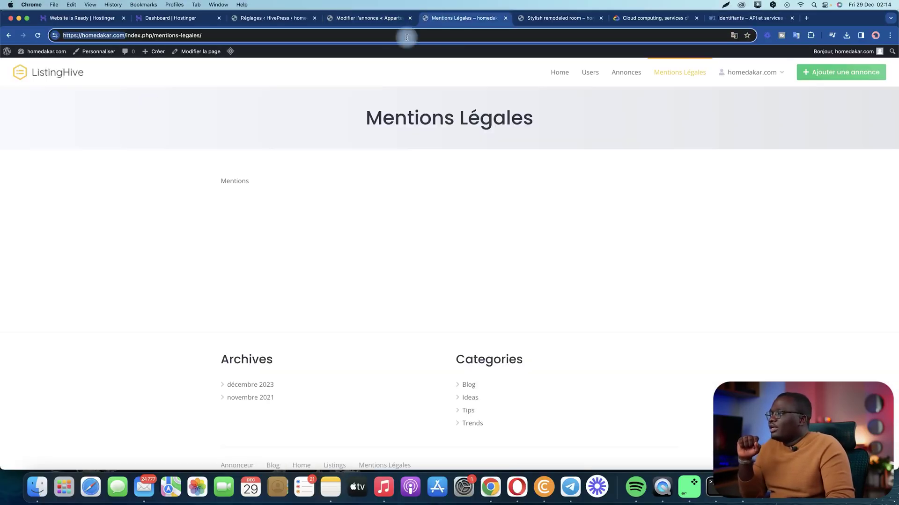
{"action": "left_click", "coordinate": [60, 74]}
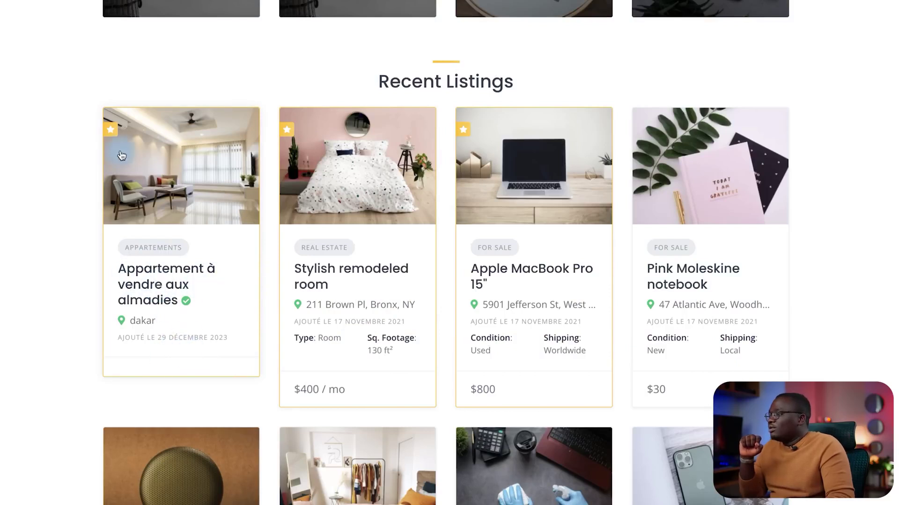
{"action": "scroll", "coordinate": [122, 255], "scroll_direction": "down", "scroll_amount": 1}
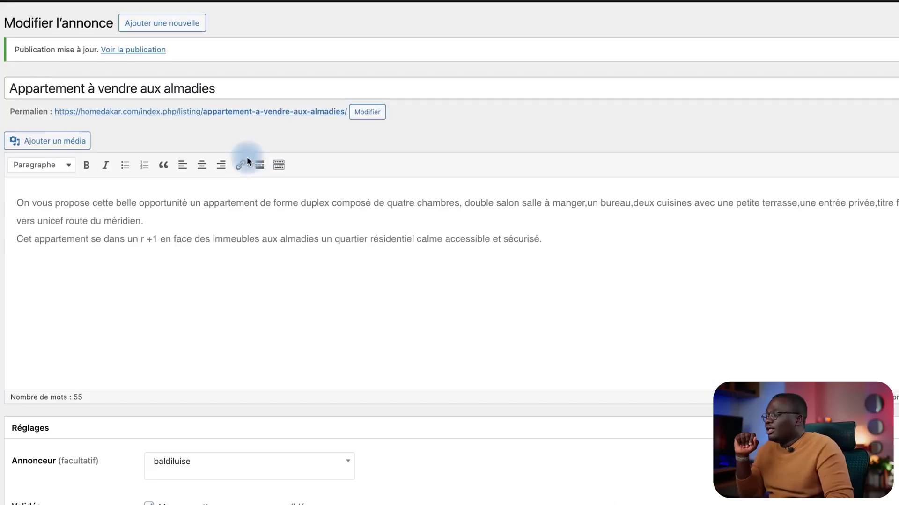
Step: Remove the apartment listing's Validée and Mise en avant marks, update it, and reload the home page
{"action": "scroll", "coordinate": [234, 192], "scroll_direction": "down", "scroll_amount": 10}
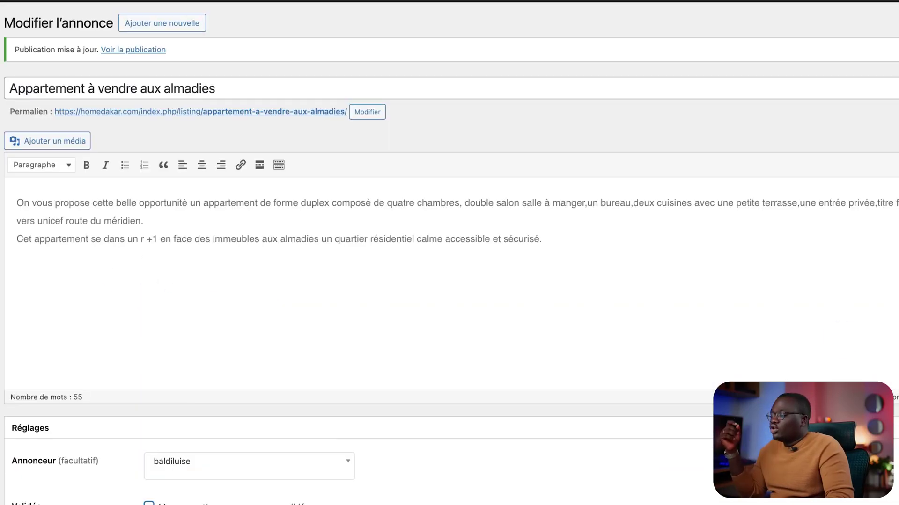
{"action": "scroll", "coordinate": [838, 336], "scroll_direction": "down", "scroll_amount": 5}
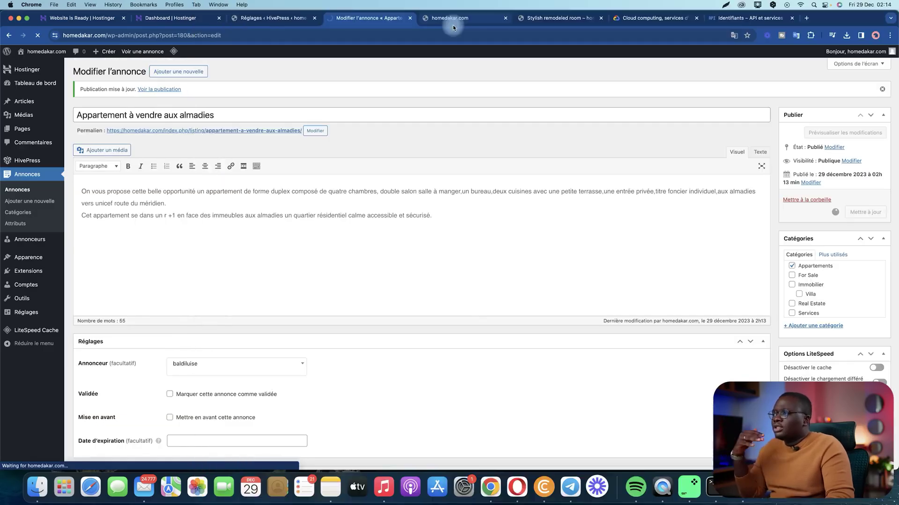
{"action": "left_click", "coordinate": [450, 21]}
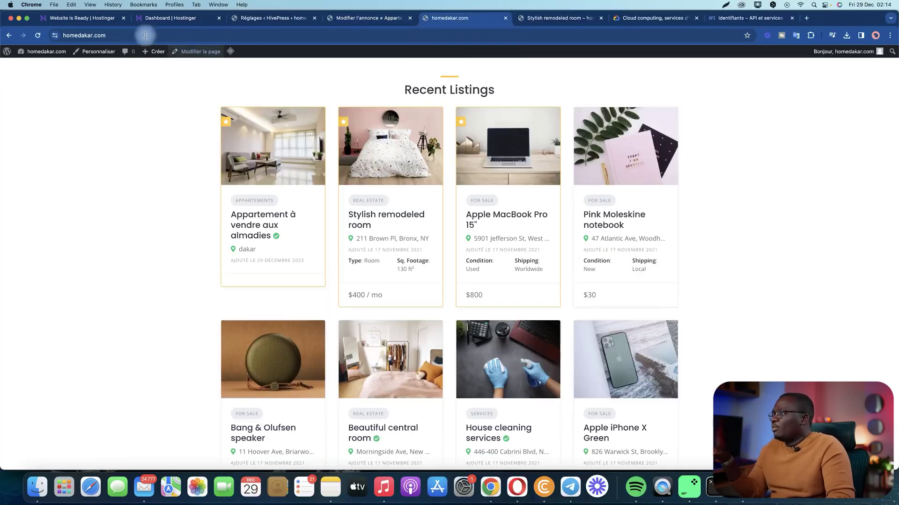
{"action": "left_click", "coordinate": [37, 36]}
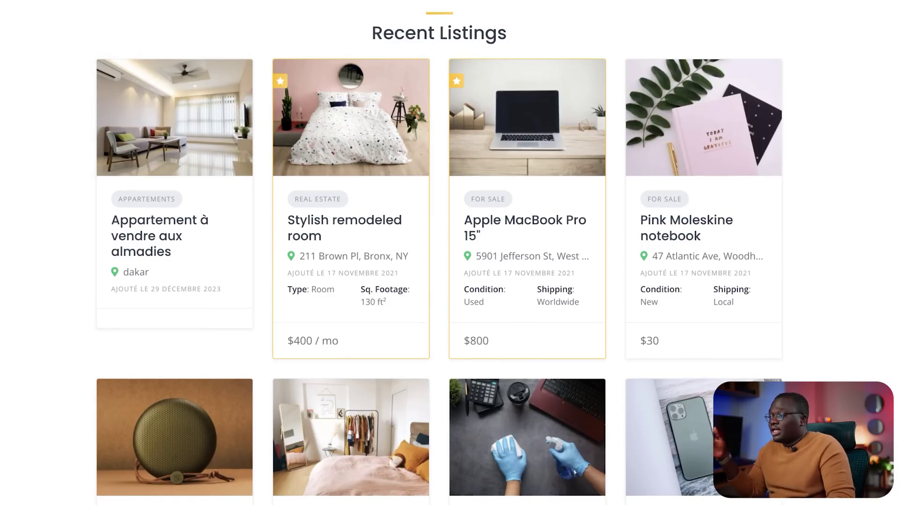
Step: Open the Immobilier category and its apartment listing, and examine the filters, photos, description and advertiser details
{"action": "scroll", "coordinate": [439, 252], "scroll_direction": "up", "scroll_amount": 5}
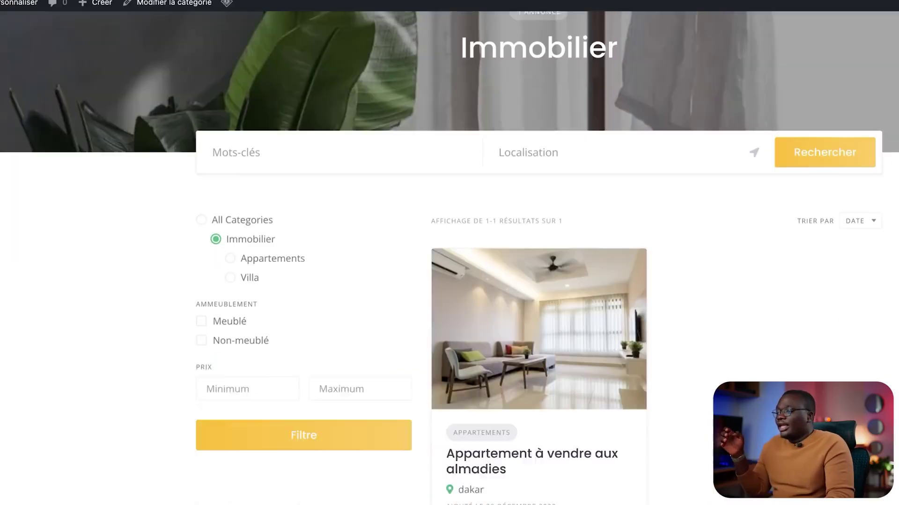
{"action": "scroll", "coordinate": [449, 253], "scroll_direction": "down", "scroll_amount": 4}
{"action": "scroll", "coordinate": [450, 252], "scroll_direction": "up", "scroll_amount": 5}
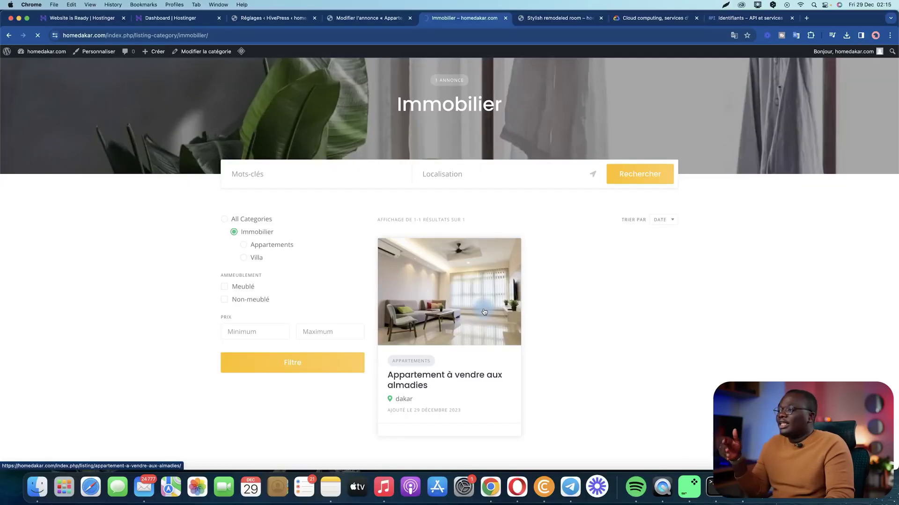
{"action": "left_click", "coordinate": [591, 393]}
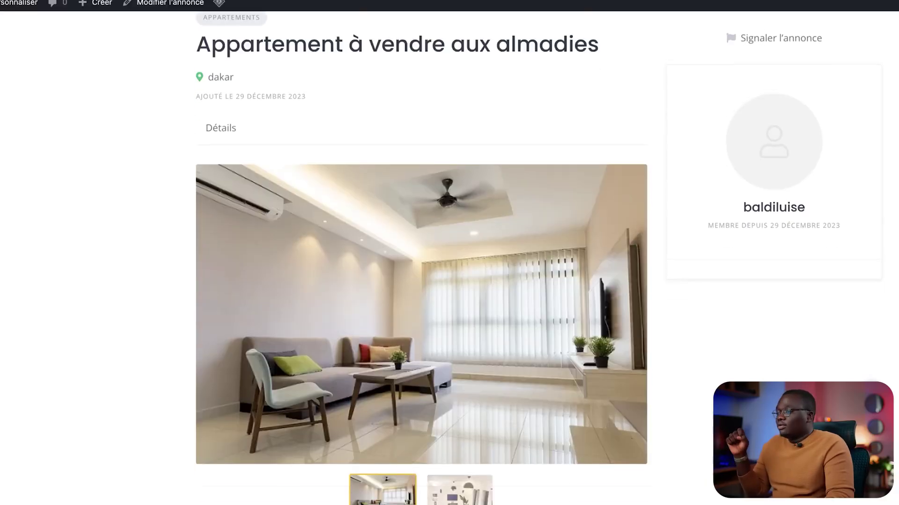
{"action": "scroll", "coordinate": [671, 317], "scroll_direction": "down", "scroll_amount": 3}
{"action": "scroll", "coordinate": [707, 194], "scroll_direction": "down", "scroll_amount": 3}
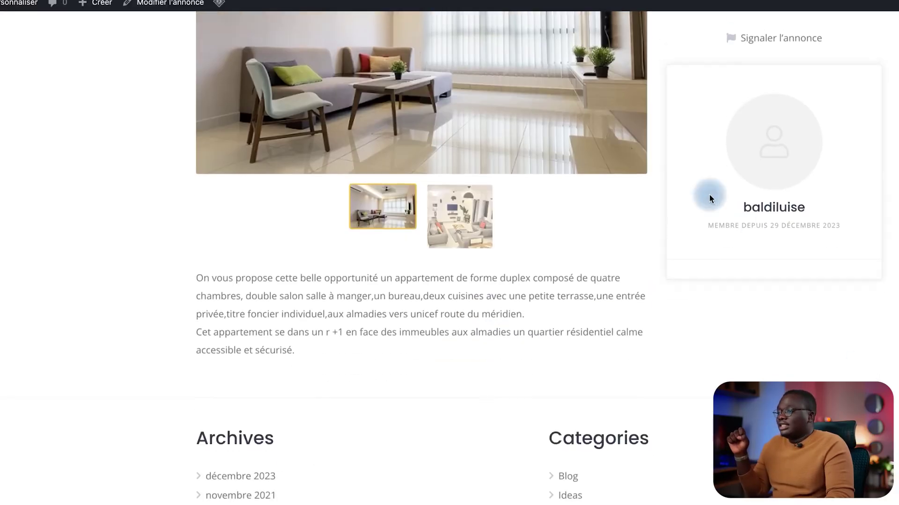
{"action": "scroll", "coordinate": [744, 262], "scroll_direction": "up", "scroll_amount": 8}
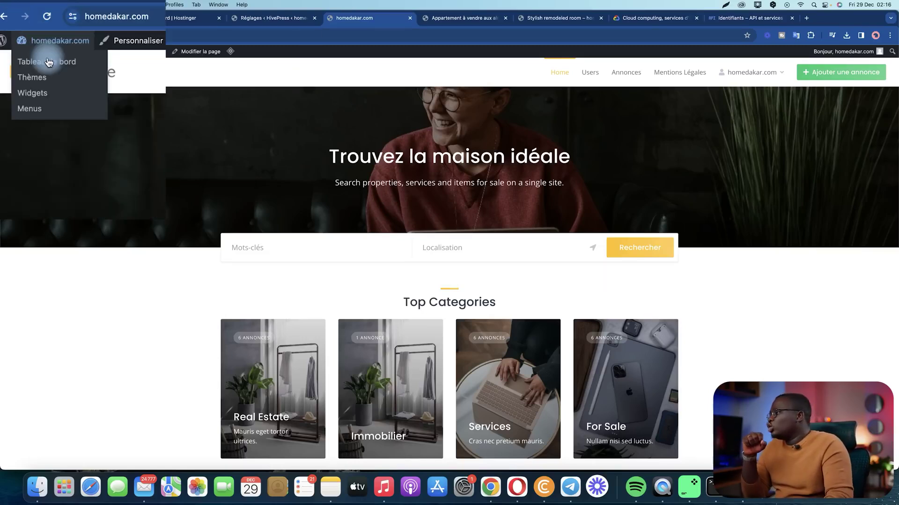
Step: Make e-mail address verification mandatory in HivePress's account settings and save the changes
{"action": "left_click", "coordinate": [49, 63]}
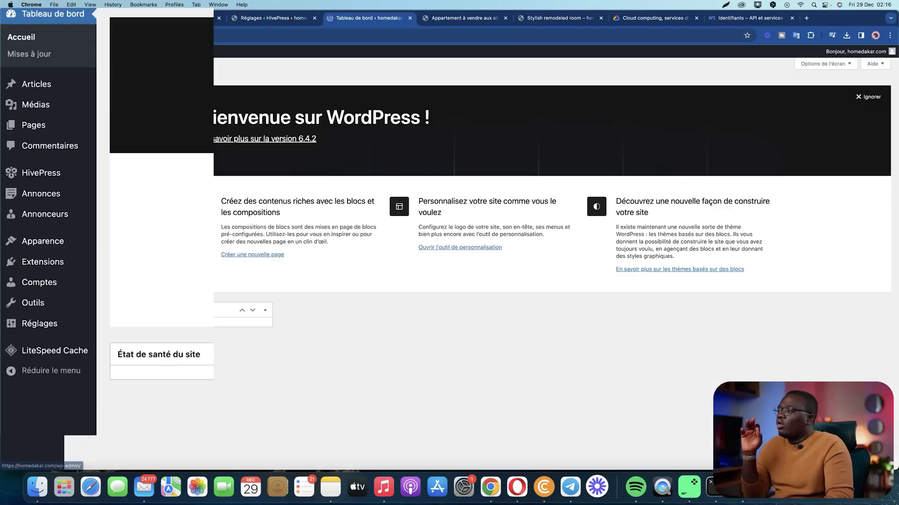
{"action": "mouse_move", "coordinate": [41, 171]}
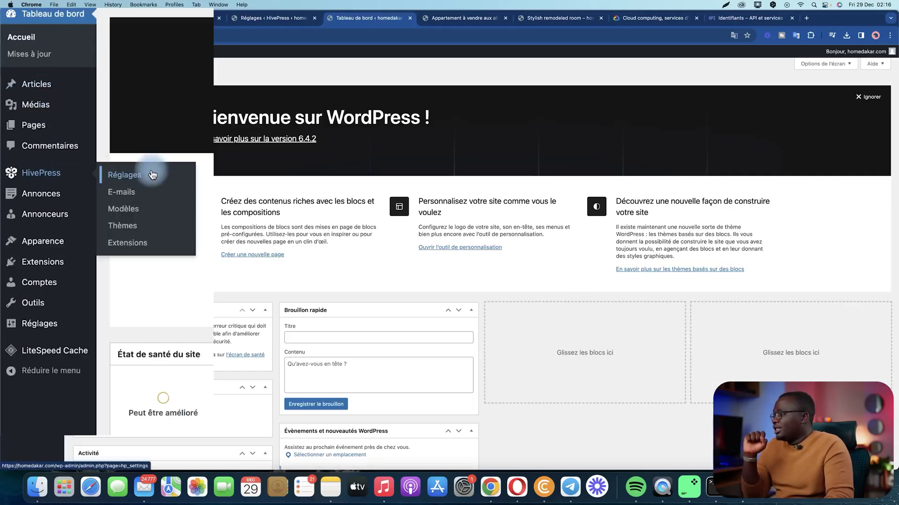
{"action": "left_click", "coordinate": [125, 175]}
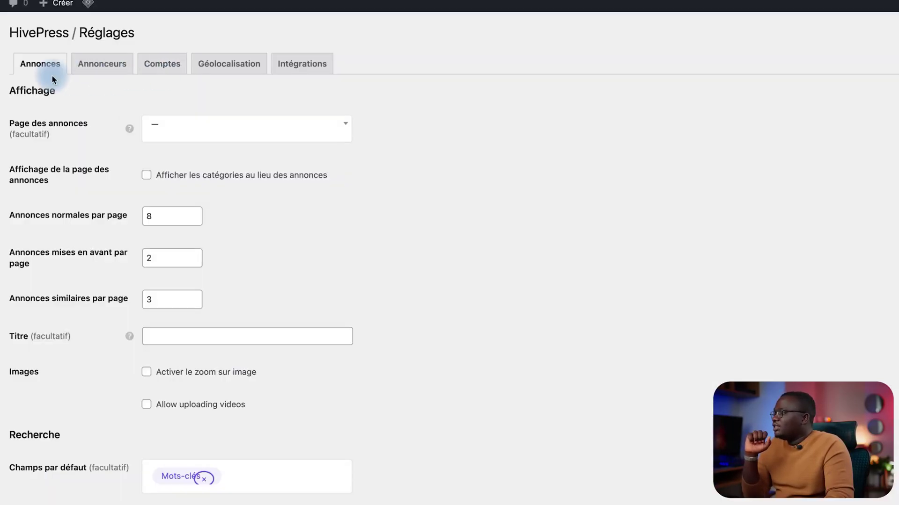
{"action": "left_click", "coordinate": [160, 66]}
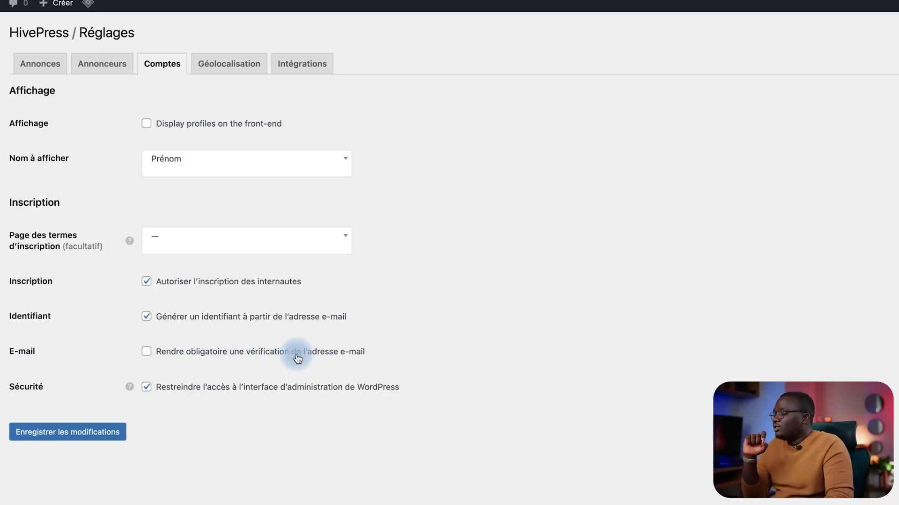
{"action": "left_click", "coordinate": [148, 355]}
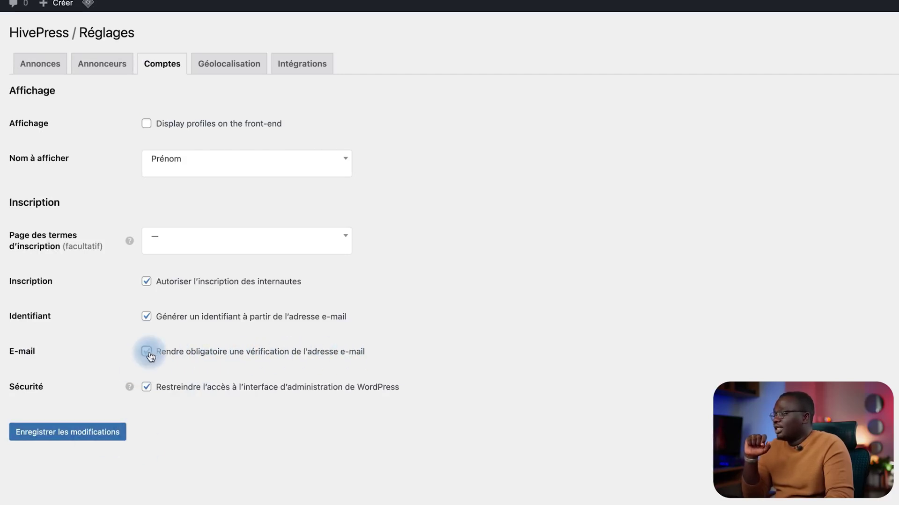
{"action": "left_click", "coordinate": [72, 432]}
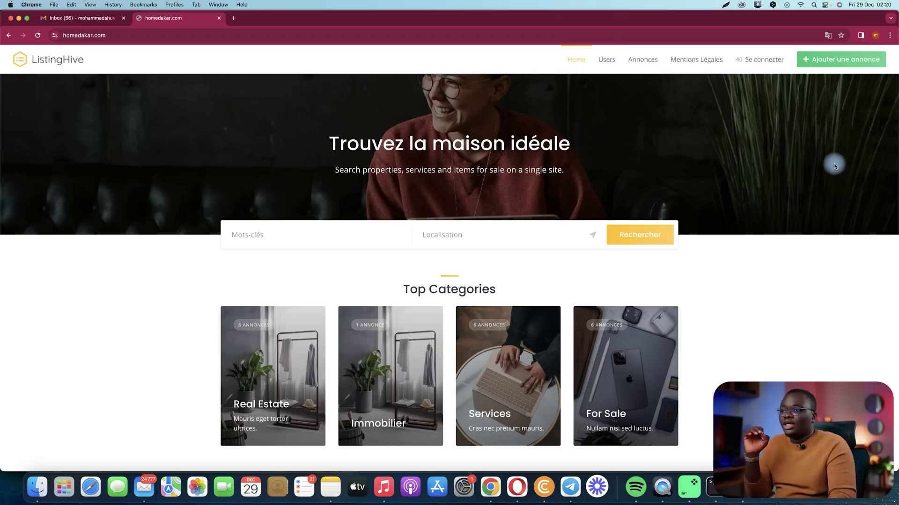
Step: Start adding a listing as a visitor and register a new account with an e-mail address and password
{"action": "left_click", "coordinate": [826, 64]}
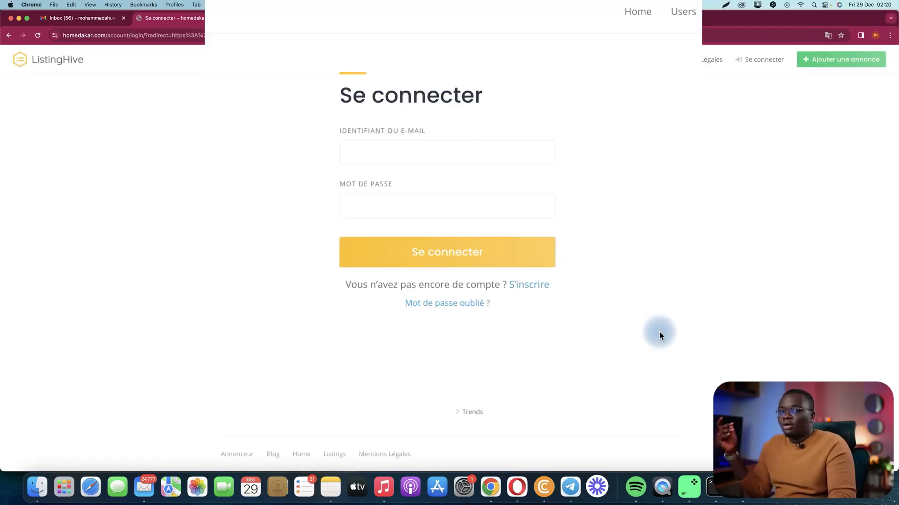
{"action": "left_click", "coordinate": [528, 285]}
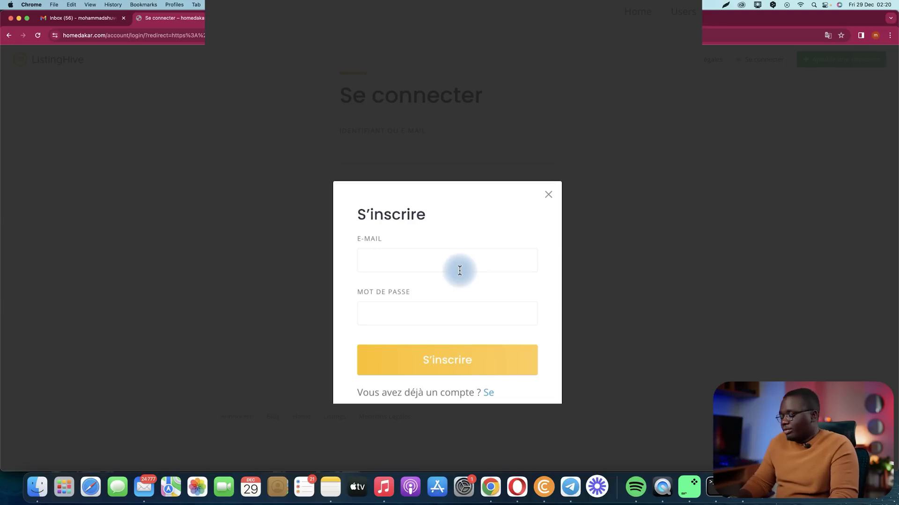
{"action": "left_click", "coordinate": [460, 271]}
{"action": "key", "text": "super+v"}
{"action": "left_click", "coordinate": [421, 313]}
{"action": "key", "text": "super+v"}
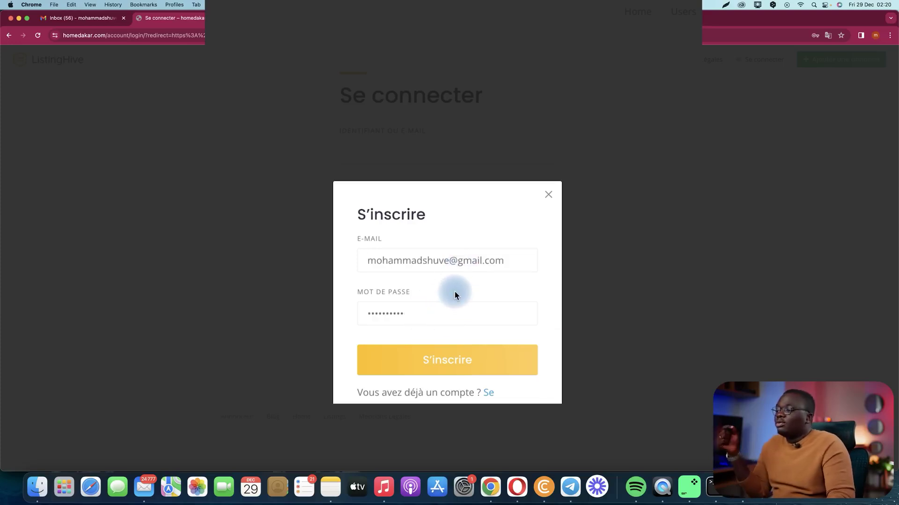
{"action": "left_click", "coordinate": [457, 364]}
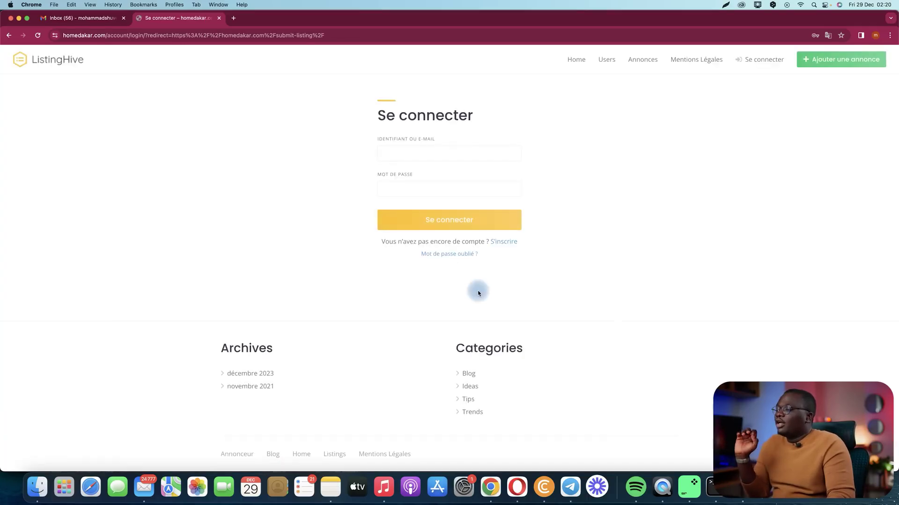
Step: Switch to Gmail, open the WordPress message Vérification de l'e-mail and follow its verification link
{"action": "left_click", "coordinate": [81, 18]}
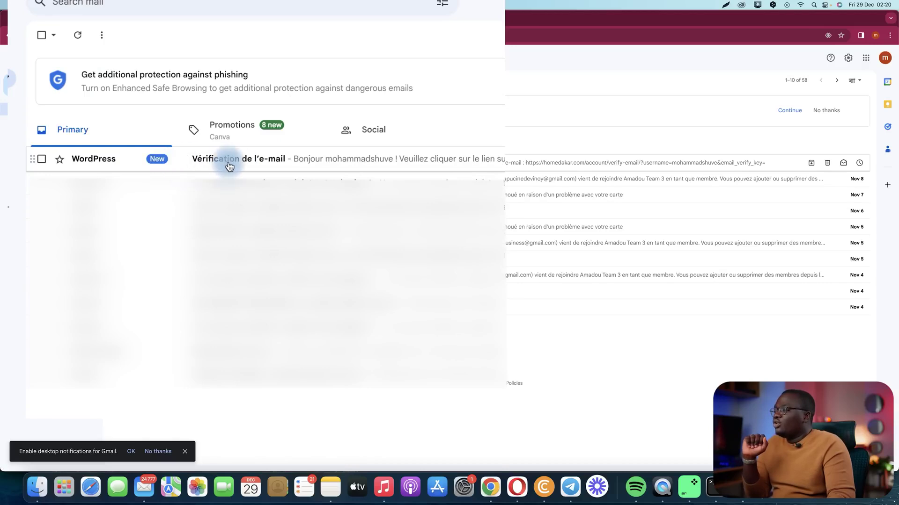
{"action": "left_click", "coordinate": [245, 160]}
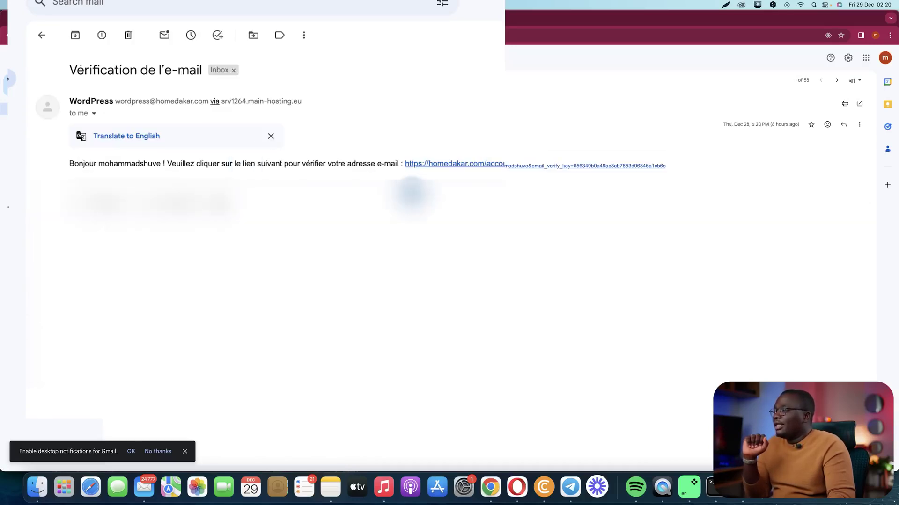
{"action": "left_click", "coordinate": [513, 144]}
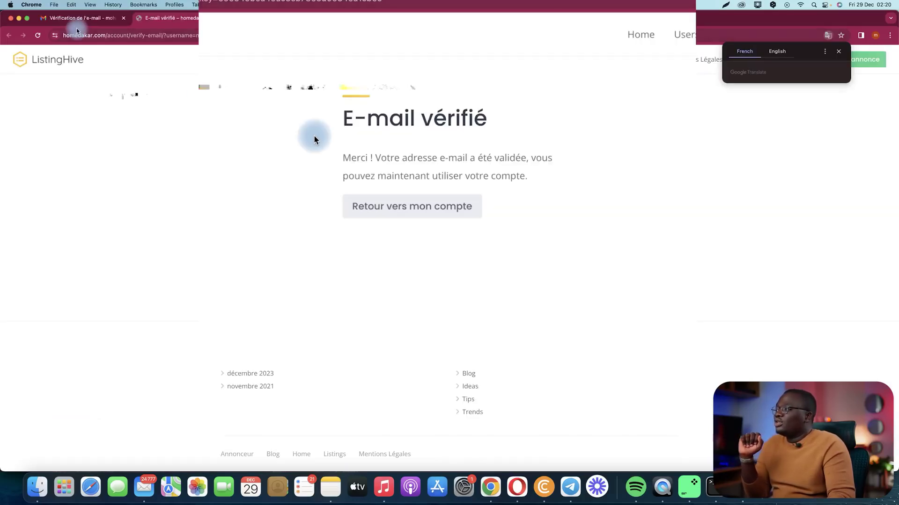
Step: Return to the verified visitor's account, look through its Réglages page and go to the site's home page
{"action": "left_click", "coordinate": [408, 212]}
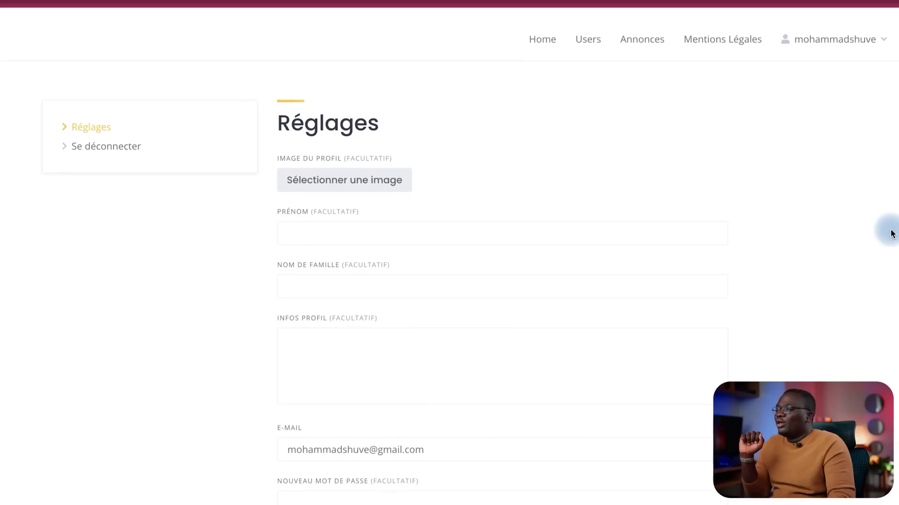
{"action": "scroll", "coordinate": [891, 234], "scroll_direction": "down", "scroll_amount": 5}
{"action": "scroll", "coordinate": [892, 234], "scroll_direction": "up", "scroll_amount": 5}
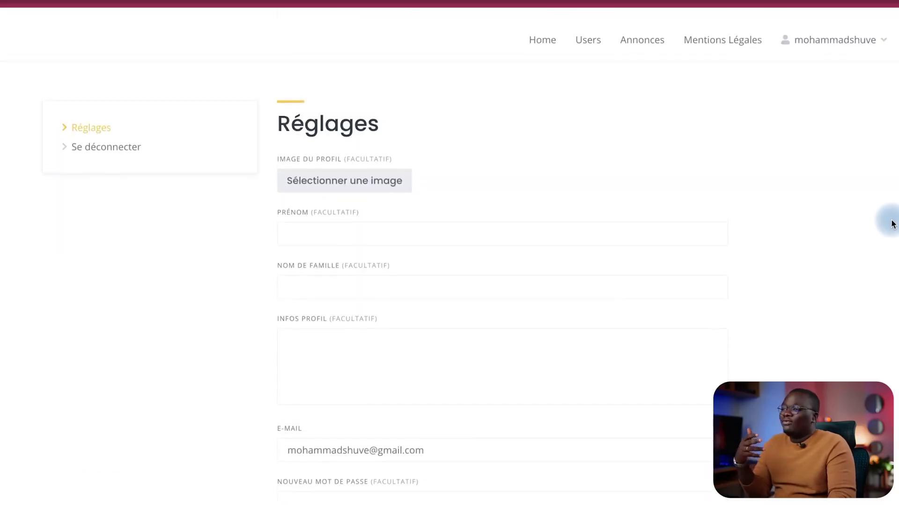
{"action": "mouse_move", "coordinate": [834, 35]}
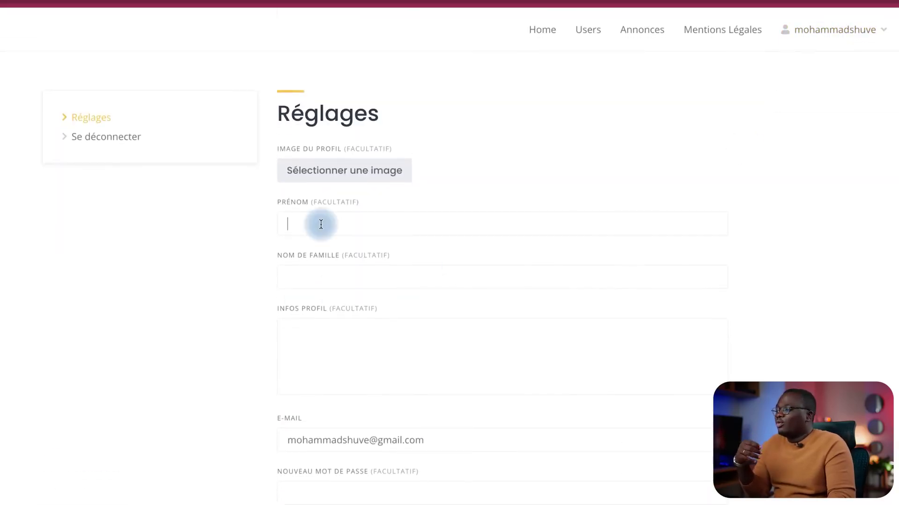
{"action": "left_click", "coordinate": [373, 379]}
{"action": "scroll", "coordinate": [505, 401], "scroll_direction": "down", "scroll_amount": 5}
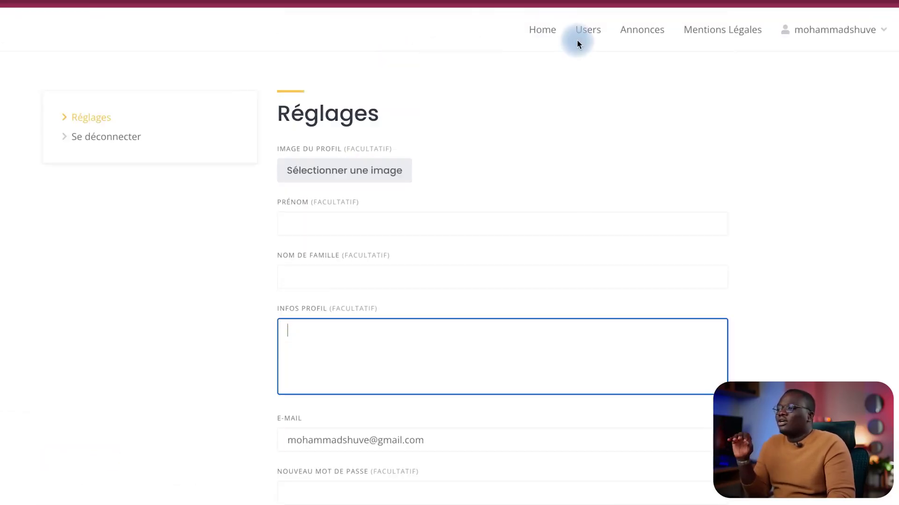
{"action": "left_click", "coordinate": [543, 32]}
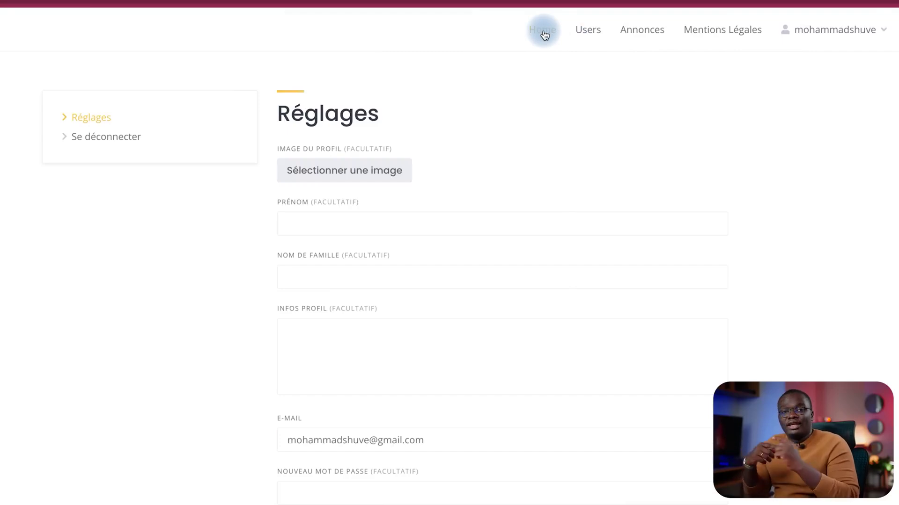
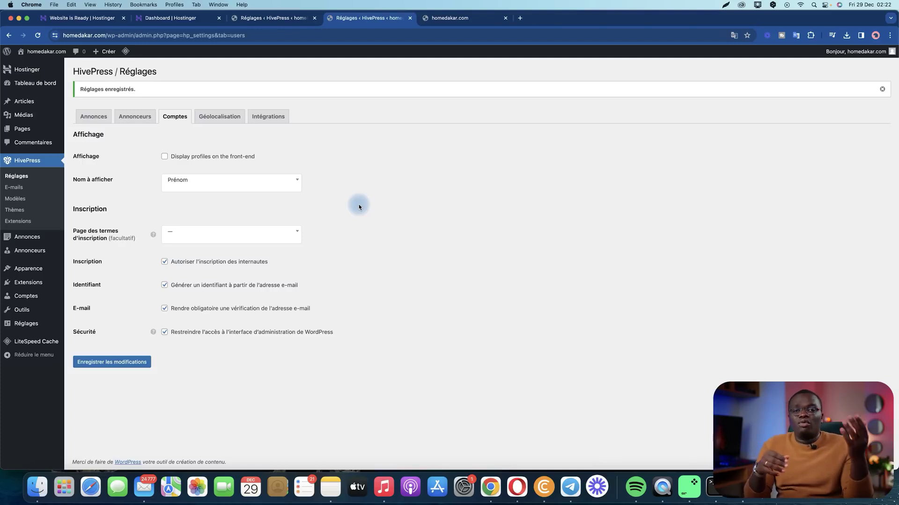
Step: Search the WordPress extensions for woocommerce, then install and activate WooCommerce
{"action": "mouse_move", "coordinate": [29, 286]}
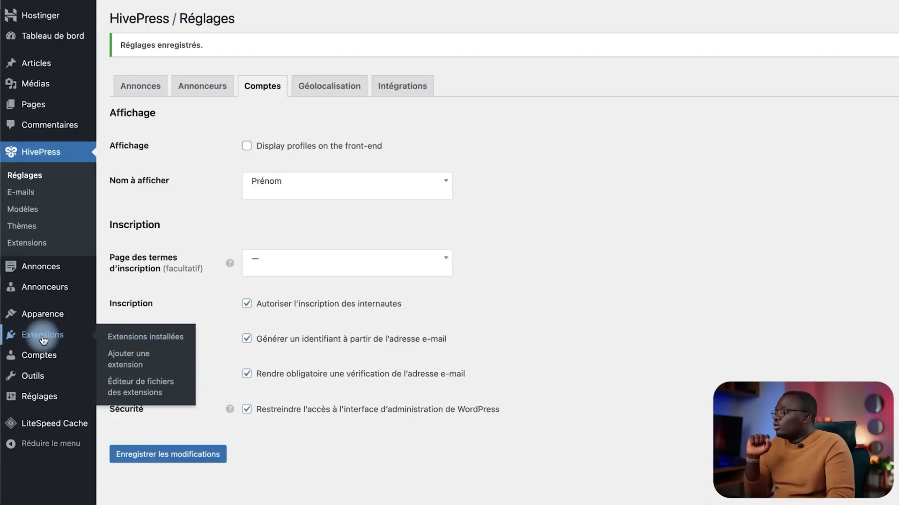
{"action": "left_click", "coordinate": [43, 336]}
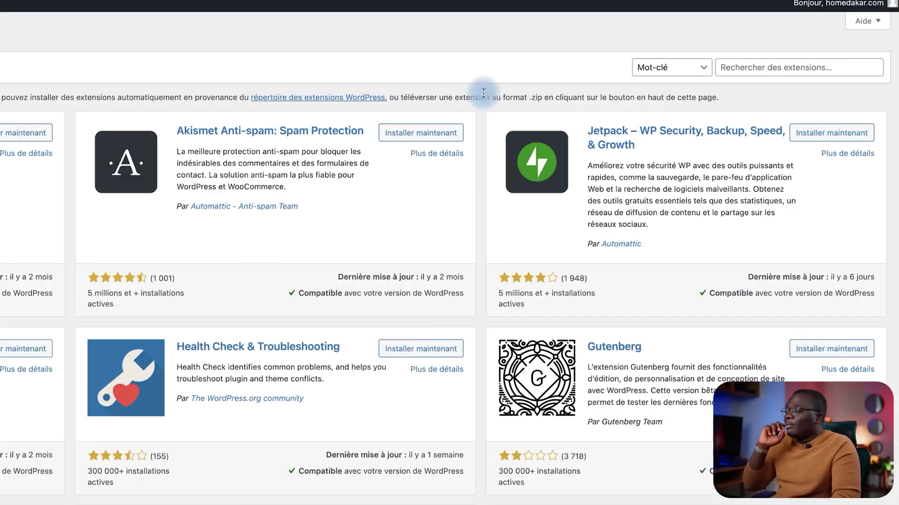
{"action": "left_click", "coordinate": [780, 64]}
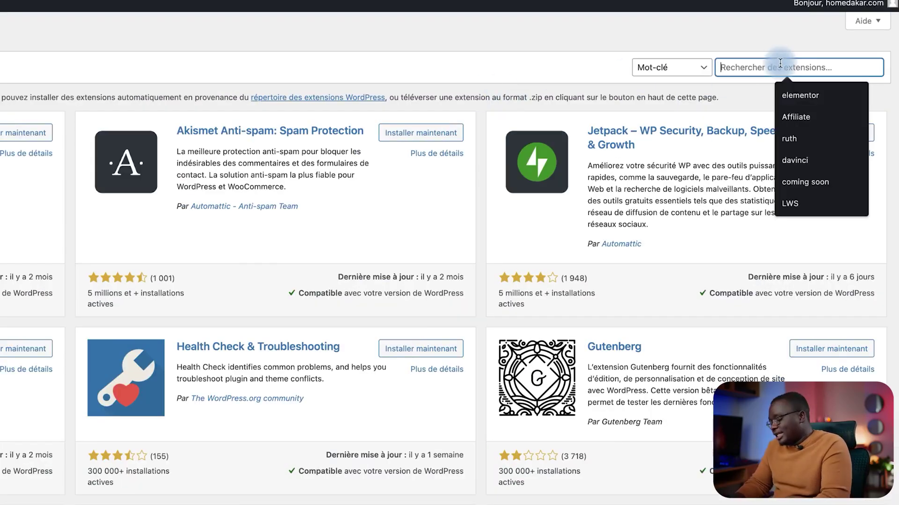
{"action": "type", "text": "woocommerce"}
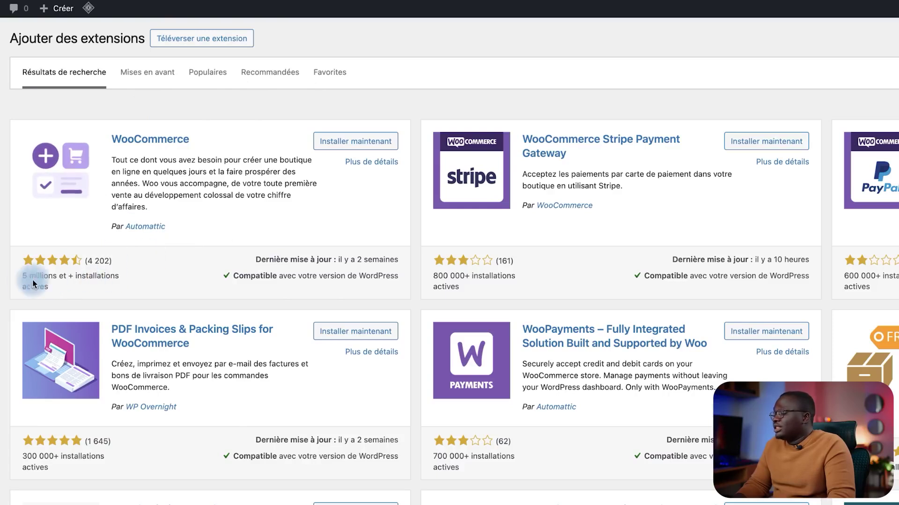
{"action": "left_click", "coordinate": [374, 141]}
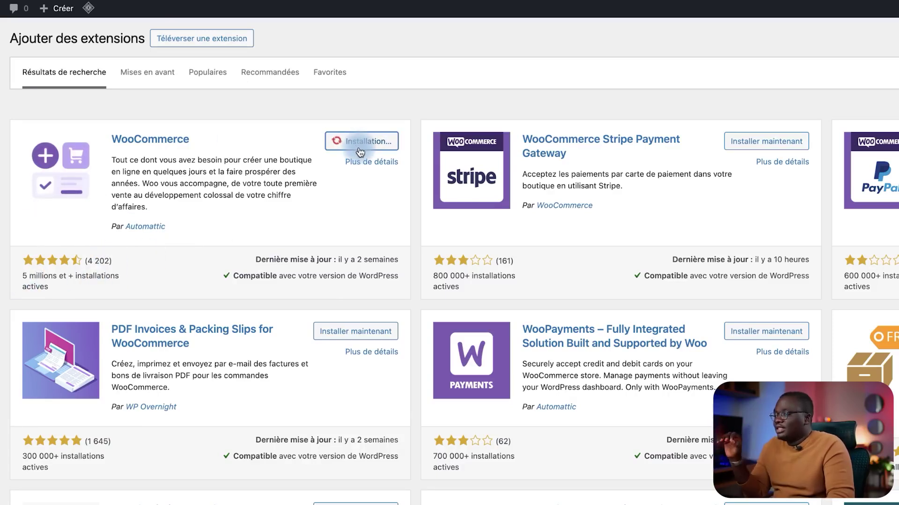
{"action": "left_click", "coordinate": [374, 140]}
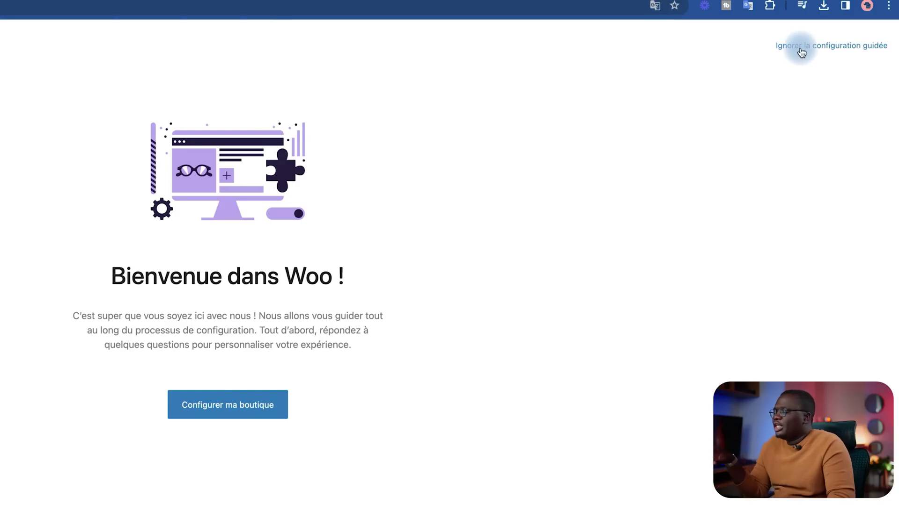
Step: Skip WooCommerce's guided configuration, get through the business location question and look over the store's Accueil page
{"action": "left_click", "coordinate": [801, 51]}
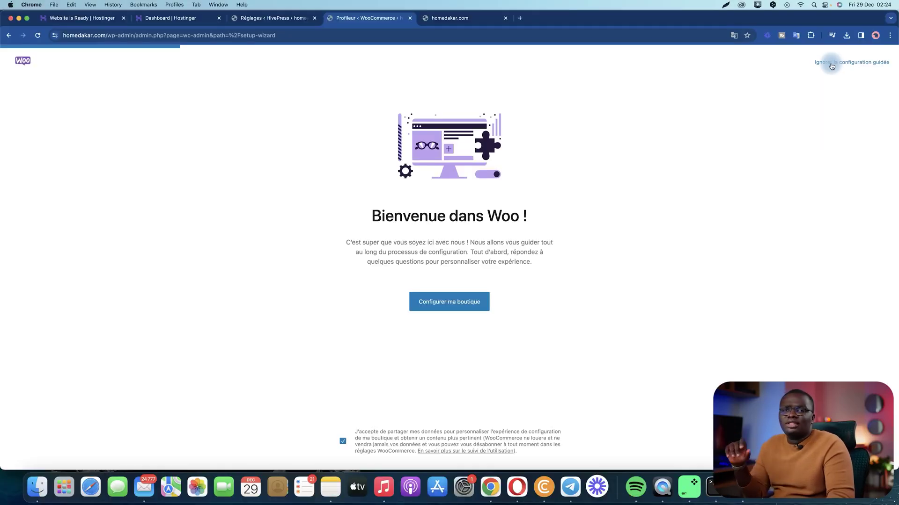
{"action": "left_click", "coordinate": [447, 166]}
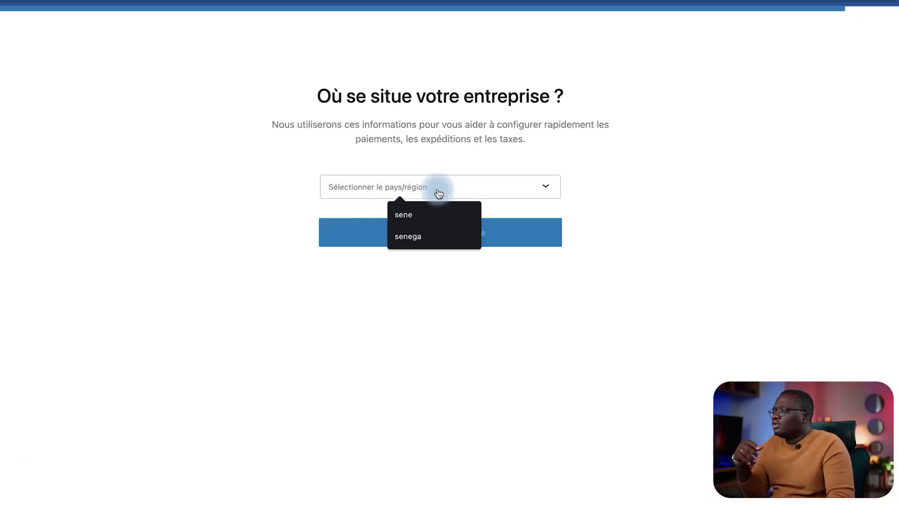
{"action": "scroll", "coordinate": [411, 327], "scroll_direction": "down", "scroll_amount": 3}
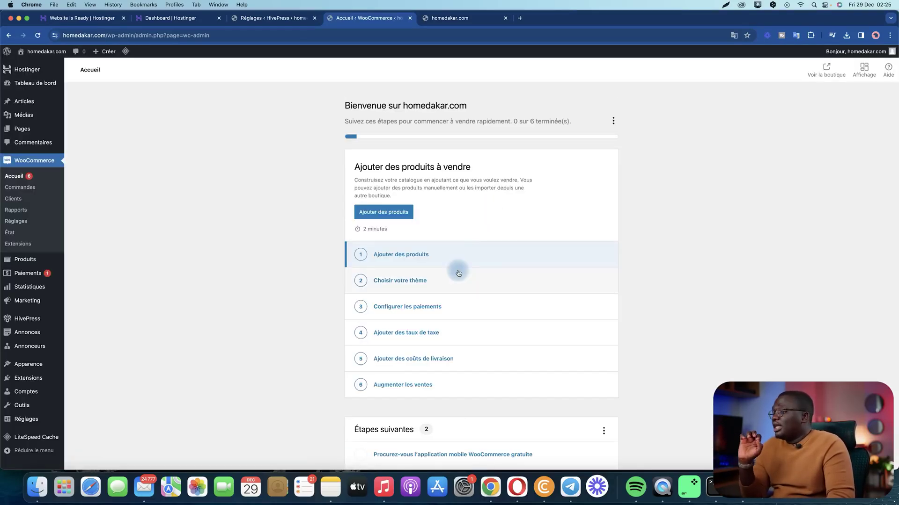
{"action": "scroll", "coordinate": [498, 301], "scroll_direction": "down", "scroll_amount": 6}
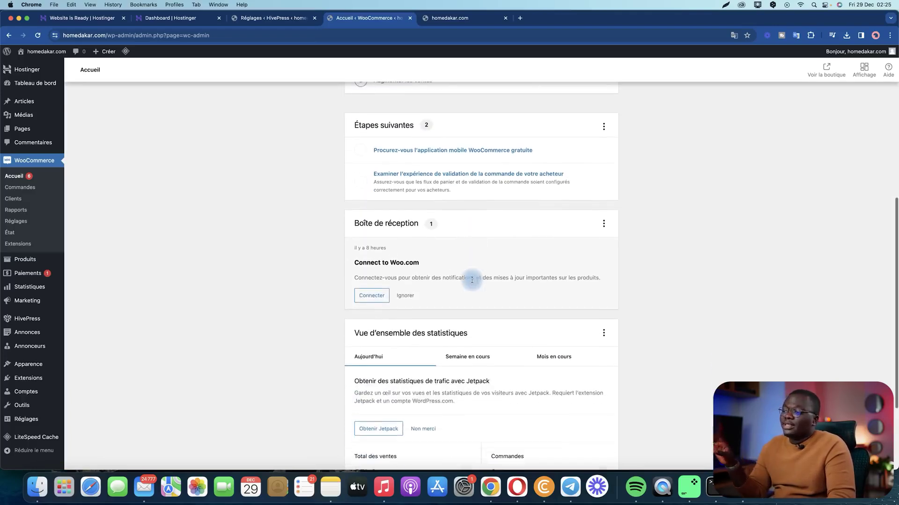
Step: Install and activate the HivePress Paid Listings extension
{"action": "scroll", "coordinate": [472, 280], "scroll_direction": "down", "scroll_amount": 3}
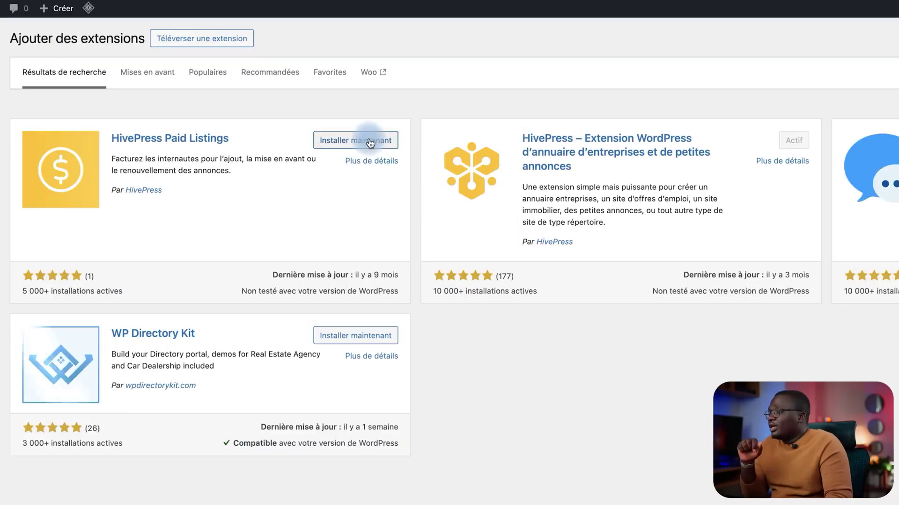
{"action": "left_click", "coordinate": [52, 124]}
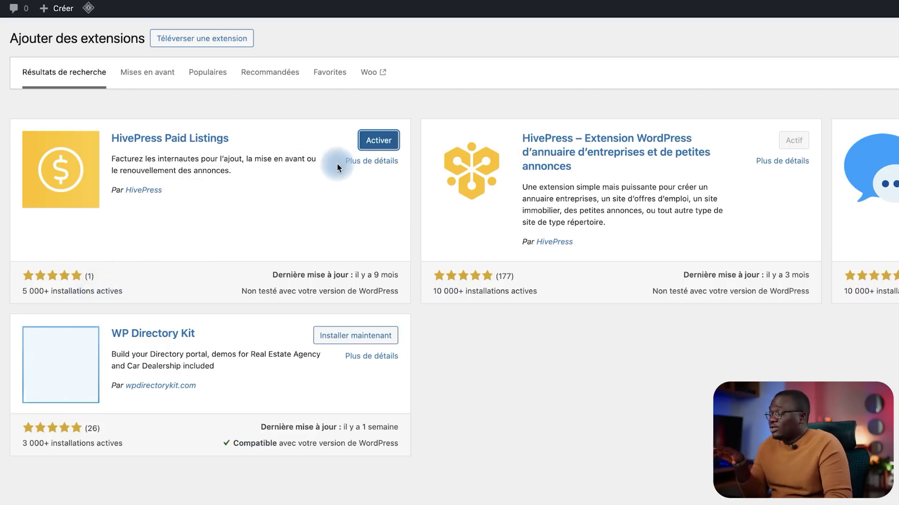
{"action": "left_click", "coordinate": [378, 141]}
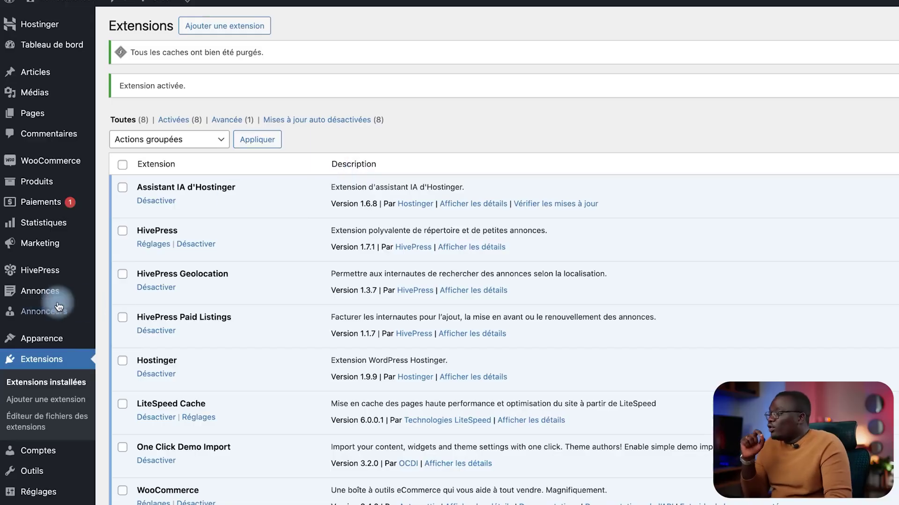
Step: Create and publish a listing package titled Gratuit with a limit of 1 listing and no category selected
{"action": "mouse_move", "coordinate": [26, 252]}
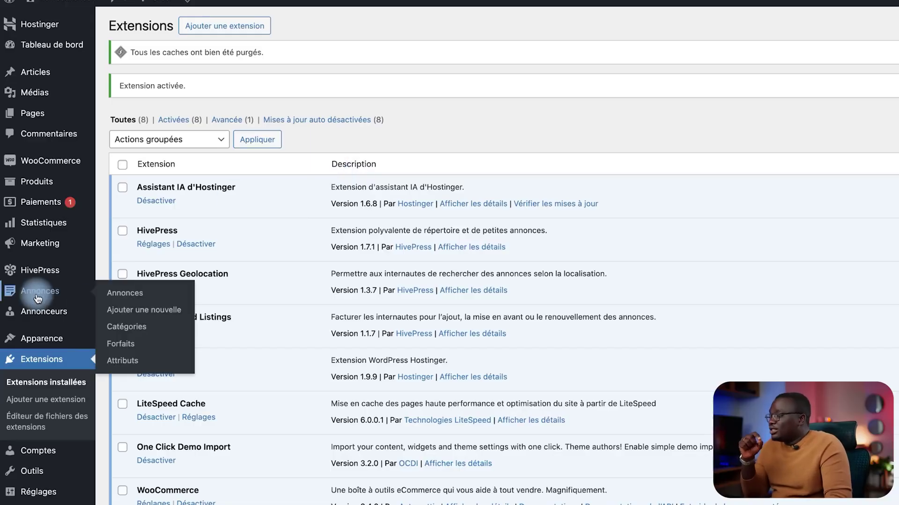
{"action": "left_click", "coordinate": [122, 344]}
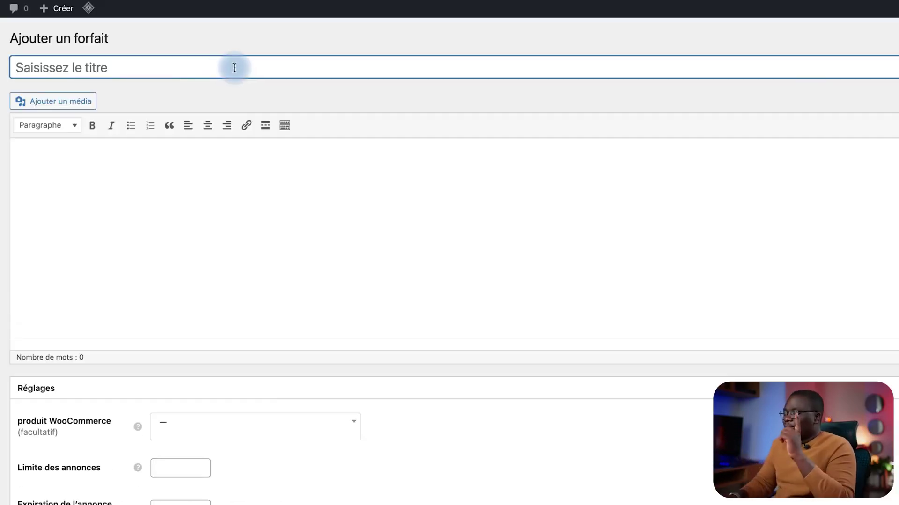
{"action": "type", "text": "Gra"}
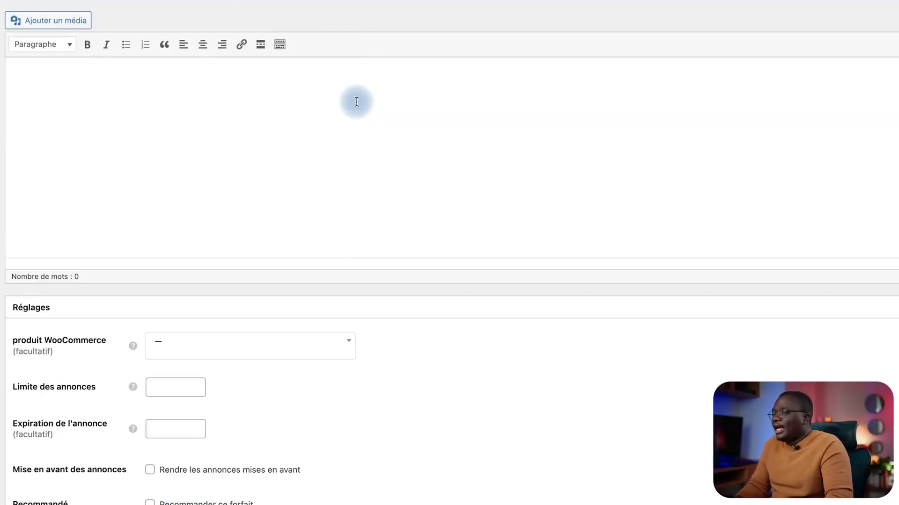
{"action": "left_click", "coordinate": [165, 361]}
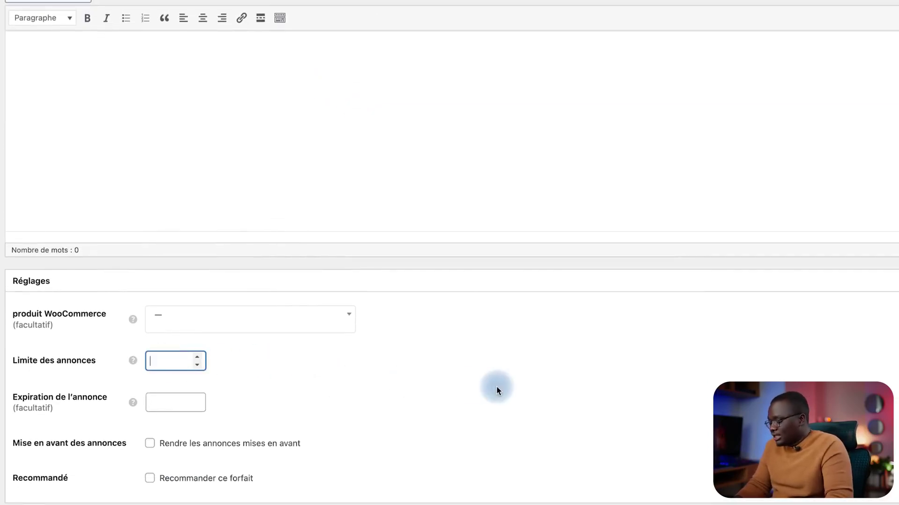
{"action": "type", "text": "1"}
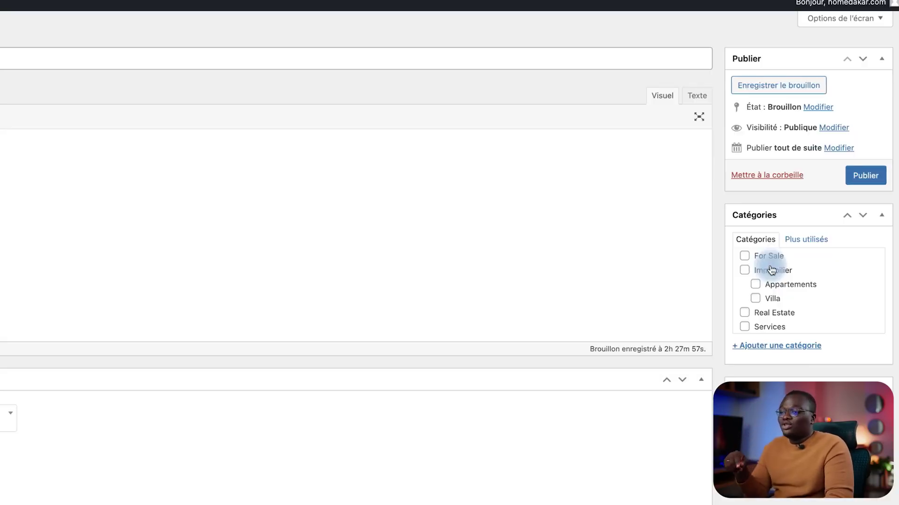
{"action": "left_click", "coordinate": [745, 270]}
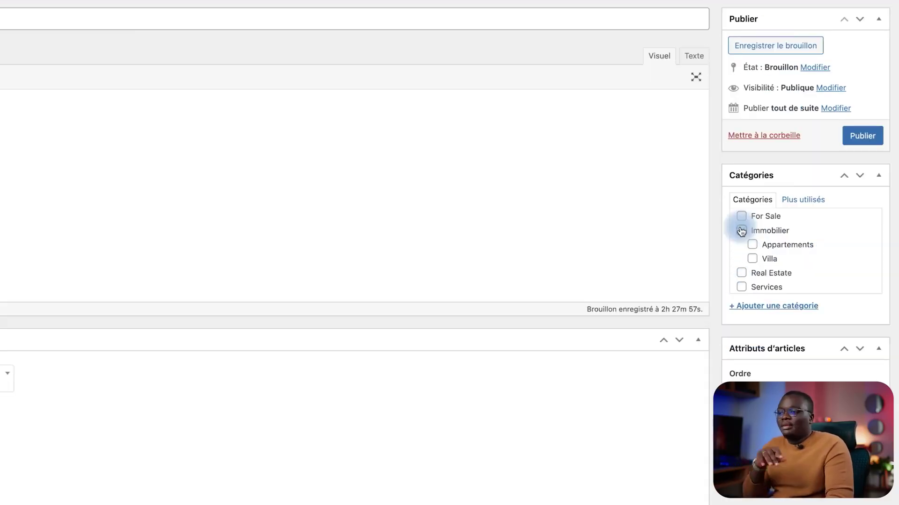
{"action": "left_click", "coordinate": [741, 231]}
{"action": "left_click", "coordinate": [868, 138]}
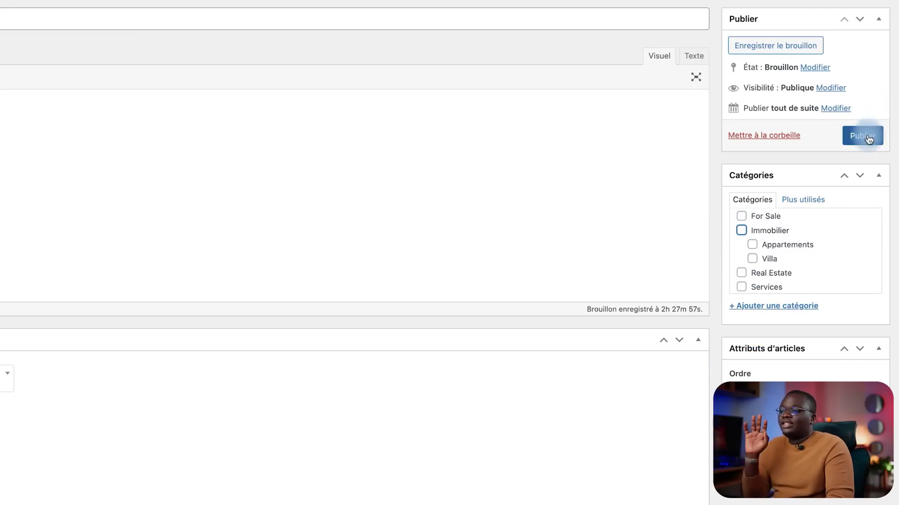
Step: Assign For Sale, Immobilier, Appartements, Villa, Real Estate and Services to the Gratuit package and update it
{"action": "left_click", "coordinate": [151, 372]}
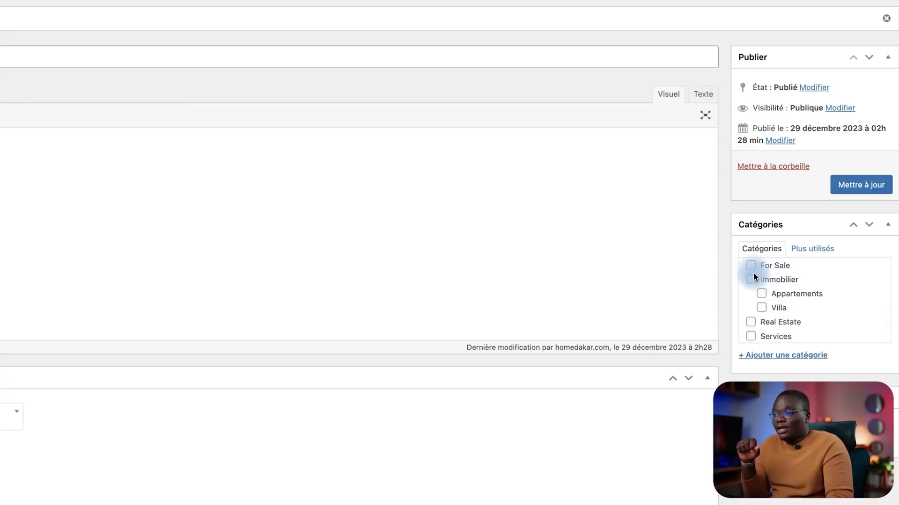
{"action": "left_click", "coordinate": [791, 254]}
{"action": "left_click", "coordinate": [750, 280]}
{"action": "left_click", "coordinate": [762, 293]}
{"action": "left_click", "coordinate": [762, 308]}
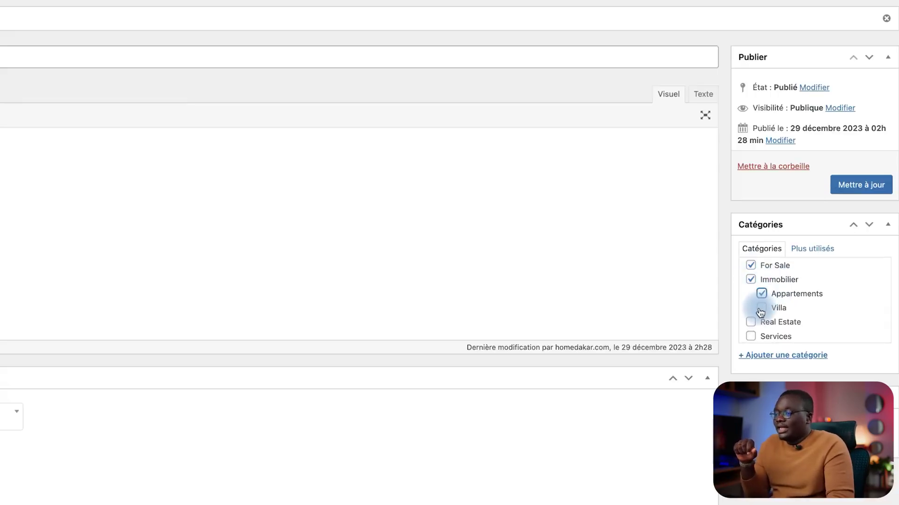
{"action": "left_click", "coordinate": [751, 322]}
{"action": "left_click", "coordinate": [750, 336]}
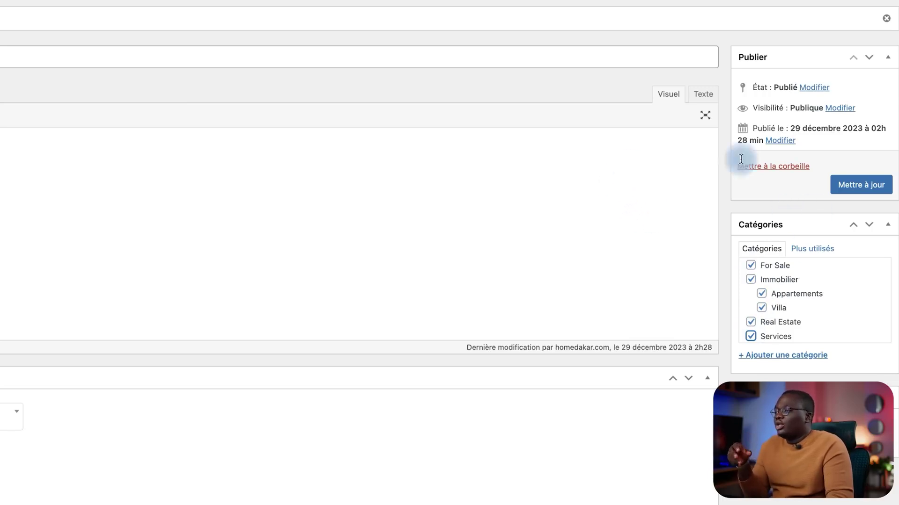
{"action": "left_click", "coordinate": [858, 194]}
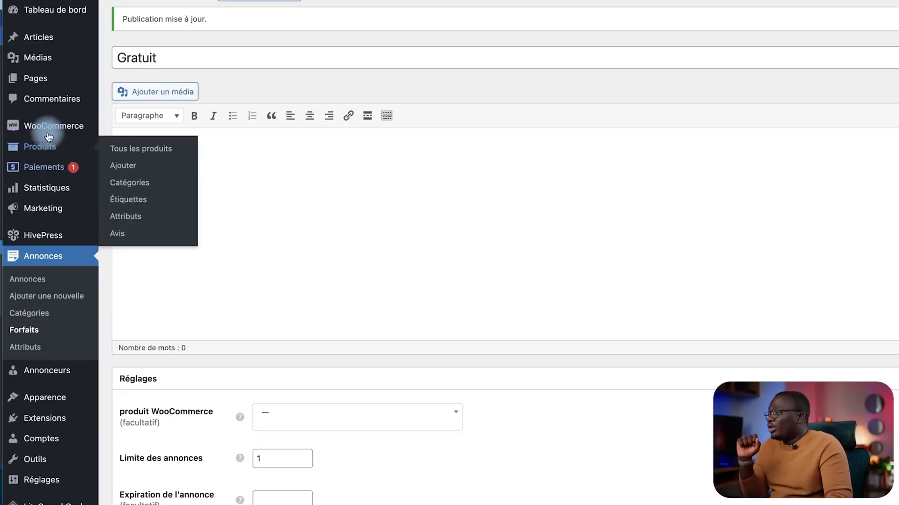
Step: Start a new WooCommerce product named Premium, mark it as virtual and set its regular price to 3000 CFA
{"action": "mouse_move", "coordinate": [30, 162]}
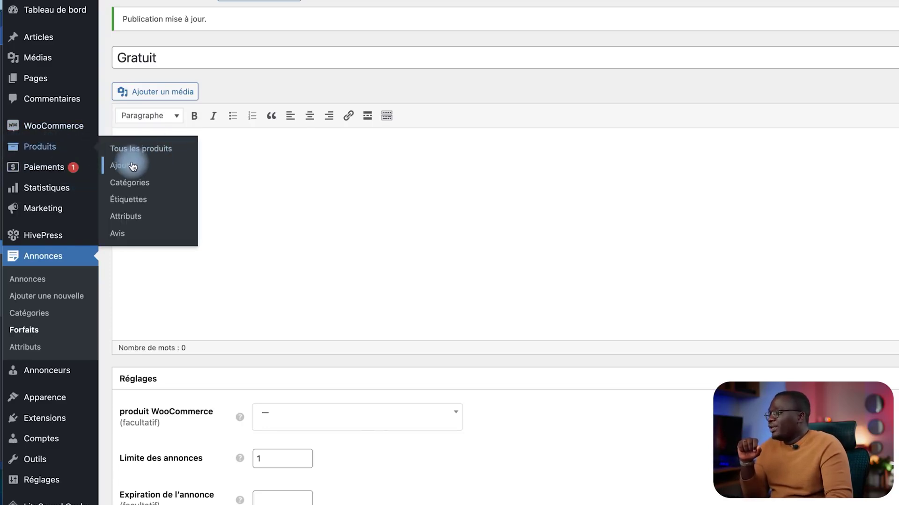
{"action": "left_click", "coordinate": [126, 170]}
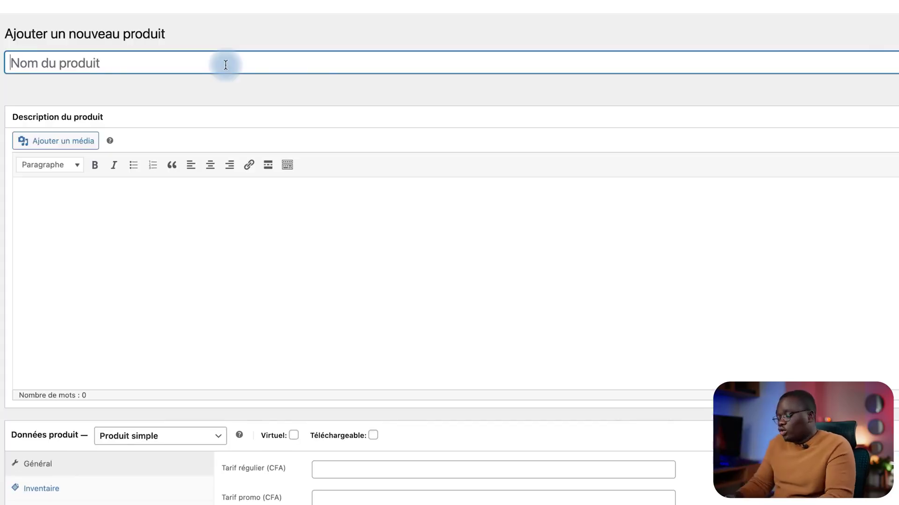
{"action": "type", "text": "Premium"}
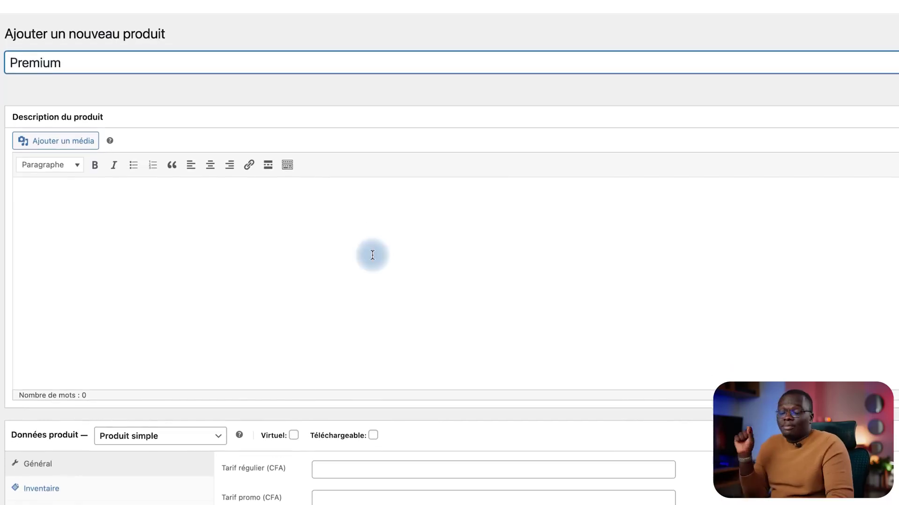
{"action": "scroll", "coordinate": [469, 250], "scroll_direction": "down", "scroll_amount": 5}
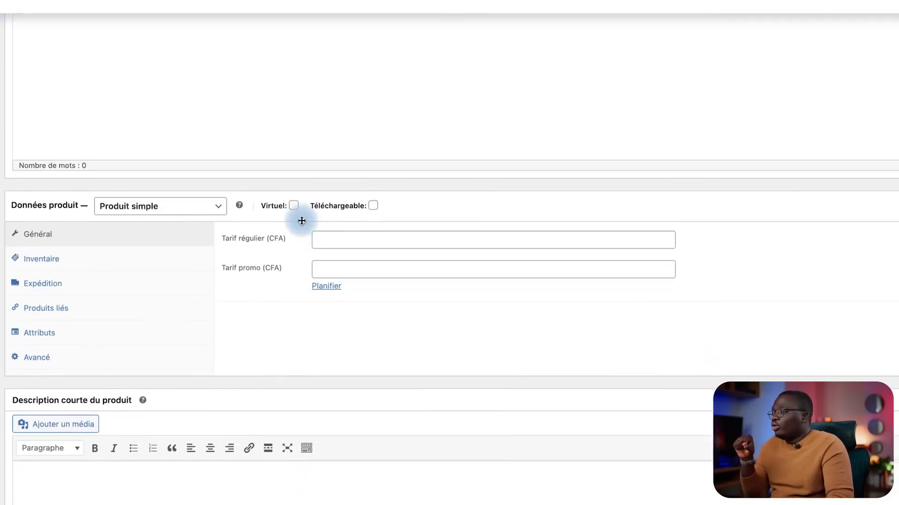
{"action": "left_click", "coordinate": [293, 204]}
{"action": "left_click", "coordinate": [410, 239]}
{"action": "type", "text": "3000"}
{"action": "key", "text": "Tab"}
{"action": "left_click", "coordinate": [297, 338]}
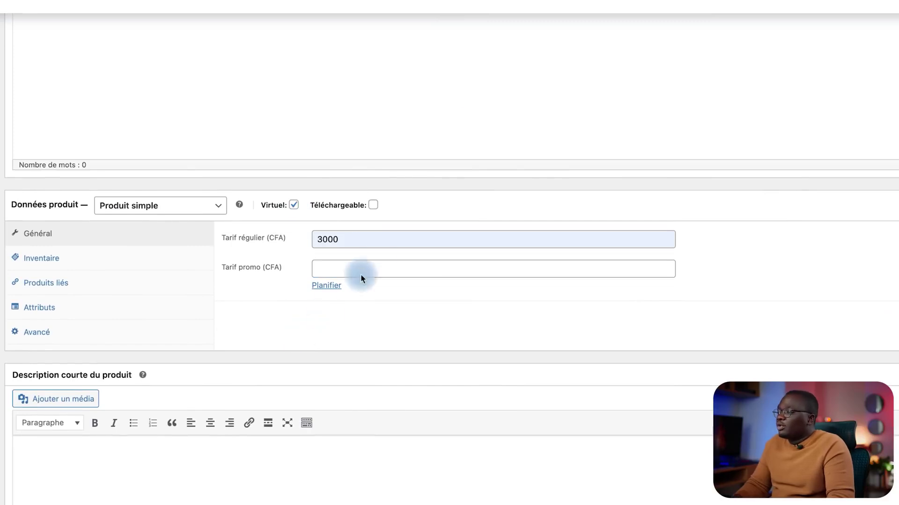
Step: Set the Premium product's promotional price to 2900 CFA and publish the product
{"action": "left_click", "coordinate": [368, 268]}
{"action": "type", "text": "2900"}
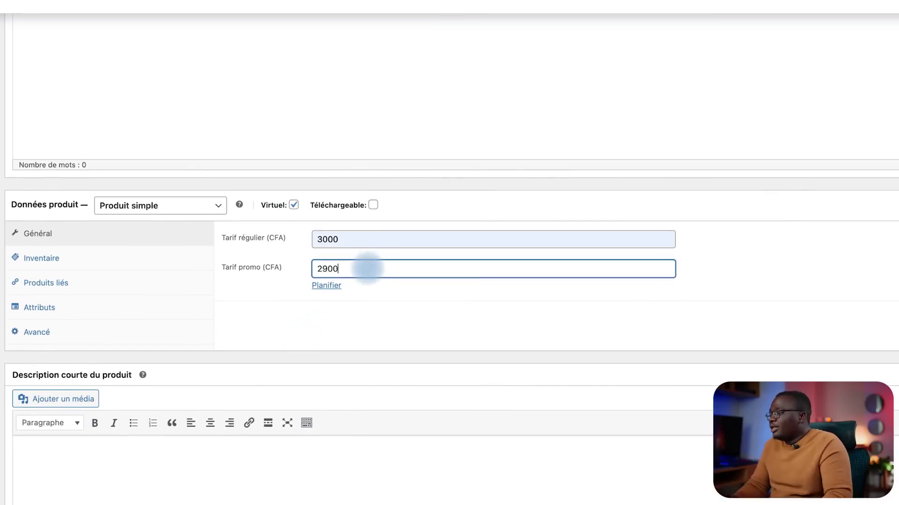
{"action": "left_click", "coordinate": [393, 298]}
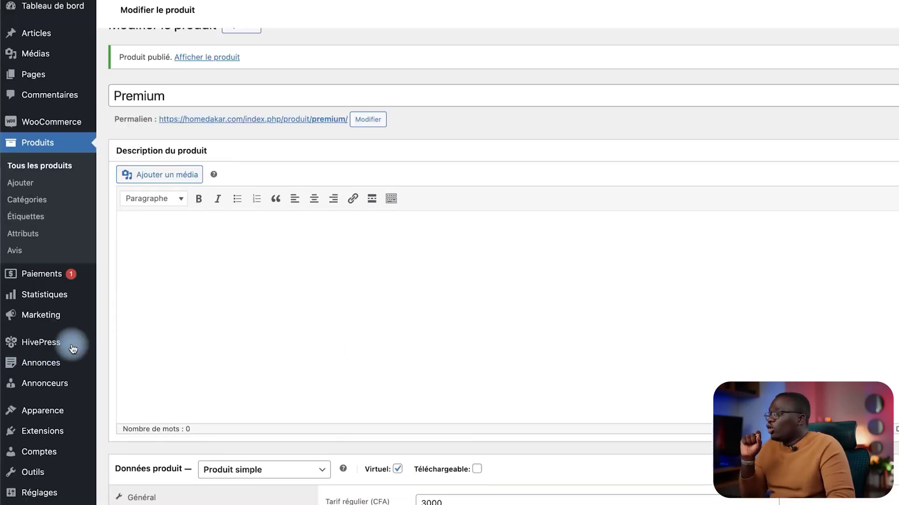
Step: Start a new listing package titled Premium with the description "Ceci est la partie premium"
{"action": "mouse_move", "coordinate": [29, 324]}
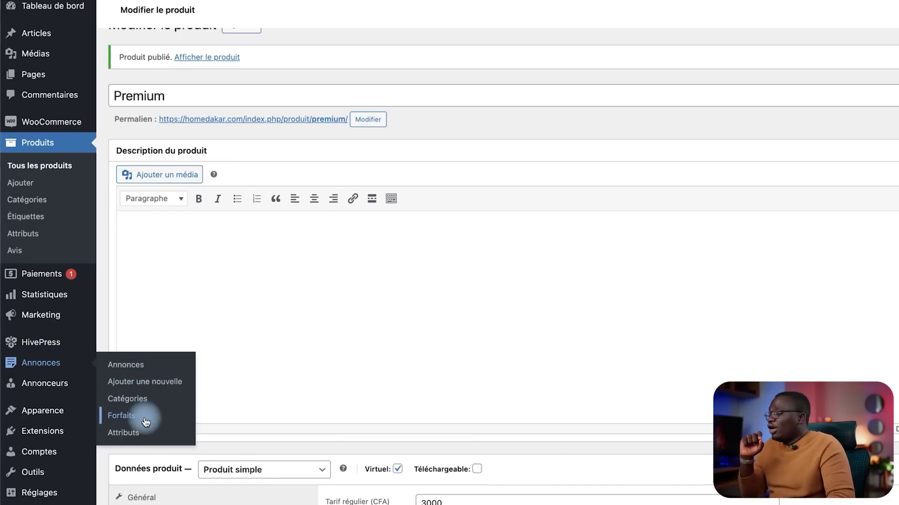
{"action": "left_click", "coordinate": [118, 421]}
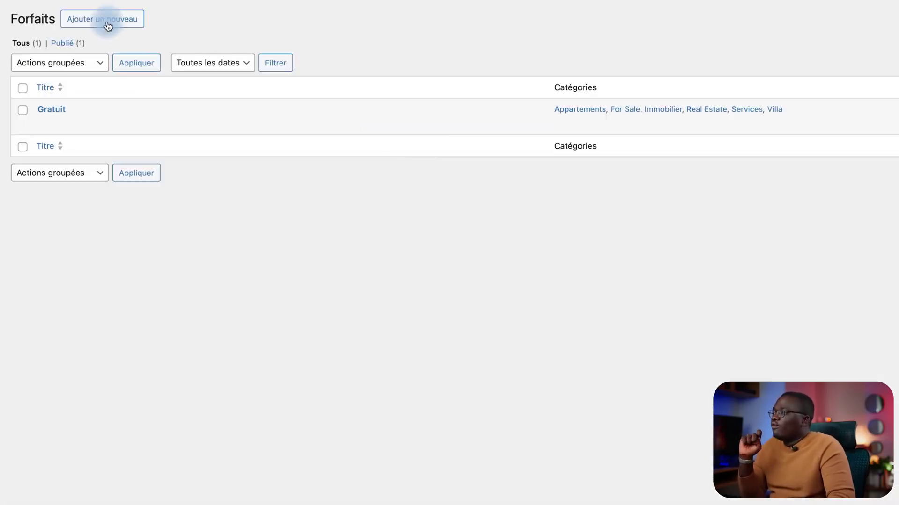
{"action": "left_click", "coordinate": [108, 21]}
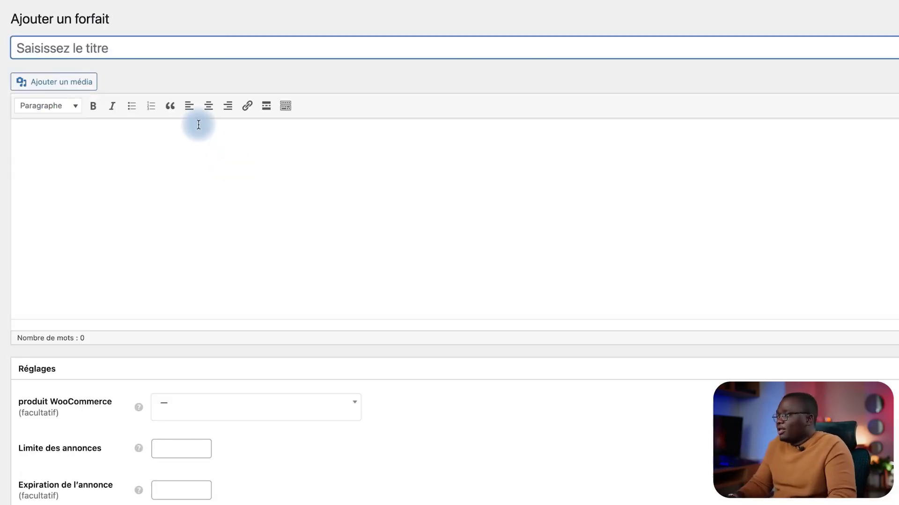
{"action": "type", "text": "Premium"}
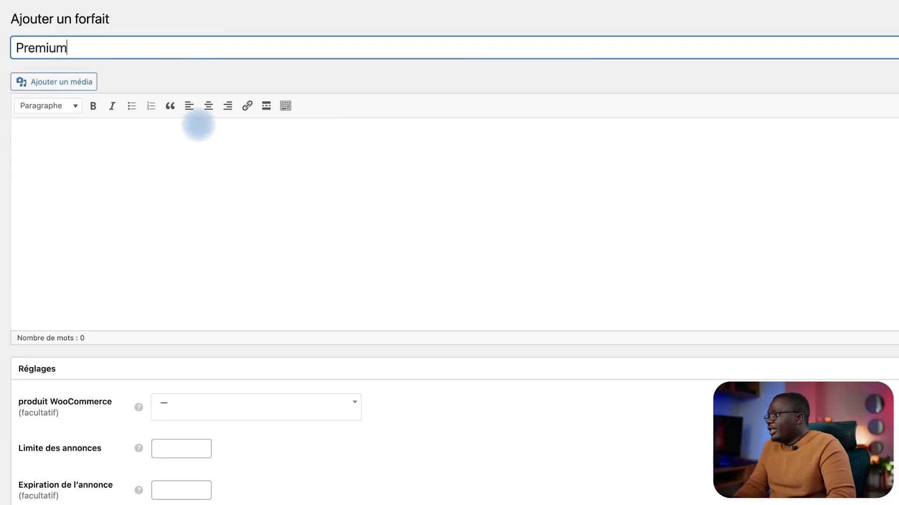
{"action": "left_click", "coordinate": [216, 214]}
{"action": "type", "text": "Ceci est la partie premium"}
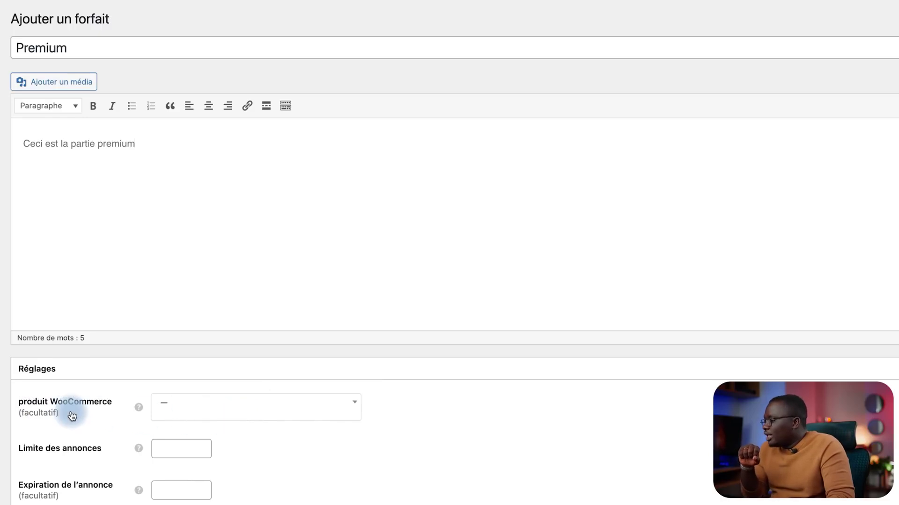
Step: Link the package to the Premium WooCommerce product and set its listing limit to 5
{"action": "left_click", "coordinate": [345, 416]}
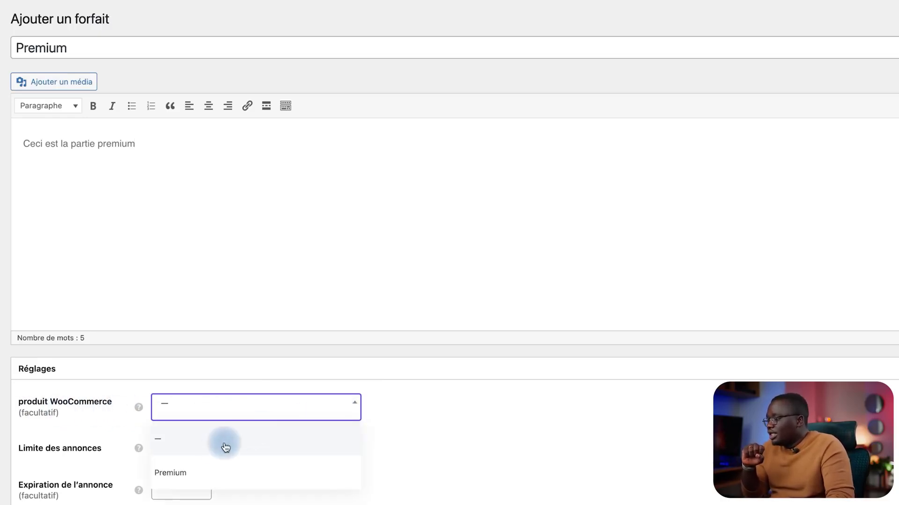
{"action": "left_click", "coordinate": [195, 474]}
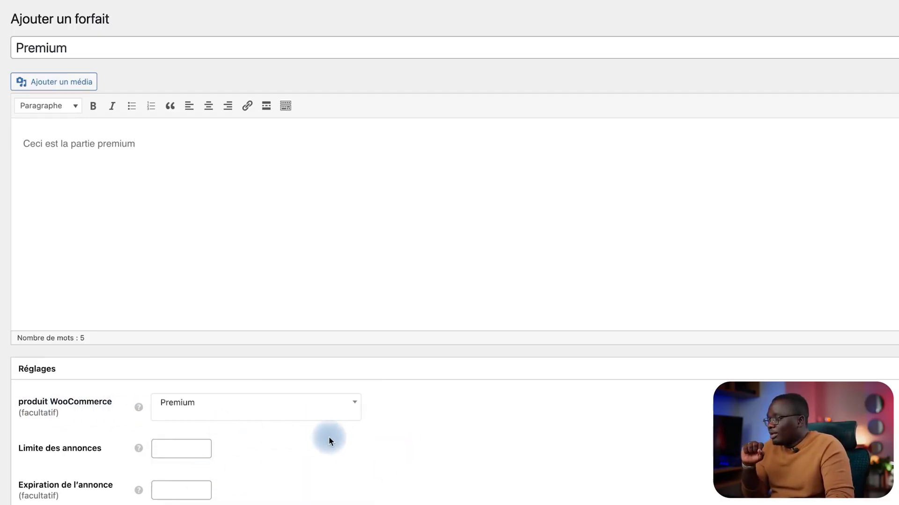
{"action": "left_click", "coordinate": [179, 454]}
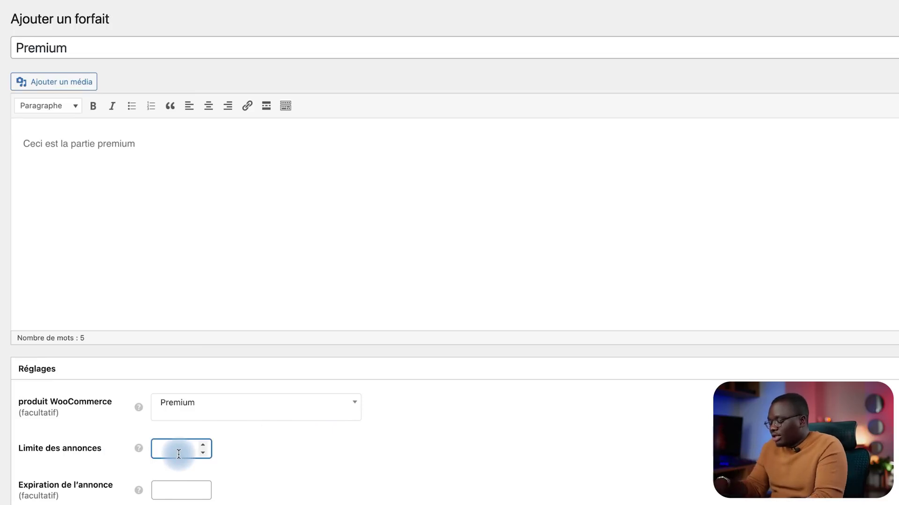
{"action": "type", "text": "1"}
{"action": "scroll", "coordinate": [179, 452], "scroll_direction": "down", "scroll_amount": 1}
{"action": "type", "text": "0"}
{"action": "left_click", "coordinate": [519, 422]}
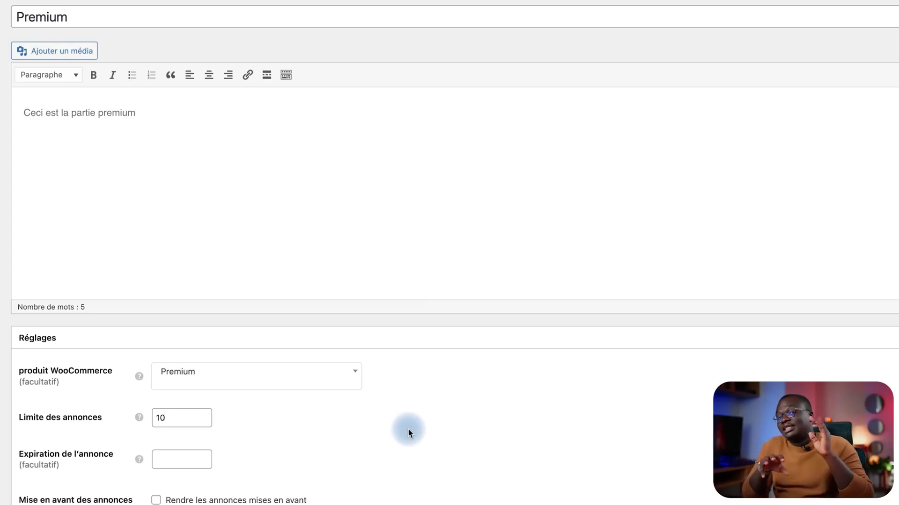
{"action": "double_click", "coordinate": [177, 417]}
{"action": "type", "text": "5"}
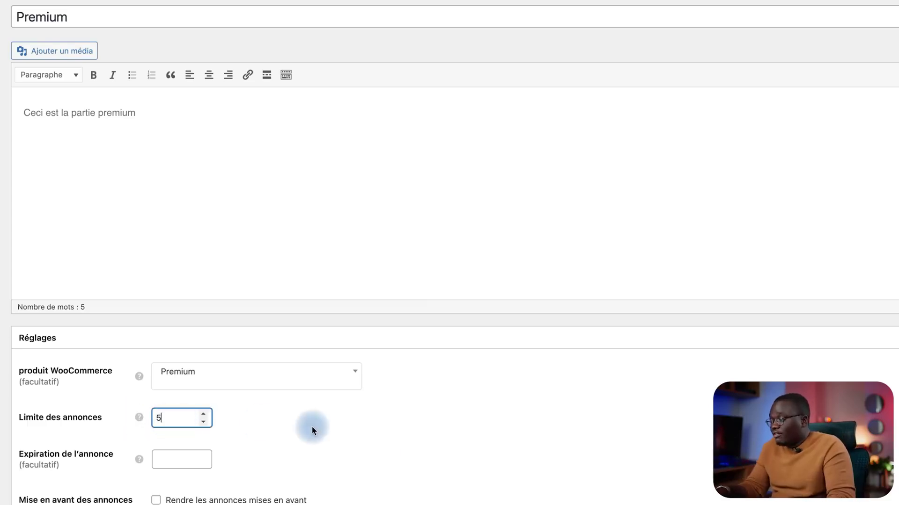
{"action": "left_click", "coordinate": [401, 440]}
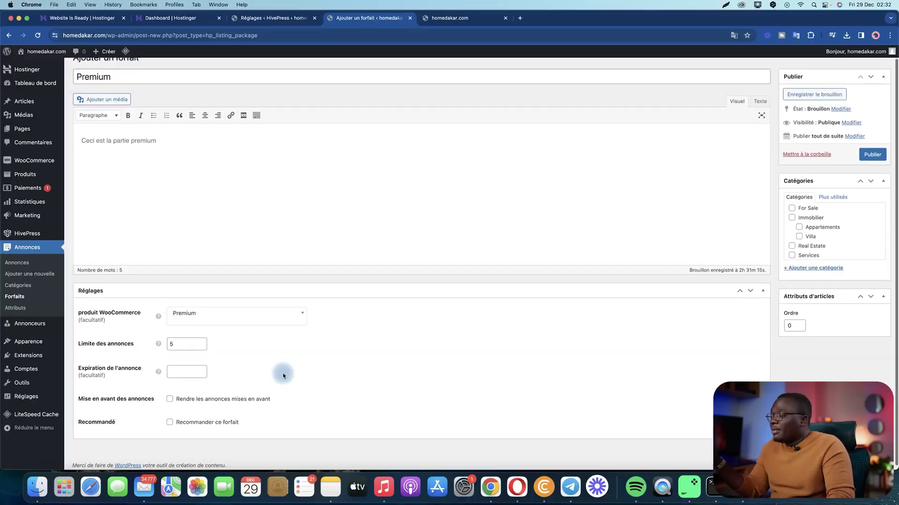
Step: Make the package's listings featured, assign For Sale, Immobilier, Appartements, Villa, Real Estate and Services, and publish it
{"action": "scroll", "coordinate": [326, 456], "scroll_direction": "down", "scroll_amount": 1}
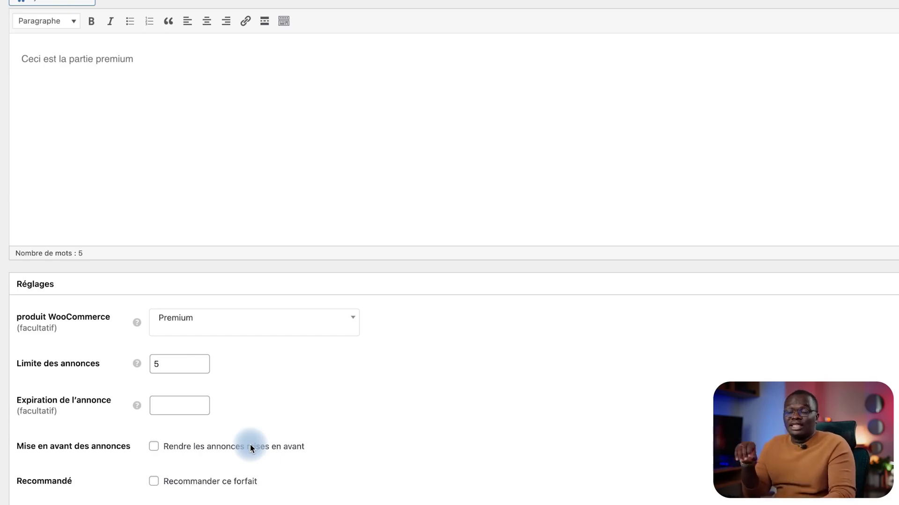
{"action": "left_click", "coordinate": [153, 447]}
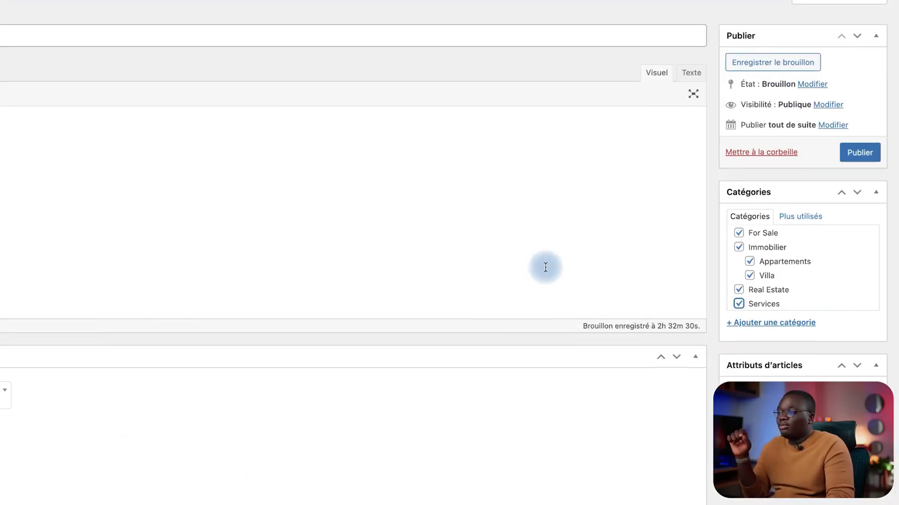
{"action": "left_click", "coordinate": [862, 151]}
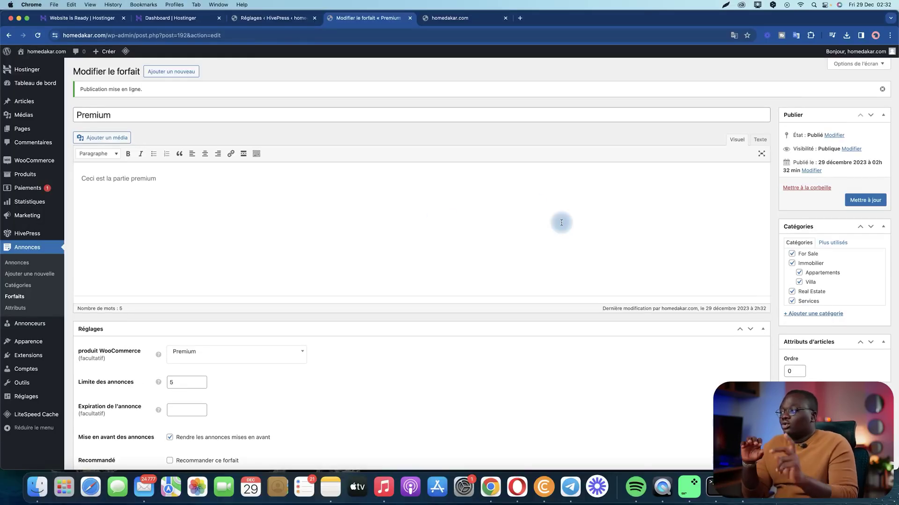
{"action": "left_click", "coordinate": [14, 286]}
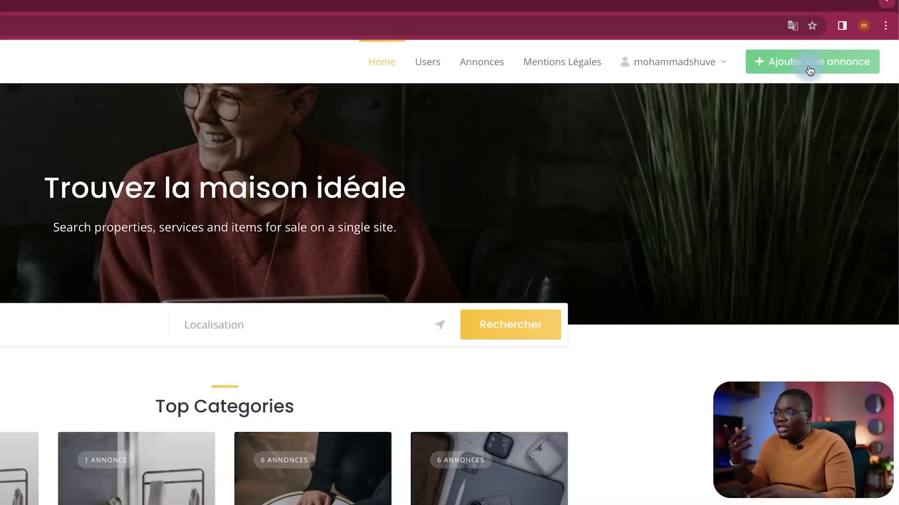
Step: Start a new listing on the visitor site in the Villa category under Immobilier
{"action": "left_click", "coordinate": [810, 70]}
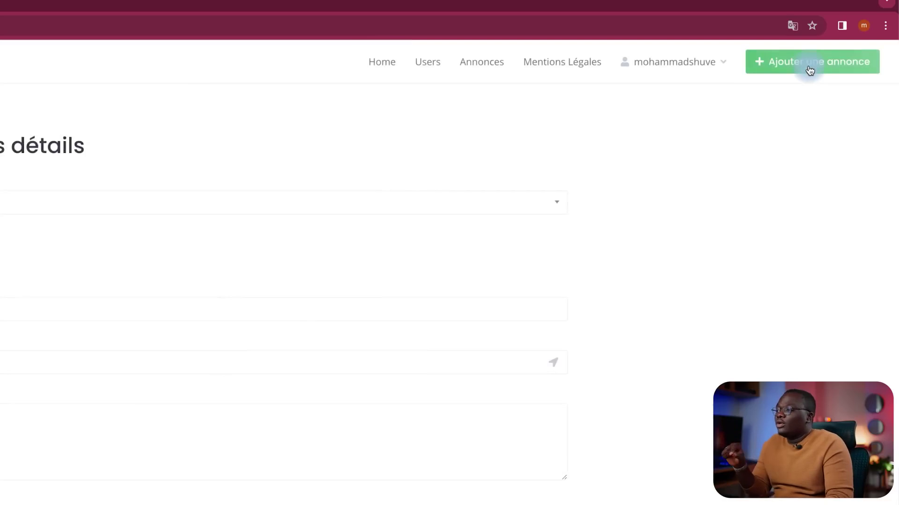
{"action": "left_click", "coordinate": [303, 199]}
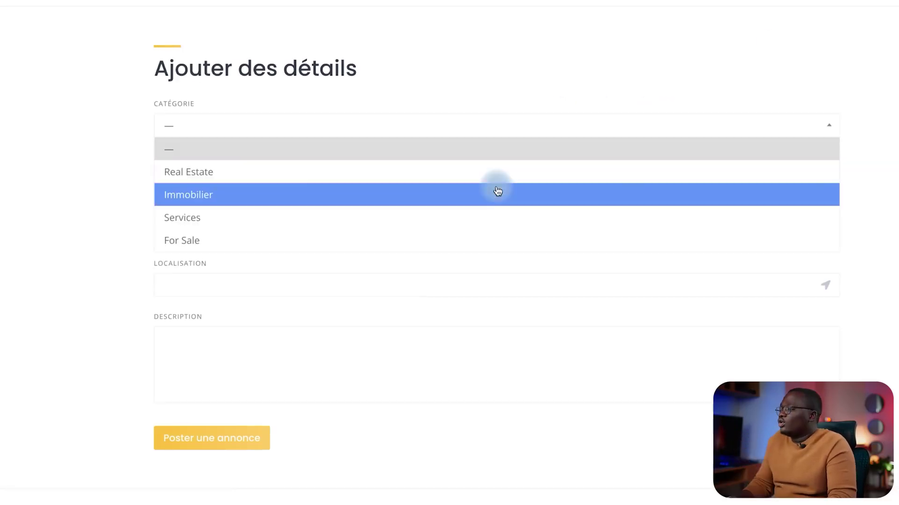
{"action": "left_click", "coordinate": [429, 195]}
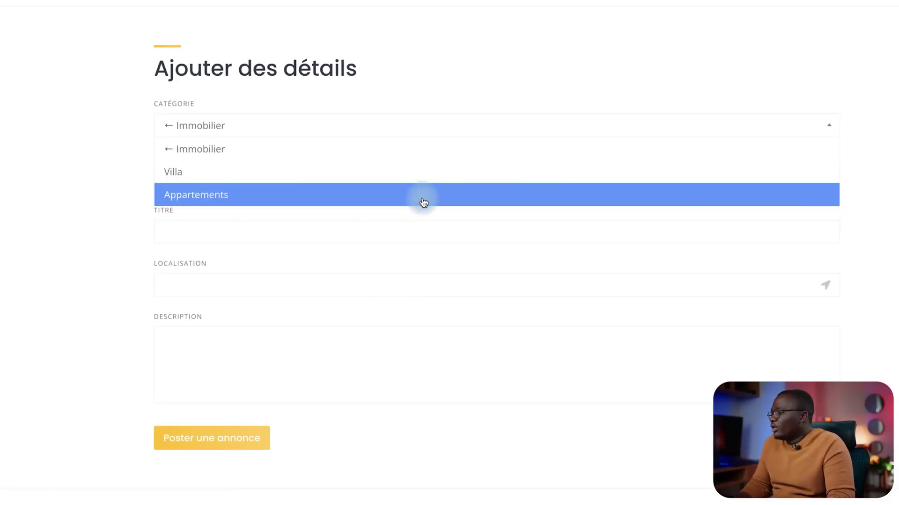
{"action": "left_click", "coordinate": [268, 169]}
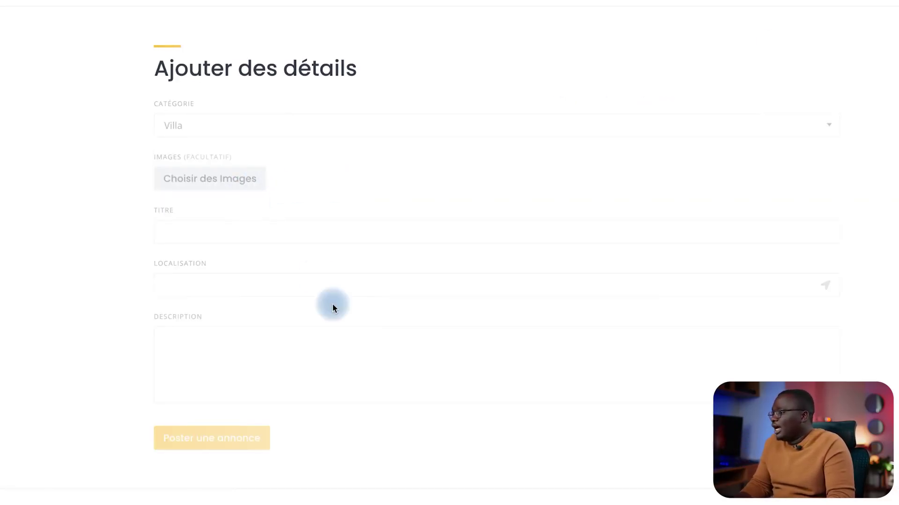
Step: Fill in the listing with title titere, location dakar, Non-meublé, price 20000 and description titre
{"action": "left_click", "coordinate": [244, 232]}
{"action": "type", "text": "titere"}
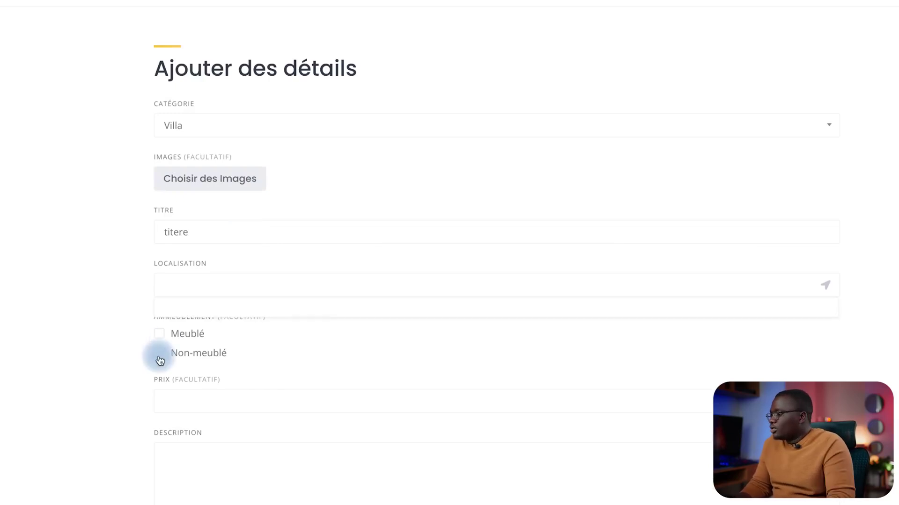
{"action": "left_click", "coordinate": [160, 354]}
{"action": "scroll", "coordinate": [270, 440], "scroll_direction": "down", "scroll_amount": 3}
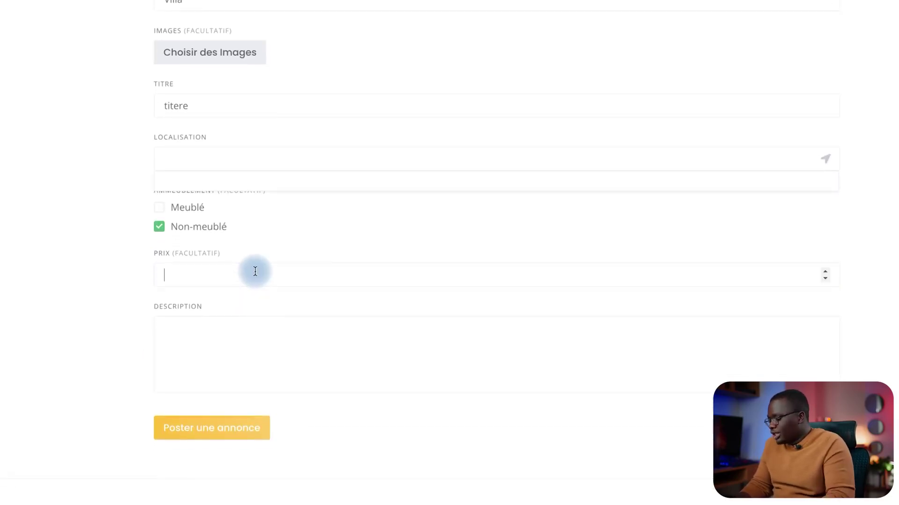
{"action": "type", "text": "20000"}
{"action": "left_click", "coordinate": [253, 354]}
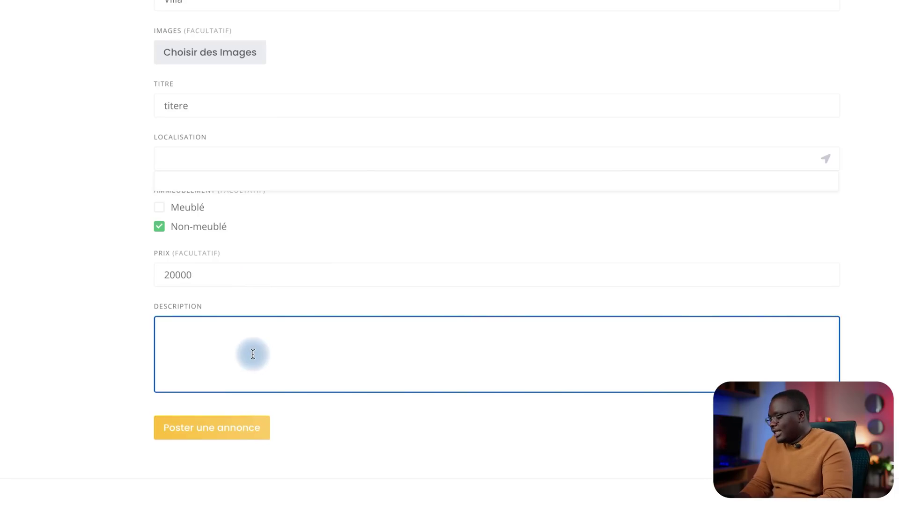
{"action": "type", "text": "titre"}
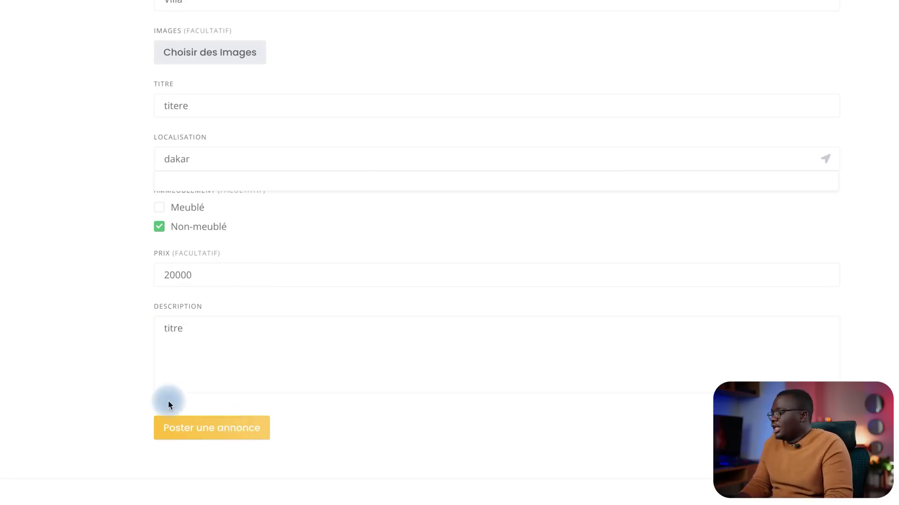
Step: Submit the Villa listing and select the Gratuit package for it
{"action": "left_click", "coordinate": [205, 426]}
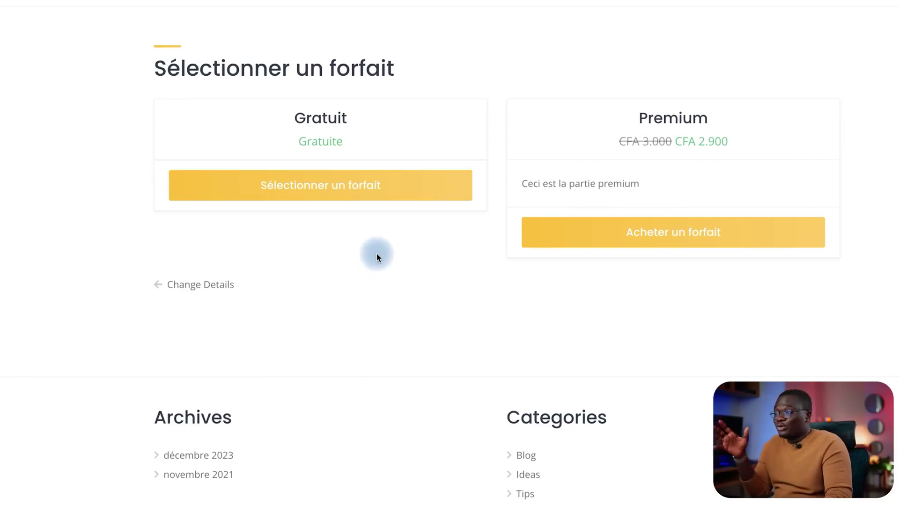
{"action": "left_click", "coordinate": [355, 198]}
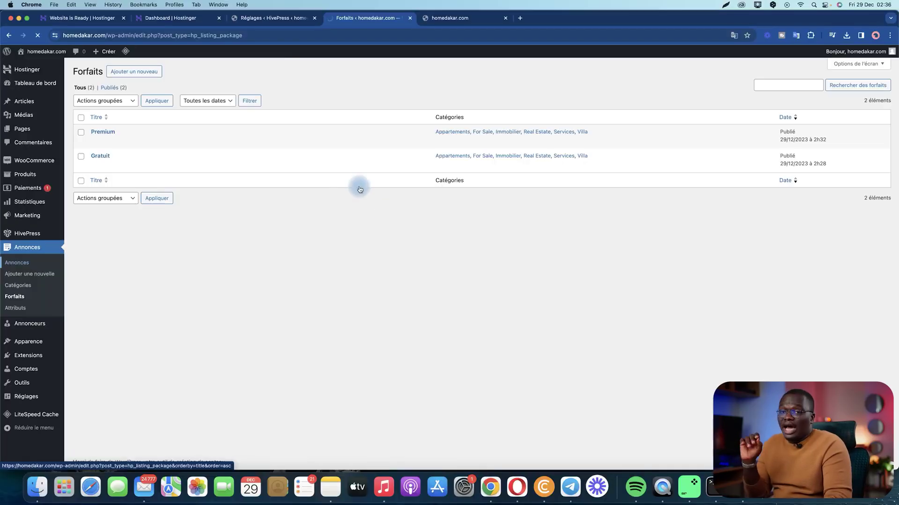
Step: Check the titere listing among the site's listings in the admin, and return to the visitor site's home page
{"action": "key", "text": "Return"}
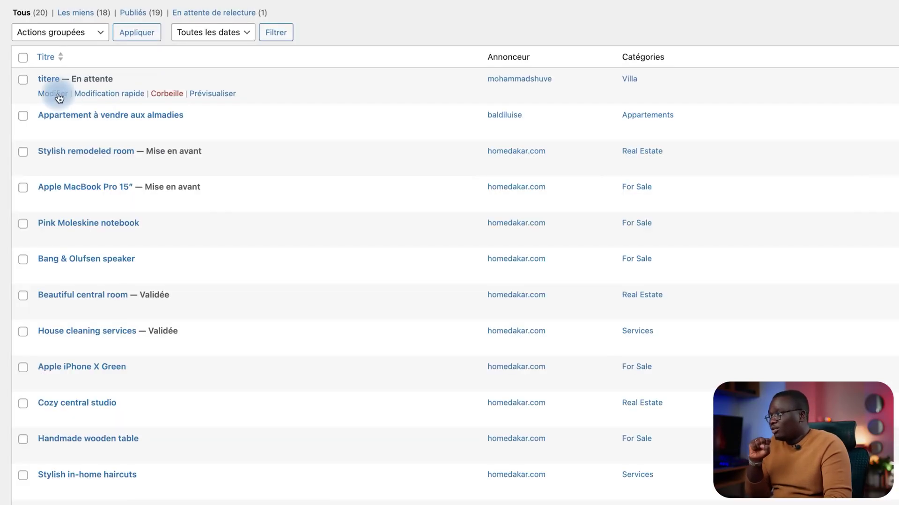
{"action": "left_click", "coordinate": [100, 142]}
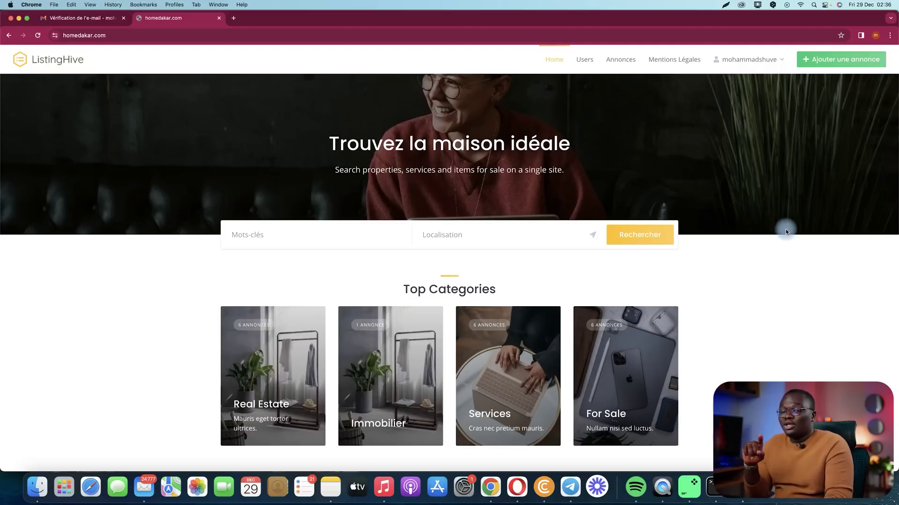
{"action": "scroll", "coordinate": [785, 229], "scroll_direction": "down", "scroll_amount": 5}
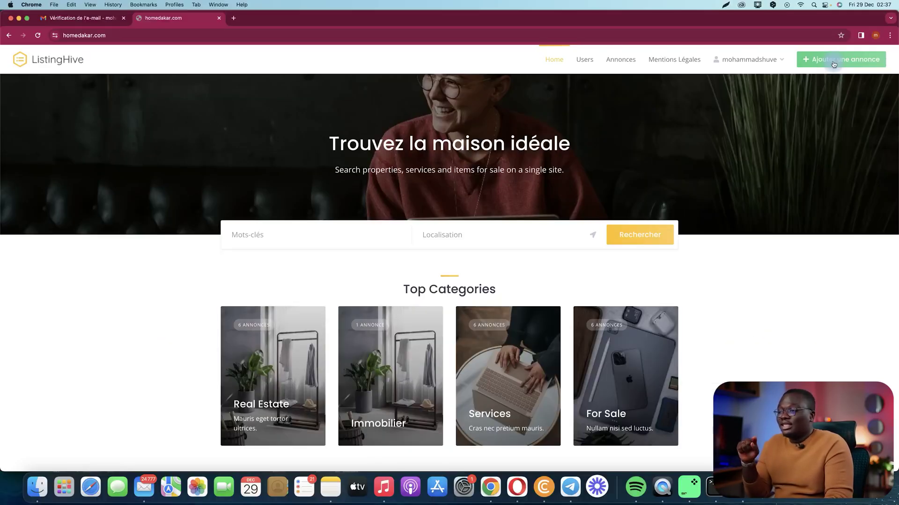
Step: Start a second visitor listing in the Appartements category under Immobilier with the title fdwfwsdffd
{"action": "left_click", "coordinate": [834, 64]}
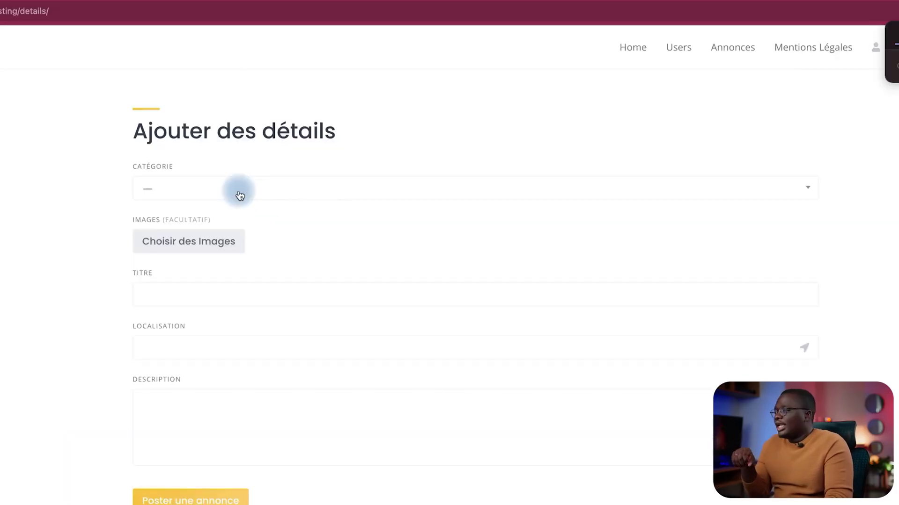
{"action": "left_click", "coordinate": [238, 193]}
{"action": "left_click", "coordinate": [246, 254]}
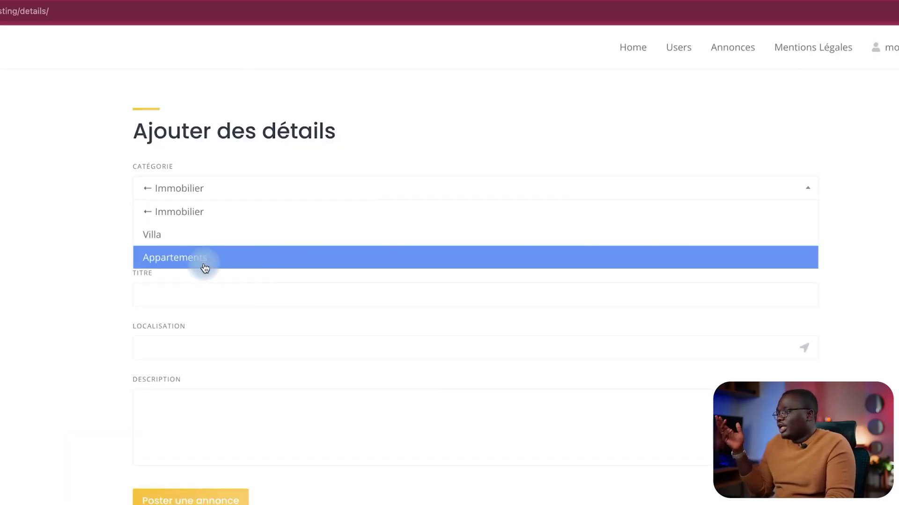
{"action": "left_click", "coordinate": [205, 262]}
{"action": "left_click", "coordinate": [188, 295]}
{"action": "type", "text": "fdwfwsdffd"}
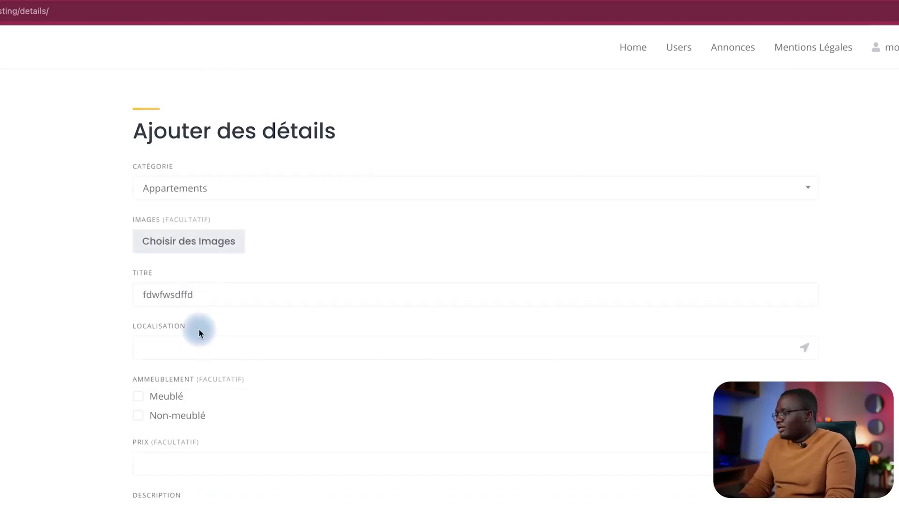
Step: Complete the apartment listing with location dakar, Meublé, price 33333 and description dsdsd, and post it
{"action": "left_click", "coordinate": [185, 344]}
{"action": "type", "text": "dakar"}
{"action": "scroll", "coordinate": [95, 422], "scroll_direction": "down", "scroll_amount": 3}
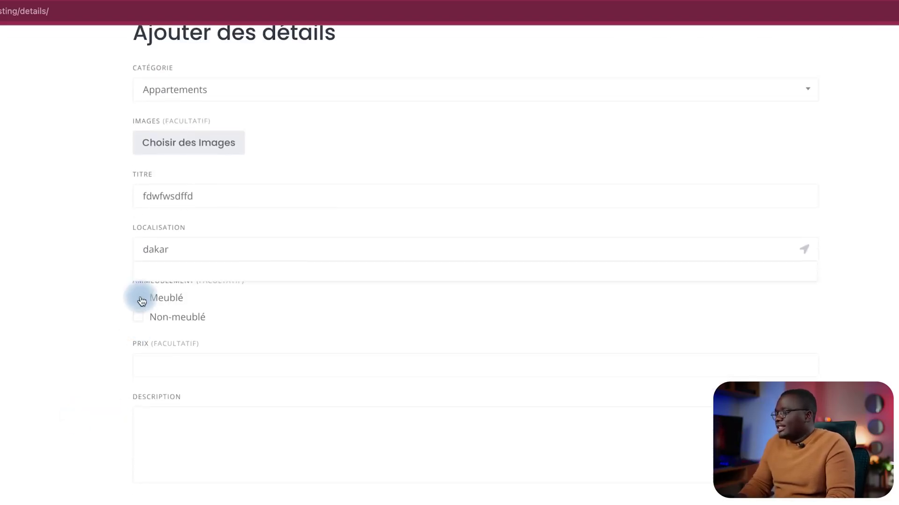
{"action": "left_click", "coordinate": [138, 396]}
{"action": "type", "text": "33333"}
{"action": "left_click", "coordinate": [167, 447]}
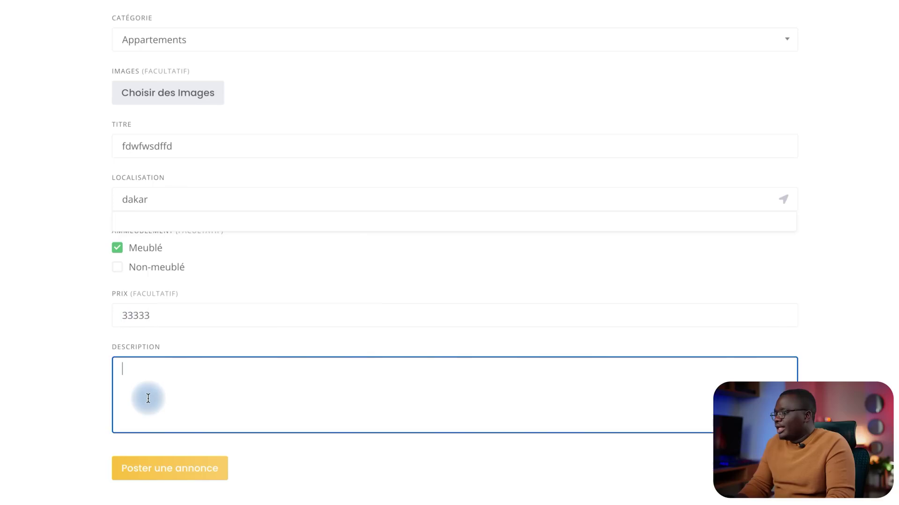
{"action": "type", "text": "dsdsd"}
{"action": "left_click", "coordinate": [184, 476]}
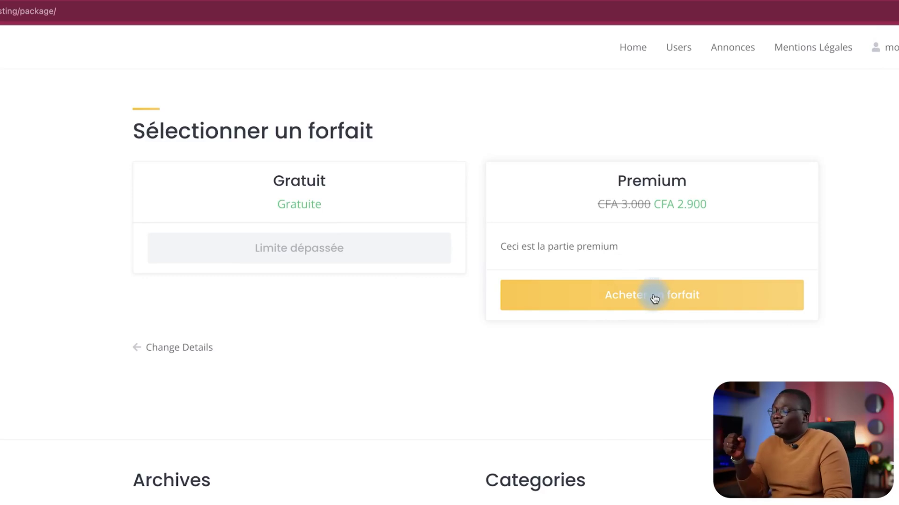
Step: Buy the Premium package for the listing and review the payment options on the checkout page
{"action": "left_click", "coordinate": [654, 299]}
{"action": "scroll", "coordinate": [467, 288], "scroll_direction": "down", "scroll_amount": 8}
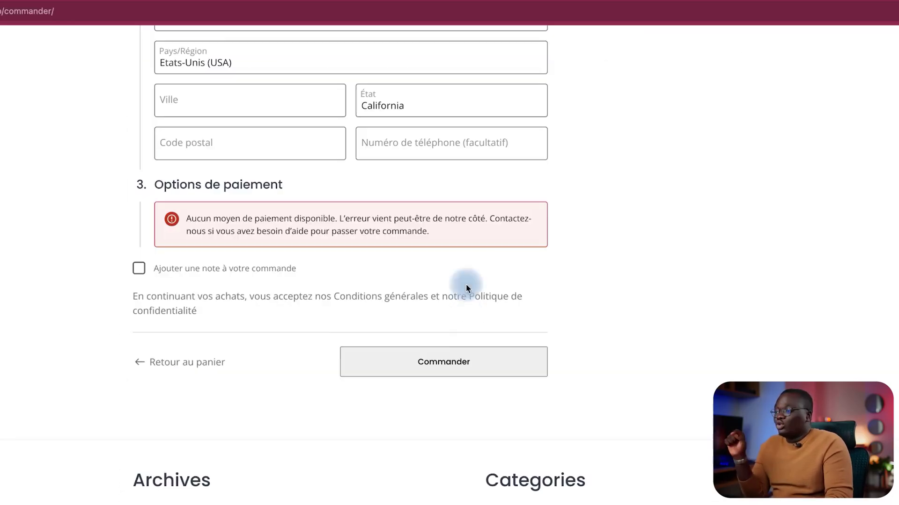
{"action": "scroll", "coordinate": [576, 315], "scroll_direction": "up", "scroll_amount": 7}
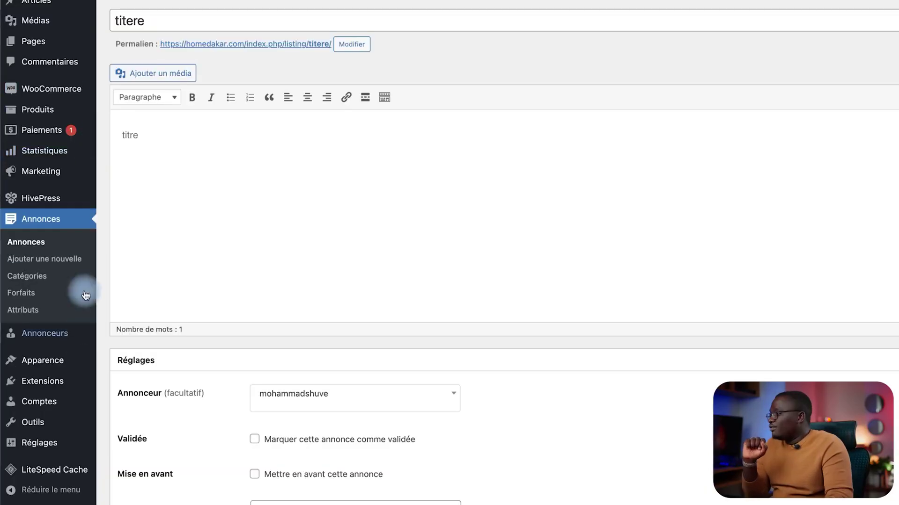
Step: Search the WordPress plugin directory for paypal and install Payment Plugins for PayPal WooCommerce
{"action": "mouse_move", "coordinate": [28, 357]}
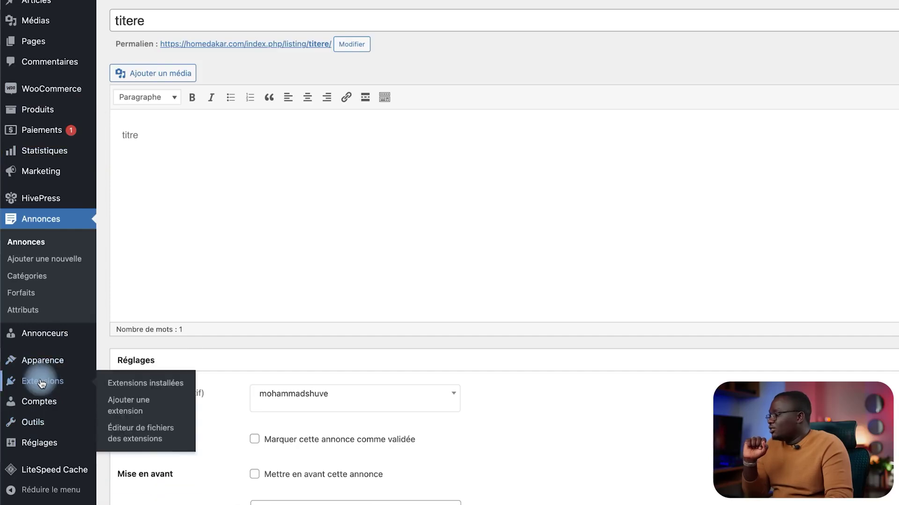
{"action": "left_click", "coordinate": [126, 405]}
{"action": "left_click", "coordinate": [778, 79]}
{"action": "type", "text": "payp"}
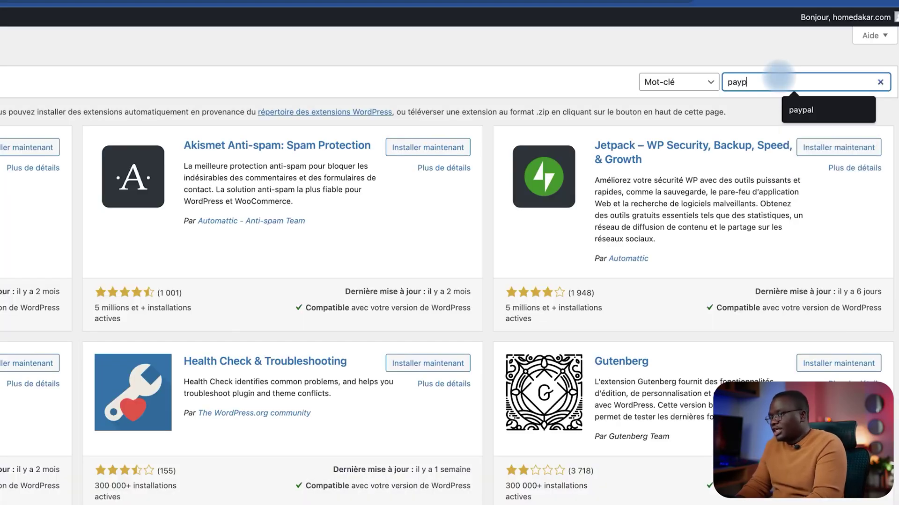
{"action": "type", "text": "al"}
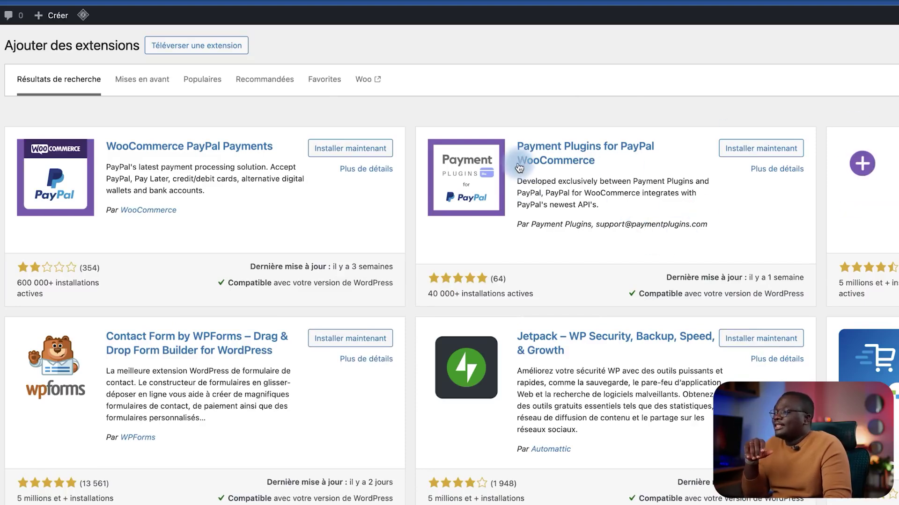
{"action": "left_click", "coordinate": [771, 154]}
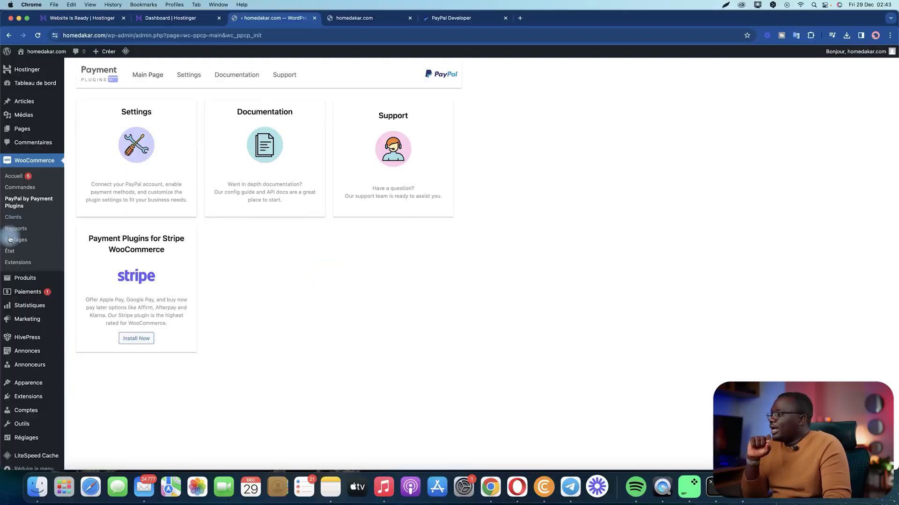
Step: Start configuring the PayPal gateway from the WooCommerce payment settings and dismiss the plugin's introduction
{"action": "left_click", "coordinate": [15, 240]}
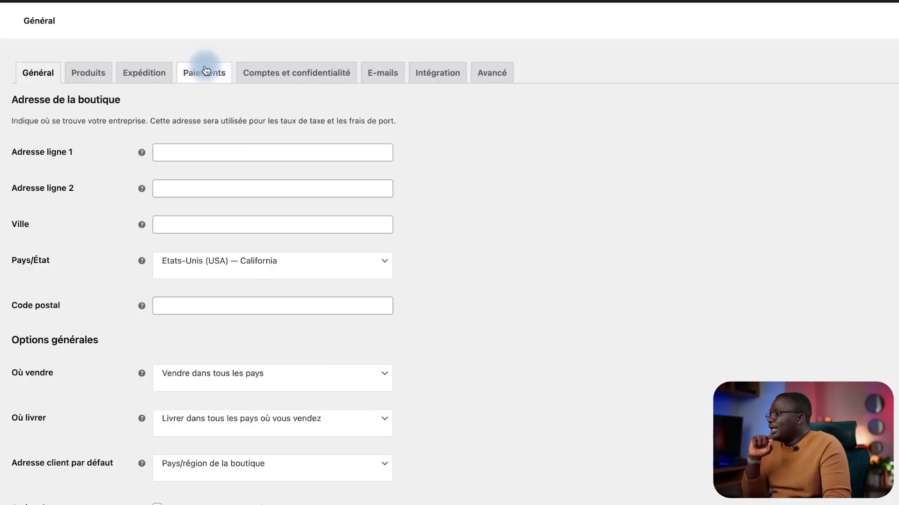
{"action": "left_click", "coordinate": [206, 70]}
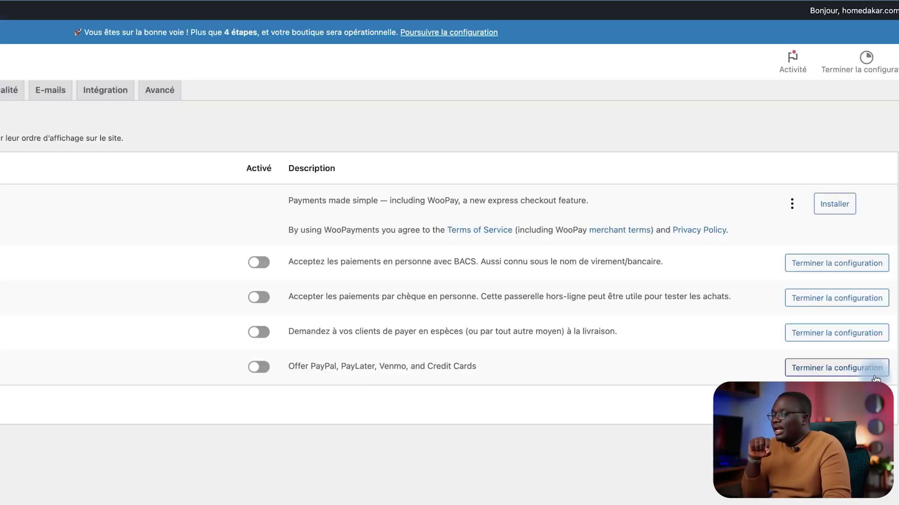
{"action": "left_click", "coordinate": [841, 369]}
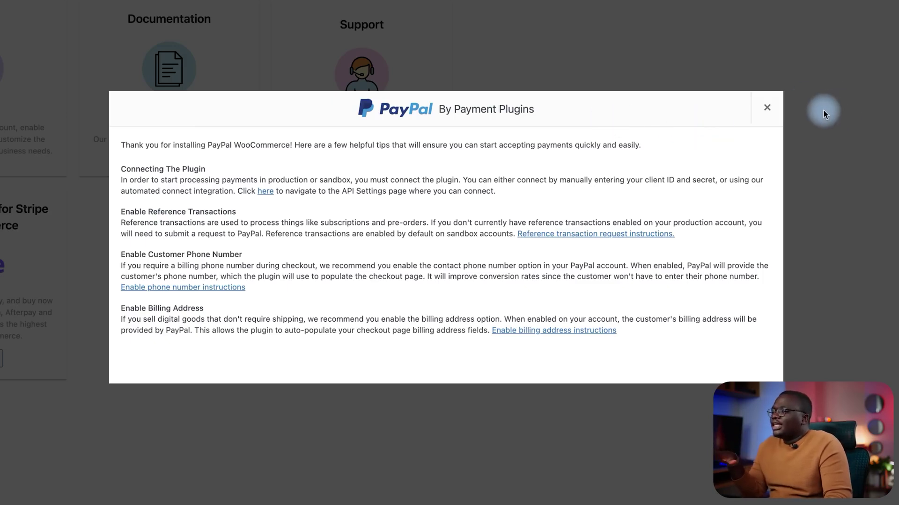
{"action": "left_click", "coordinate": [776, 103]}
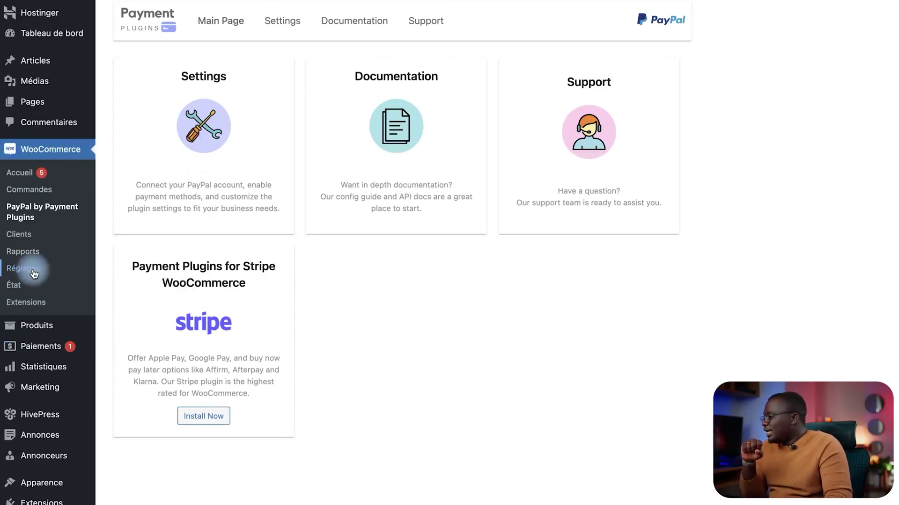
Step: Open the PayPal gateway's API settings from the WooCommerce payment settings and start the connection to PayPal in the production environment
{"action": "left_click", "coordinate": [29, 274]}
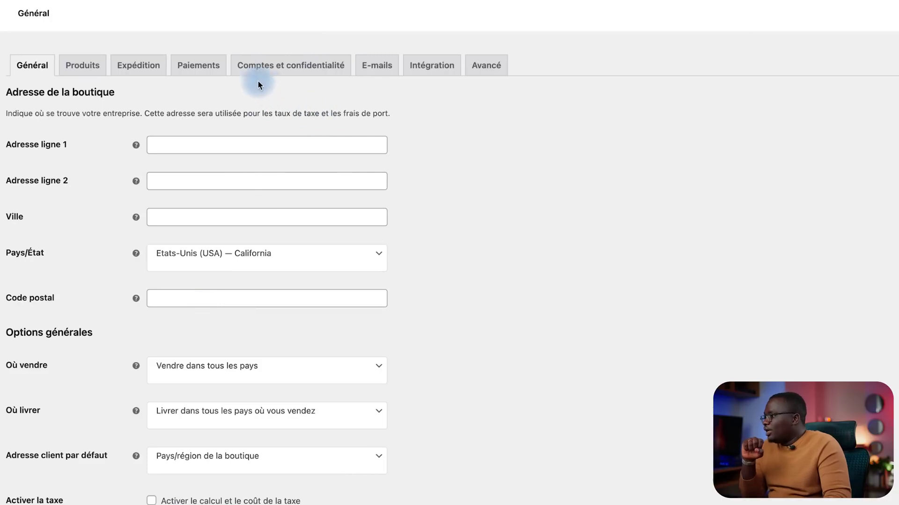
{"action": "left_click", "coordinate": [197, 75]}
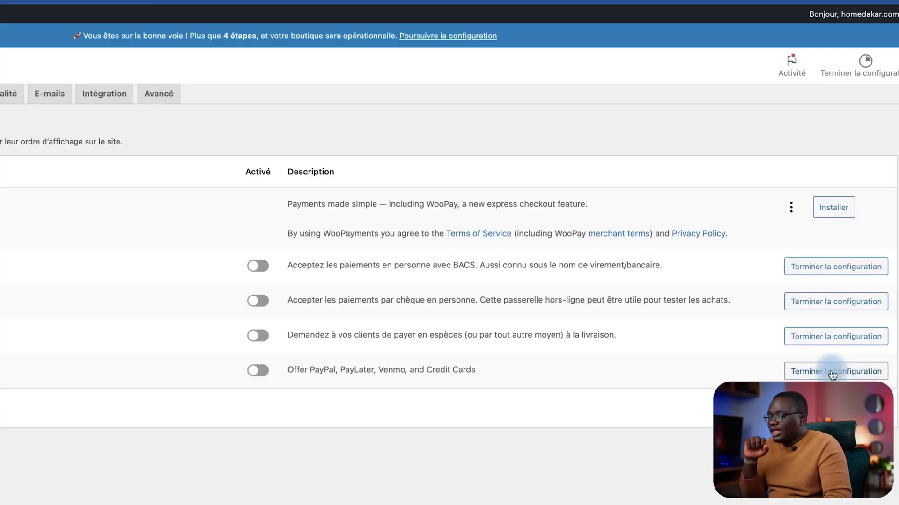
{"action": "left_click", "coordinate": [831, 372]}
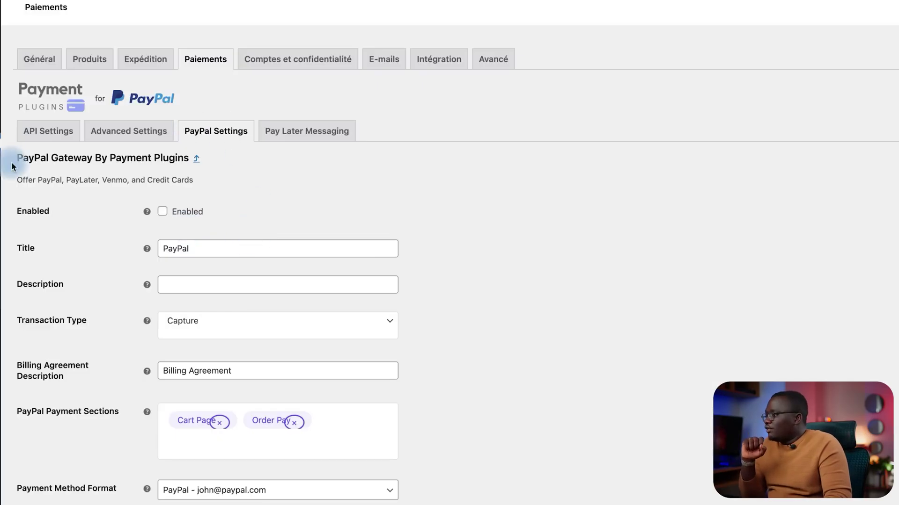
{"action": "left_click", "coordinate": [34, 137]}
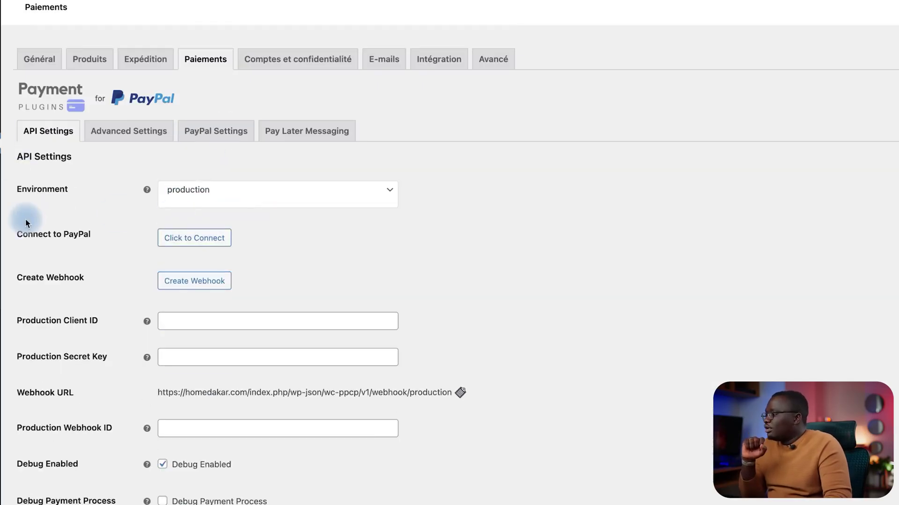
{"action": "left_click", "coordinate": [201, 237]}
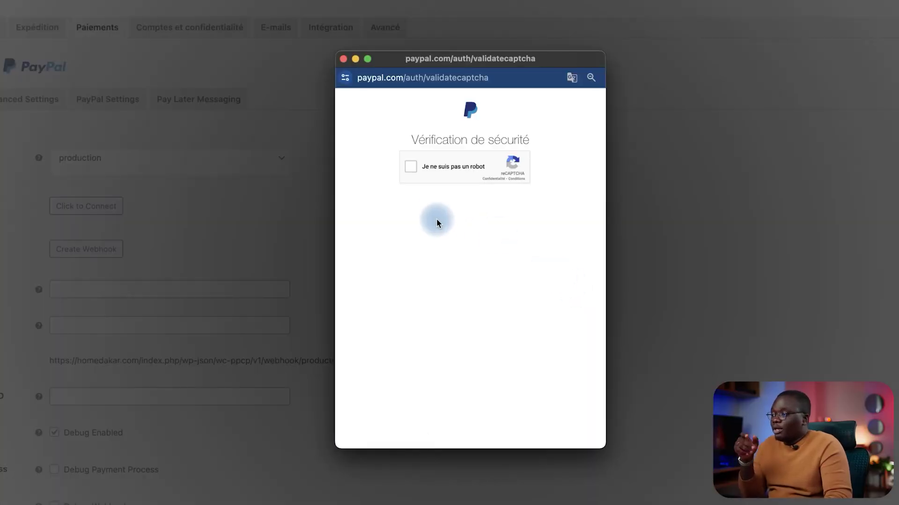
Step: Solve PayPal's security check by marking all motorcycle tiles, and grant the permissions to connect the account
{"action": "left_click", "coordinate": [410, 166]}
{"action": "left_click", "coordinate": [476, 258]}
{"action": "left_click", "coordinate": [509, 257]}
{"action": "left_click", "coordinate": [510, 224]}
{"action": "left_click", "coordinate": [476, 224]}
{"action": "left_click", "coordinate": [476, 290]}
{"action": "left_click", "coordinate": [509, 291]}
{"action": "left_click", "coordinate": [477, 323]}
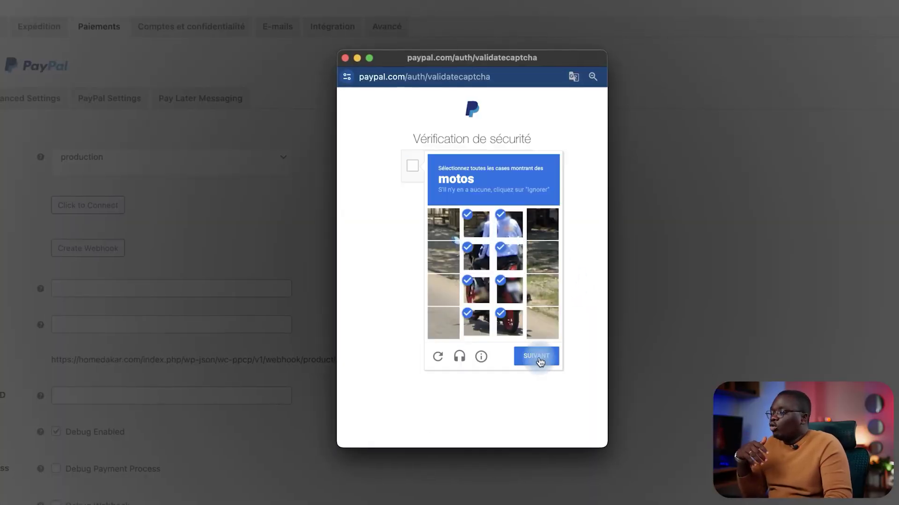
{"action": "left_click", "coordinate": [536, 359]}
{"action": "left_click", "coordinate": [498, 261]}
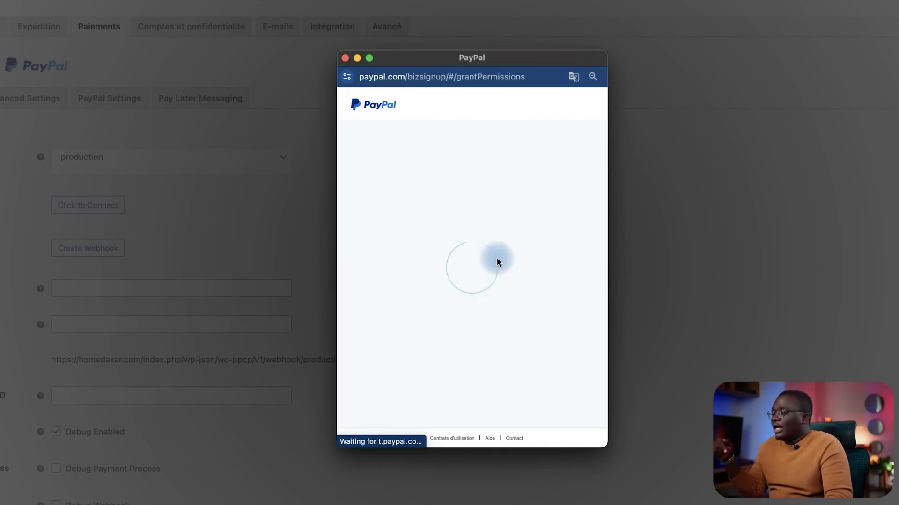
{"action": "left_click", "coordinate": [482, 229]}
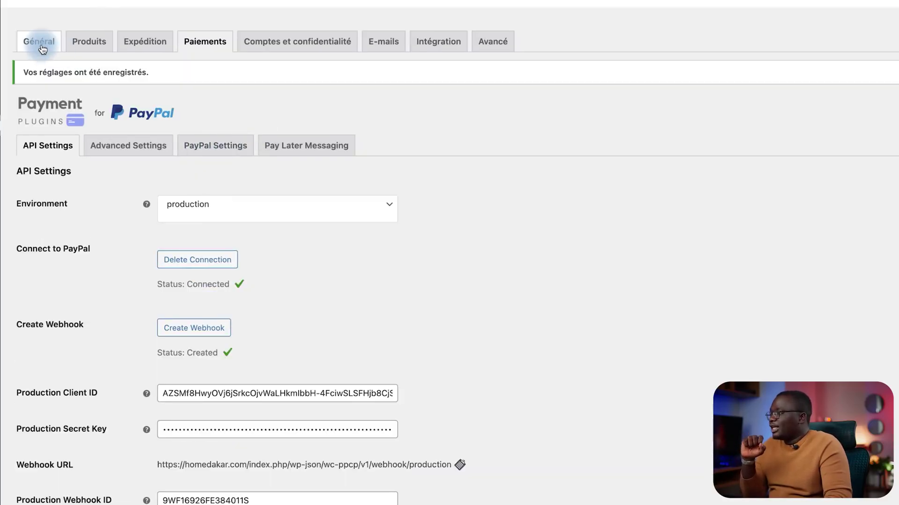
Step: Set the store's country and state to Sénégal — Diourbel in the general WooCommerce settings and save the changes
{"action": "left_click", "coordinate": [41, 48]}
{"action": "left_click", "coordinate": [291, 198]}
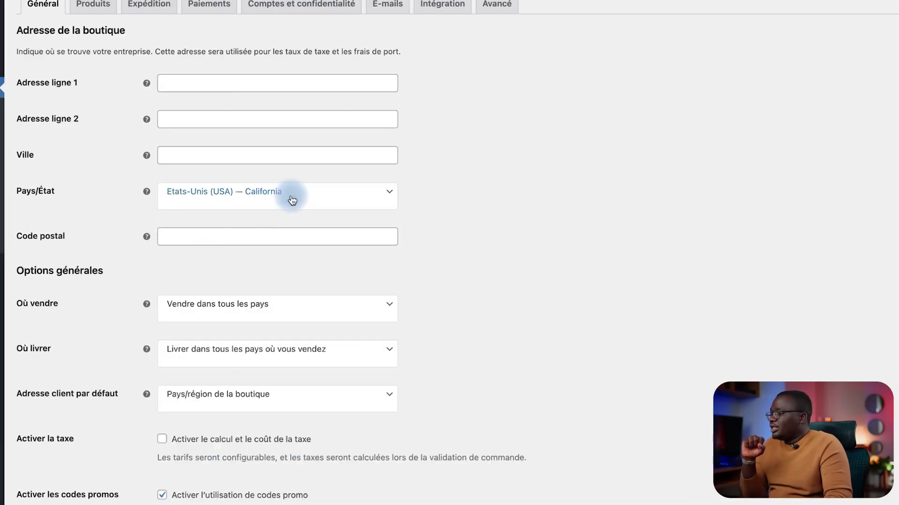
{"action": "type", "text": "se"}
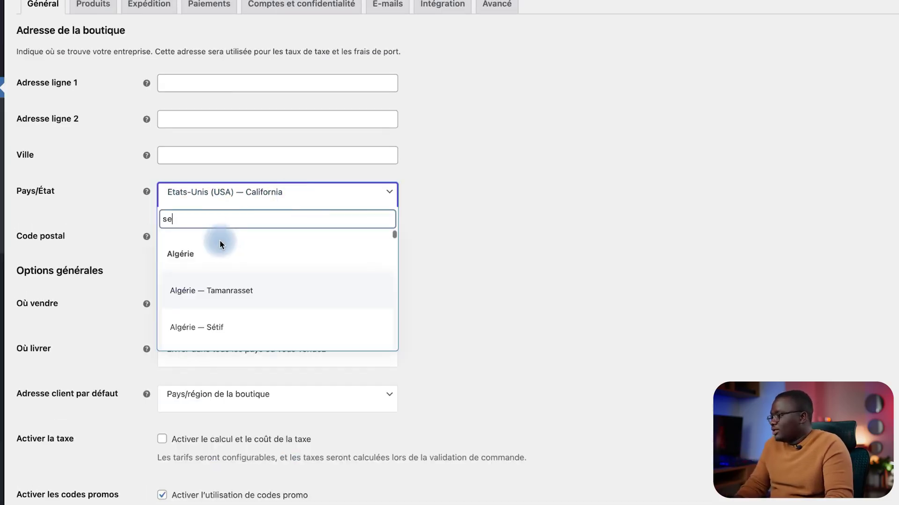
{"action": "type", "text": "ne"}
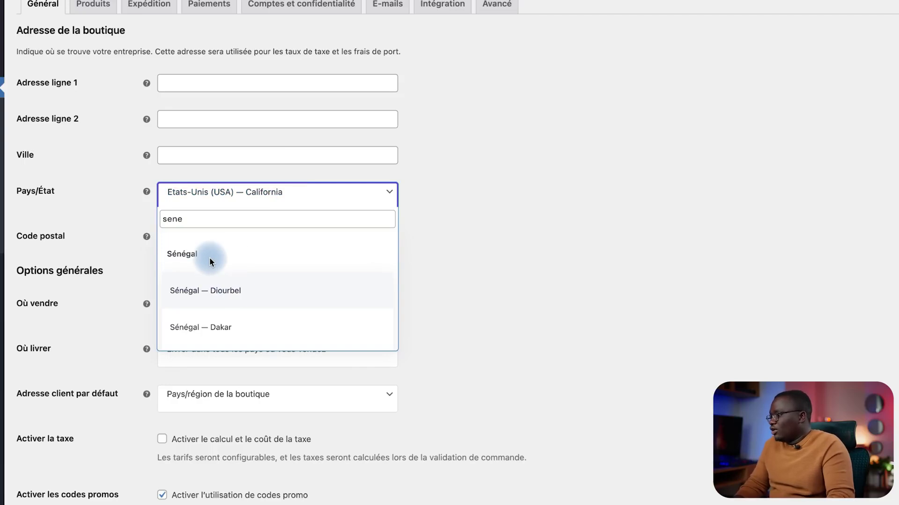
{"action": "left_click", "coordinate": [190, 290]}
{"action": "scroll", "coordinate": [507, 305], "scroll_direction": "down", "scroll_amount": 10}
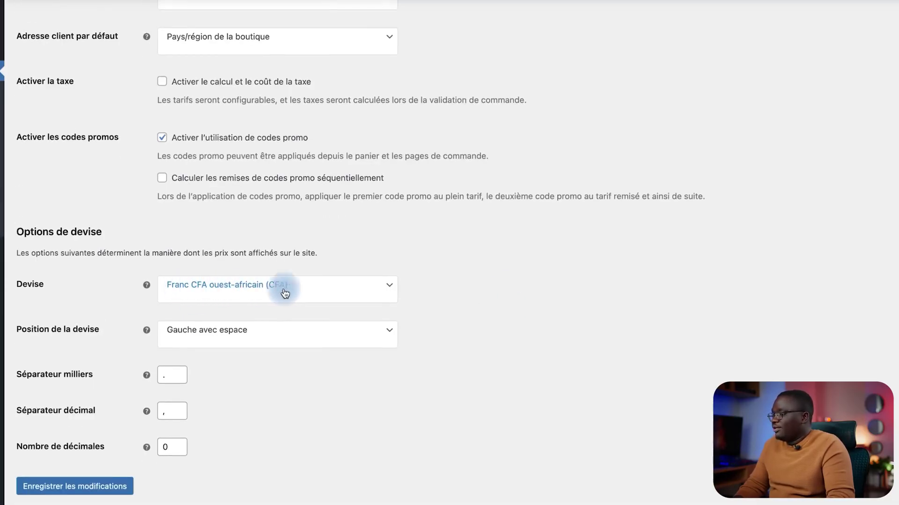
{"action": "left_click", "coordinate": [102, 486]}
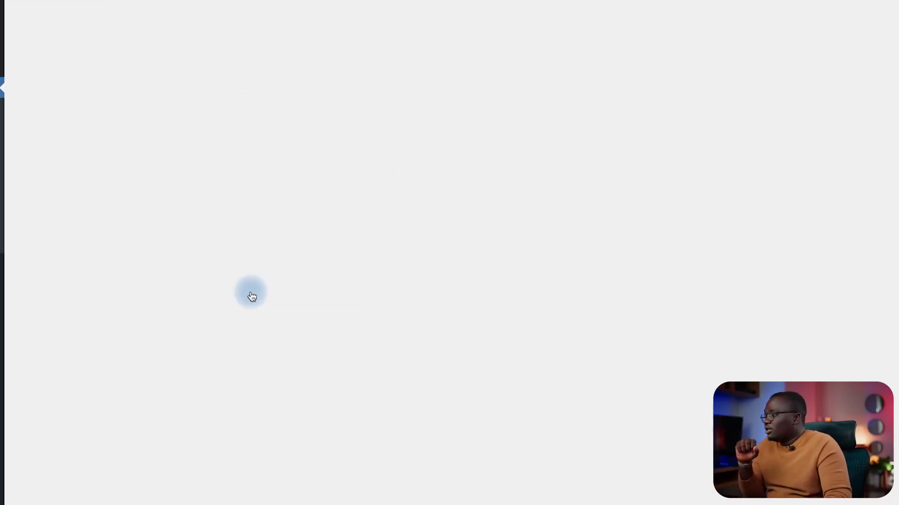
Step: Enable the PayPal Gateway By Payment Plugins among the payment methods and save its PayPal settings
{"action": "left_click", "coordinate": [204, 72]}
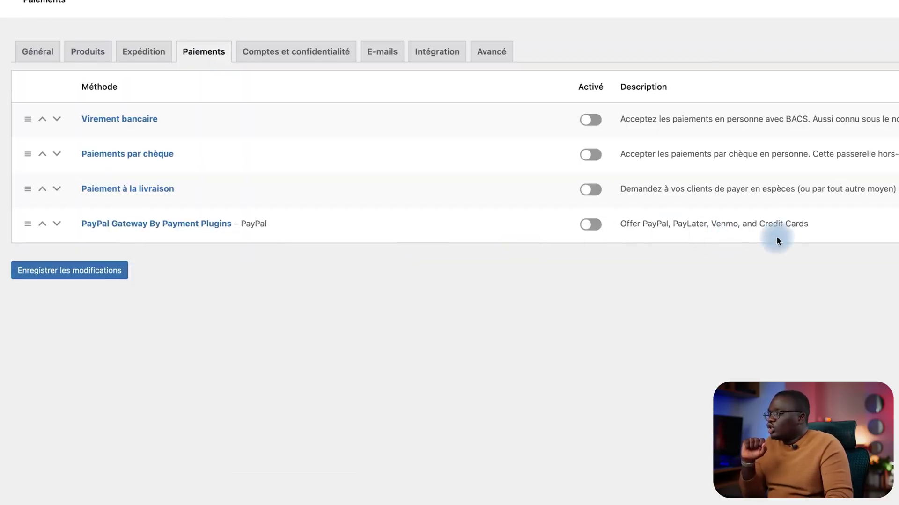
{"action": "left_click", "coordinate": [590, 226]}
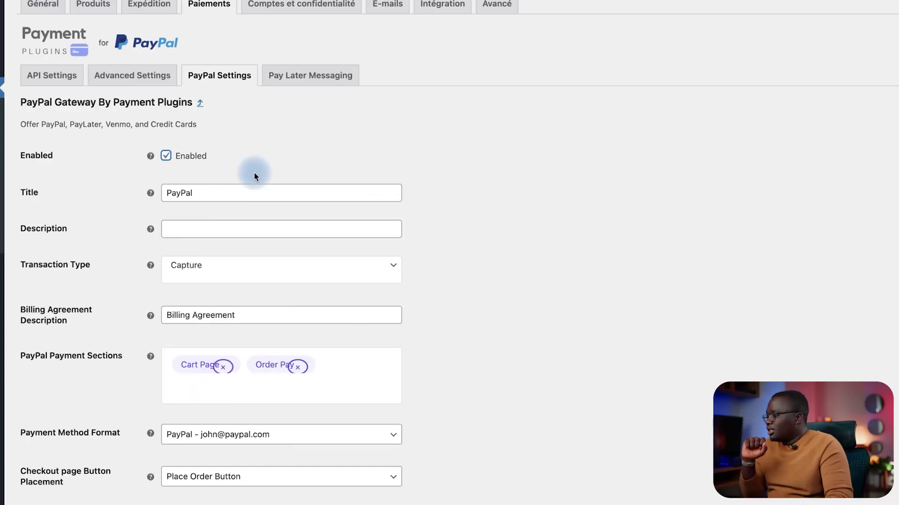
{"action": "scroll", "coordinate": [254, 172], "scroll_direction": "down", "scroll_amount": 15}
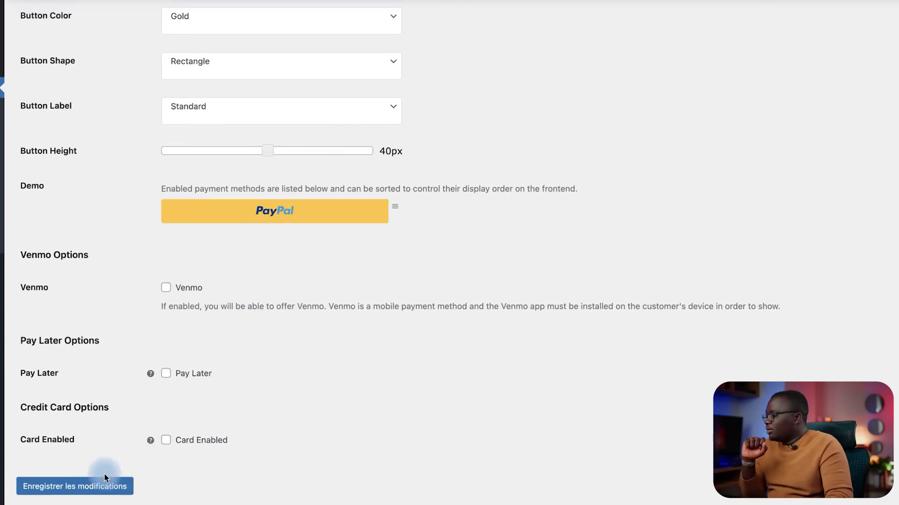
{"action": "left_click", "coordinate": [92, 484]}
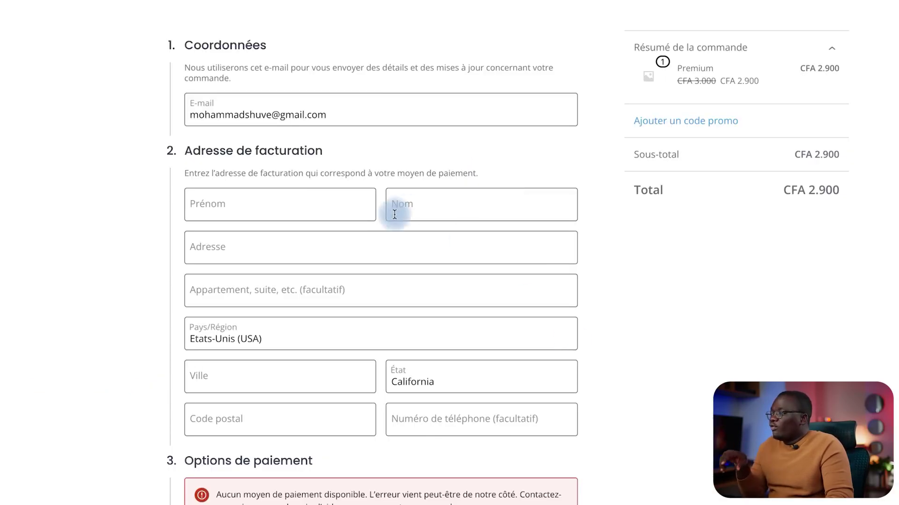
Step: Reload the visitor's checkout page and examine its payment options for PayPal
{"action": "scroll", "coordinate": [394, 214], "scroll_direction": "up", "scroll_amount": 3}
{"action": "scroll", "coordinate": [330, 98], "scroll_direction": "down", "scroll_amount": 4}
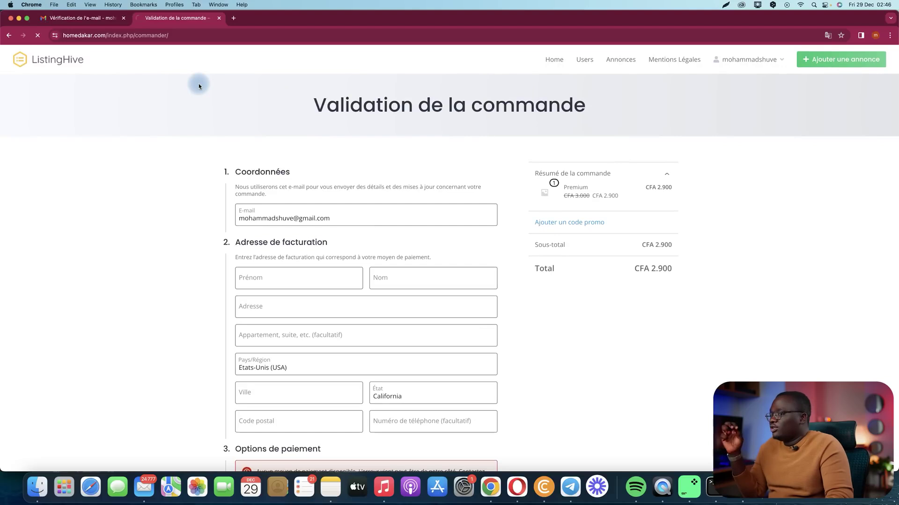
{"action": "scroll", "coordinate": [386, 209], "scroll_direction": "down", "scroll_amount": 5}
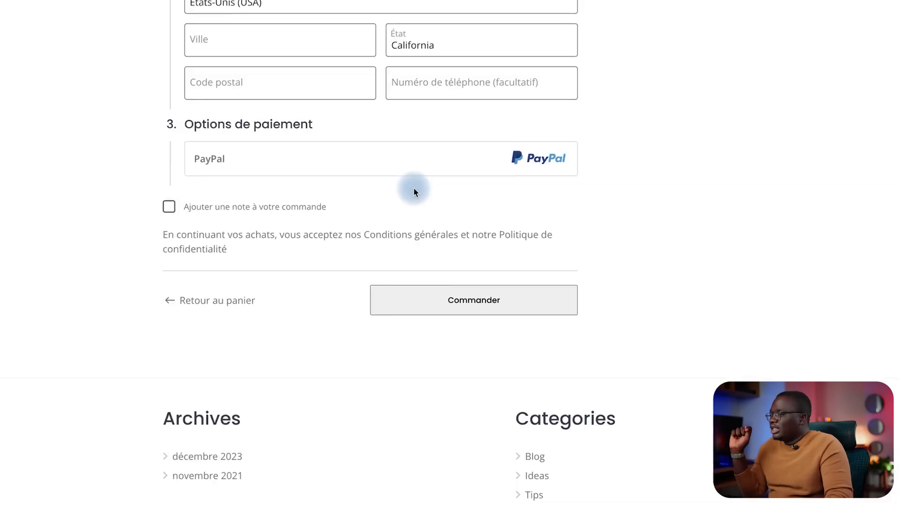
{"action": "scroll", "coordinate": [386, 208], "scroll_direction": "up", "scroll_amount": 3}
{"action": "scroll", "coordinate": [392, 222], "scroll_direction": "down", "scroll_amount": 2}
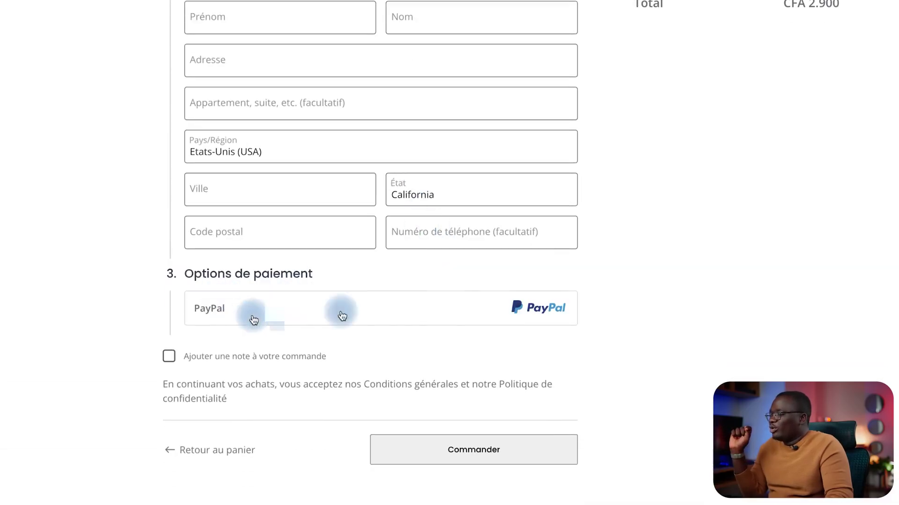
{"action": "scroll", "coordinate": [363, 258], "scroll_direction": "up", "scroll_amount": 5}
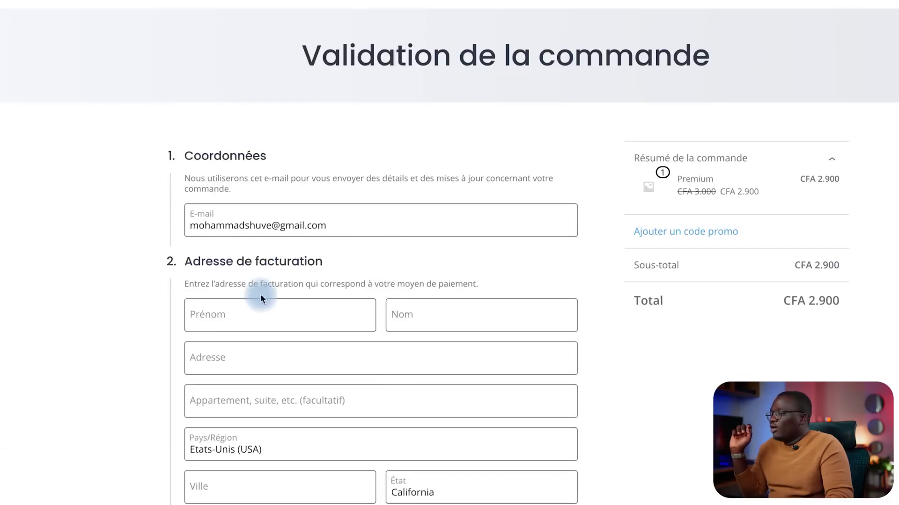
Step: Fill in the visitor's billing name and address with Sénégal as the country, and check the checkout's payment options
{"action": "left_click", "coordinate": [274, 319]}
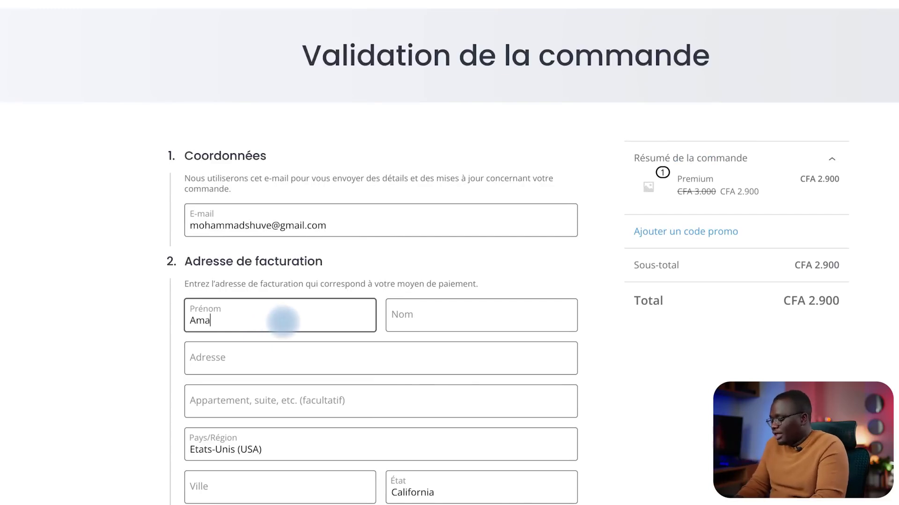
{"action": "left_click", "coordinate": [465, 316]}
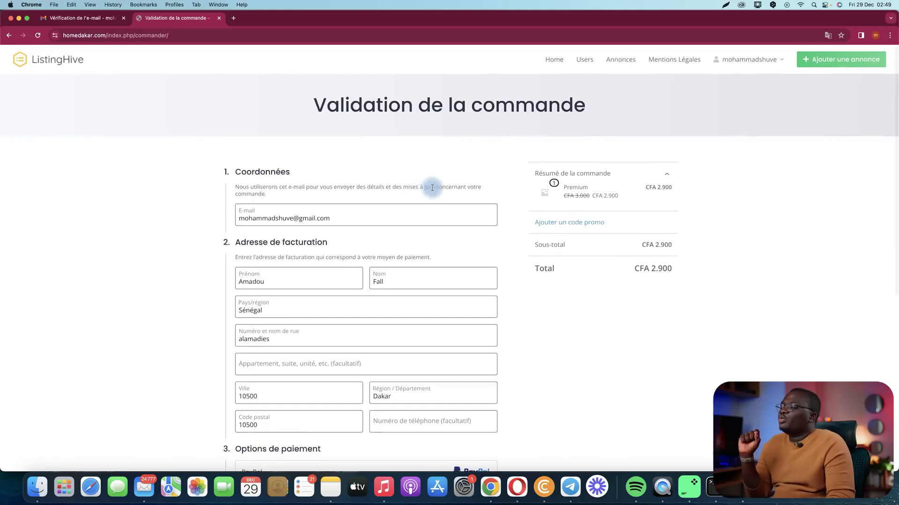
{"action": "scroll", "coordinate": [429, 187], "scroll_direction": "down", "scroll_amount": 3}
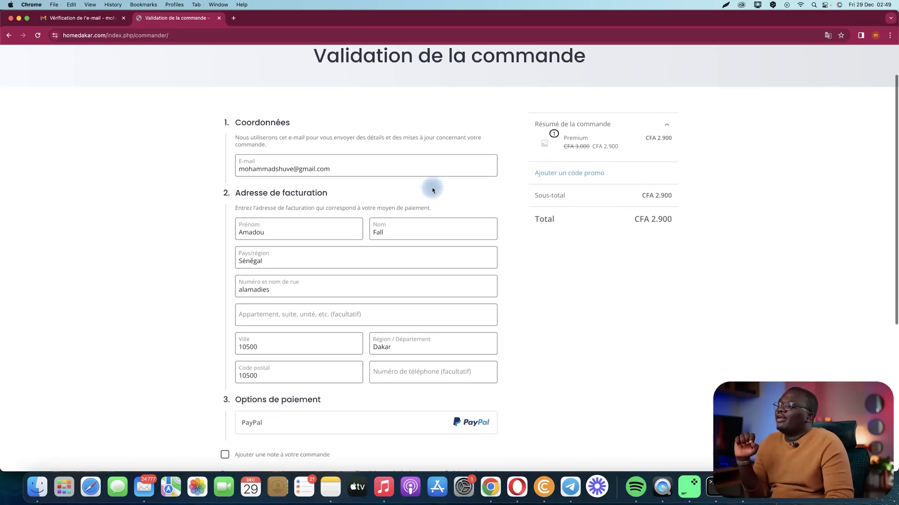
{"action": "scroll", "coordinate": [431, 187], "scroll_direction": "down", "scroll_amount": 1}
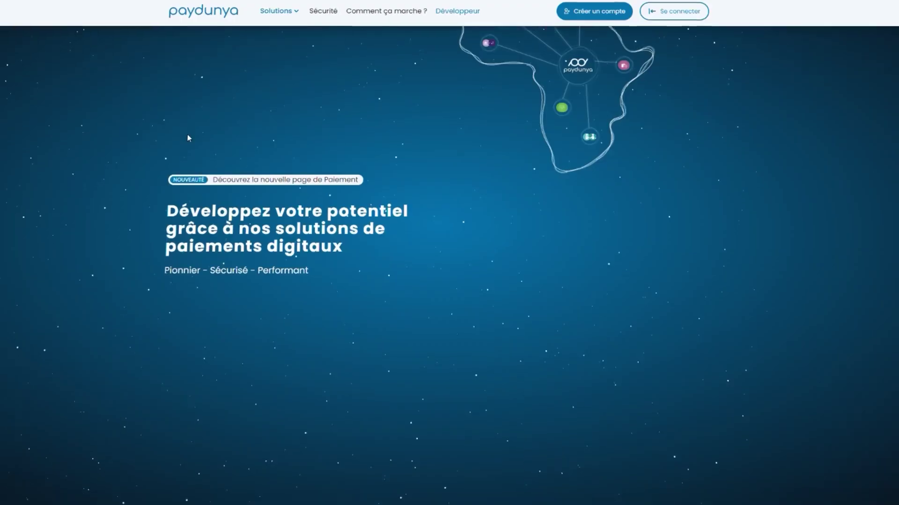
Step: Look through the PayDunya and CinetPay websites for their digital payment services and coverage
{"action": "scroll", "coordinate": [187, 134], "scroll_direction": "down", "scroll_amount": 5}
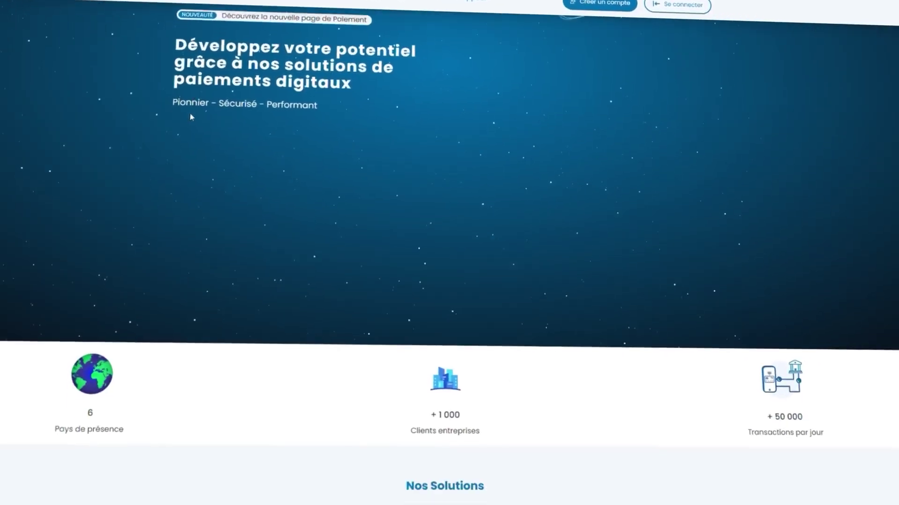
{"action": "scroll", "coordinate": [197, 94], "scroll_direction": "down", "scroll_amount": 4}
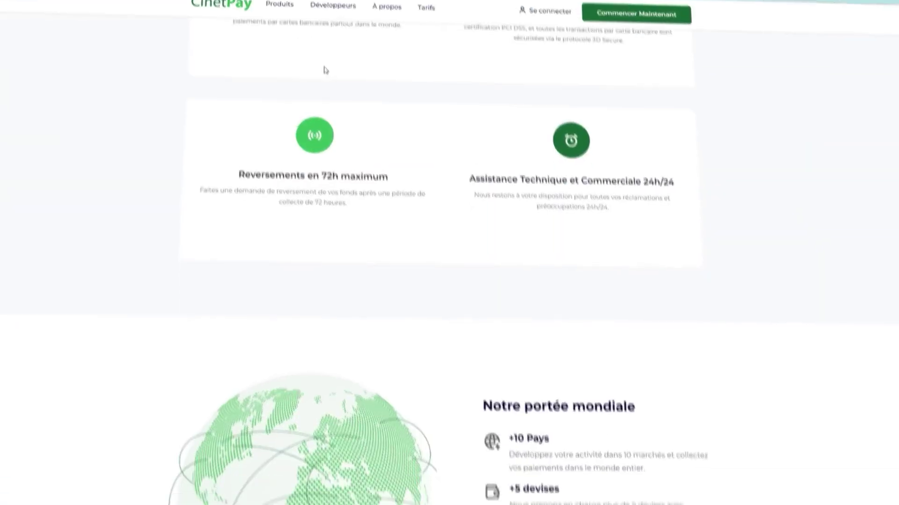
{"action": "scroll", "coordinate": [309, 70], "scroll_direction": "down", "scroll_amount": 3}
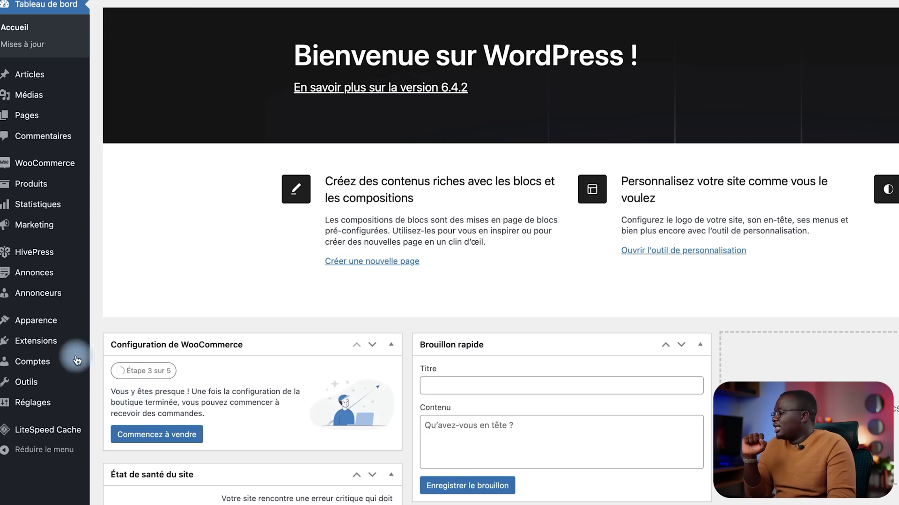
Step: Install and activate the Yoast SEO plugin on the WordPress site
{"action": "mouse_move", "coordinate": [74, 345]}
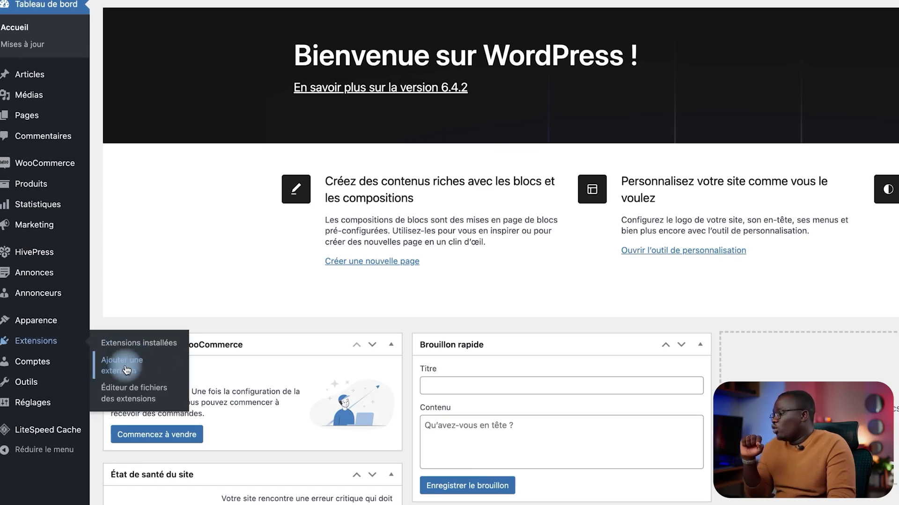
{"action": "left_click", "coordinate": [122, 370]}
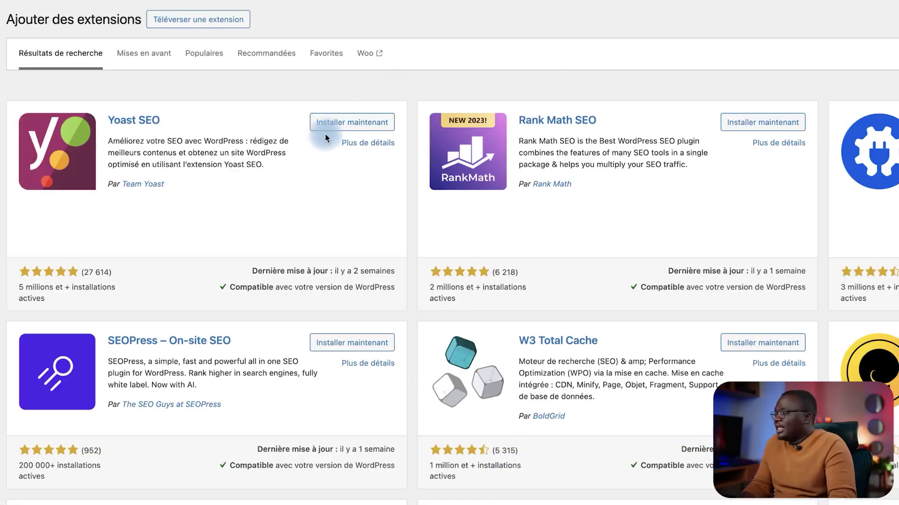
{"action": "left_click", "coordinate": [364, 125]}
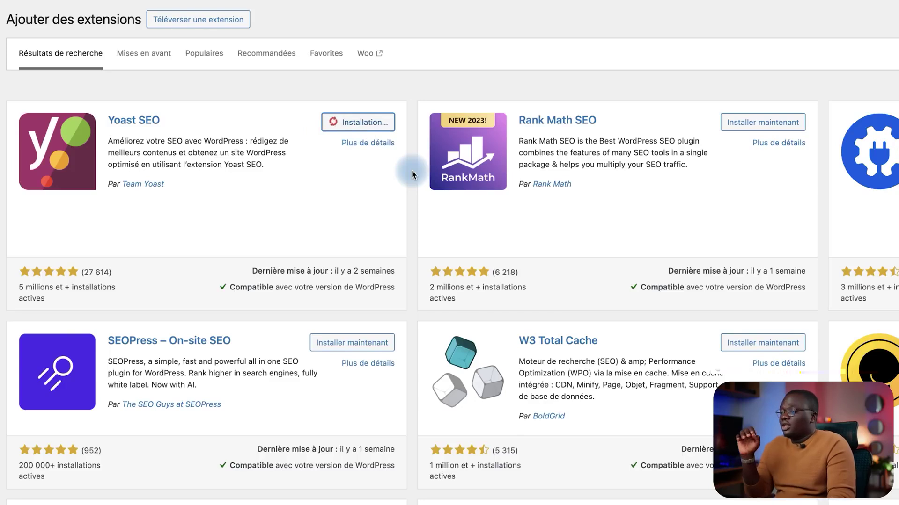
{"action": "left_click", "coordinate": [366, 124]}
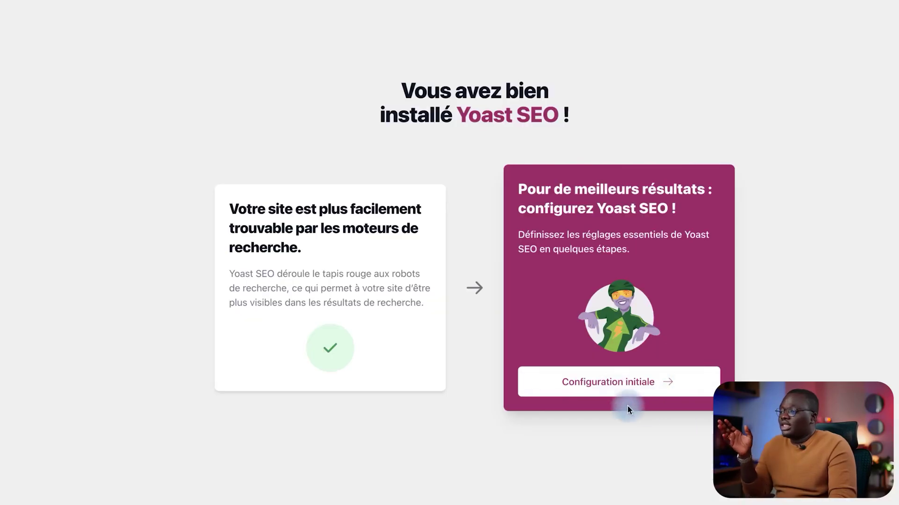
Step: Open Yoast SEO's initial configuration and start the SEO data optimization
{"action": "left_click", "coordinate": [578, 369]}
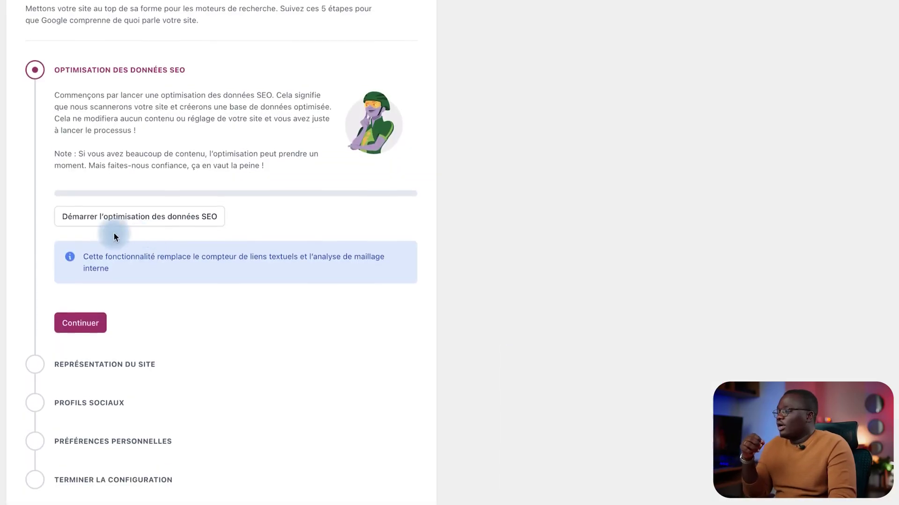
{"action": "left_click", "coordinate": [200, 229]}
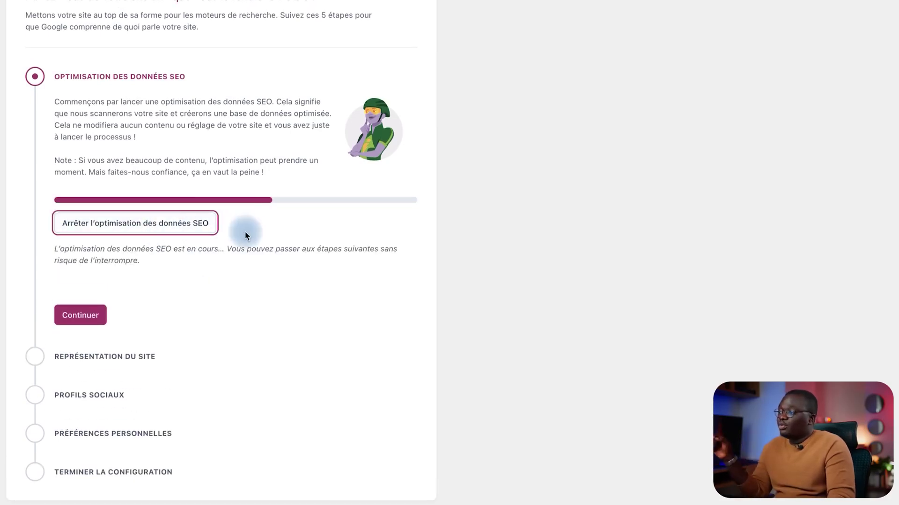